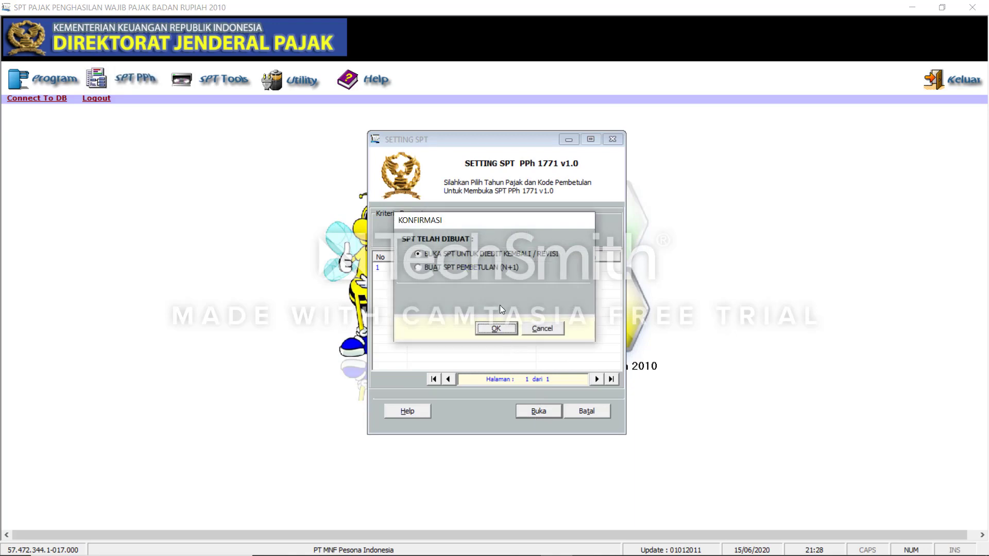
Open the existing SPT for re-editing and bring up Formulir 1771-IV on income subject to final PPh.
click(496, 329)
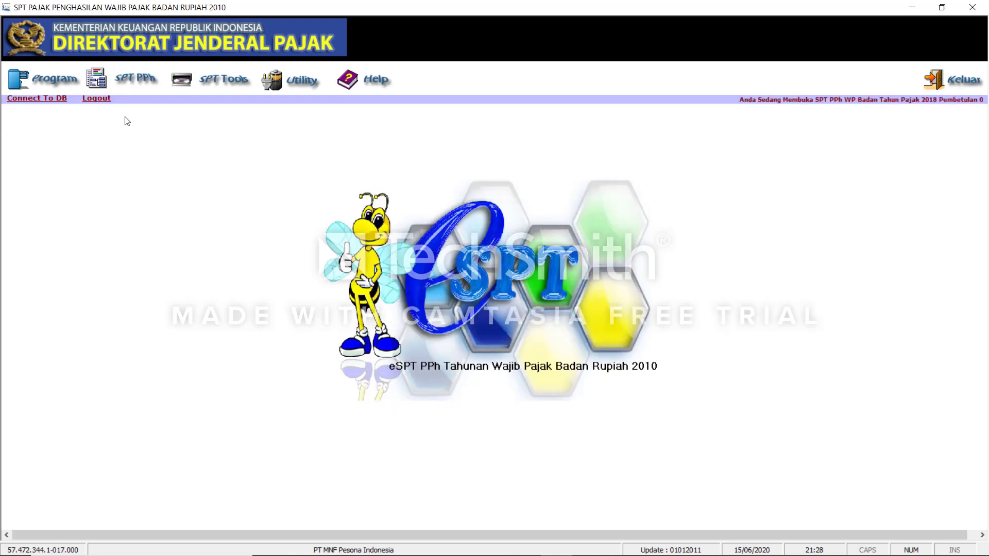
click(131, 80)
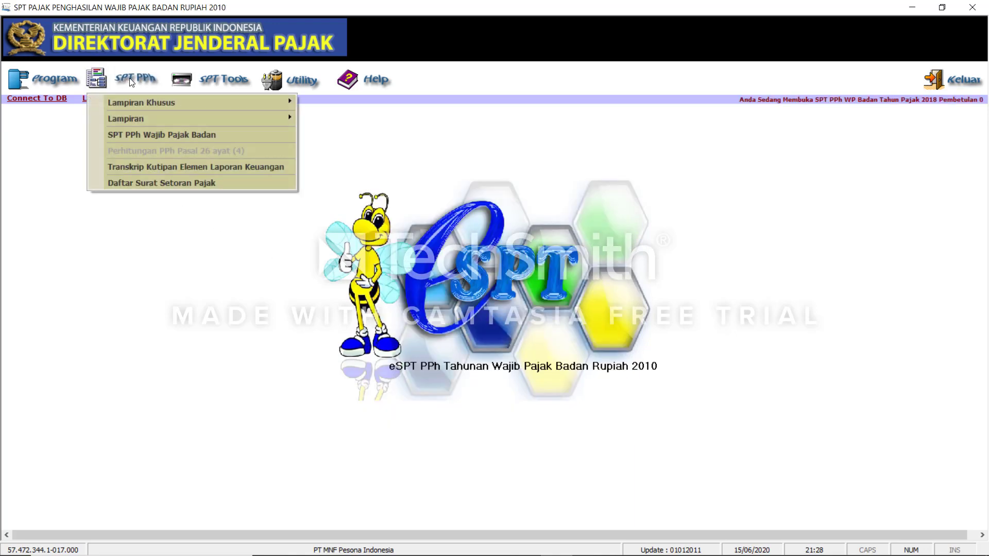
mouse_move(157, 119)
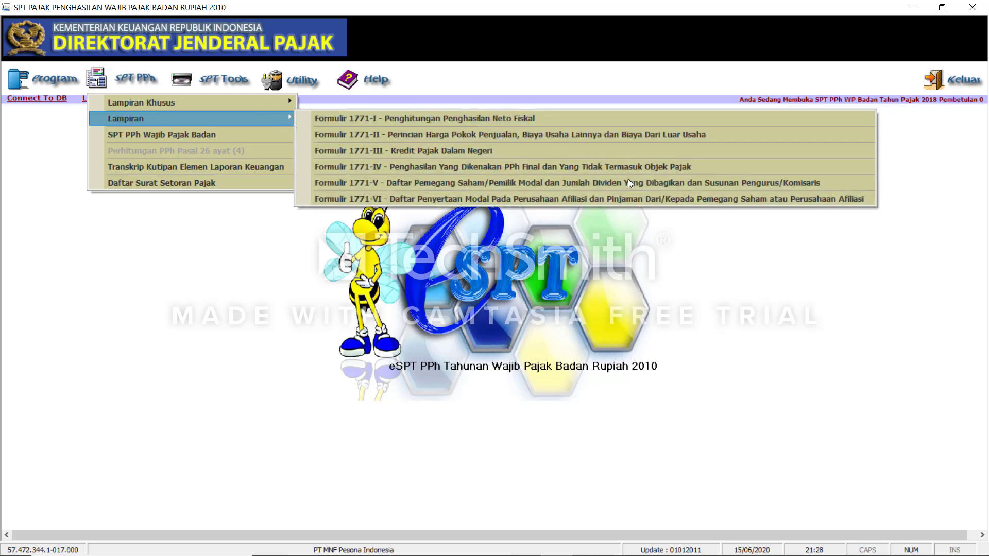
click(639, 167)
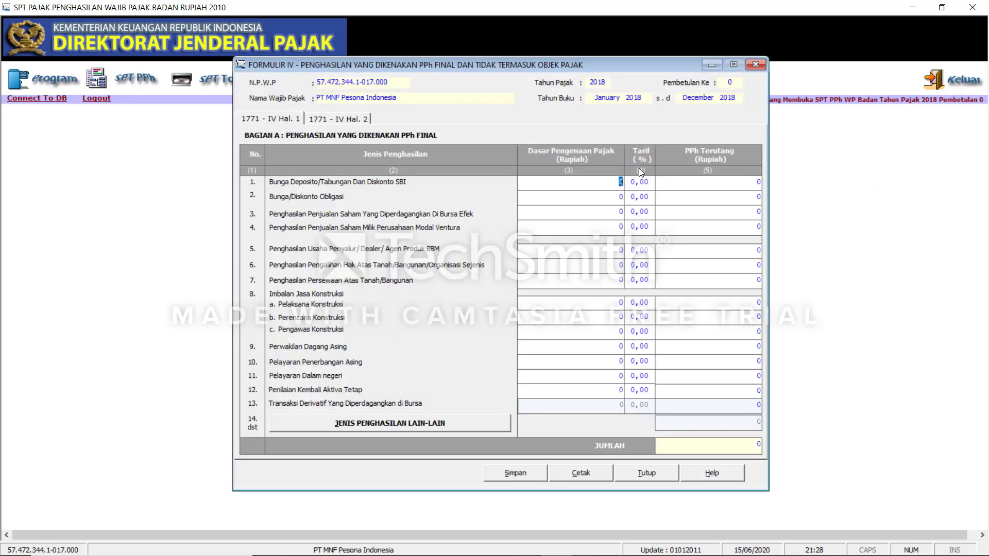
click(534, 200)
Switch to the Word assignment document and copy the Bunga Deposito amount, 120.000.000, from the income statement.
key(alt+Tab)
click(676, 330)
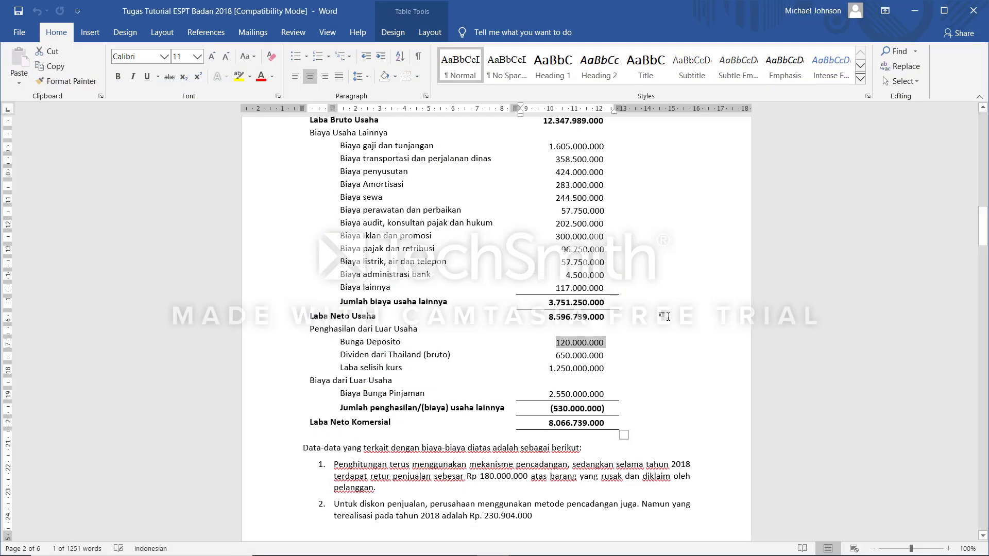
scroll(515, 335, up, 4)
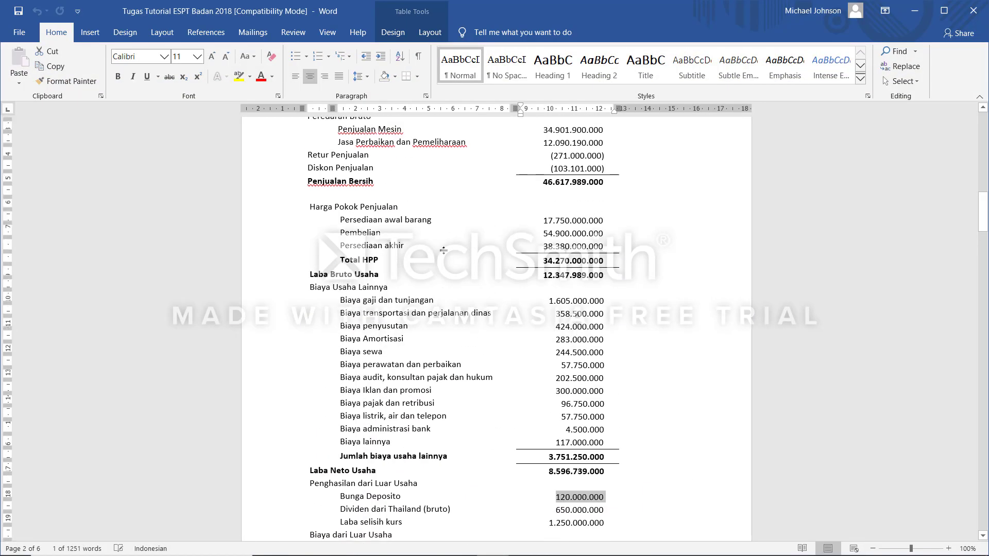
click(561, 354)
click(603, 437)
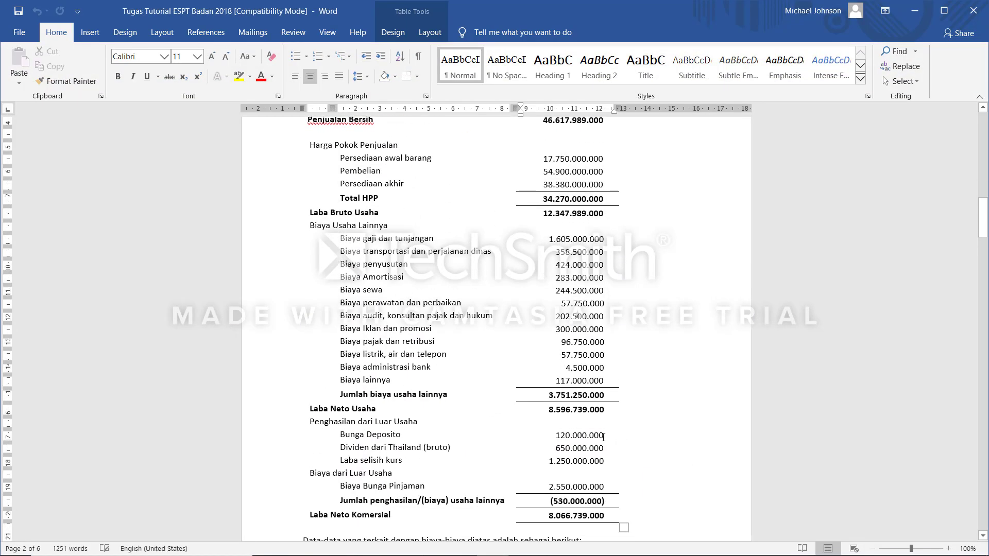
drag(337, 435, 590, 436)
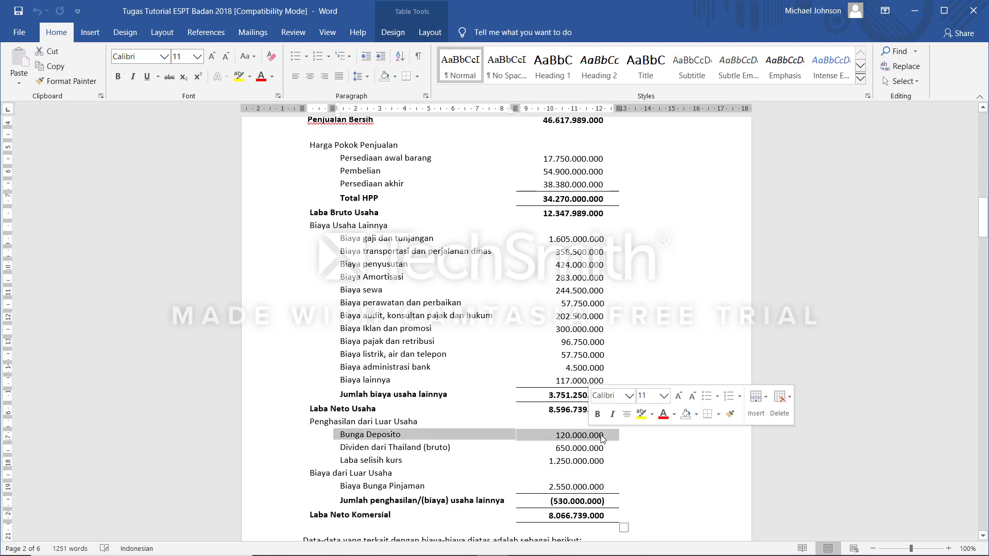
click(604, 437)
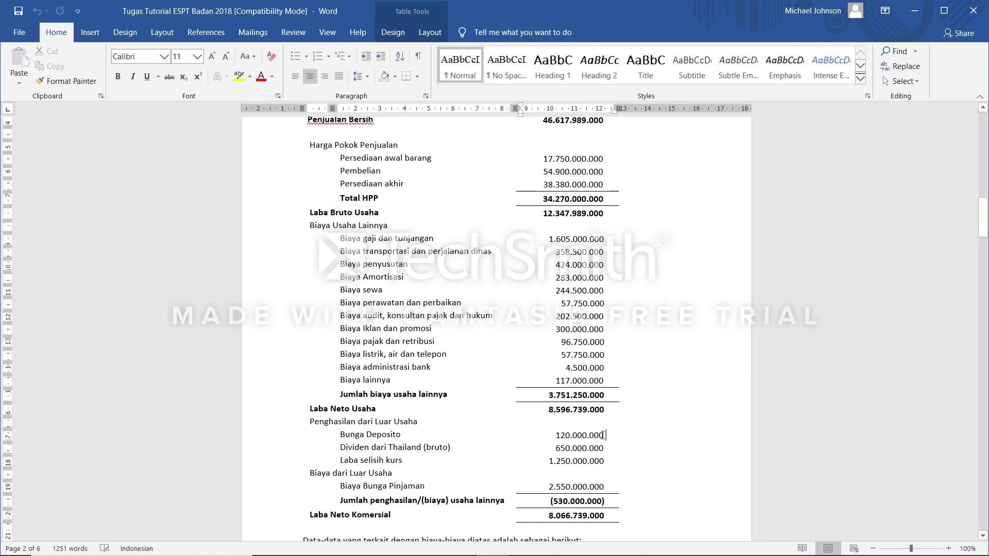
drag(605, 436, 557, 438)
key(ctrl+c)
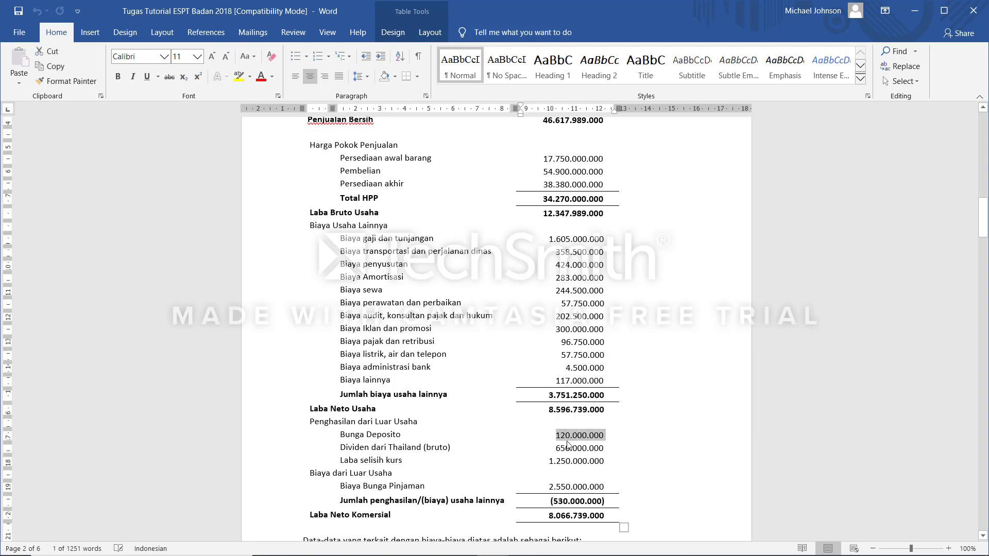
Back in eSPT, paste 120.000.000 as the Dasar Pengenaan Pajak for Bunga Deposito/Tabungan Dan Diskonto SBI.
key(alt+Tab)
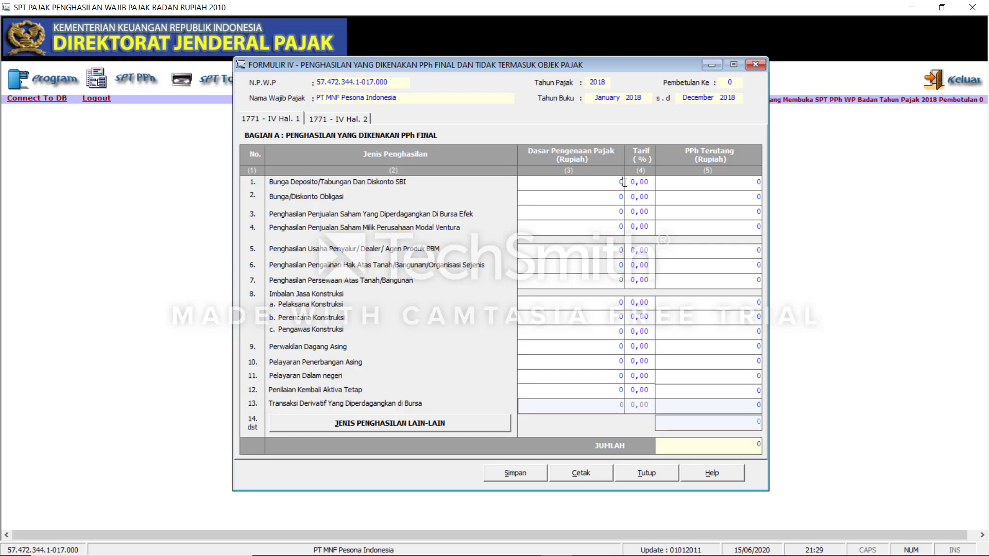
right_click(628, 182)
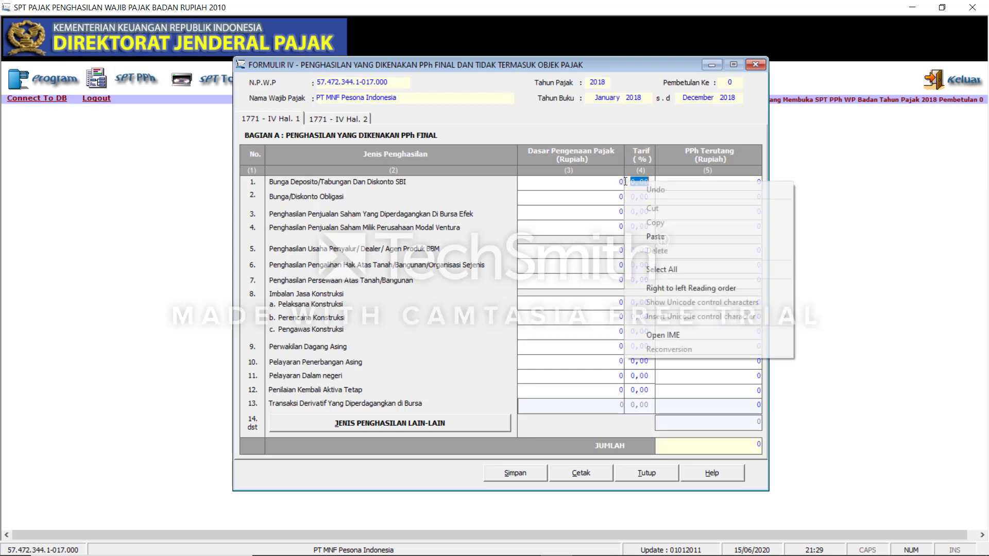
click(622, 182)
right_click(622, 183)
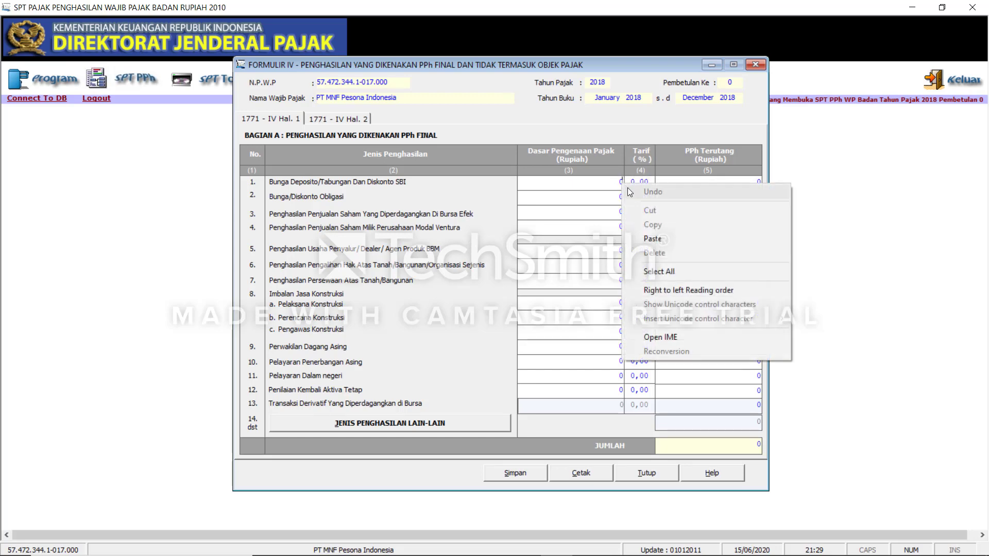
click(652, 240)
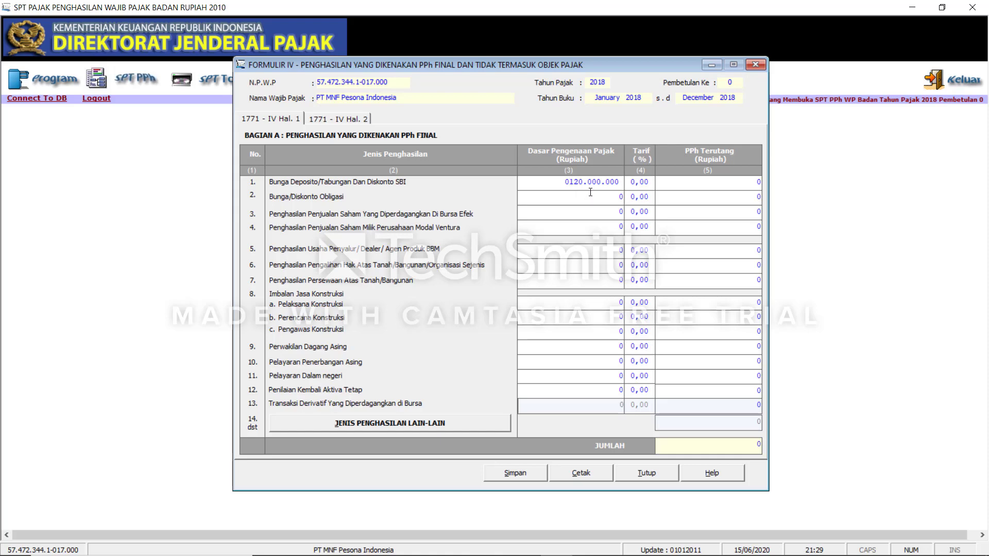
click(700, 225)
Set the Tarif for the Bunga Deposito/Tabungan row to 20%.
click(647, 185)
text(20)
click(674, 205)
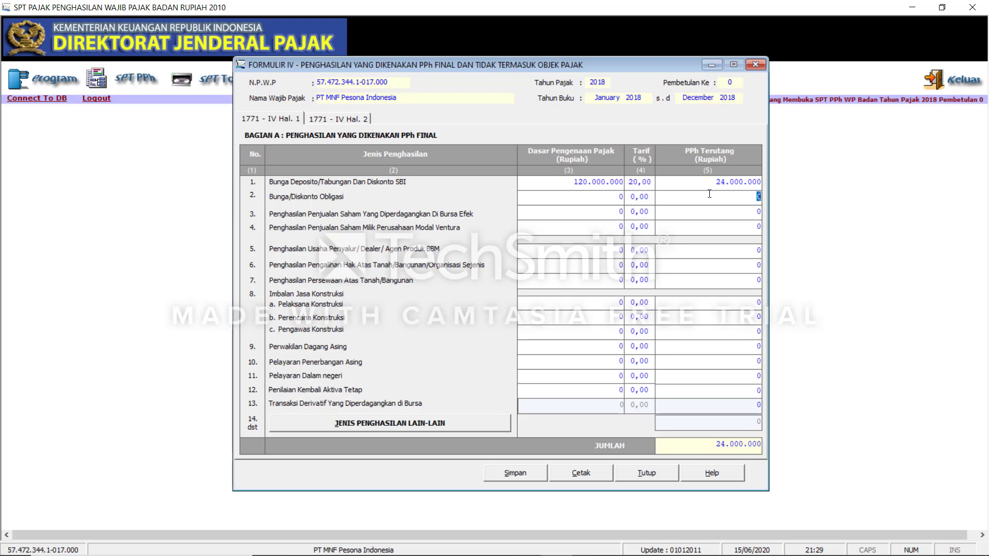
Check Bagian B of Formulir IV, income that is not a tax object, against the income statement in Word.
click(351, 122)
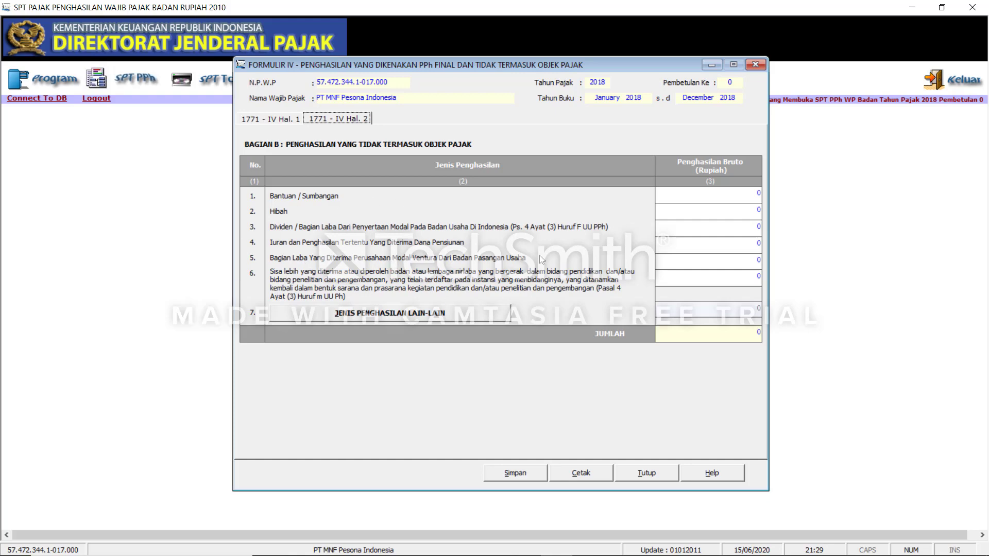
key(alt+Tab)
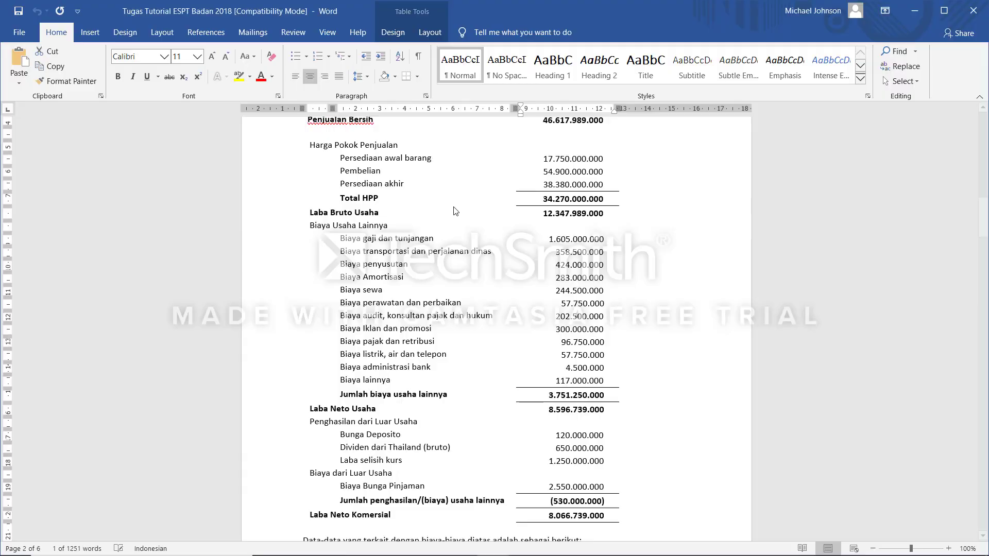
click(597, 297)
scroll(523, 320, down, 8)
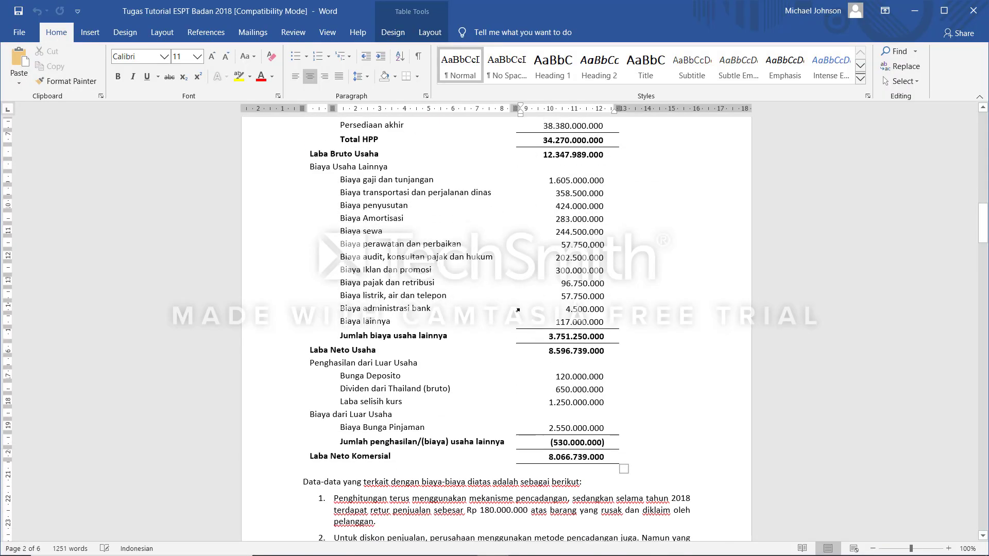
scroll(523, 321, up, 14)
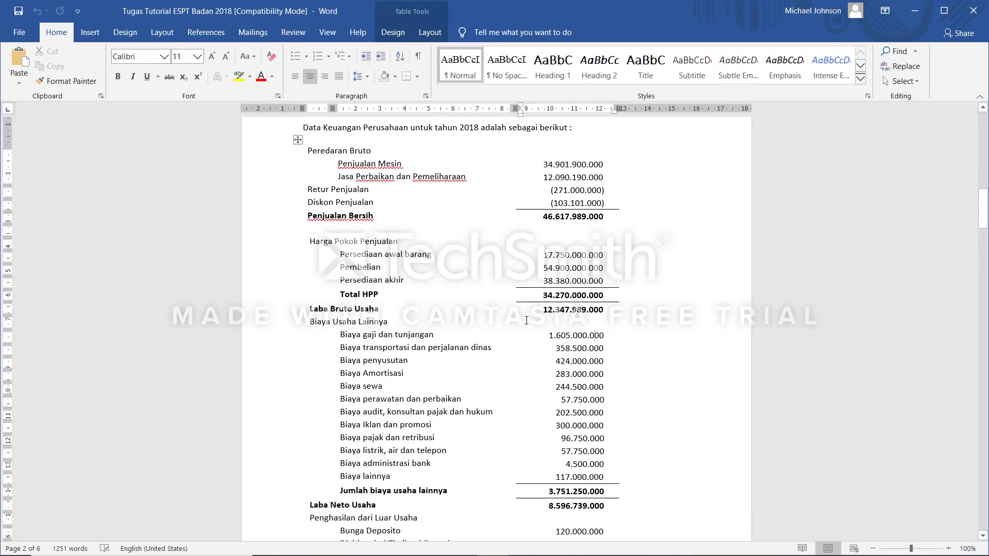
key(alt+Tab)
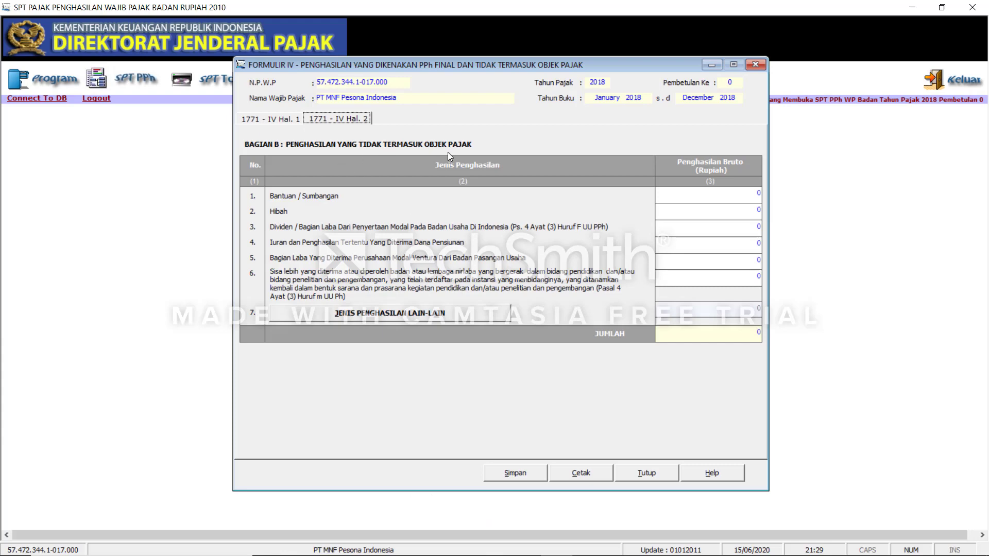
click(304, 120)
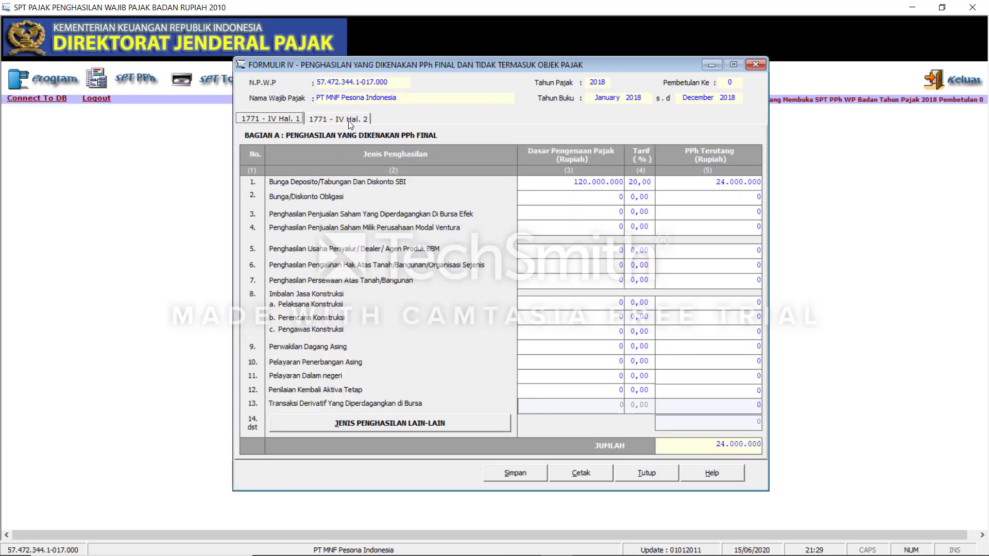
click(349, 120)
click(292, 122)
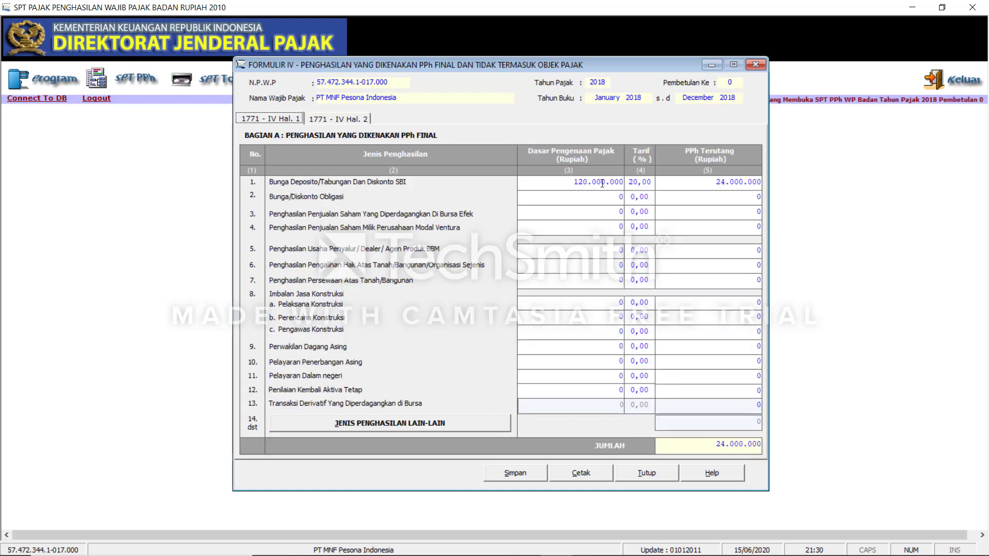
Save the Formulir IV data and close the form.
click(511, 475)
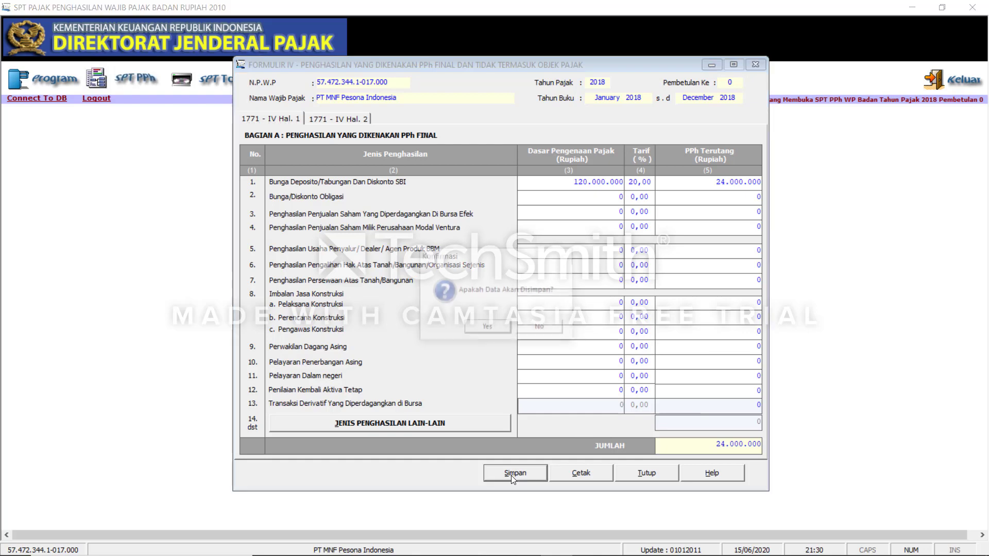
click(487, 329)
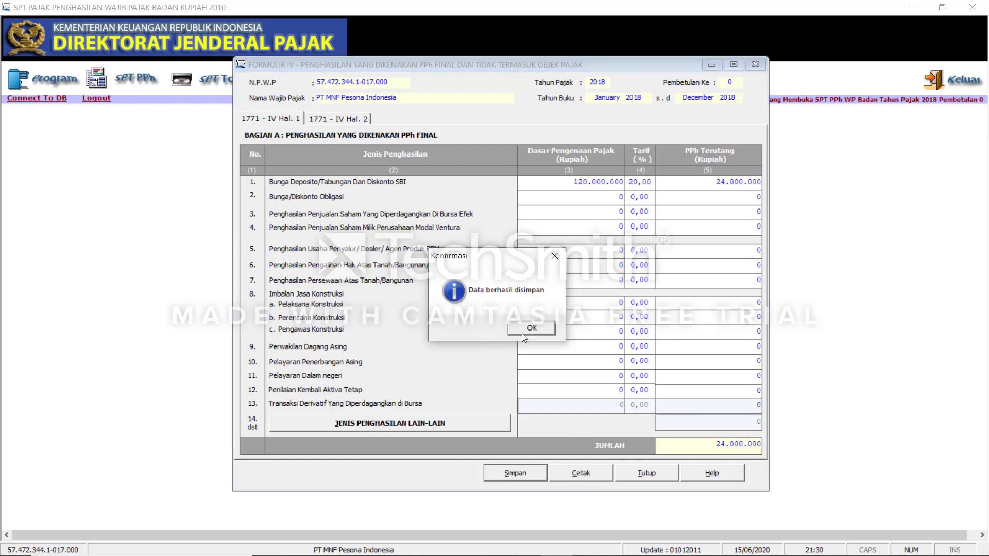
click(525, 327)
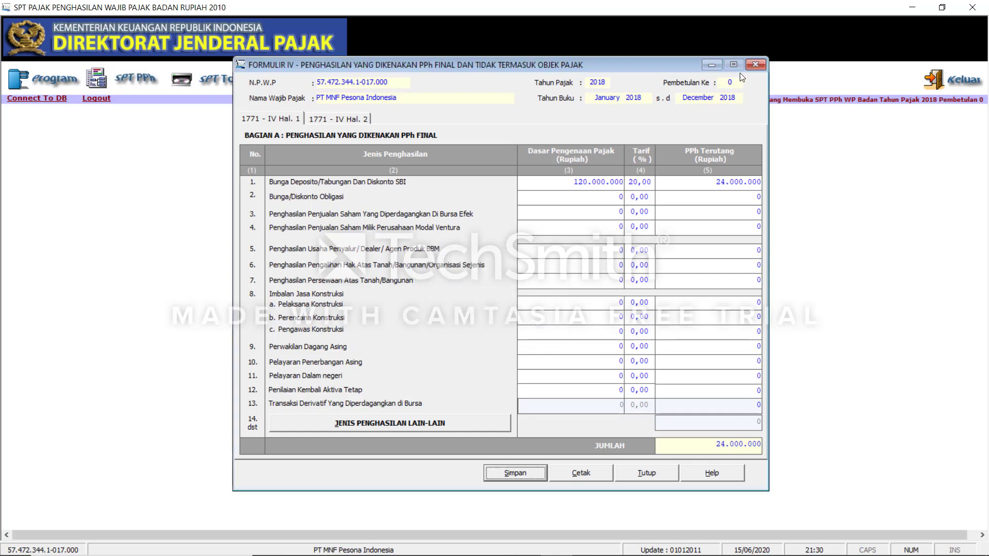
click(758, 65)
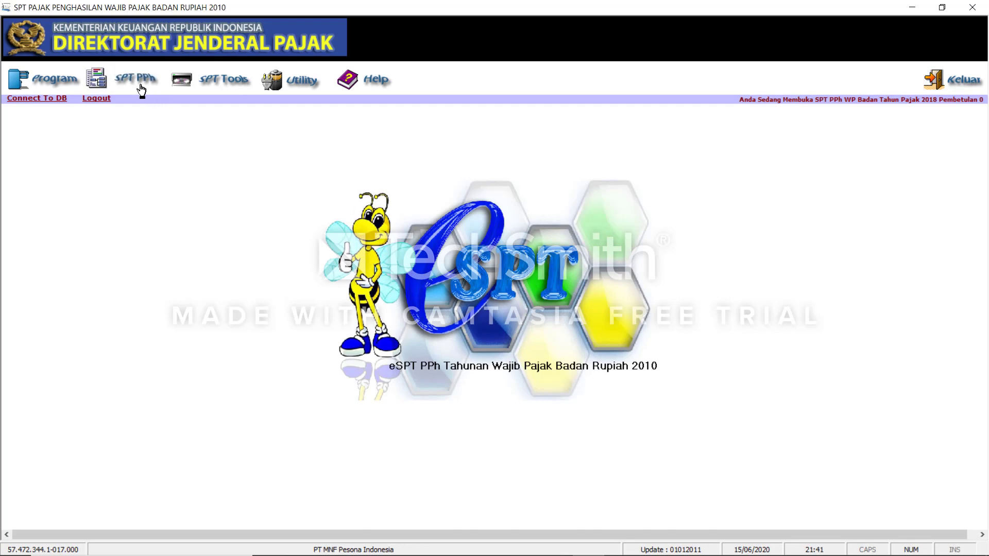
Open the Kredit Pajak Luar Negeri form from the special attachments (Lampiran Khusus).
click(117, 83)
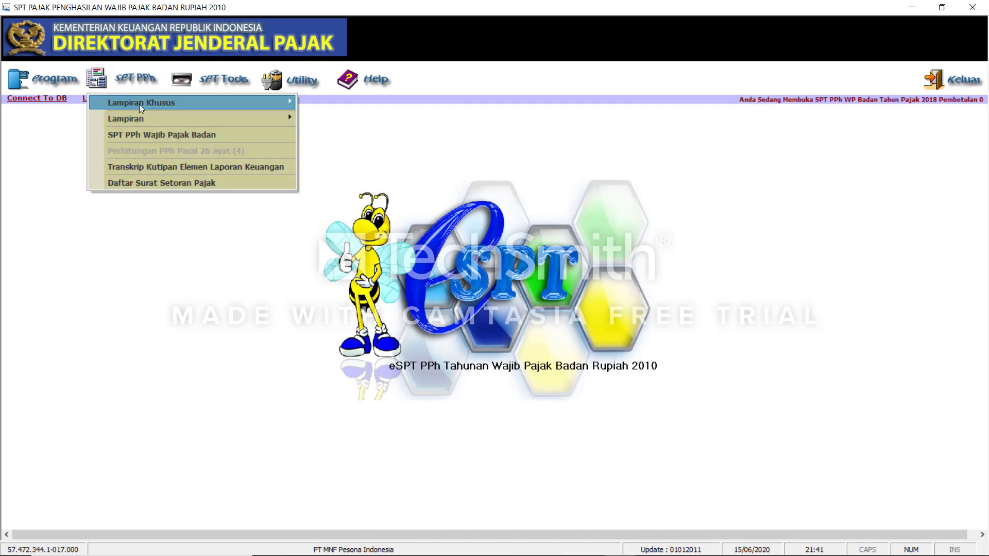
mouse_move(283, 105)
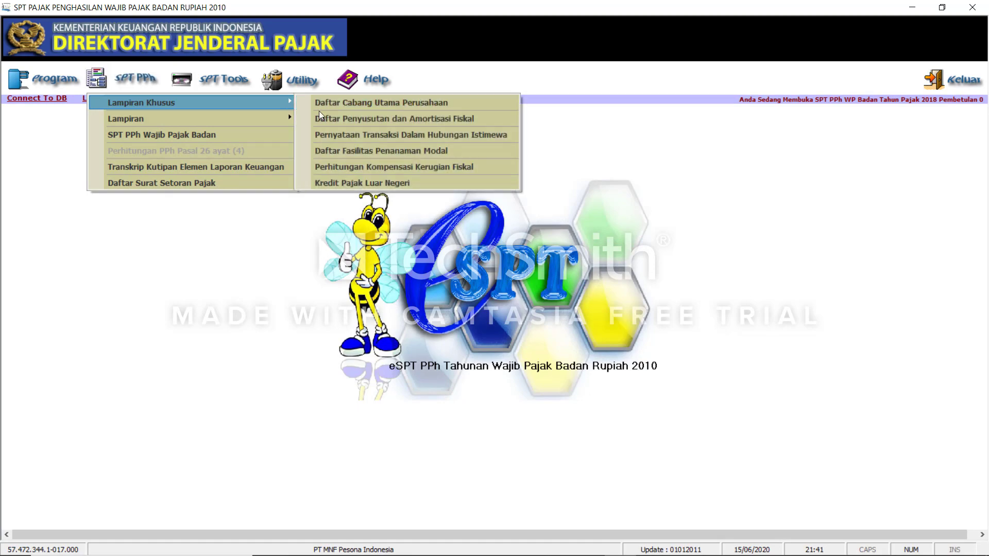
click(359, 183)
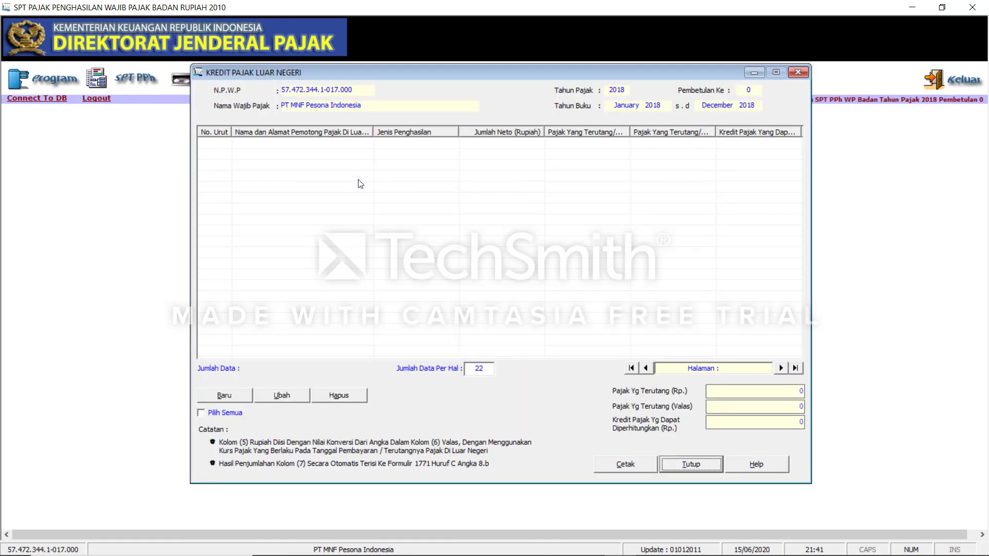
Switch to the Word document and review the Thailand dividend item under income from outside the business.
key(alt+Tab)
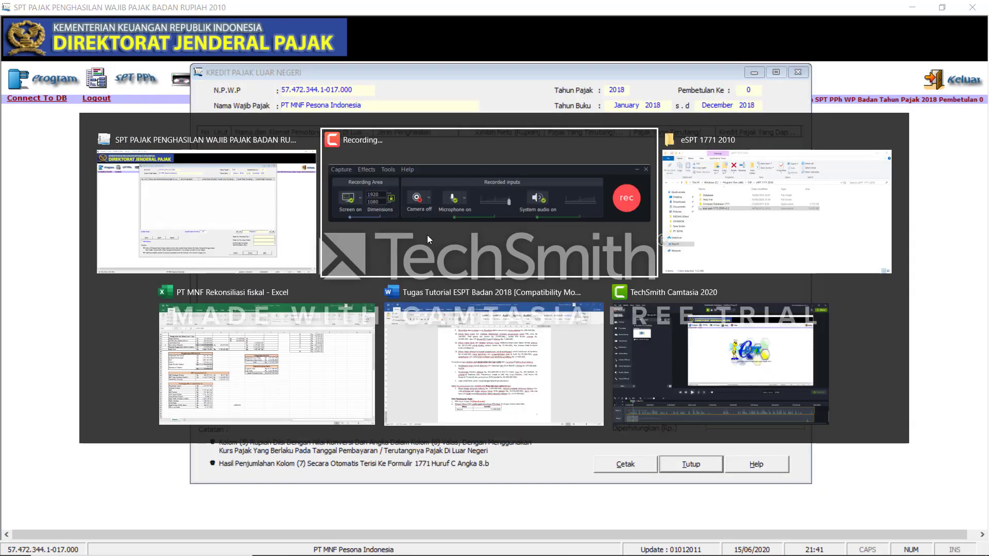
click(488, 330)
click(635, 360)
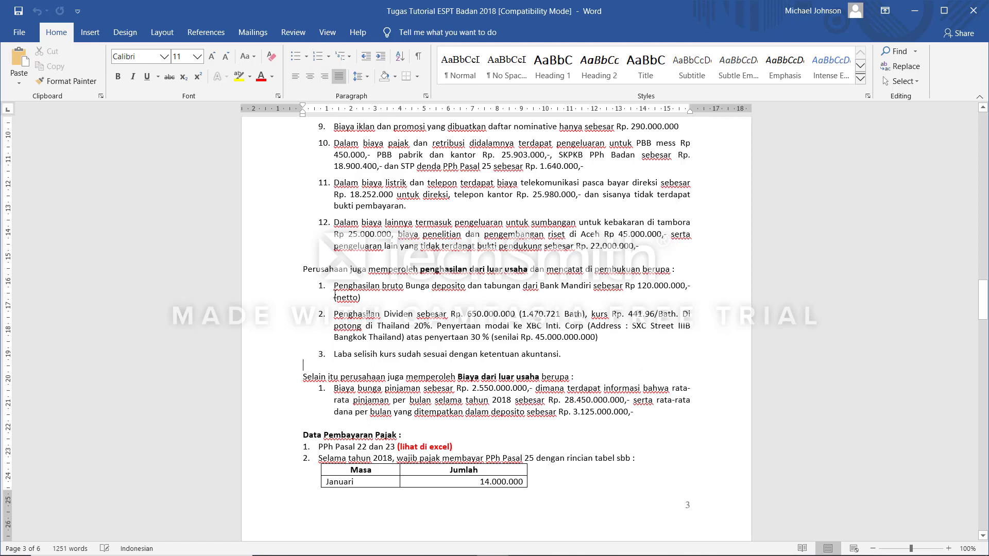
drag(335, 311, 603, 341)
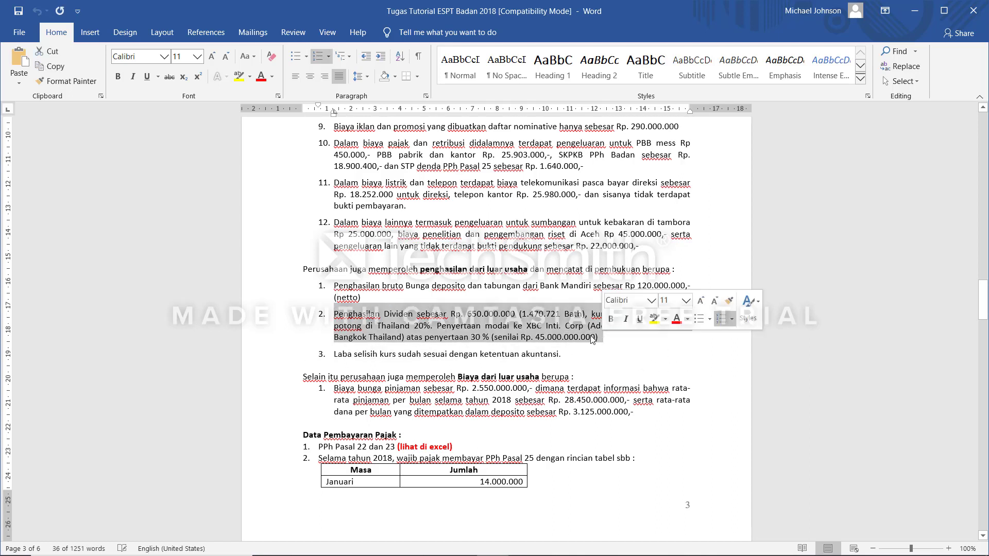
click(566, 329)
Switch back to eSPT, start a new foreign tax credit entry and open the foreign withholder reference form.
key(alt+Tab)
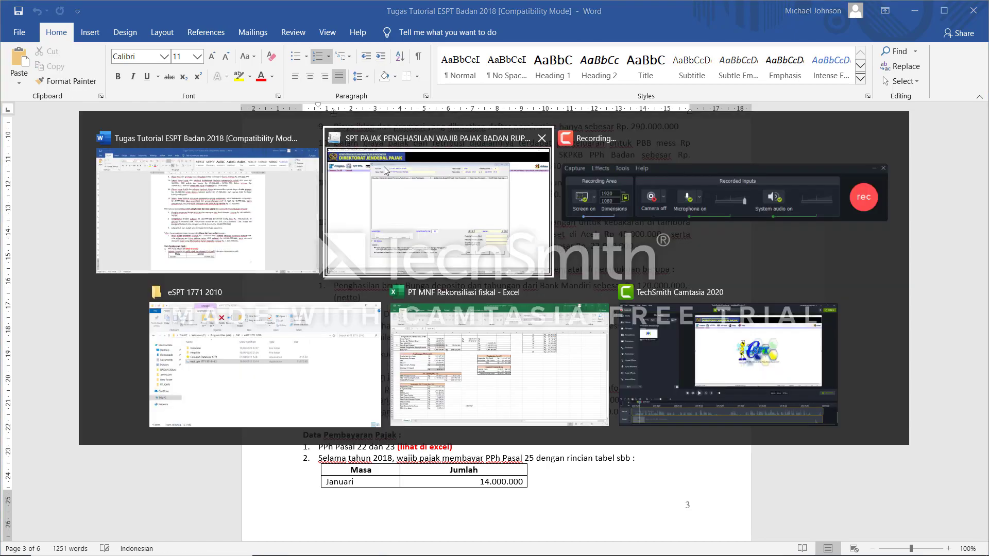
click(497, 238)
click(237, 401)
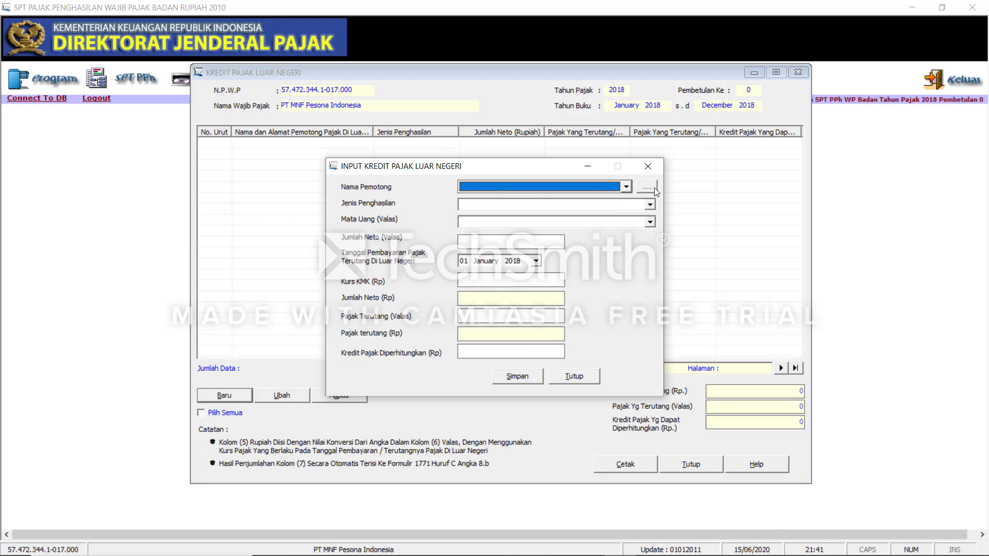
click(626, 187)
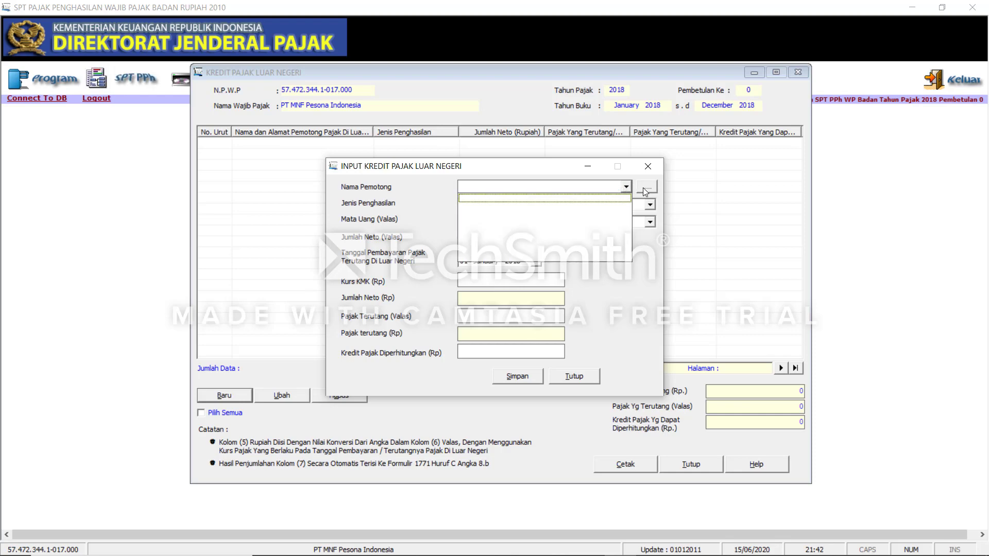
click(629, 187)
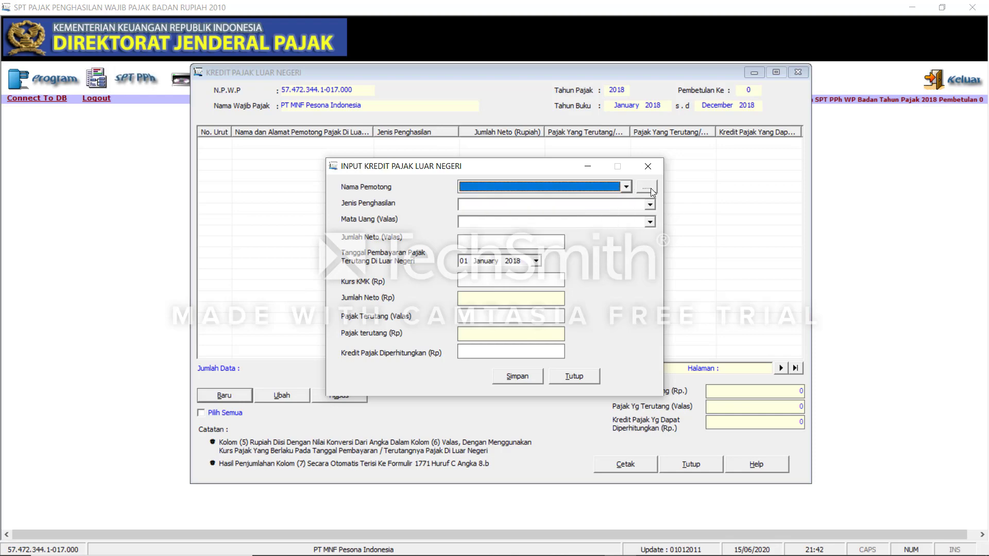
click(646, 187)
Copy XBC Intl. Corp from the Word dividend item into Nama Pemotong of a new foreign withholder record.
key(alt+Tab)
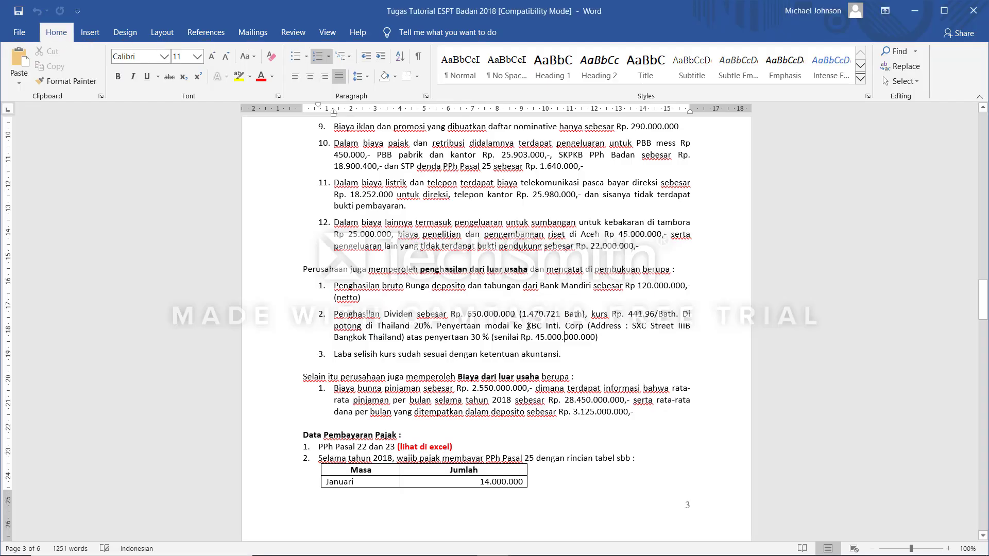
drag(529, 325, 573, 329)
key(ctrl+c)
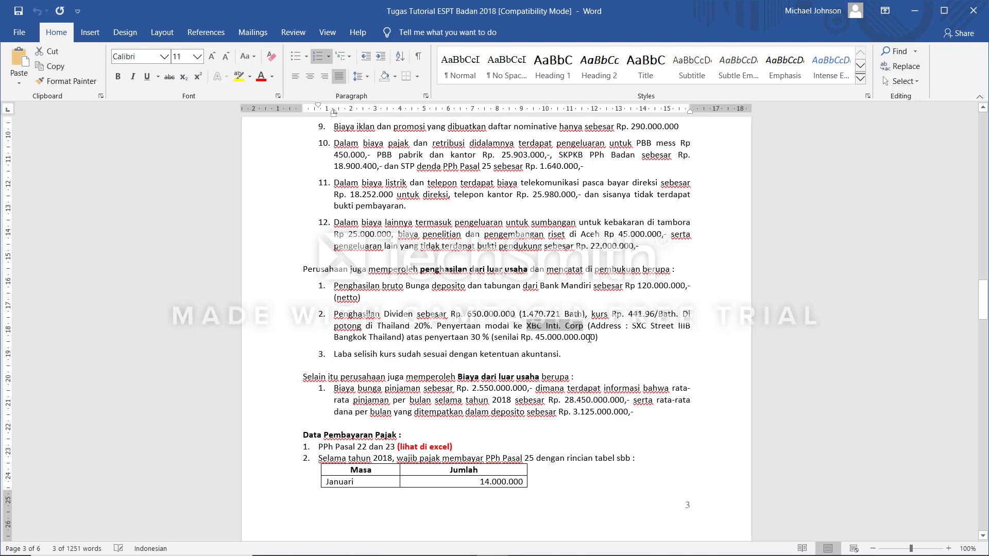
key(alt+Tab)
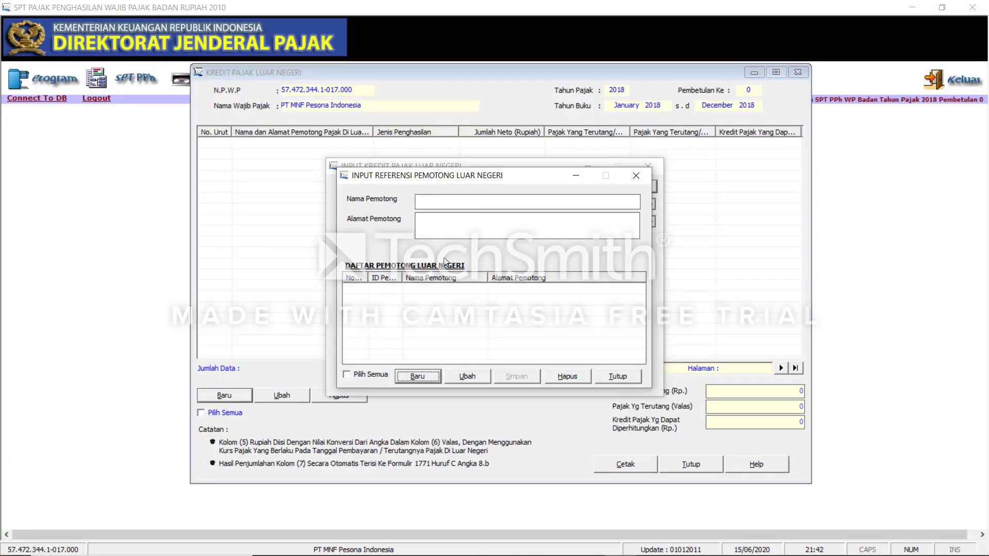
click(427, 378)
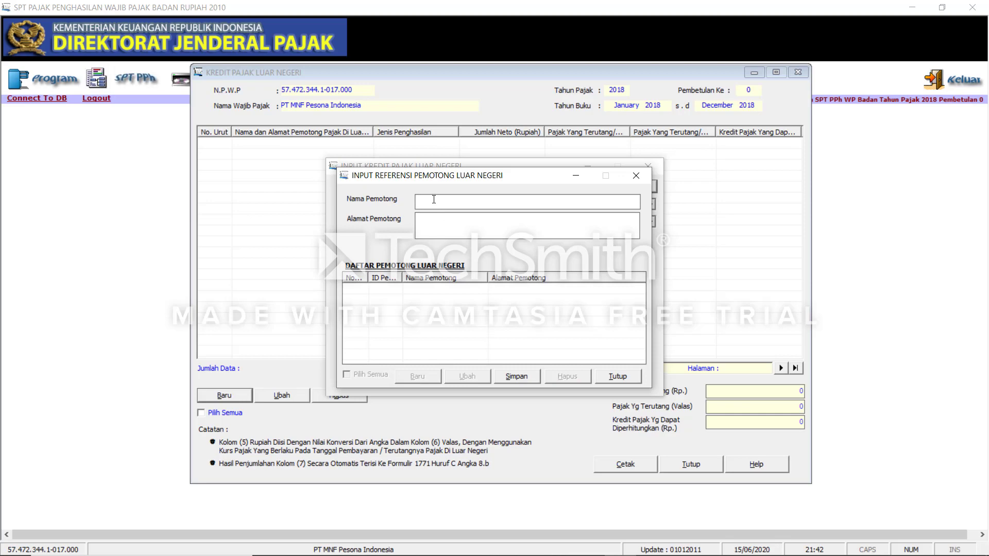
key(ctrl+v)
Copy the company's address from the Word dividend item into the withholder record's Alamat Pemotong field.
key(alt+Tab)
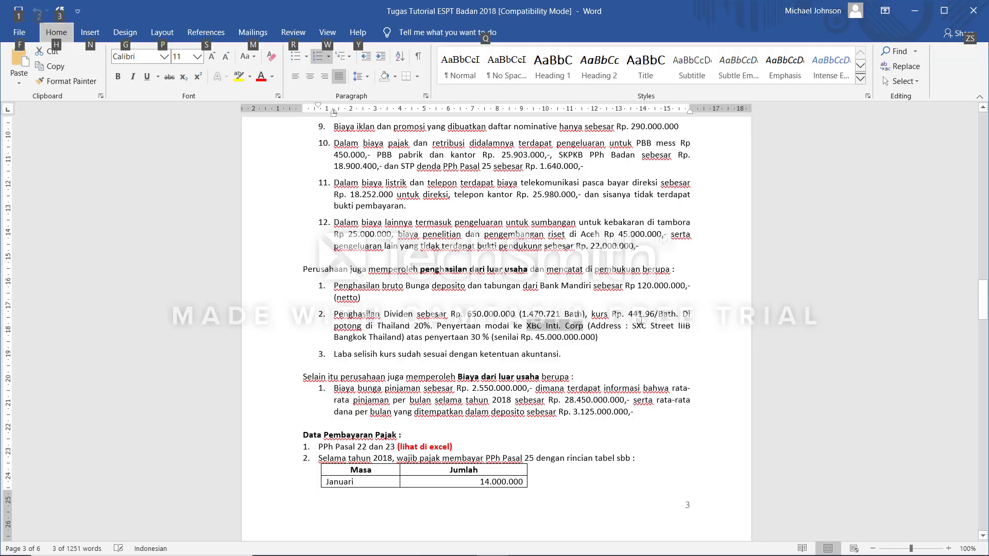
click(637, 326)
drag(634, 327, 403, 338)
key(ctrl+c)
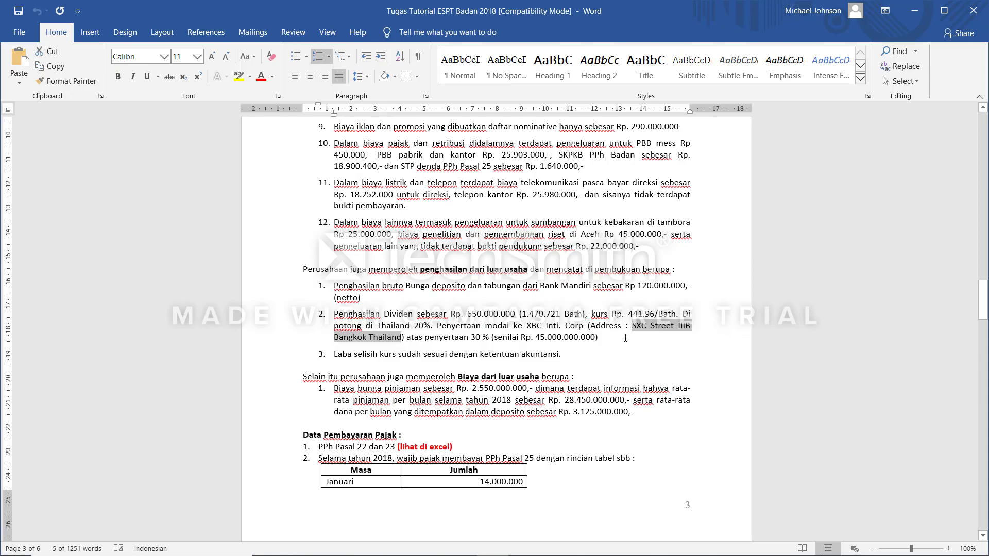
key(alt+Tab)
click(429, 218)
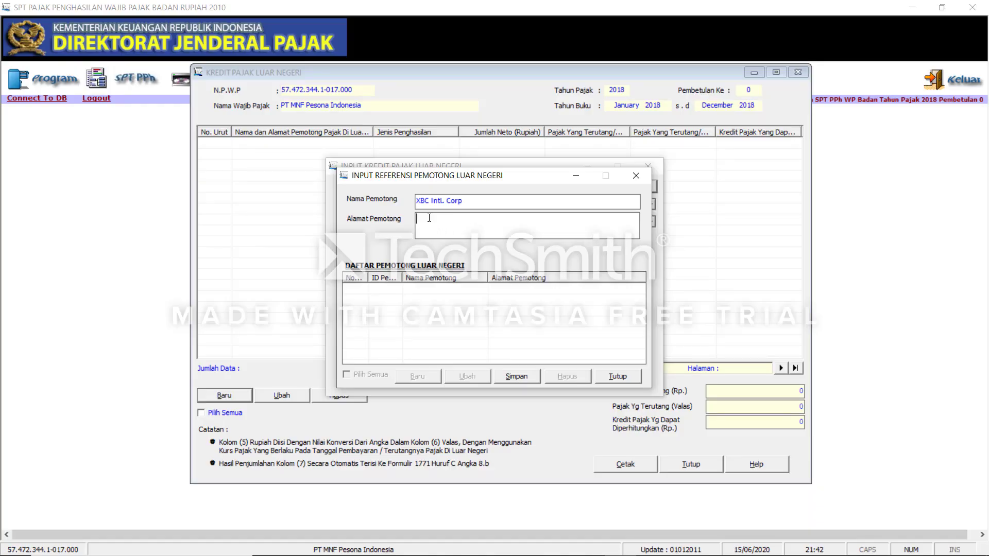
right_click(422, 219)
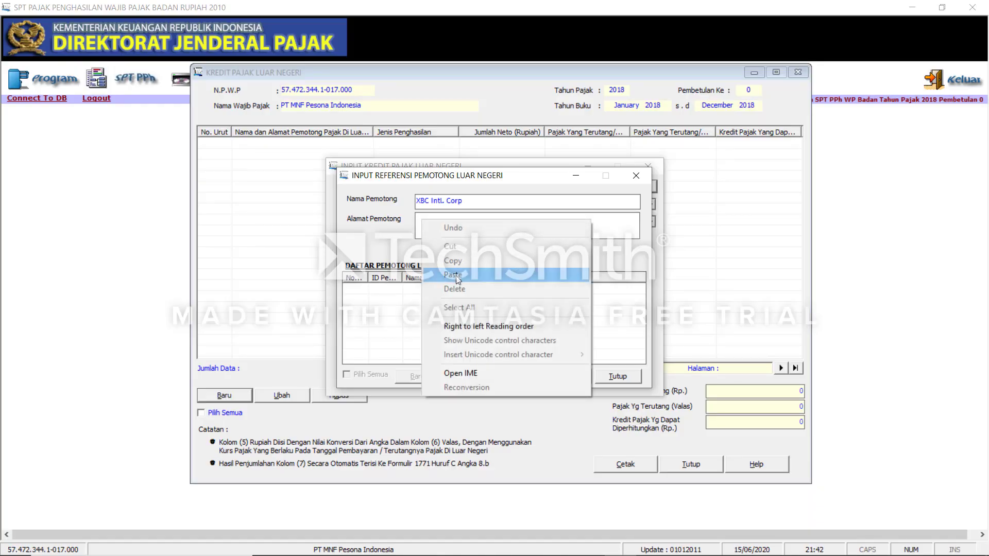
click(471, 275)
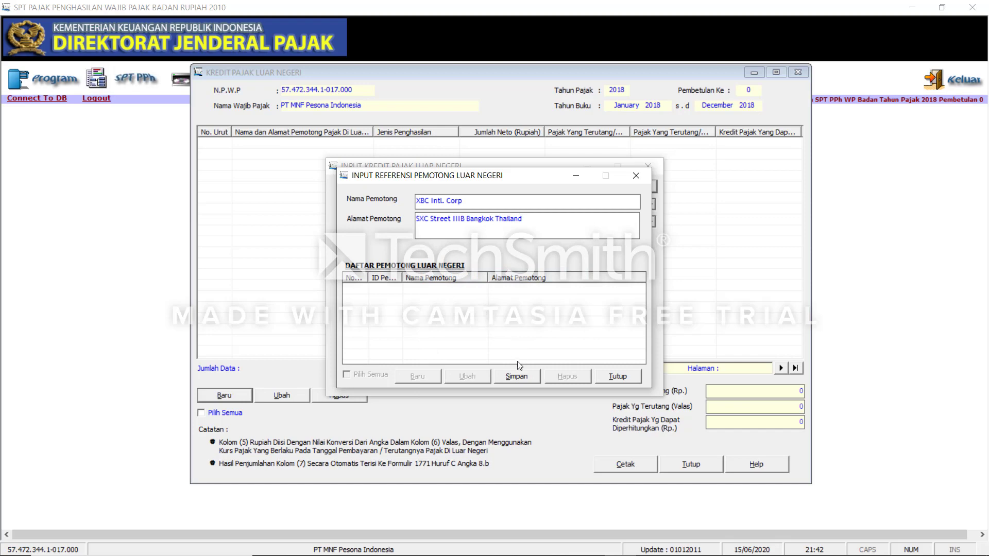
Save the withholder record without entering another one and close the reference form.
click(517, 376)
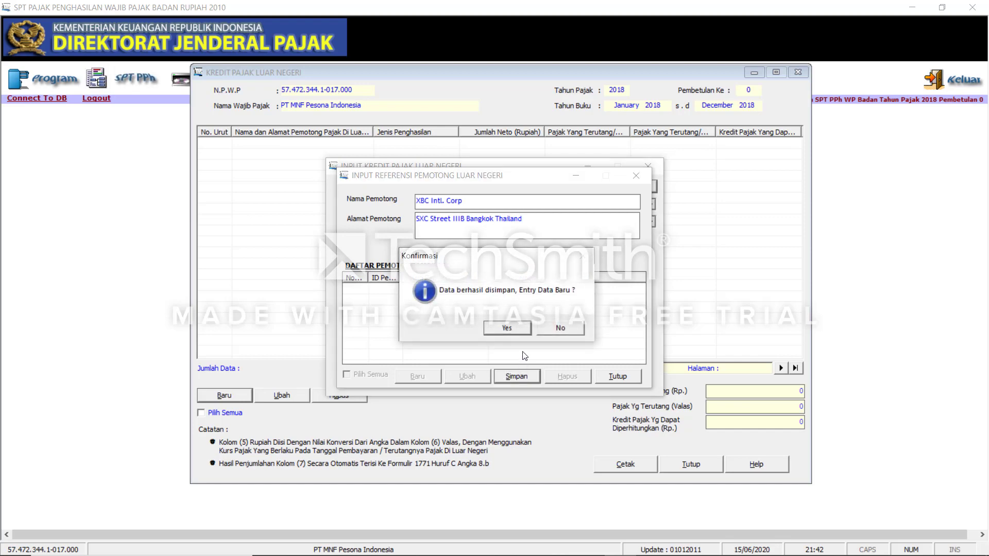
click(552, 330)
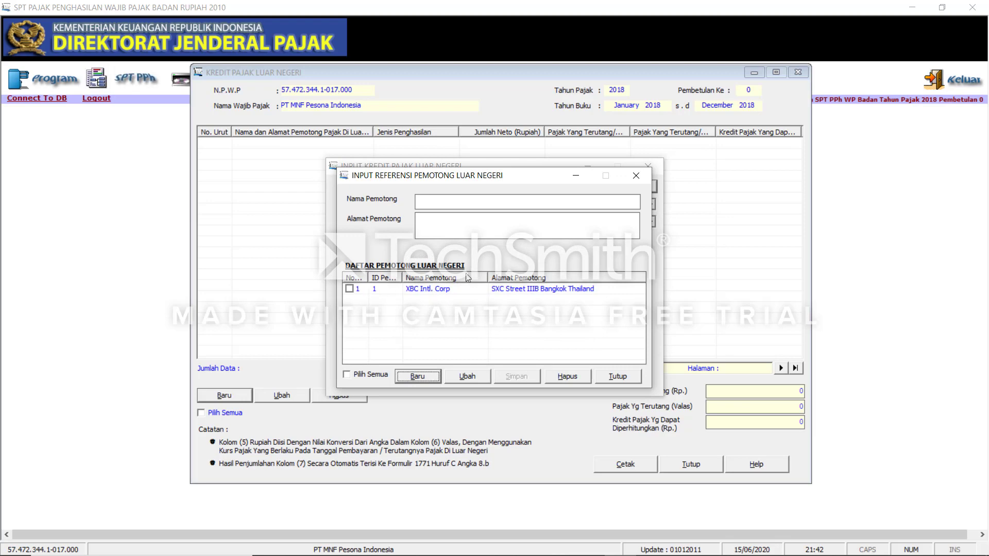
click(643, 177)
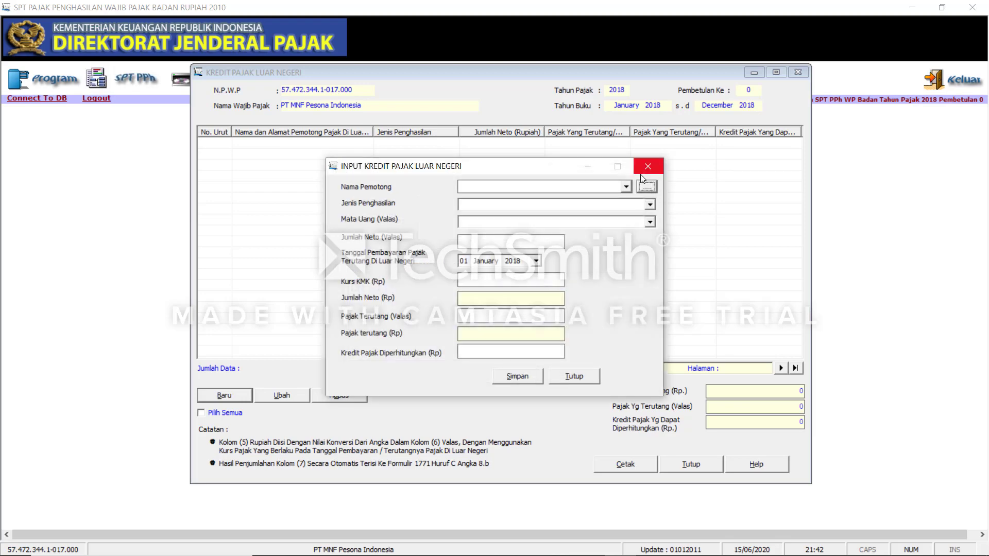
Select XBC Intl. Corp as Nama Pemotong and, after checking the Word document, Dividen as Jenis Penghasilan.
click(626, 186)
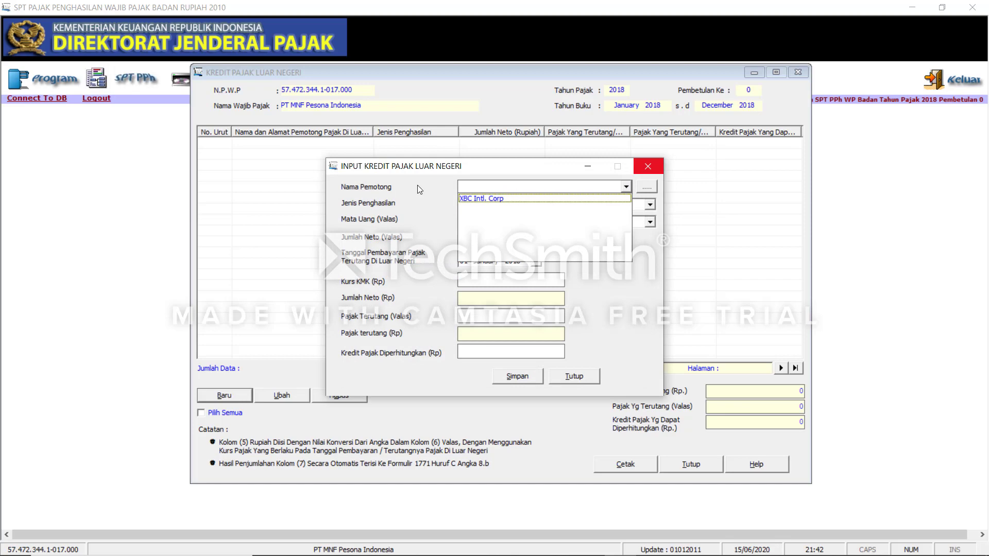
click(504, 199)
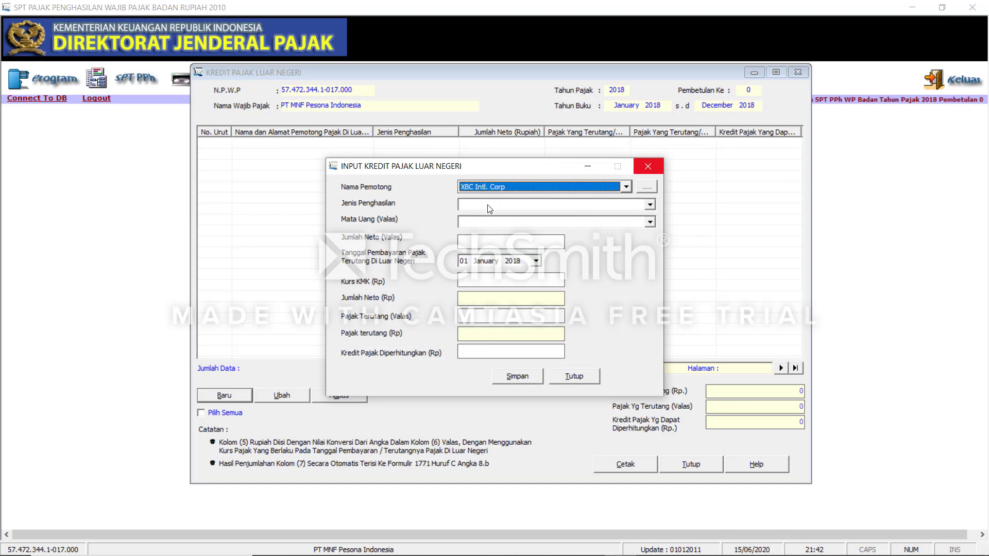
click(490, 206)
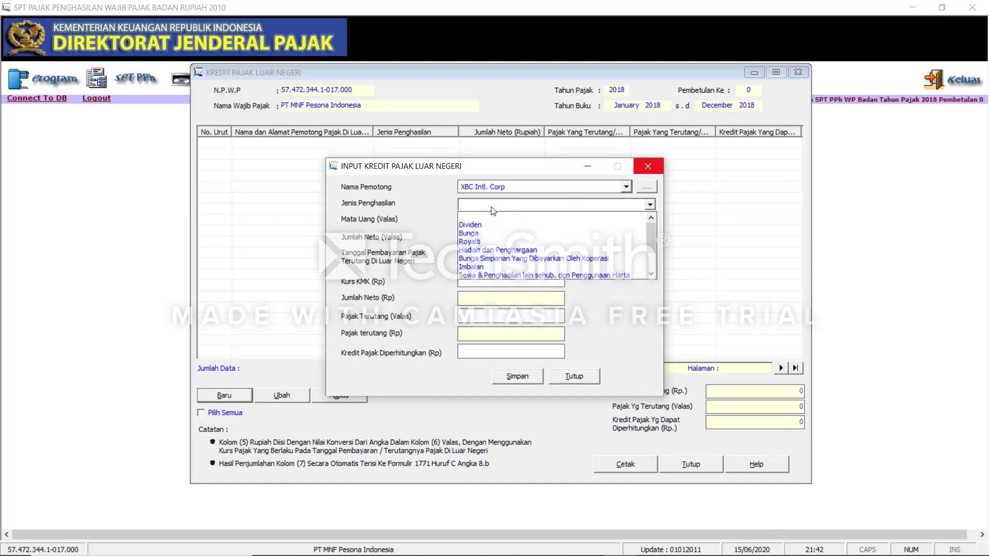
key(alt+Tab)
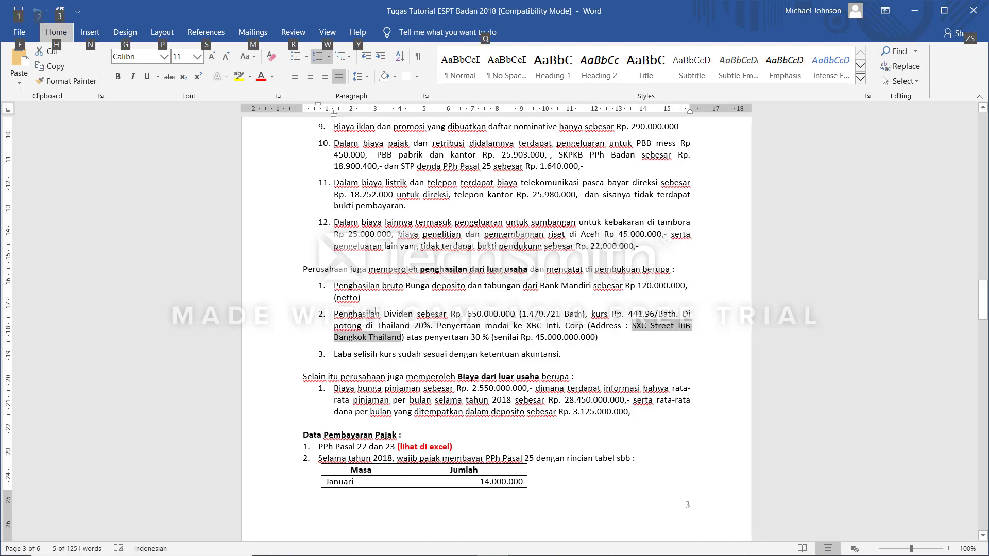
click(383, 314)
drag(383, 314, 405, 314)
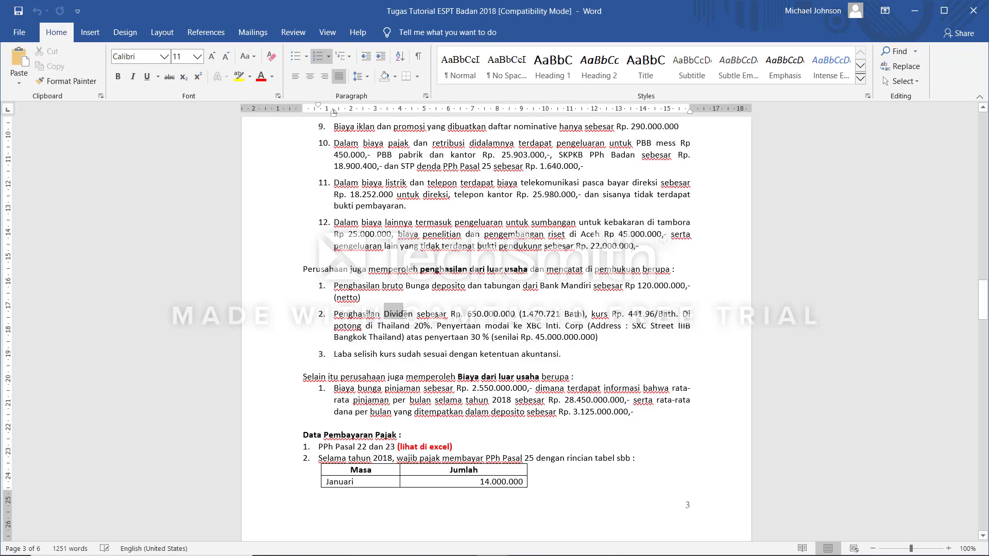
key(alt+Tab)
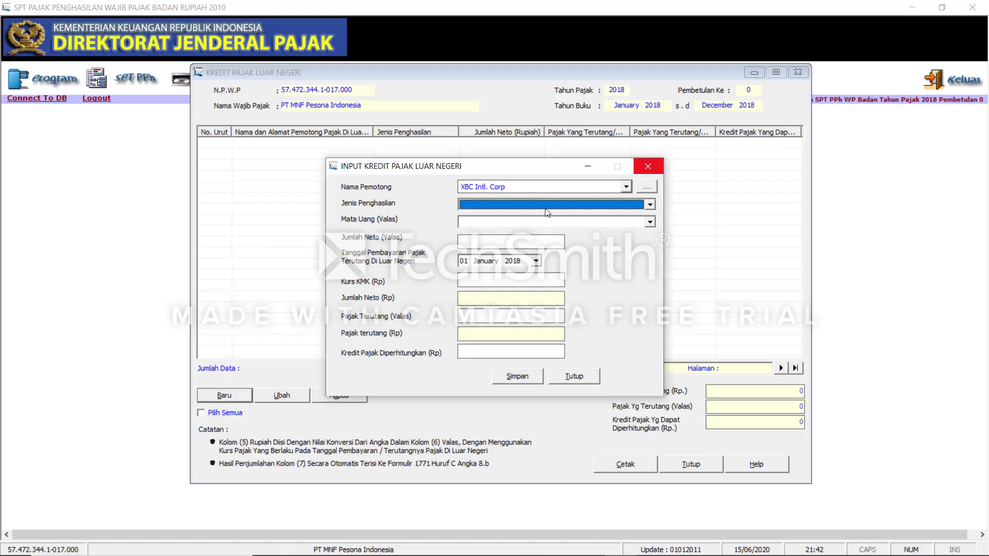
click(546, 205)
click(529, 223)
Set Mata Uang (Valas) to Bath Thailand (BATH).
click(530, 223)
click(650, 222)
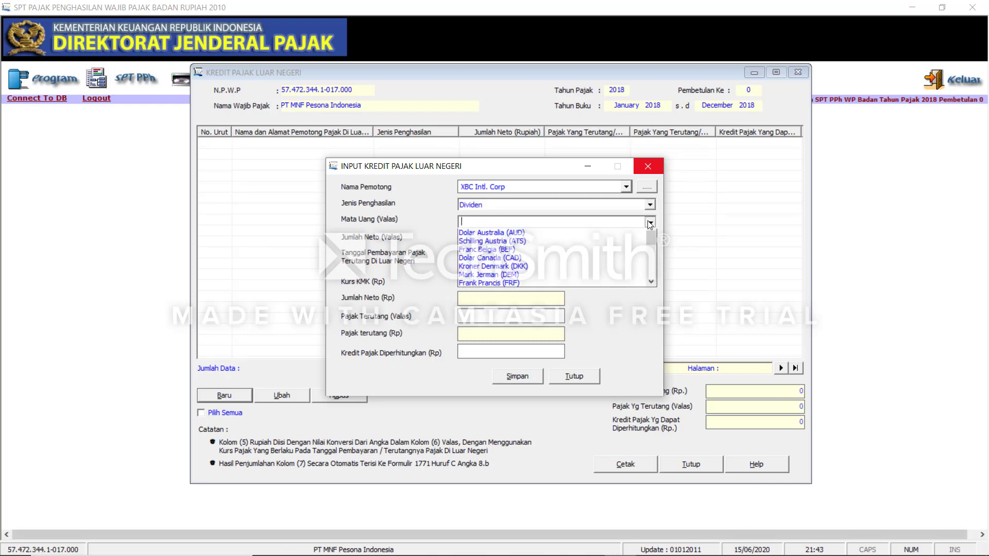
scroll(663, 267, down, 3)
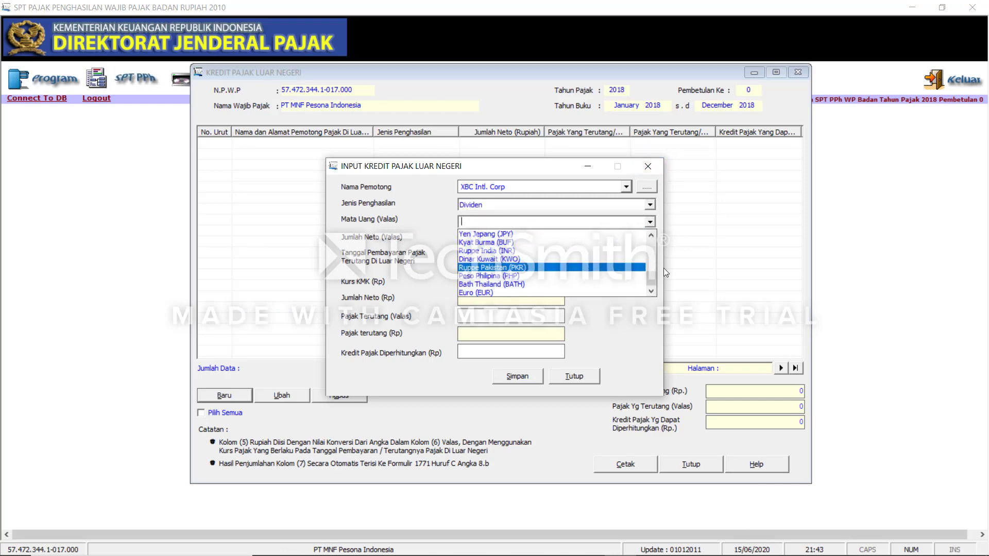
click(588, 284)
Copy the dividend's foreign-currency amount, 1.470.721, from the Word document into Jumlah Neto (Valas).
click(478, 239)
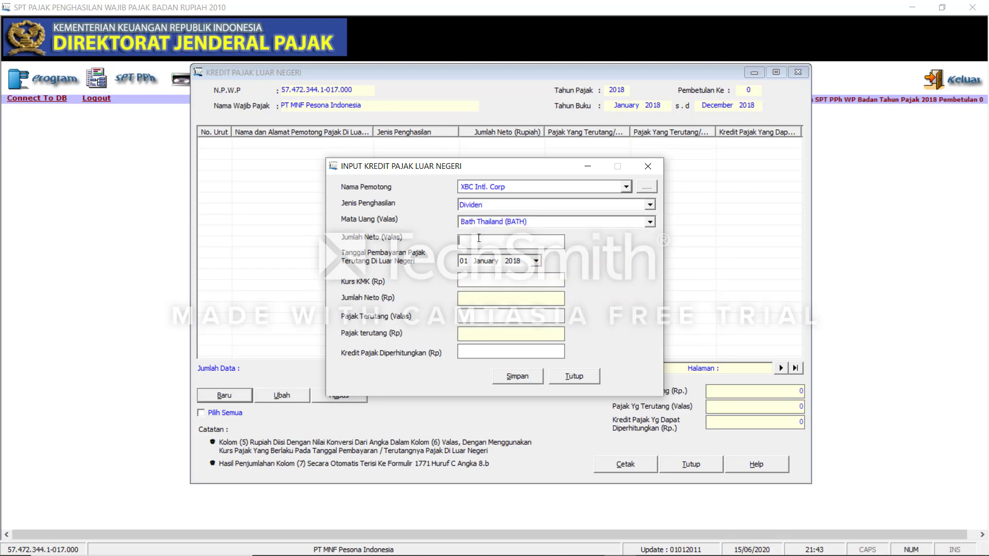
key(alt+Tab)
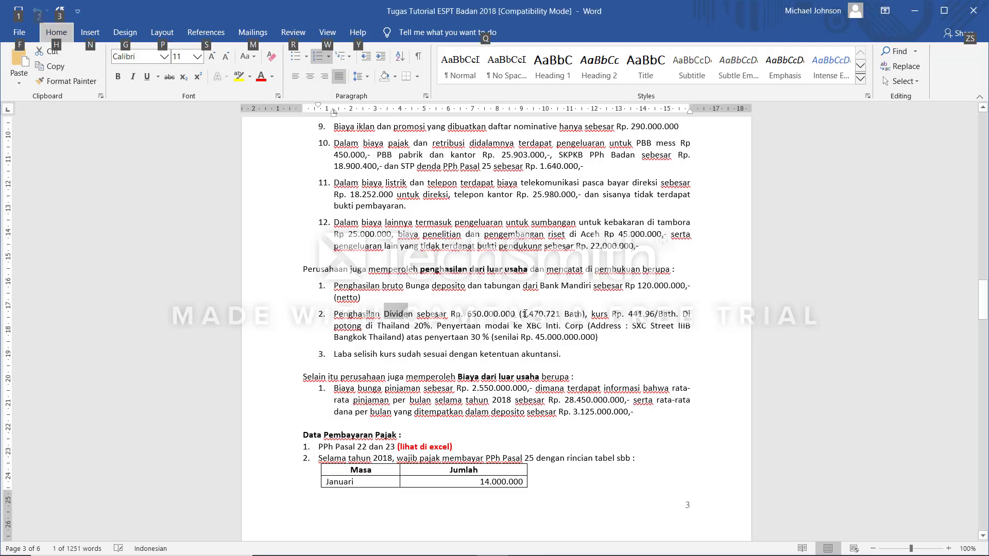
click(521, 314)
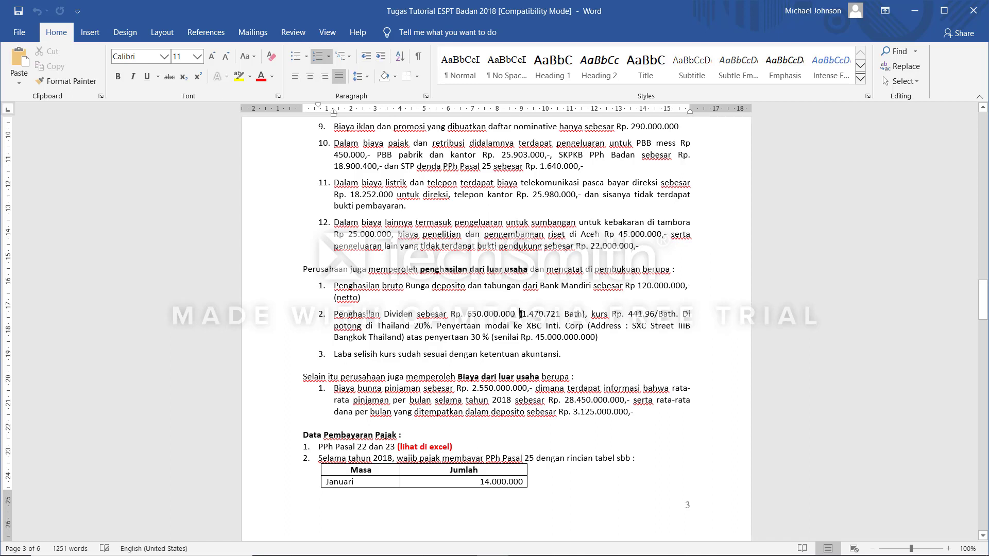
click(524, 315)
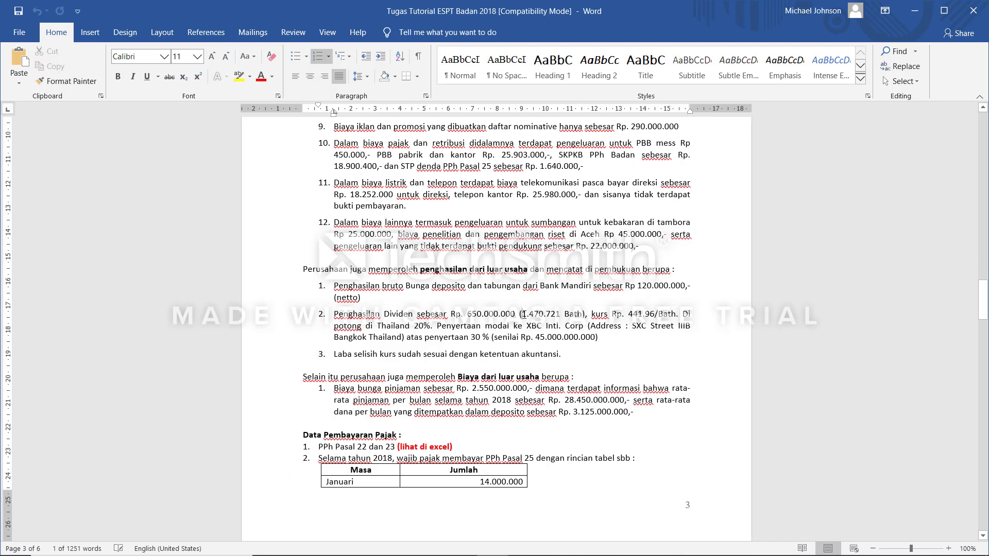
drag(524, 315, 557, 314)
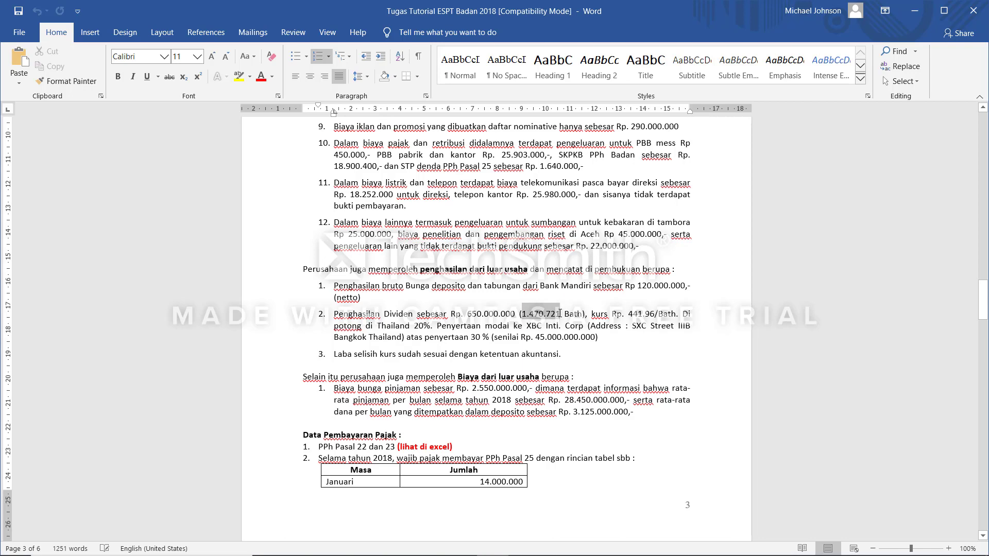
right_click(559, 313)
click(586, 337)
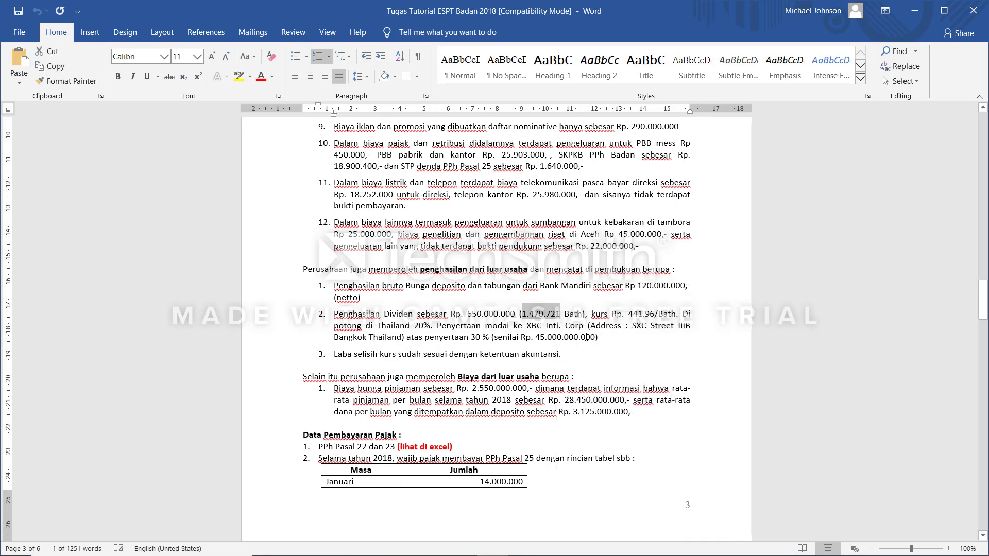
key(alt+Tab)
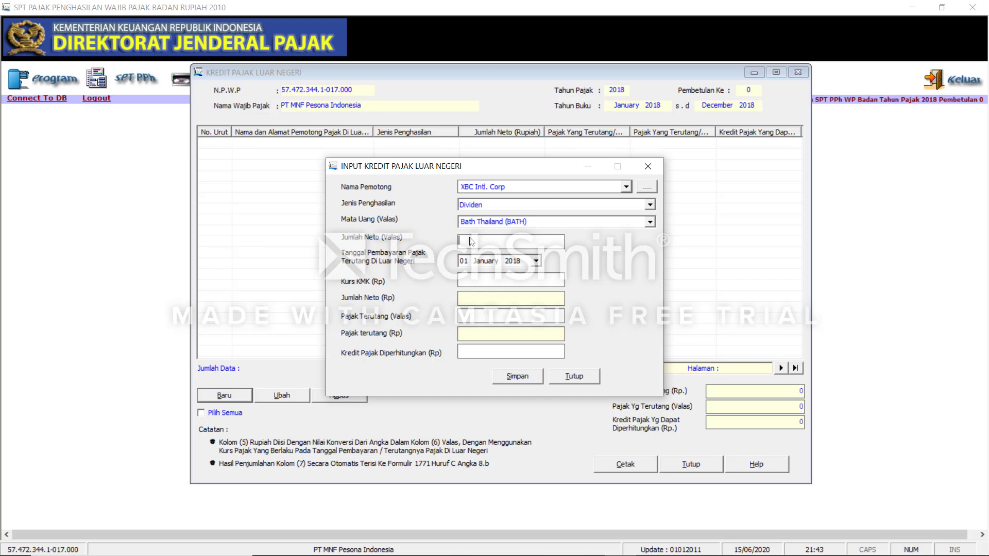
right_click(470, 240)
click(496, 296)
Set Kurs KMK (Rp) to 441,96, the dividend's exchange rate given in the Word document.
key(alt+Tab)
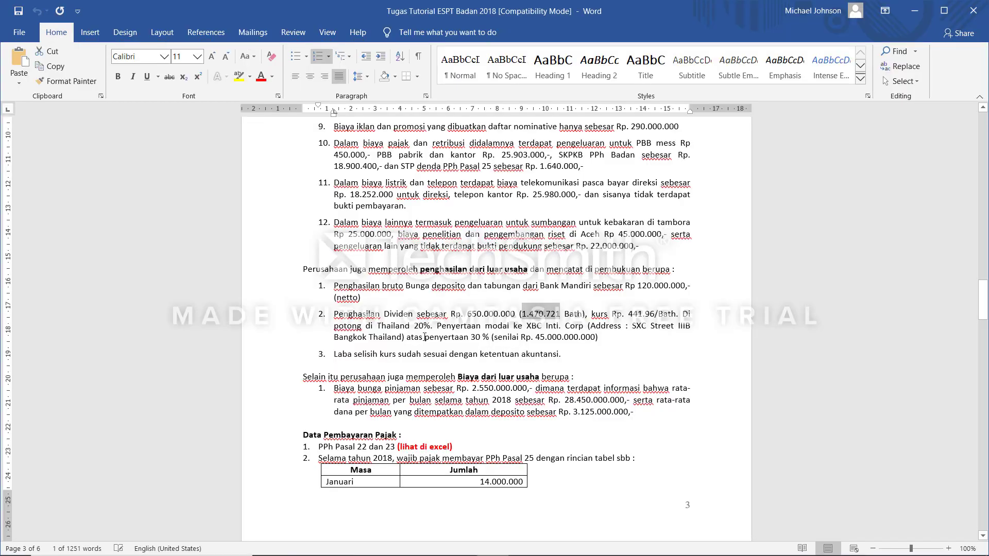
click(424, 336)
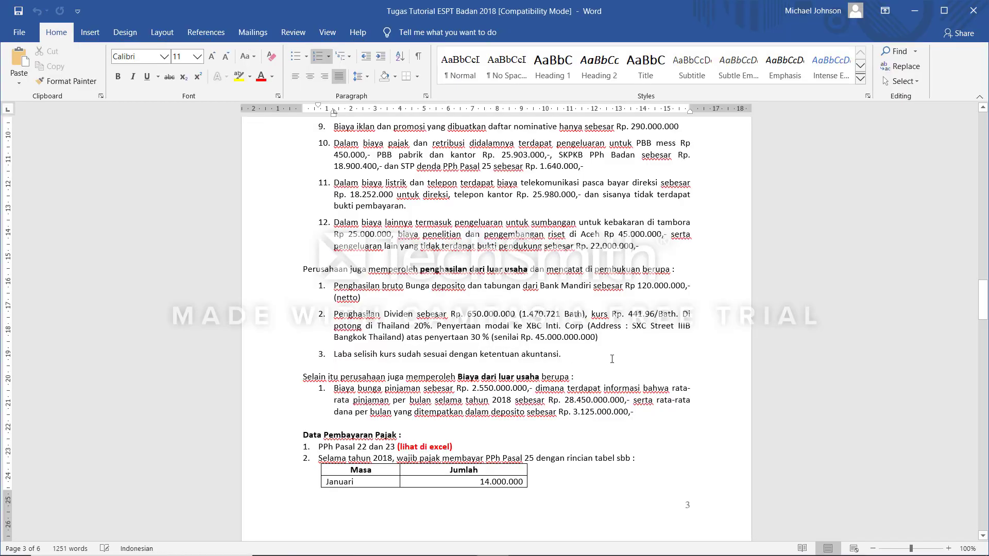
key(alt+Tab)
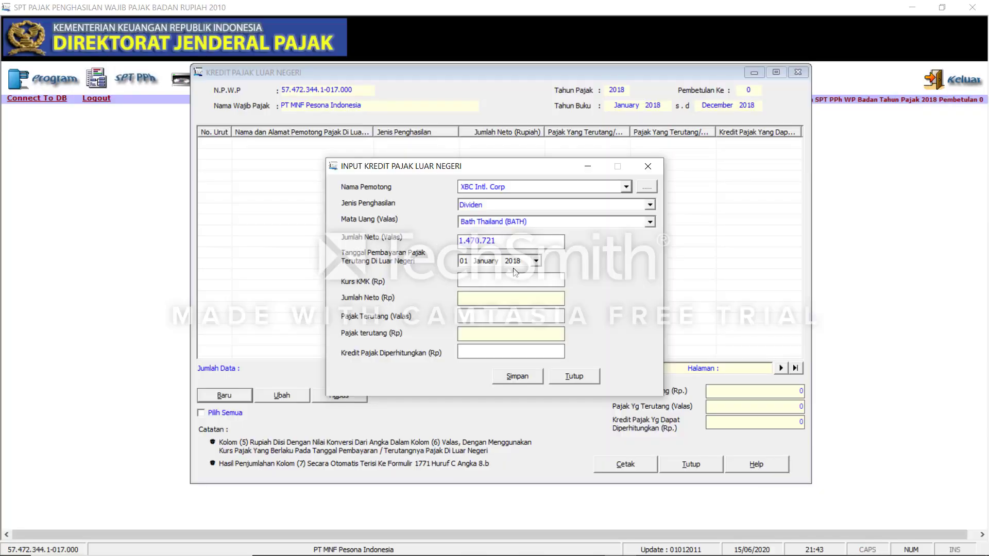
click(459, 282)
key(alt+Tab)
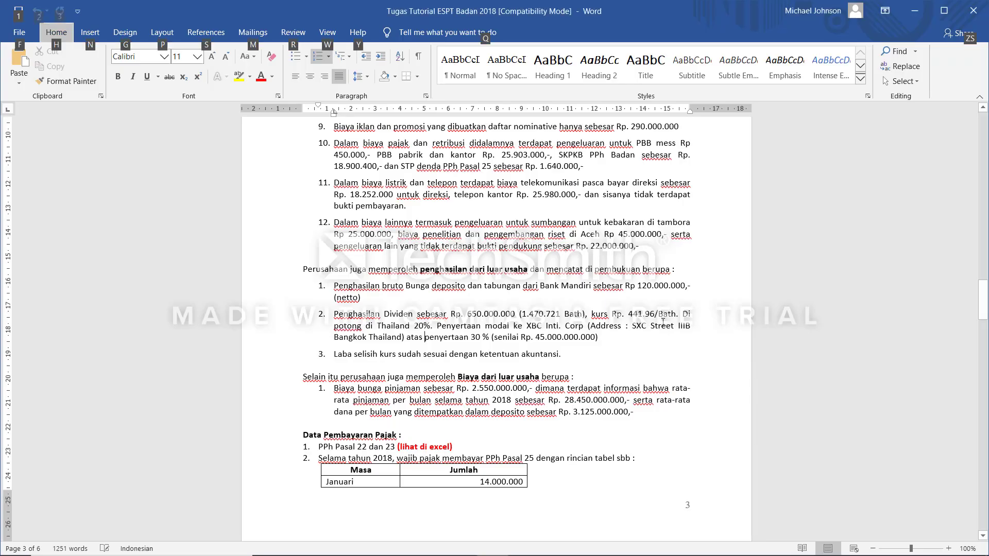
key(alt+Tab)
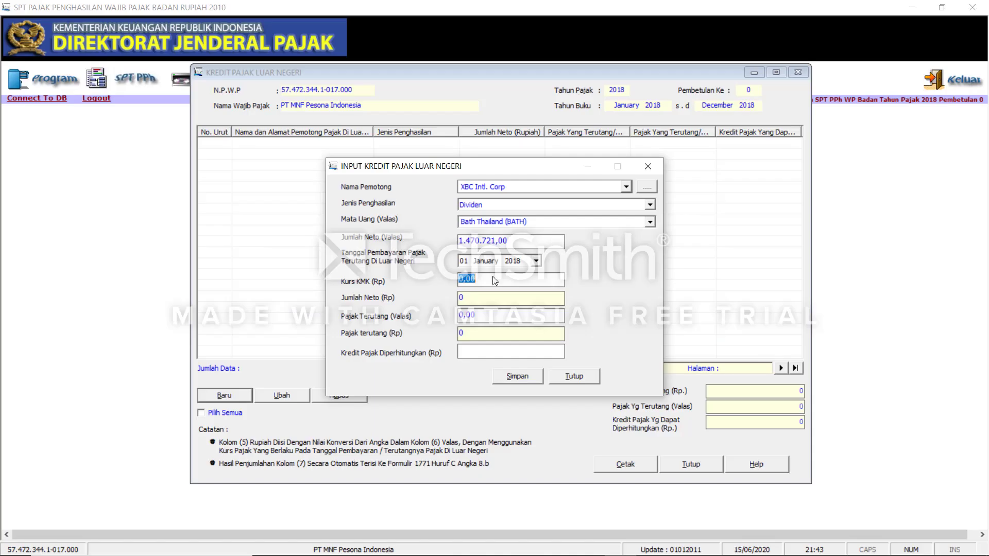
text(41,96)
click(461, 279)
text(4)
Check the Thailand dividend's withholding rate in the Word document and the Dipotong di Thailand calculation in cell C46 of the Excel reconciliation workbook.
click(487, 318)
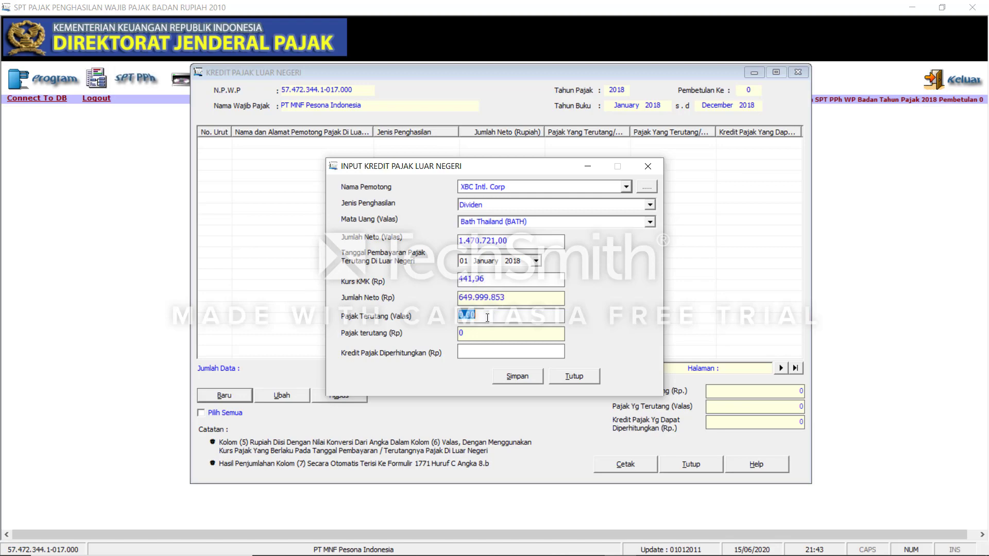
click(494, 319)
key(alt+Tab)
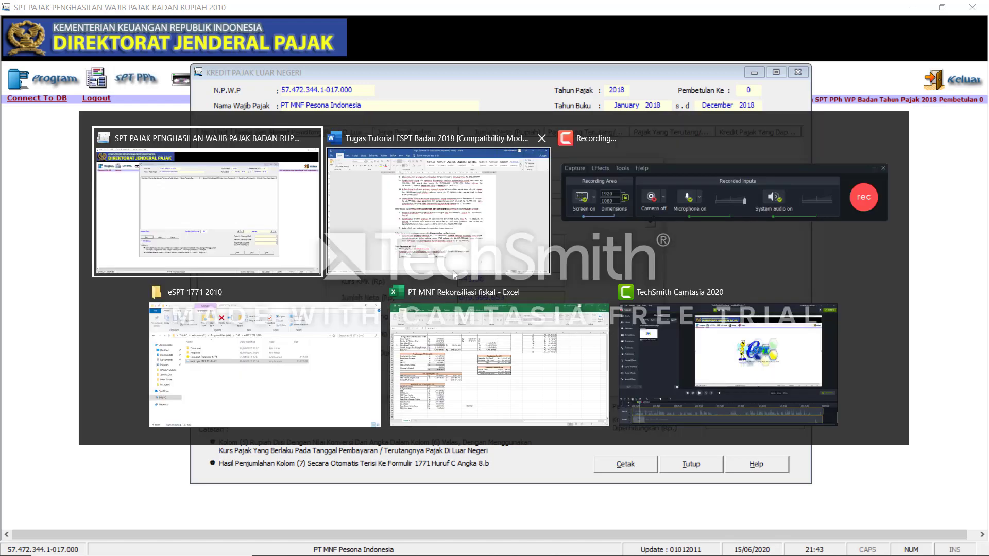
click(426, 245)
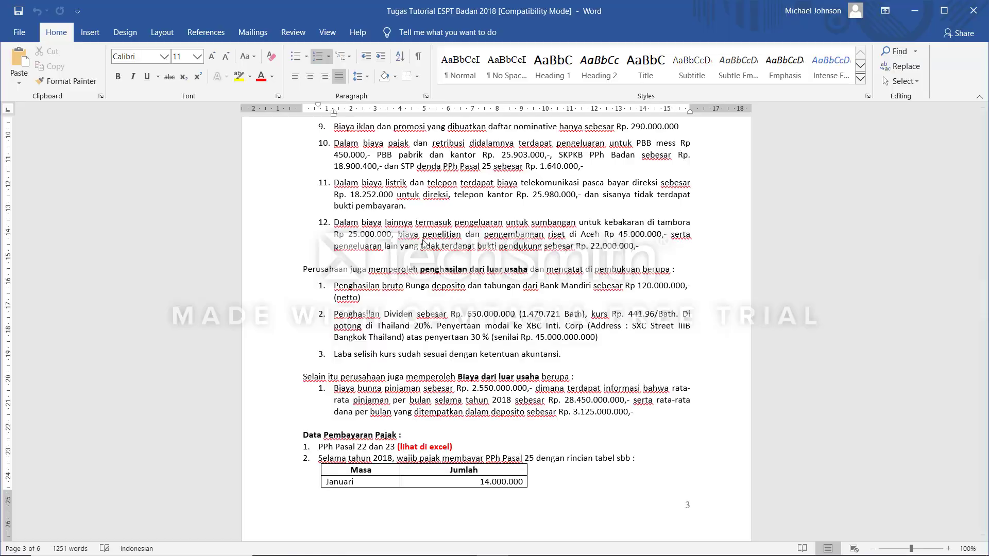
click(600, 337)
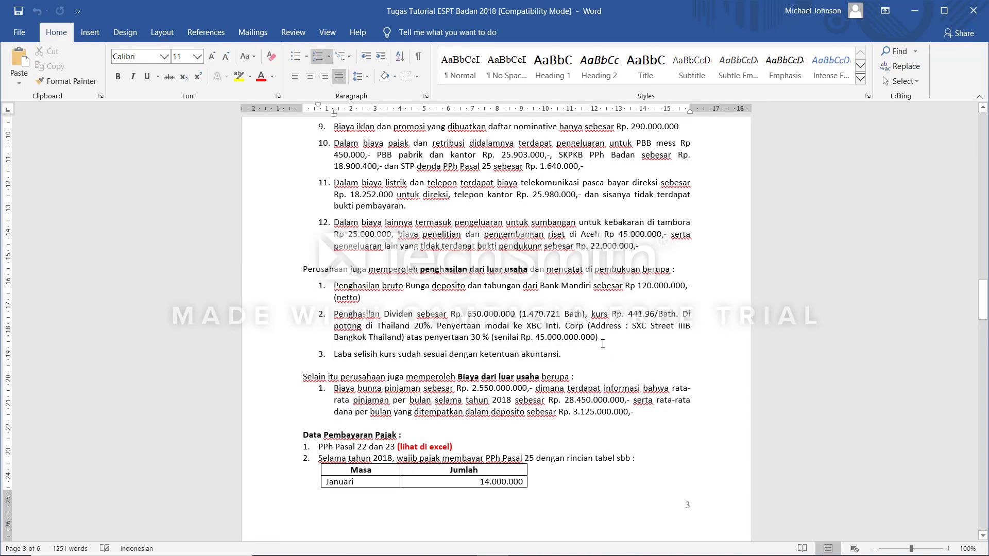
key(alt+Tab)
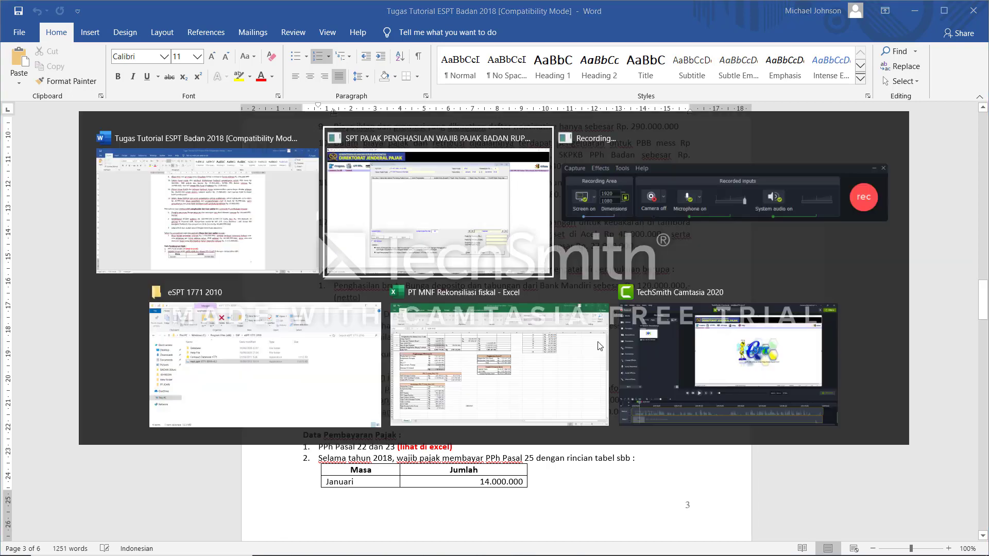
click(473, 333)
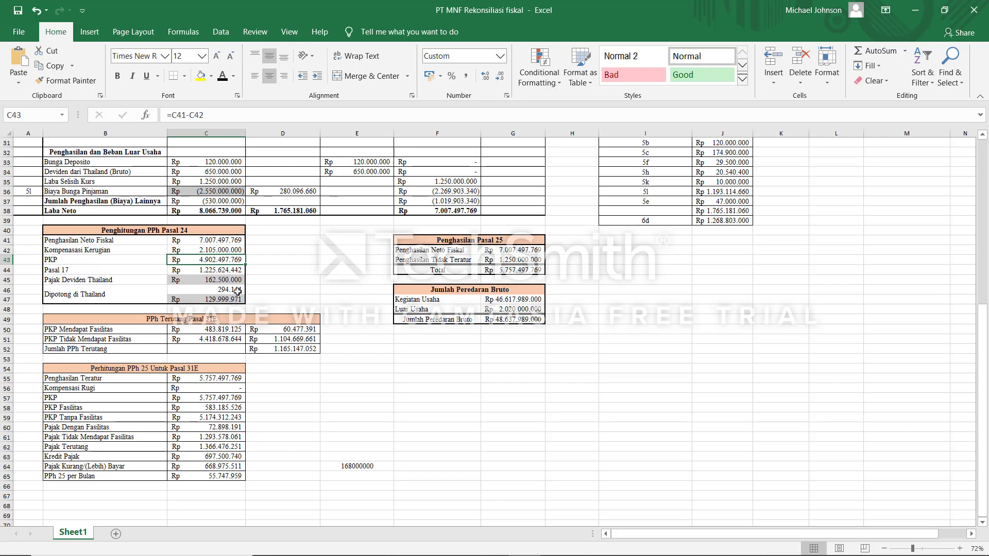
key(alt+Tab)
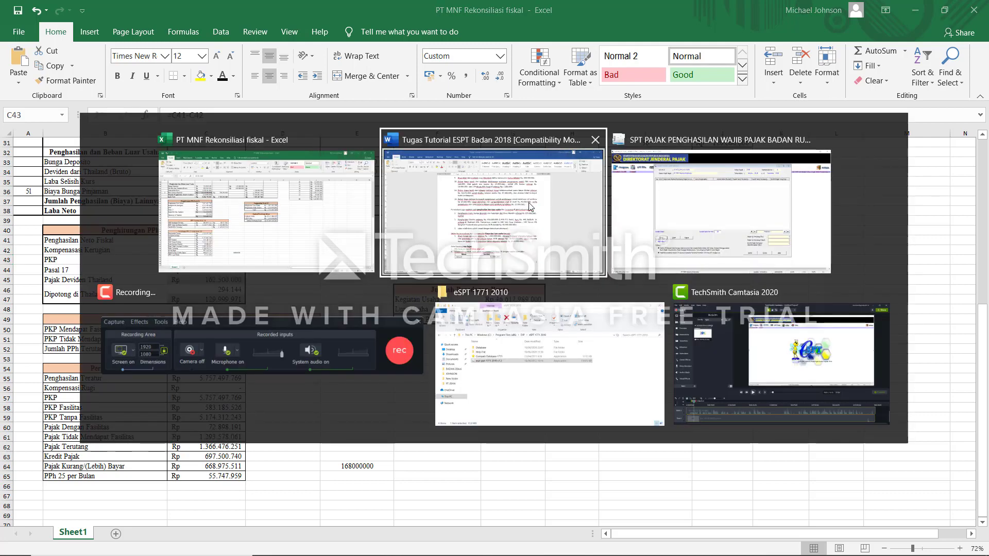
click(553, 222)
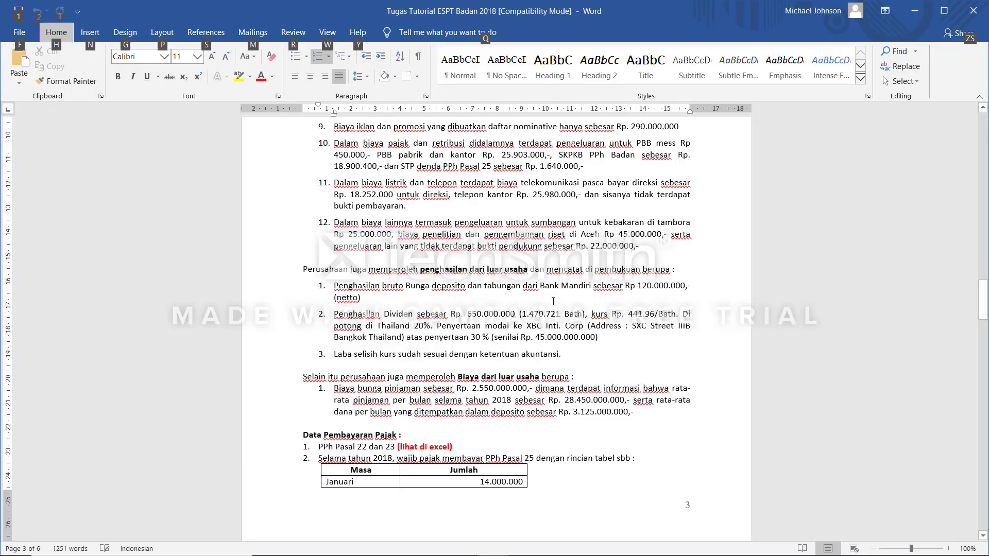
drag(523, 313, 555, 311)
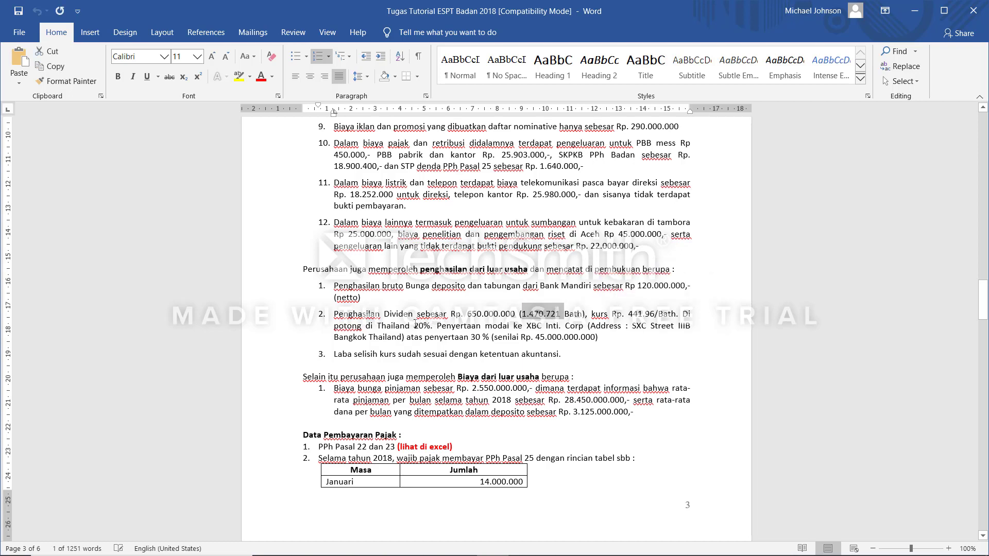
click(419, 325)
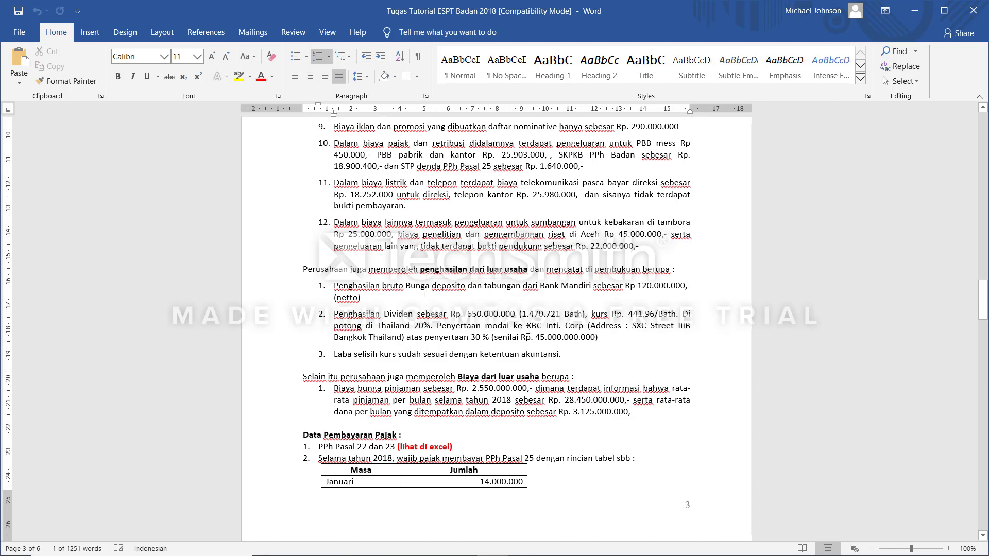
key(alt+Tab)
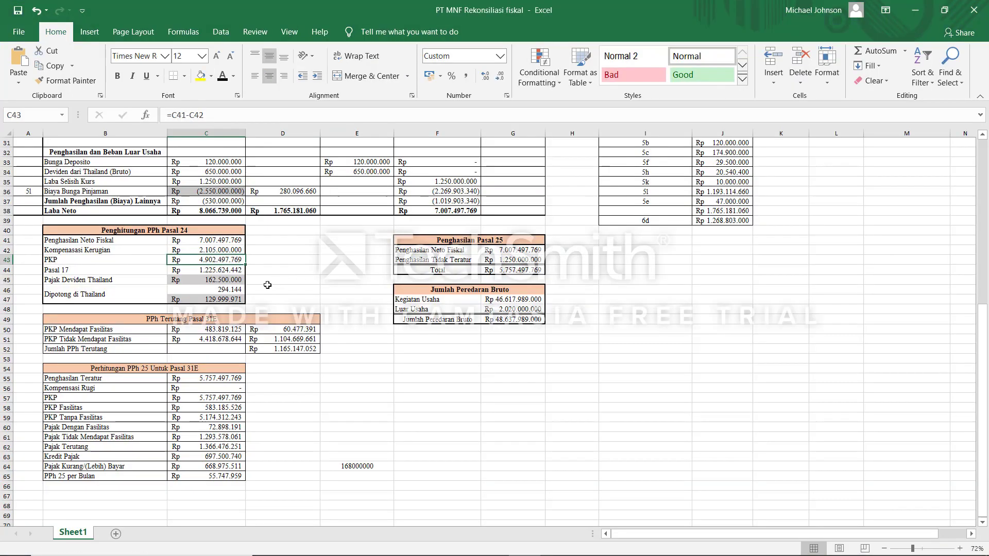
click(217, 289)
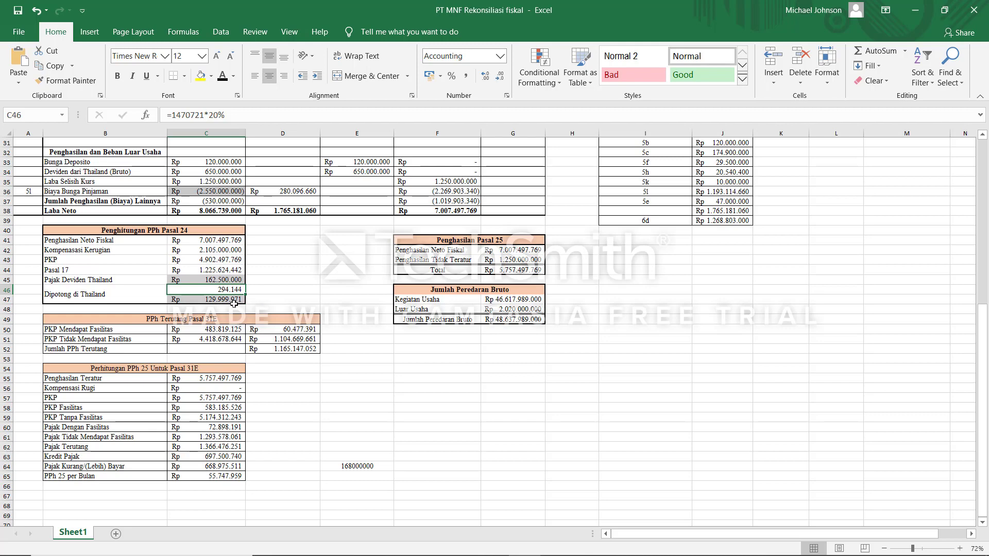
Set Pajak Terutang (Valas) in eSPT to 294.144, the Dipotong di Thailand amount from the Excel workbook.
key(alt+Tab)
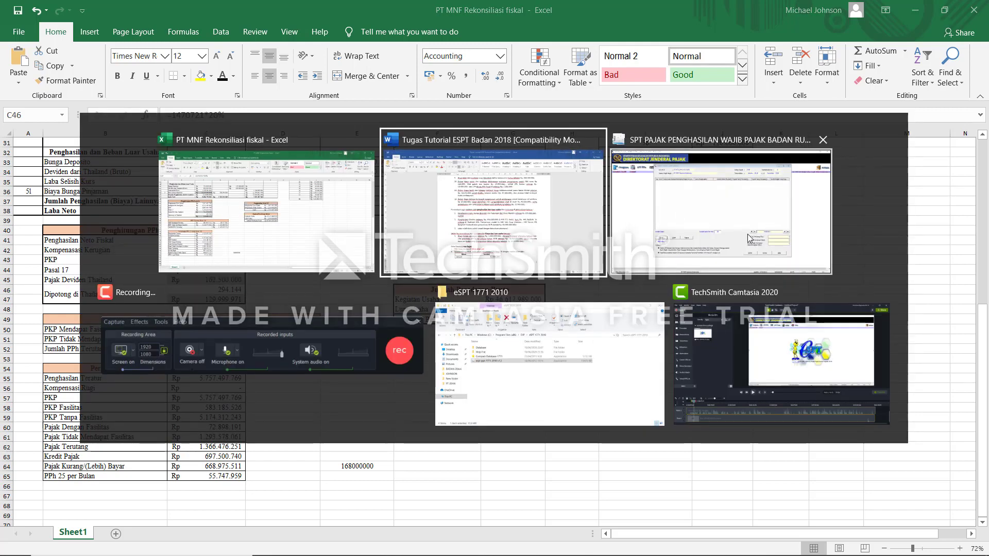
click(675, 231)
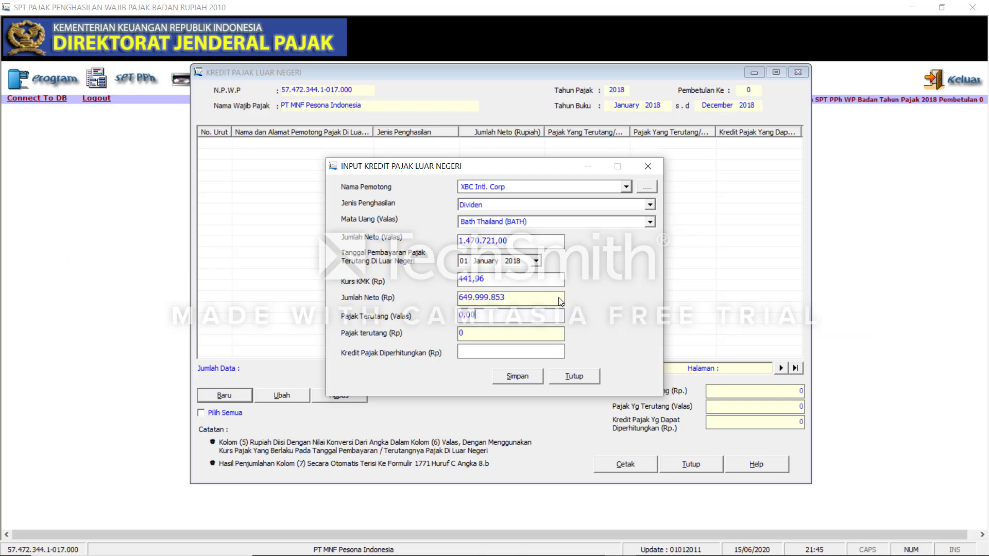
double_click(479, 315)
key(alt+Tab)
key(Tab)
key(alt)
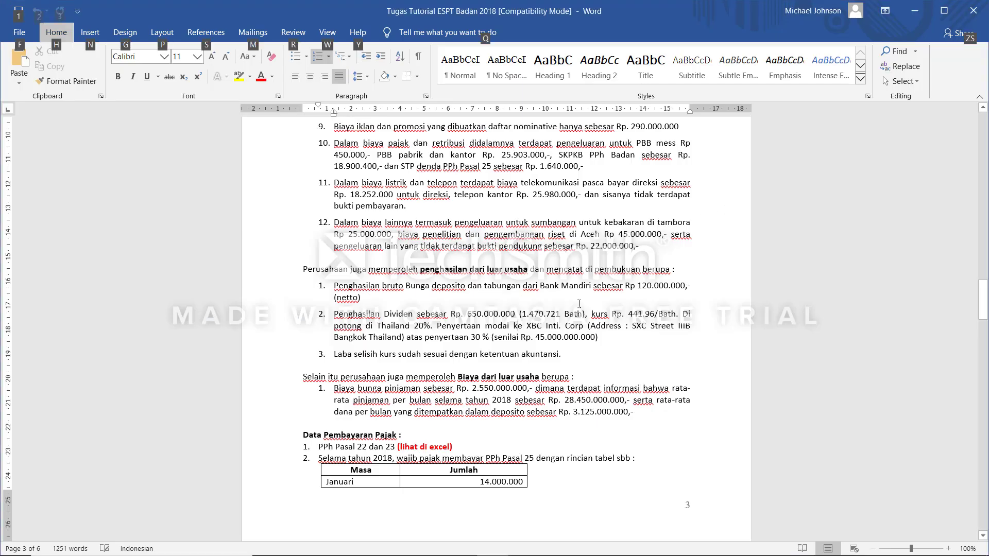
key(alt+Tab)
key(Tab)
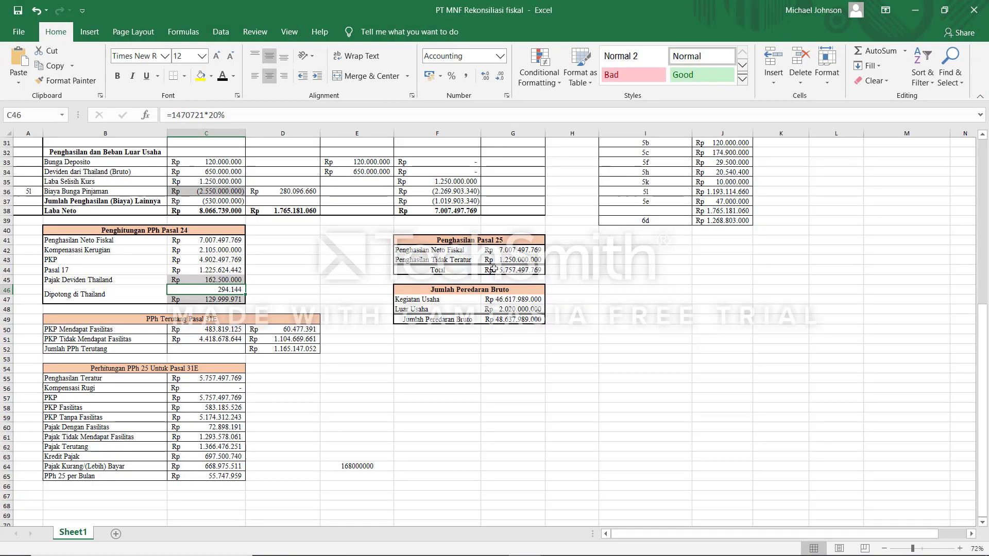
key(alt+Tab)
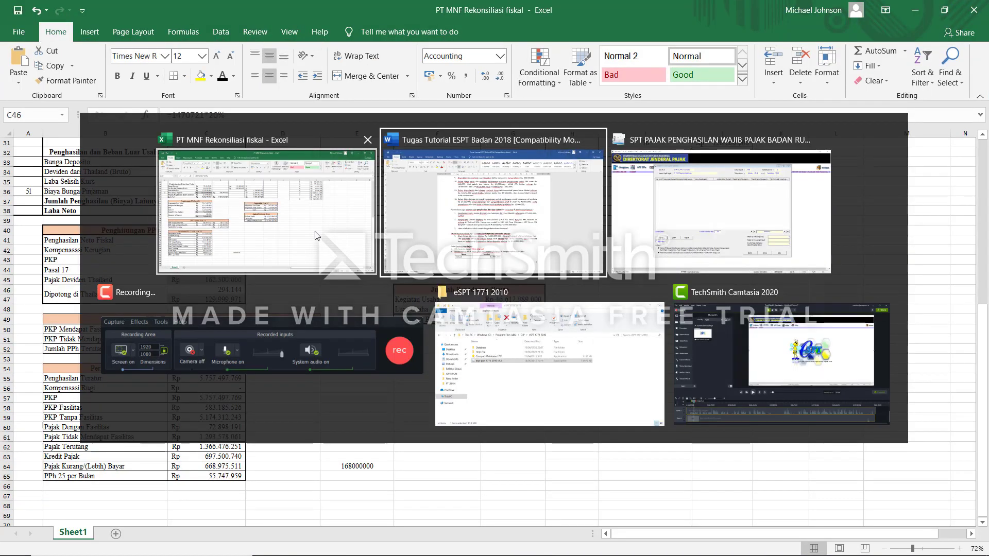
key(Escape)
key(alt+Tab)
click(702, 234)
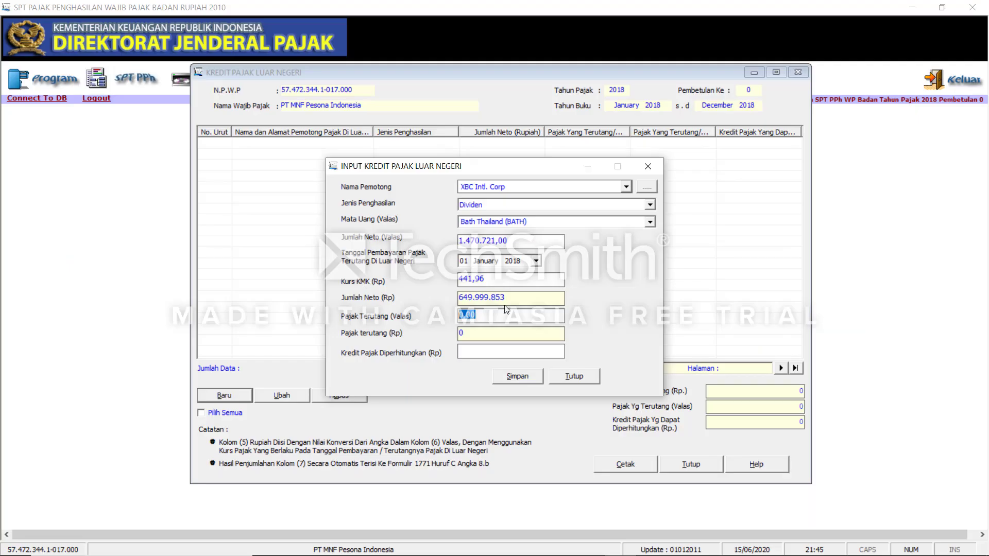
text(9)
text(4144)
click(535, 355)
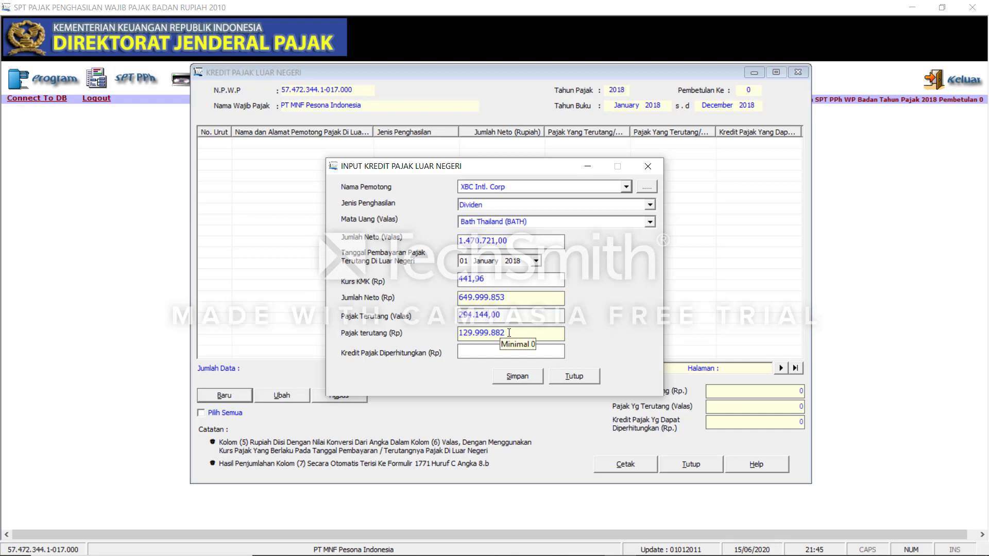
After checking the dividend tax cells C45 and C47 in Excel, copy Pajak terutang (Rp), 129.999.882, into Kredit Pajak Diperhitungkan (Rp).
key(alt+Tab)
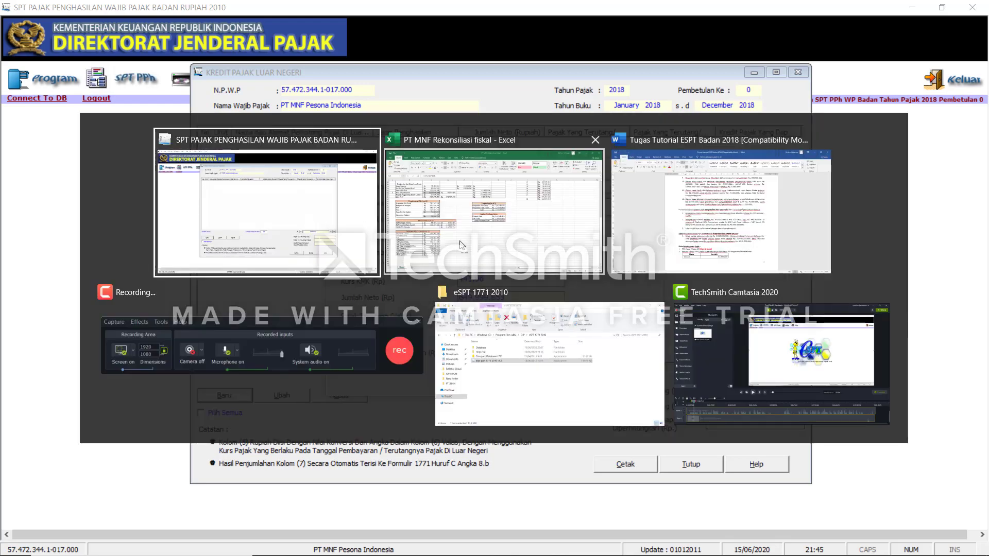
click(462, 245)
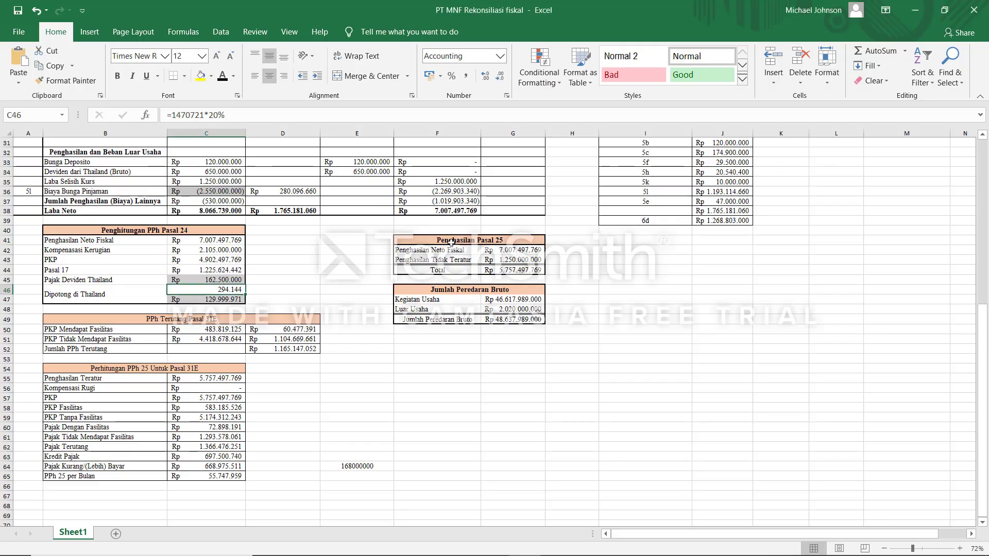
click(207, 279)
click(223, 303)
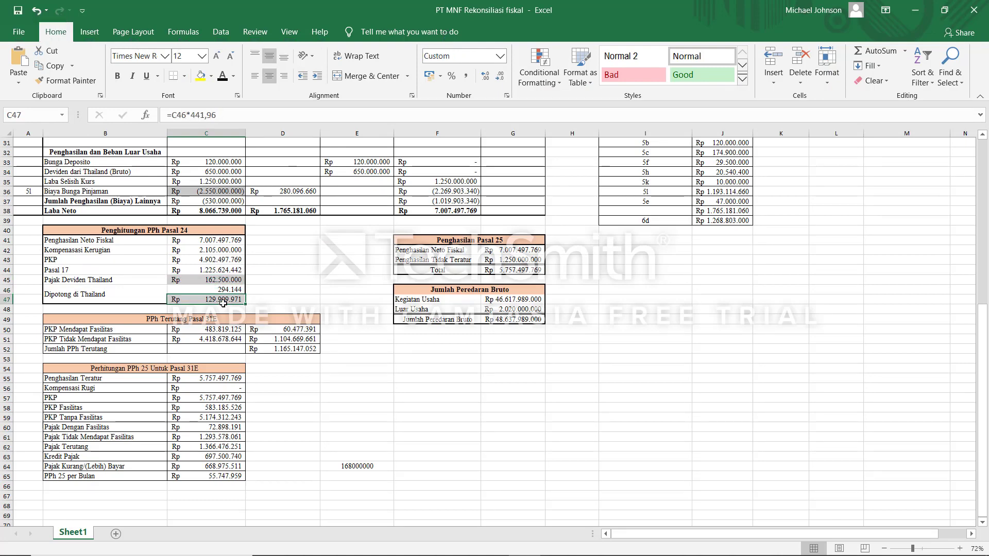
key(alt+Tab)
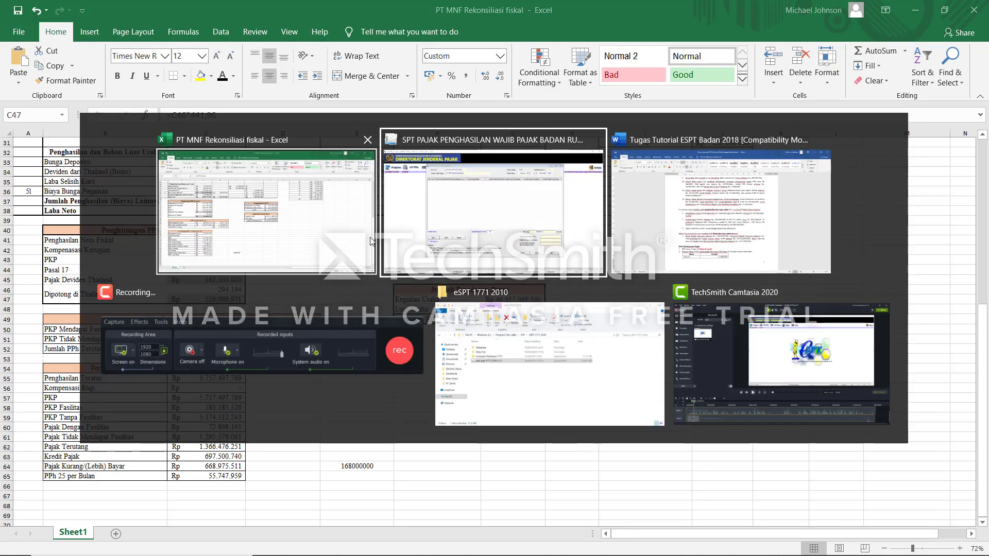
click(465, 232)
double_click(508, 335)
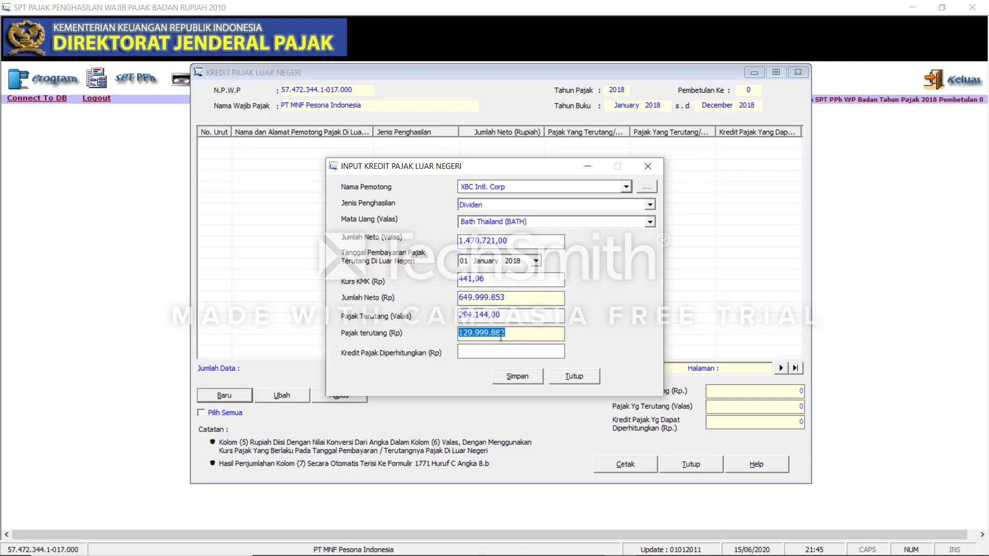
right_click(500, 337)
click(528, 377)
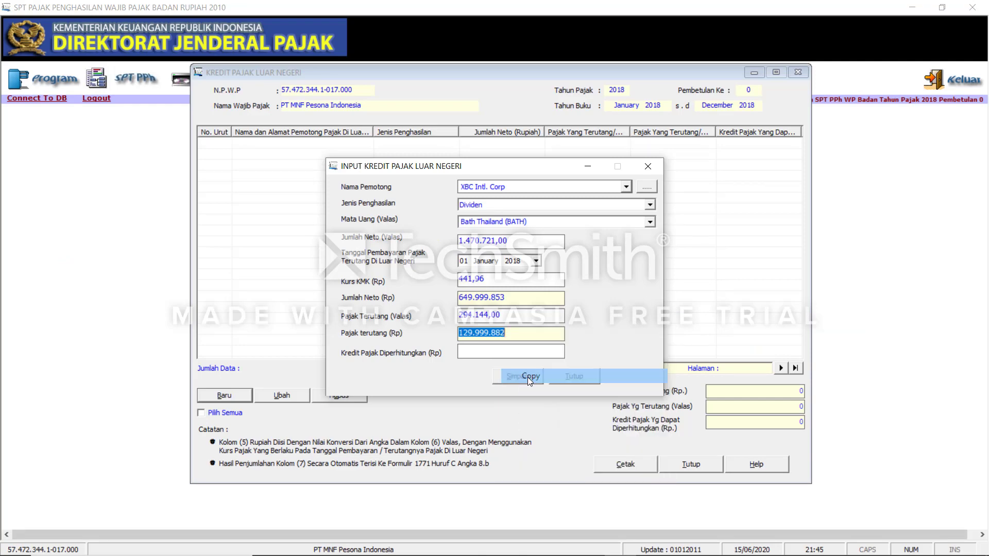
click(476, 352)
right_click(477, 352)
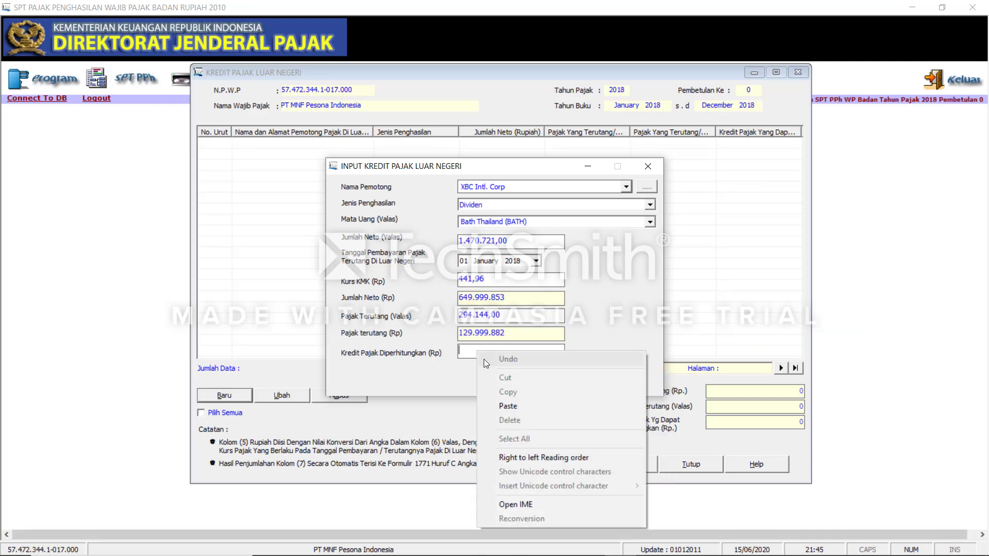
click(507, 406)
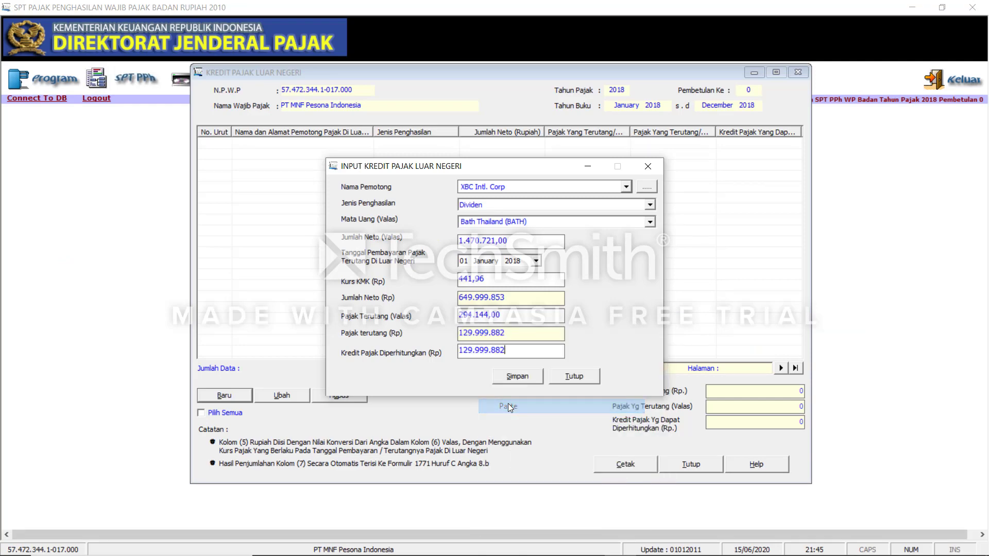
Save the foreign tax credit record without entering another one and close the Kredit Pajak Luar Negeri form.
click(517, 377)
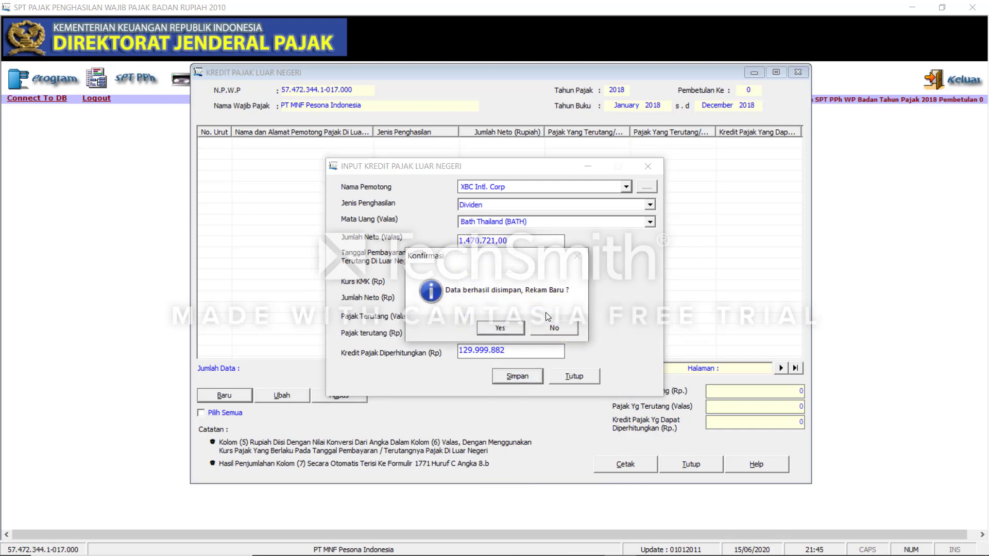
click(557, 331)
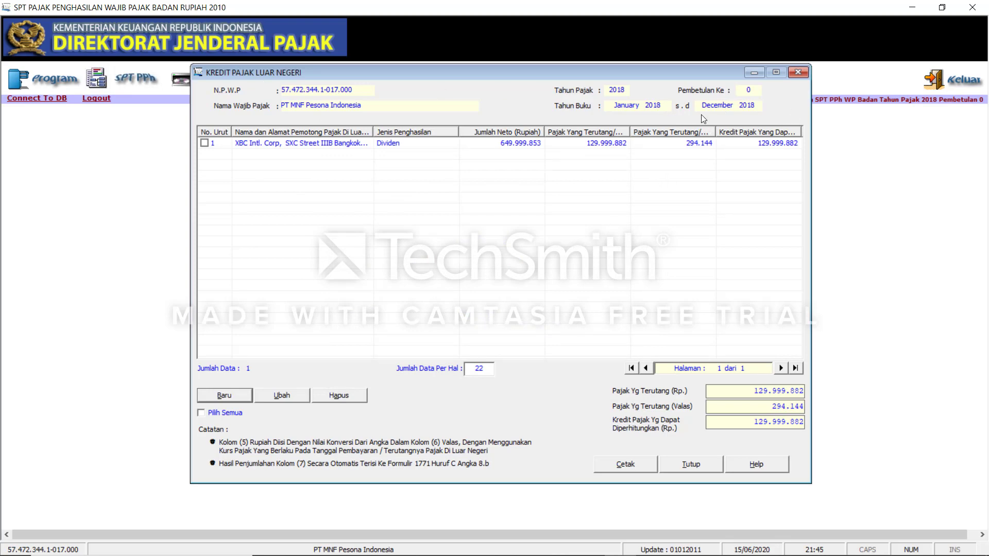
click(800, 72)
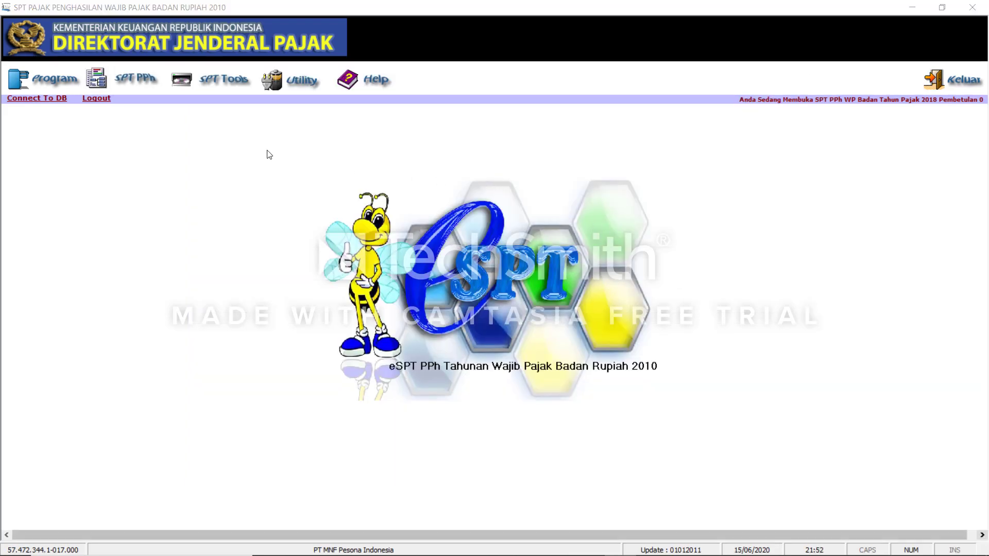
Open the Perhitungan Kompensasi Kerugian Fiskal form among the special attachments (Lampiran Khusus).
click(133, 83)
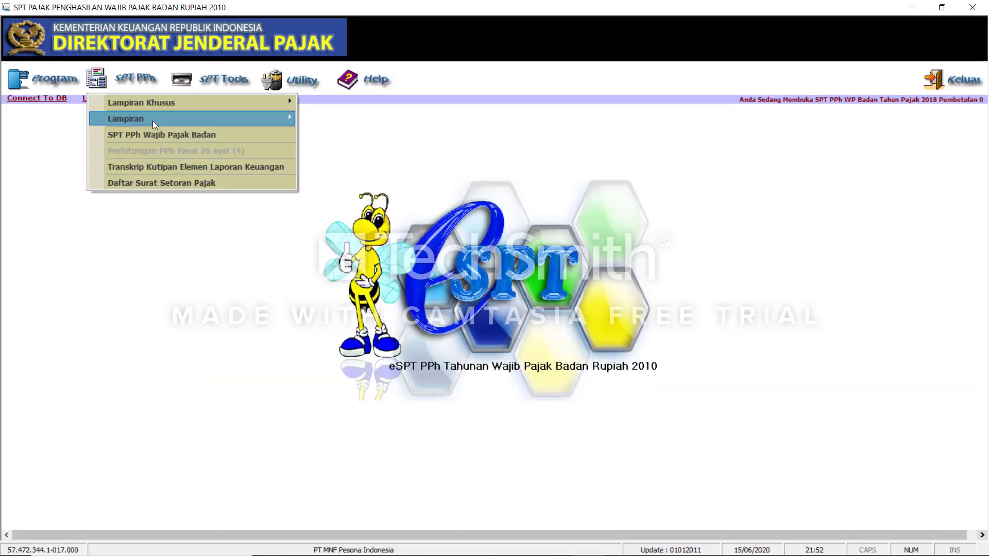
mouse_move(151, 103)
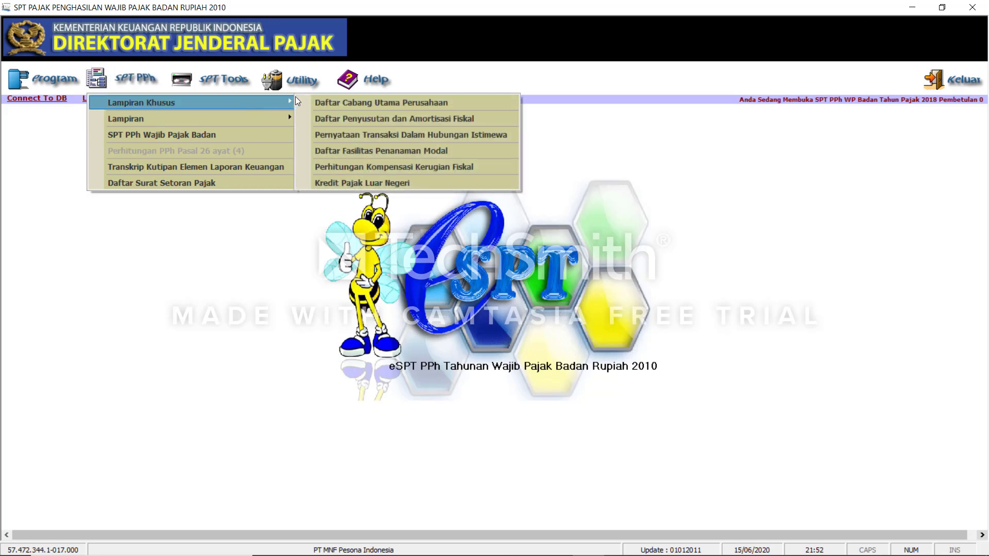
click(381, 168)
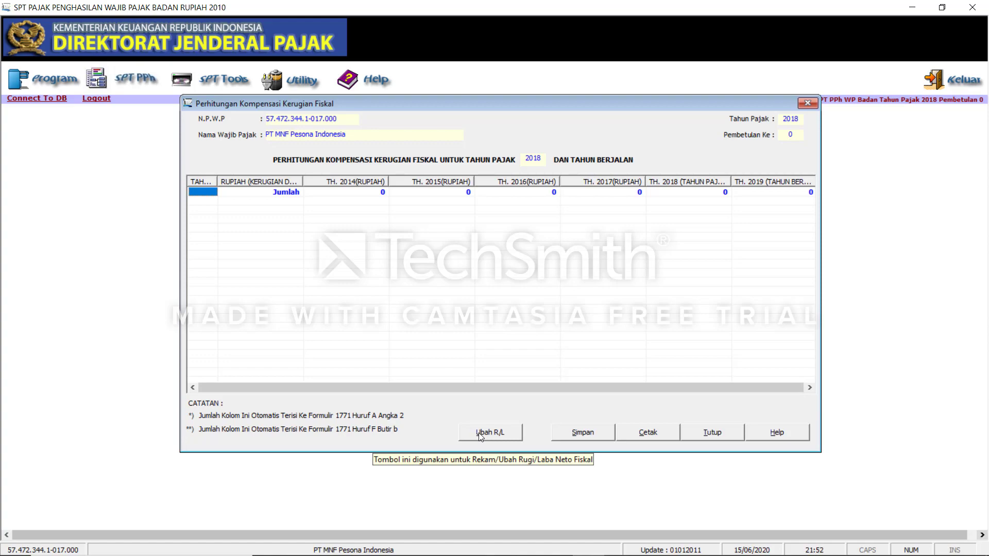
Check the table of fiscal profits and losses for 2013 to 2017 under Informasi lain in the Word document.
key(alt+Tab)
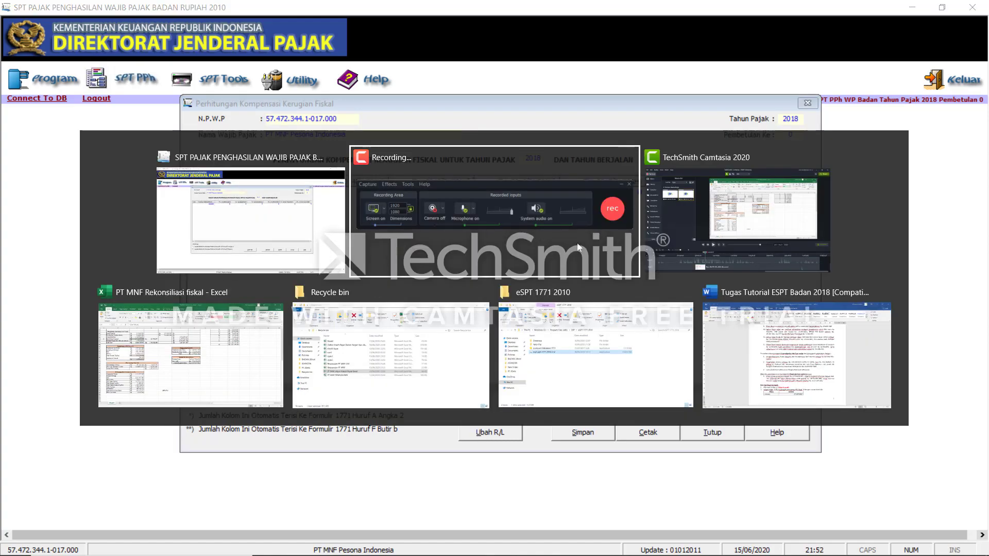
click(738, 329)
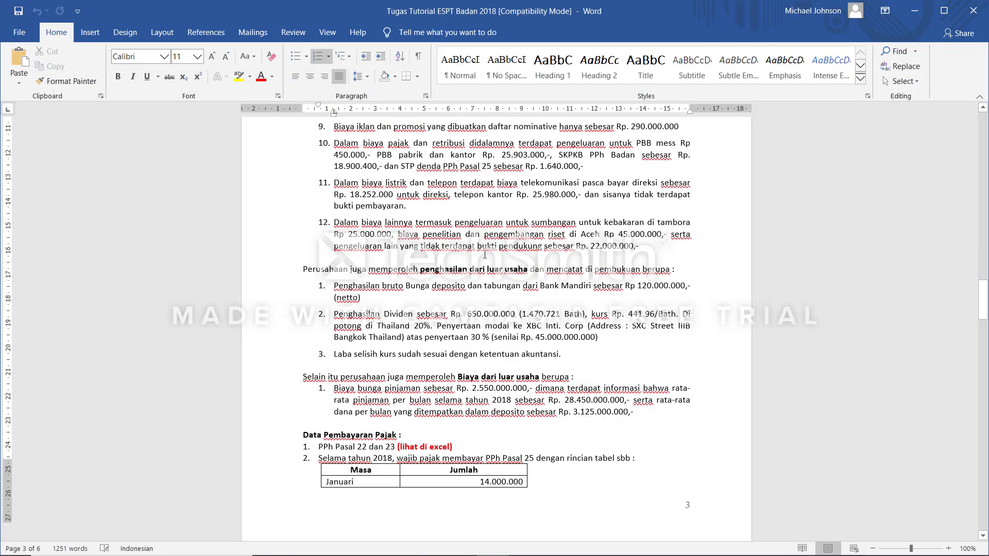
scroll(484, 256, down, 5)
scroll(484, 256, down, 15)
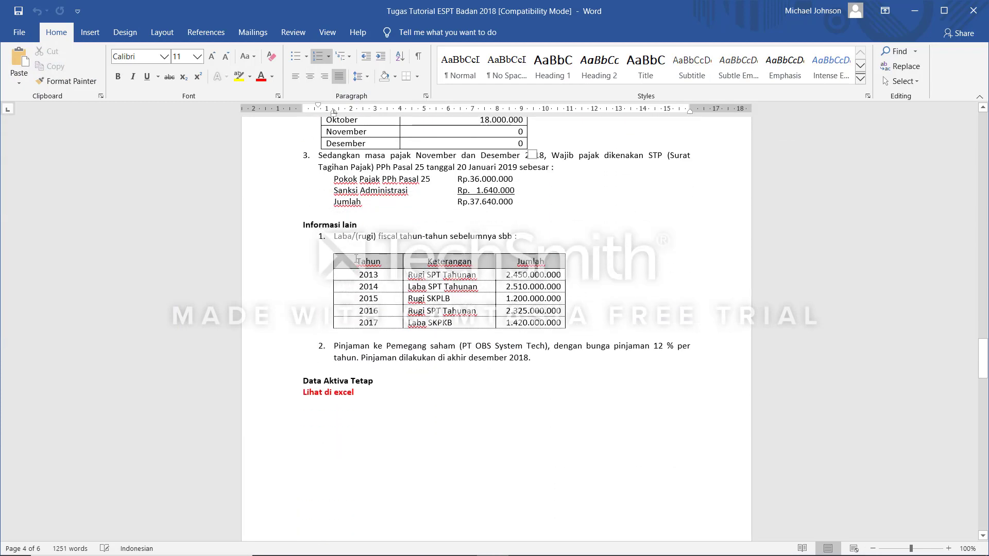
drag(373, 268, 519, 324)
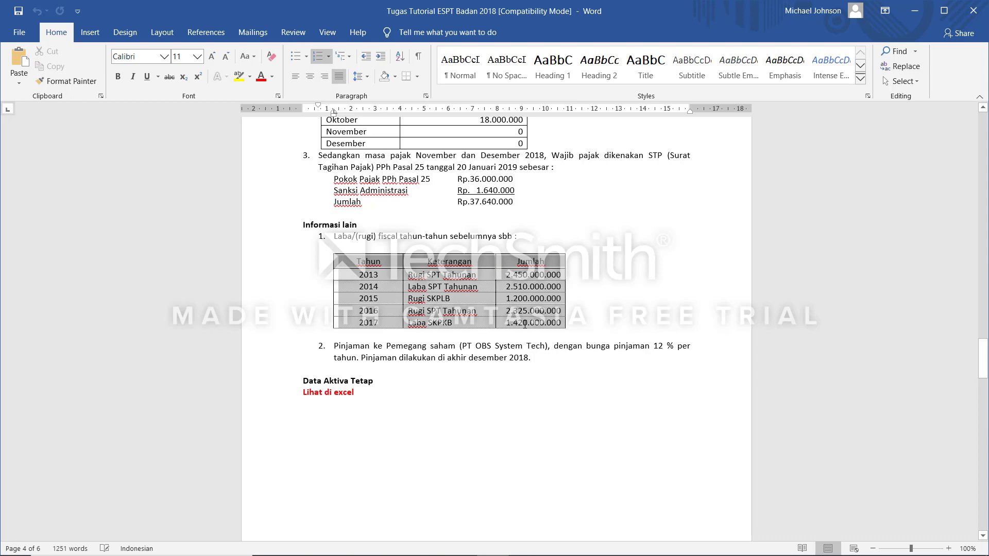
click(616, 344)
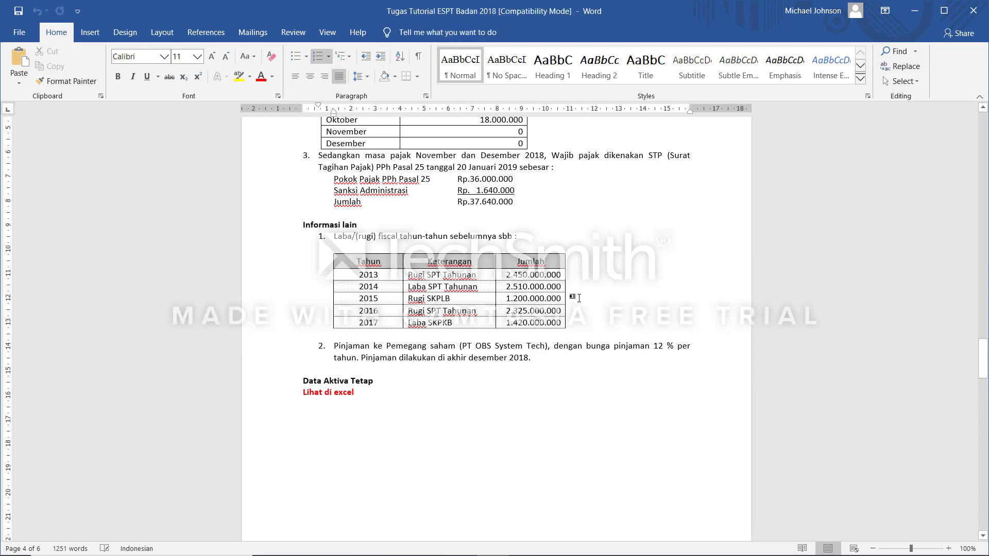
Open the Input Data Rugi/Laba Neto Fiskal dialog in eSPT and copy the 2013 amount, 2.450.000.000, from the Word table.
key(alt+Tab)
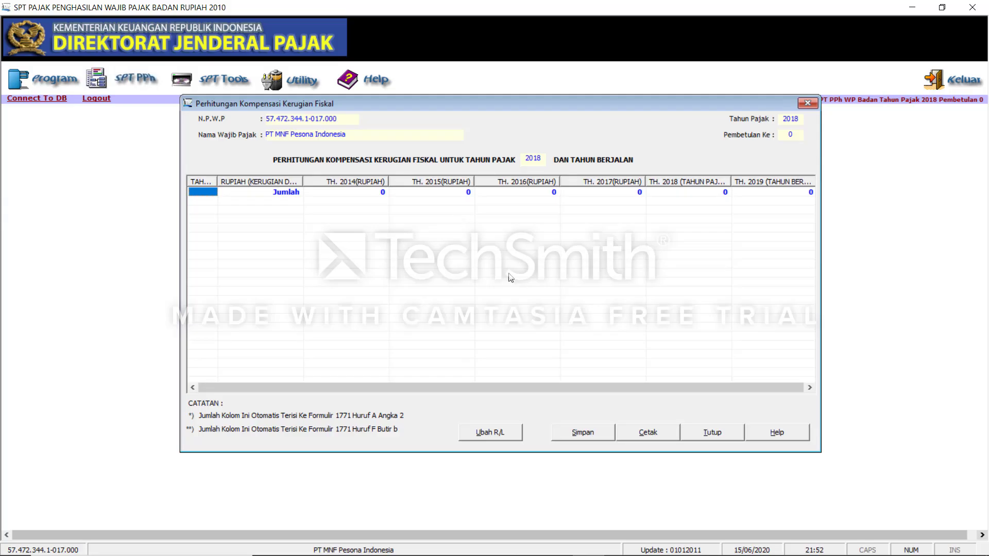
click(496, 431)
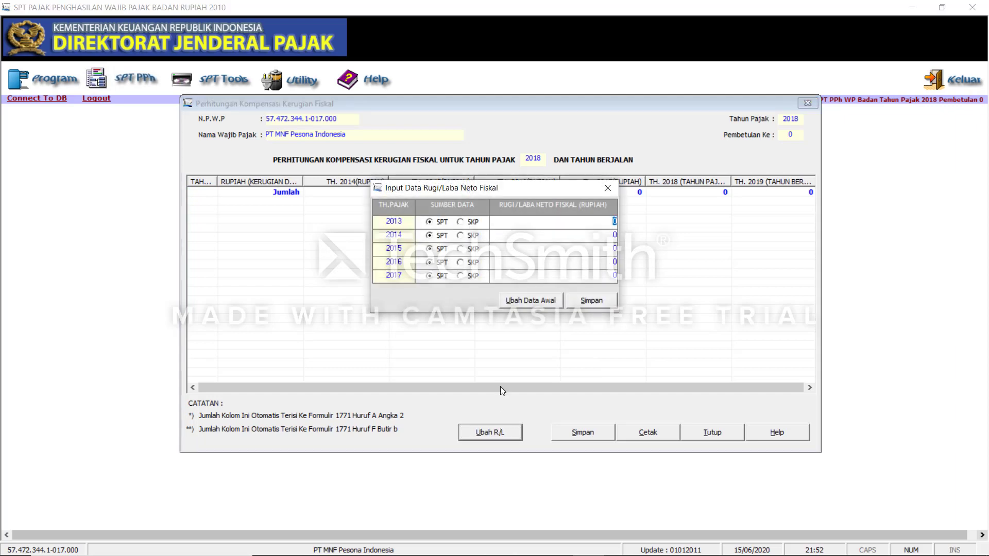
key(alt+Tab)
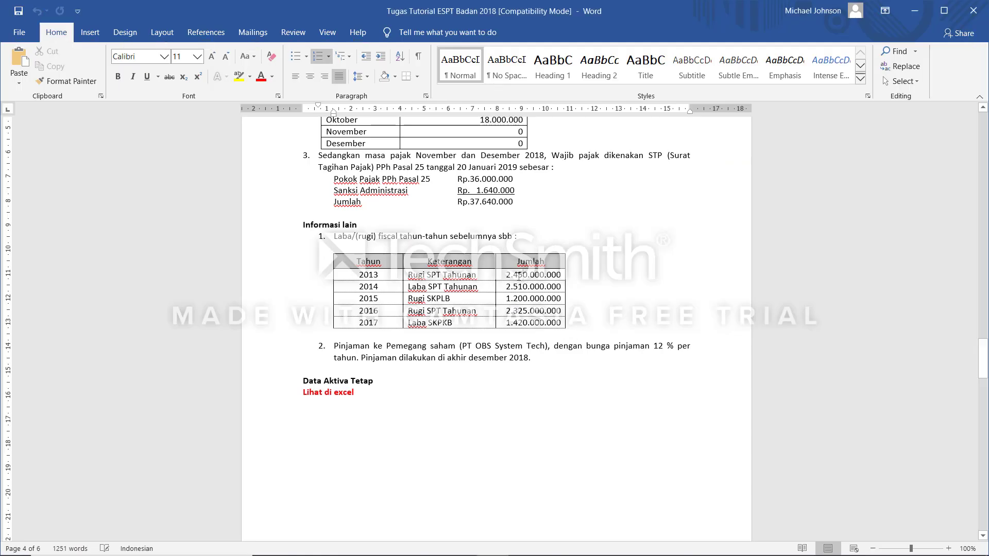
click(519, 274)
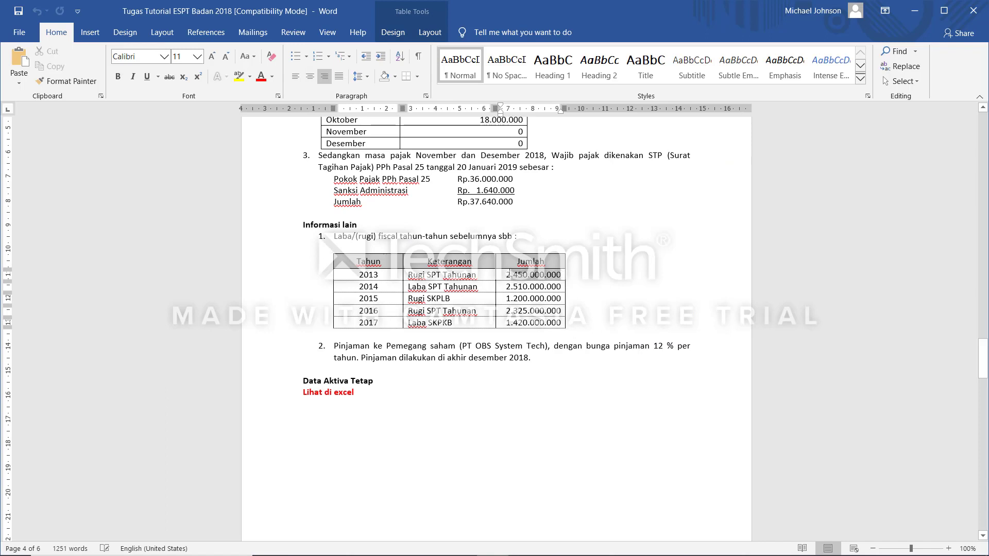
double_click(509, 275)
right_click(515, 273)
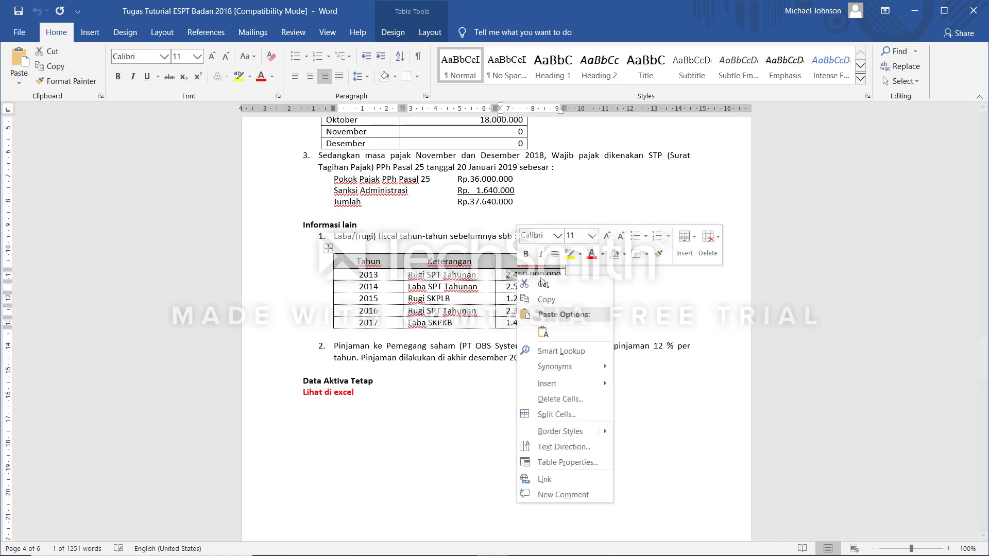
click(564, 303)
Paste 2.450.000.000 as the 2013 Rugi/Laba Neto Fiskal amount in eSPT.
key(alt+Tab)
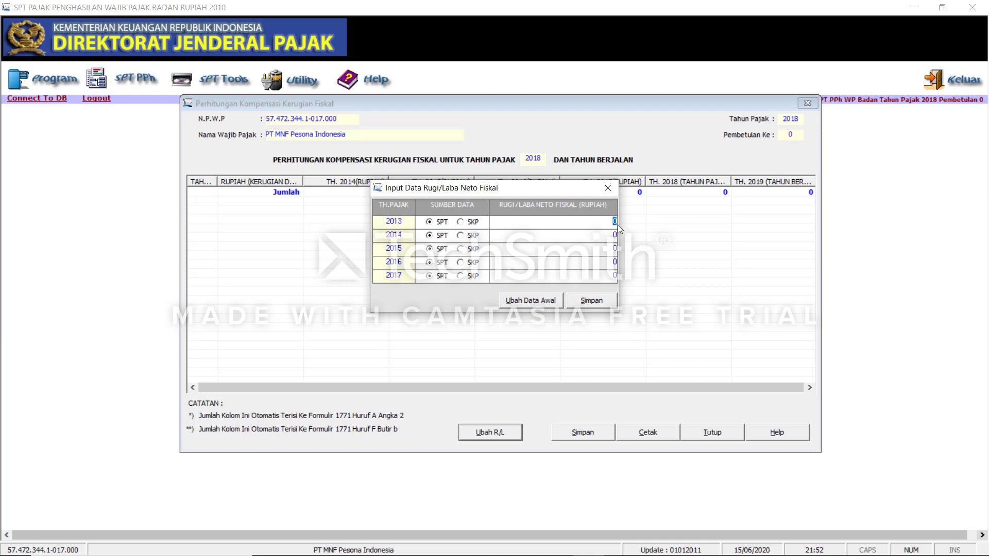
right_click(614, 221)
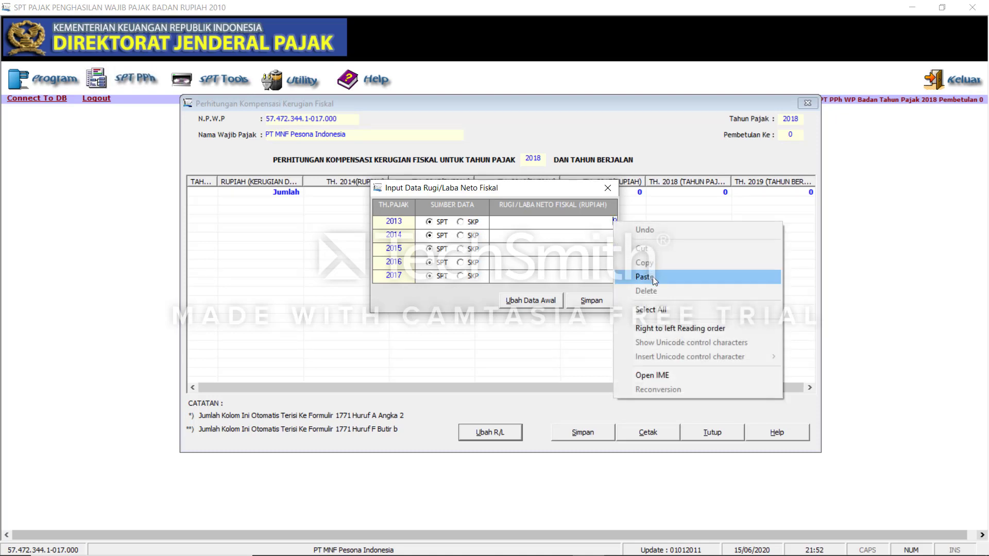
click(641, 276)
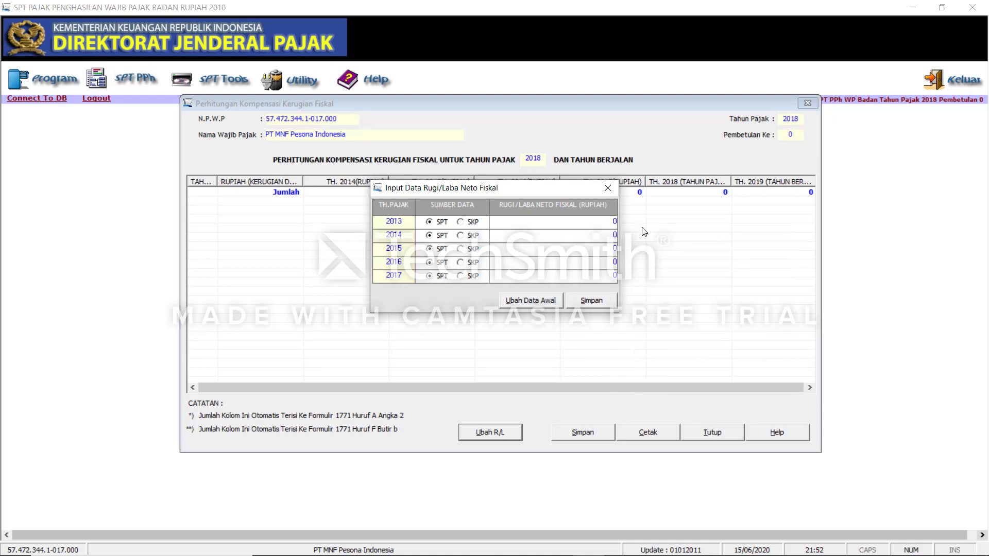
click(617, 221)
right_click(615, 221)
click(641, 275)
After checking the 2013 description in Word, keep SPT as its data source in eSPT and make the amount a loss, (2.450.000.000).
key(alt+Tab)
click(416, 271)
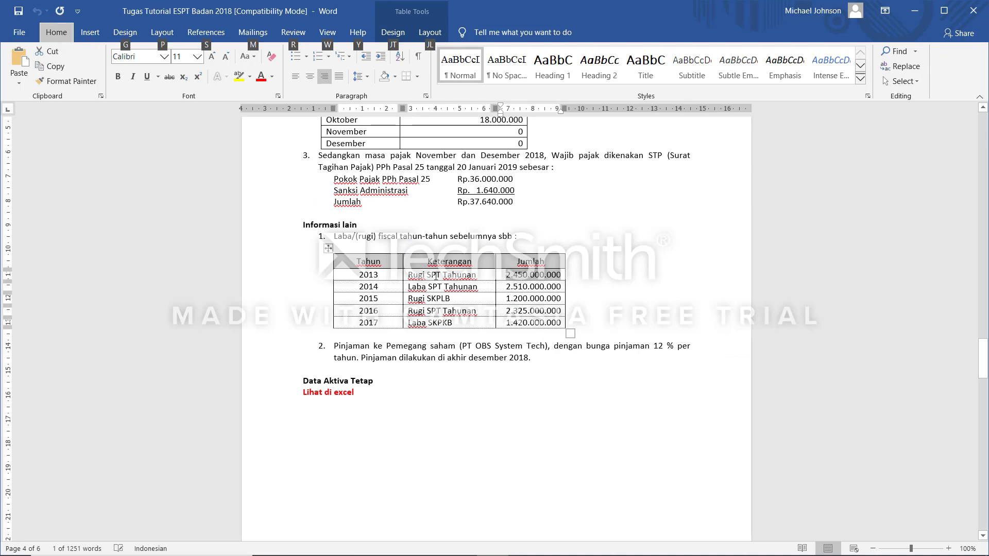
key(alt+Tab)
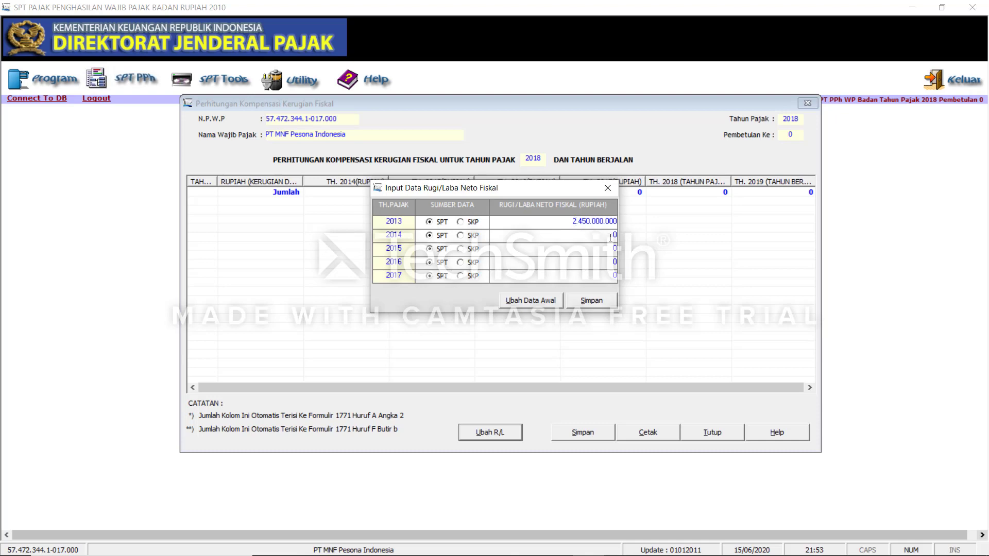
click(429, 223)
click(600, 238)
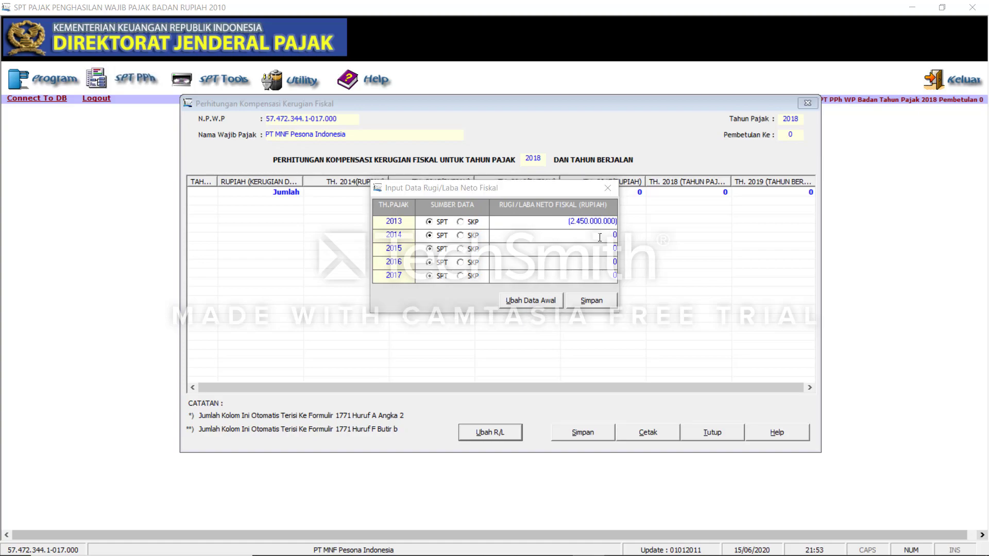
Copy the 2014 Laba SPT Tahunan amount, 2.510.000.000, from the Word table into the 2014 row in eSPT.
key(alt+Tab)
click(507, 292)
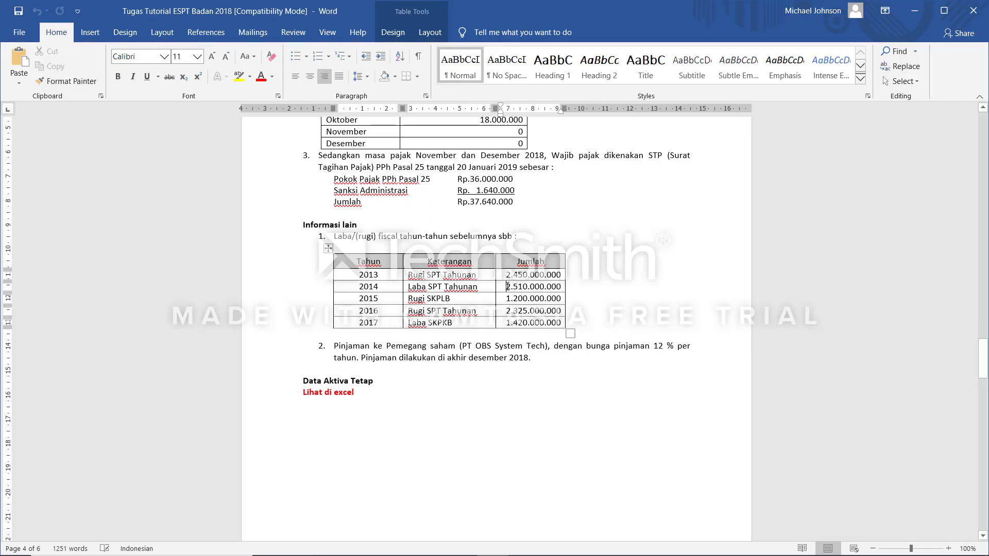
drag(507, 286, 555, 286)
right_click(555, 287)
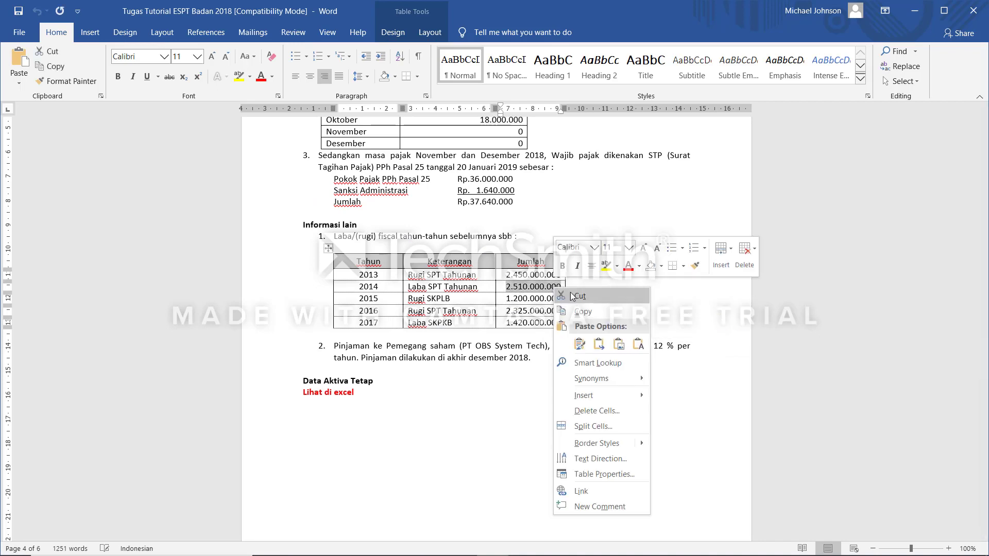
click(583, 311)
key(alt+Tab)
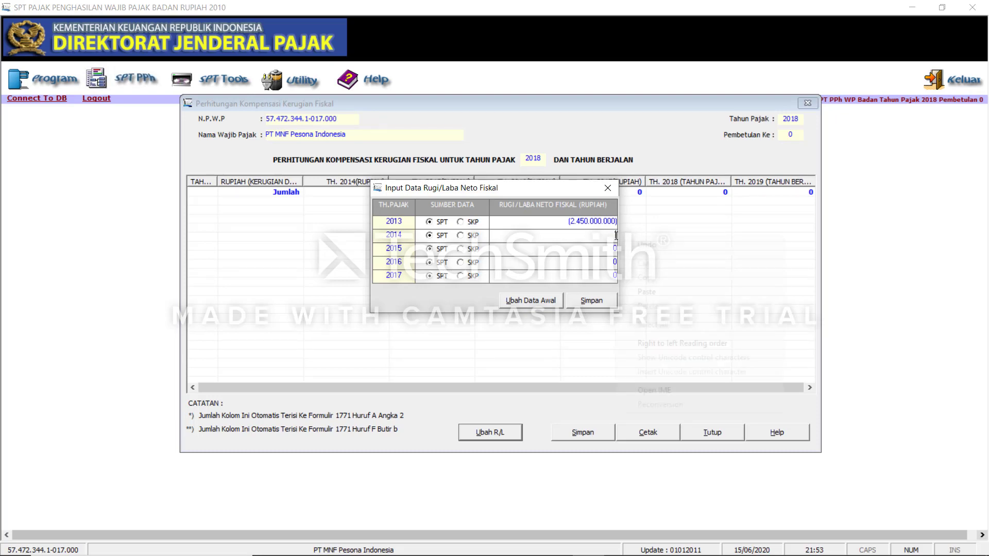
right_click(616, 236)
click(646, 289)
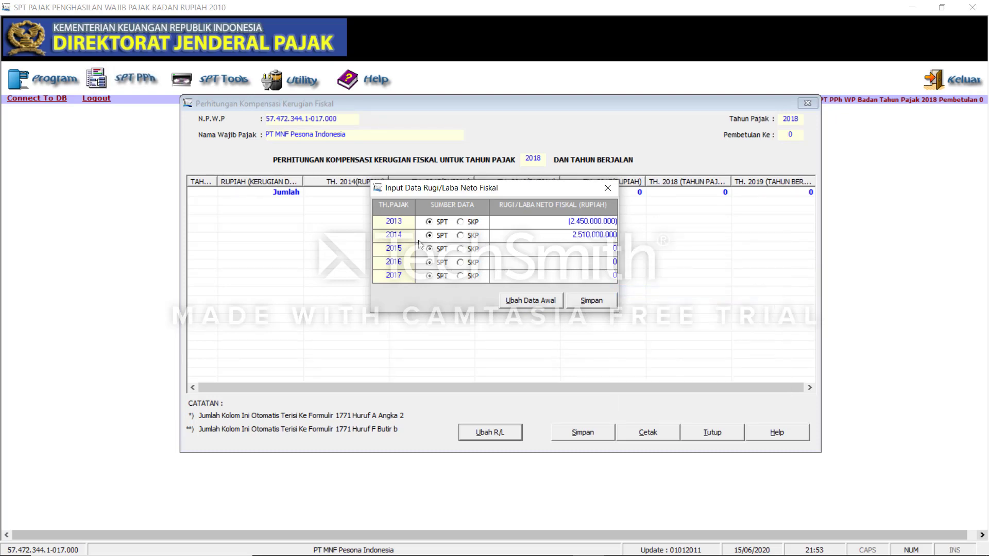
click(521, 249)
Copy the 2015 Rugi SKPLB amount from Word into the 2015 row in eSPT as a loss, (1.200.000.000), with SKP as data source.
key(alt+Tab)
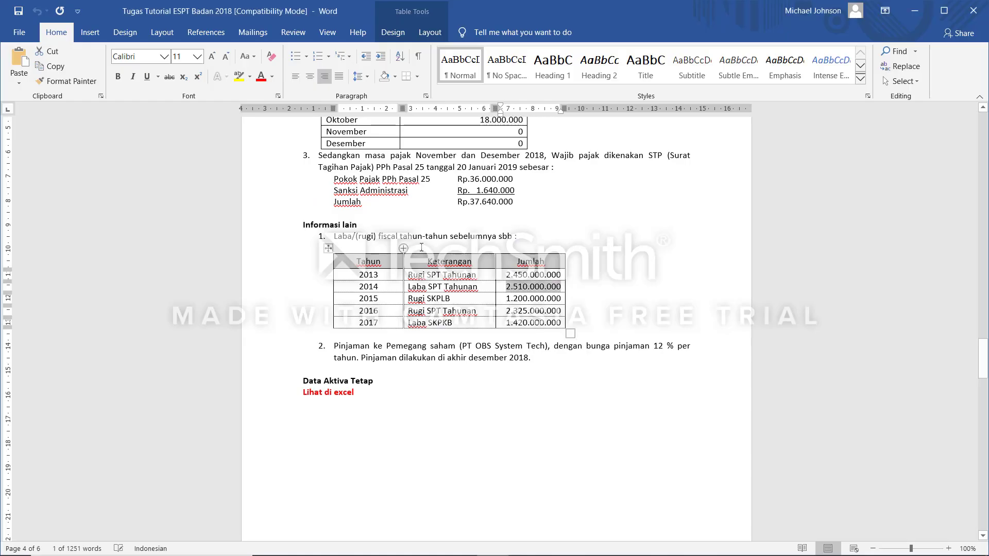
click(451, 298)
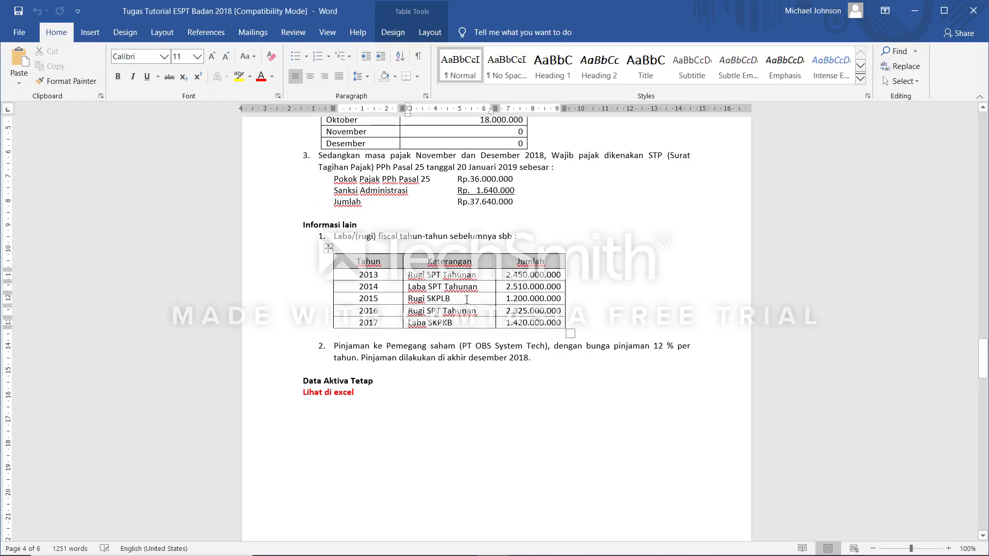
drag(508, 298, 551, 300)
right_click(551, 300)
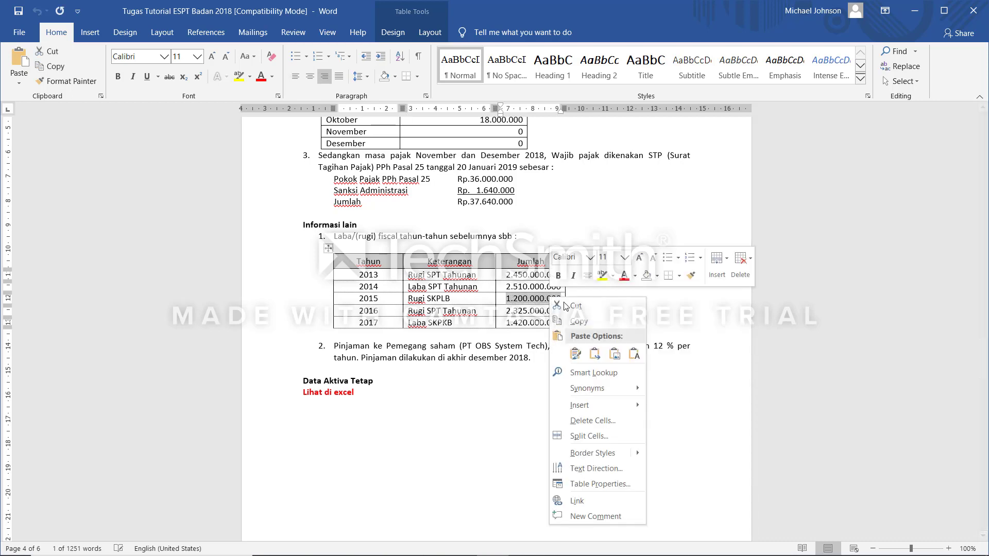
key(alt+Tab)
click(465, 225)
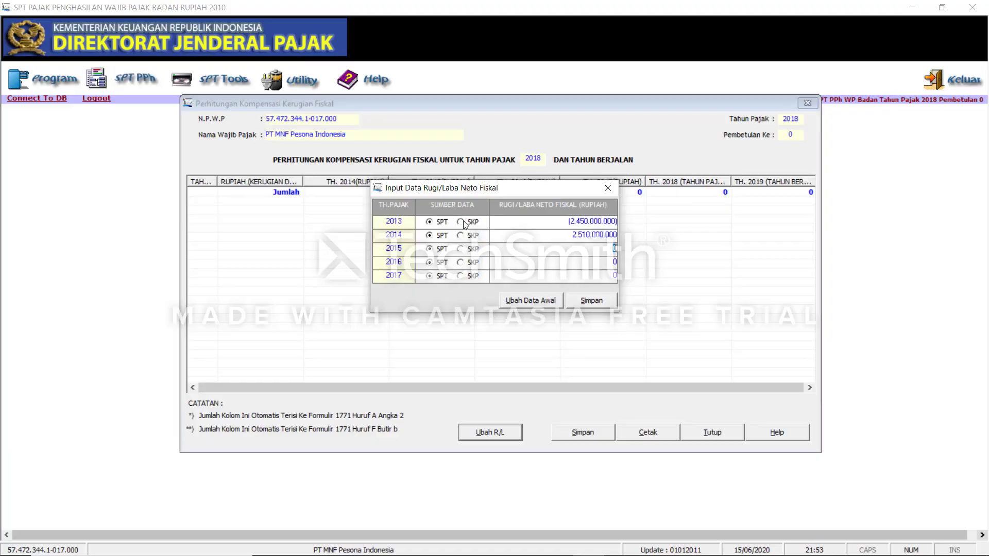
click(613, 248)
right_click(615, 249)
click(643, 304)
click(460, 249)
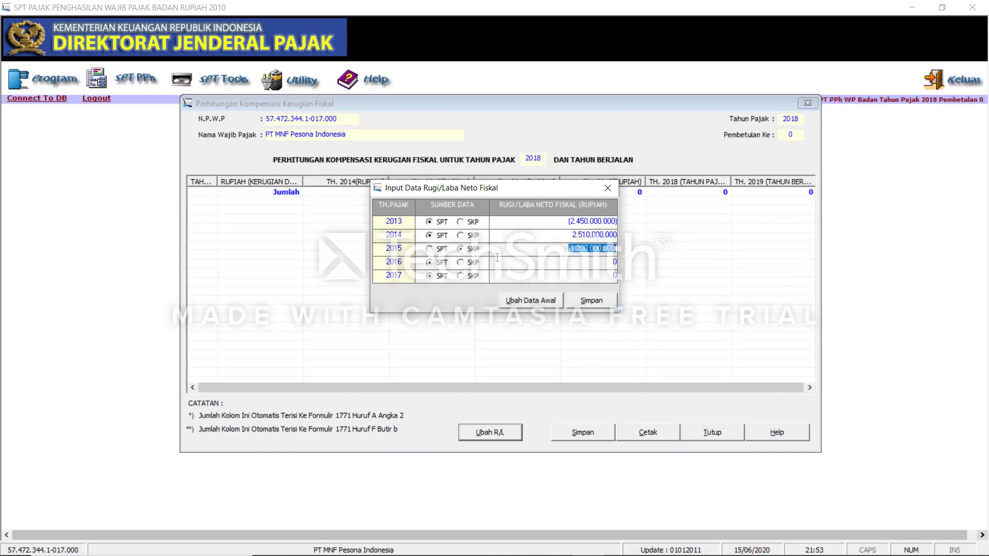
click(537, 267)
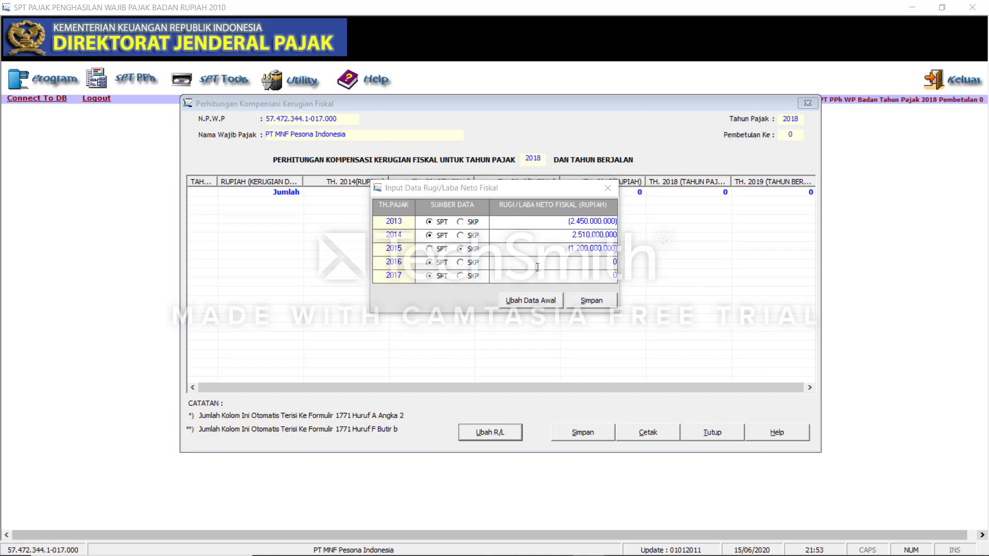
Copy the 2016 Rugi SPT Tahunan amount, 2.325.000.000, from the Word table into the 2016 row in eSPT.
key(alt+Tab)
key(alt)
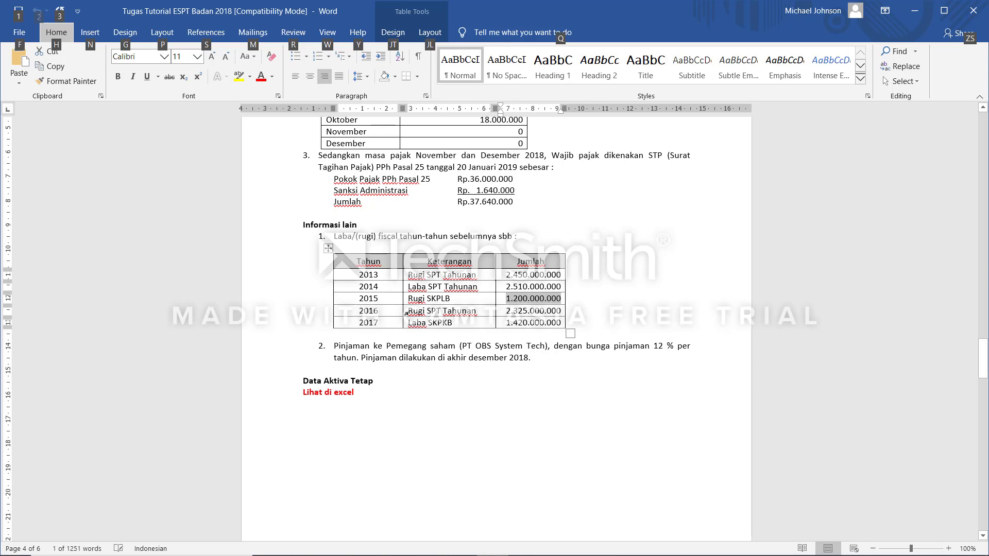
key(Escape)
click(505, 312)
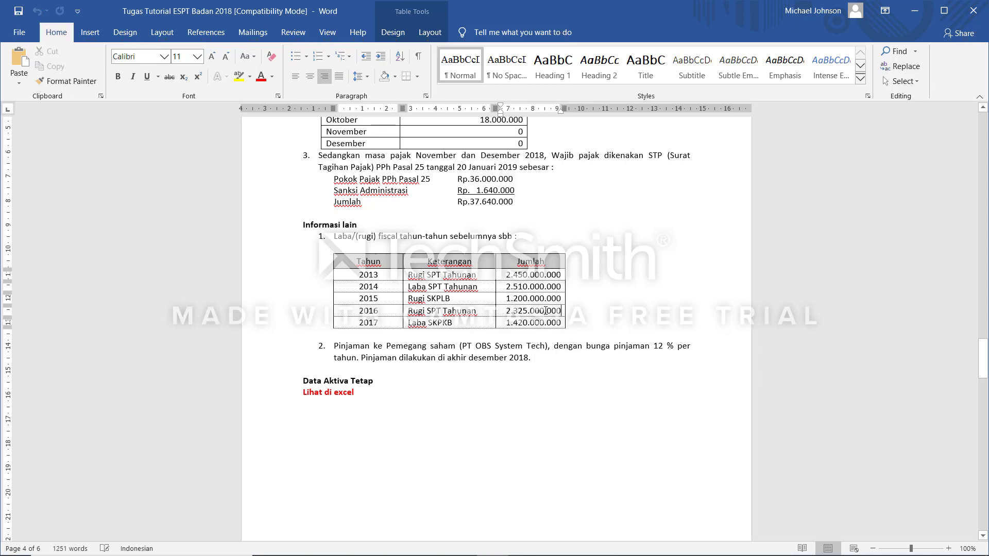
drag(563, 313, 505, 312)
right_click(521, 316)
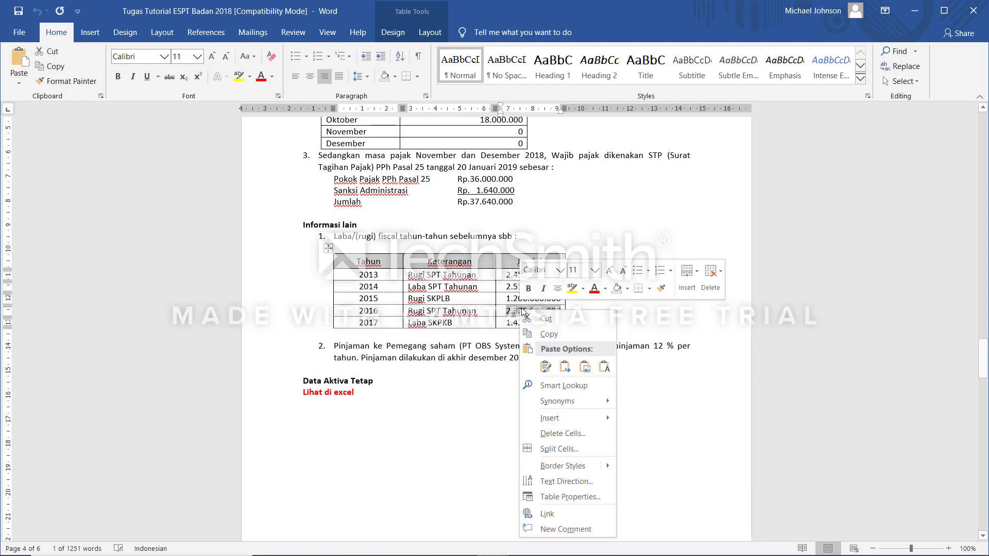
click(545, 334)
key(alt+Tab)
click(446, 235)
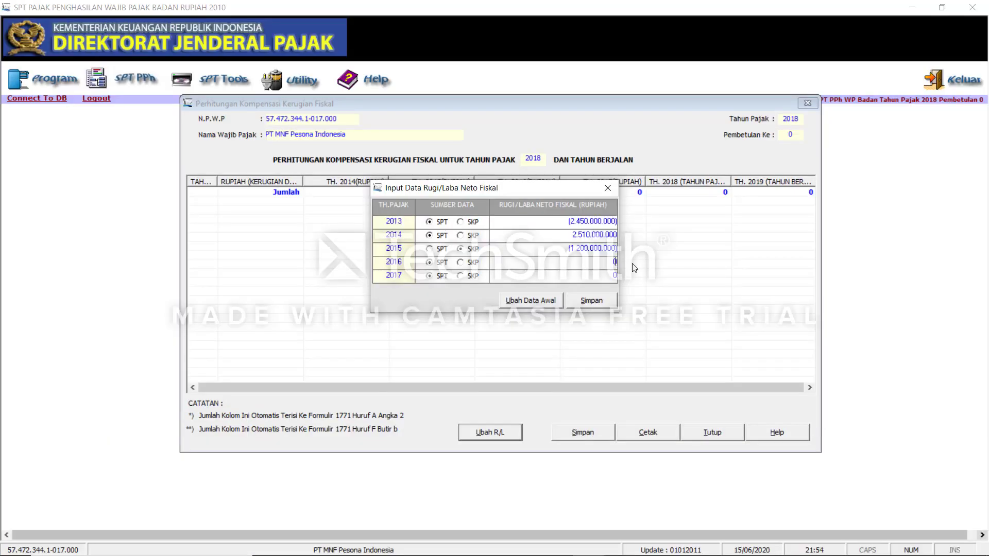
key(BackSpace)
right_click(615, 262)
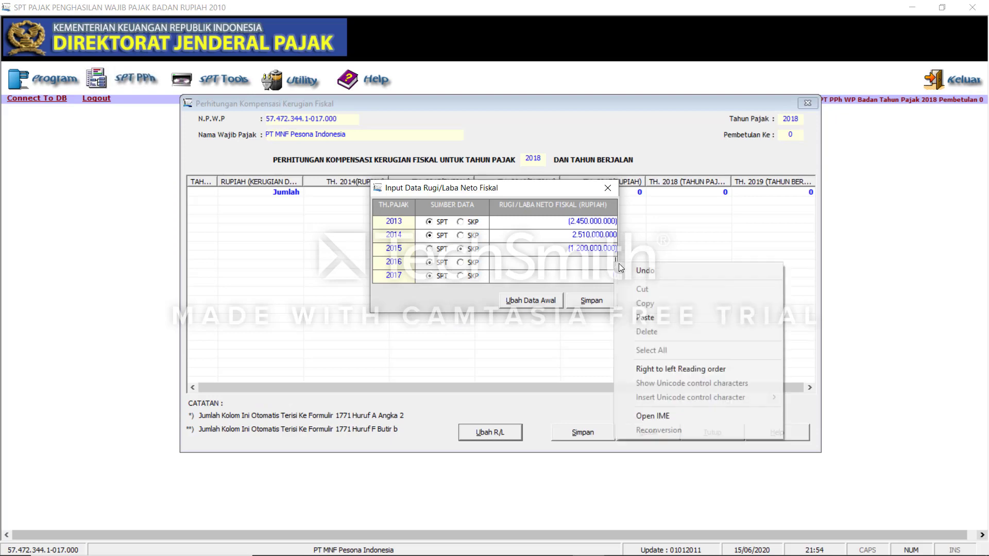
click(638, 318)
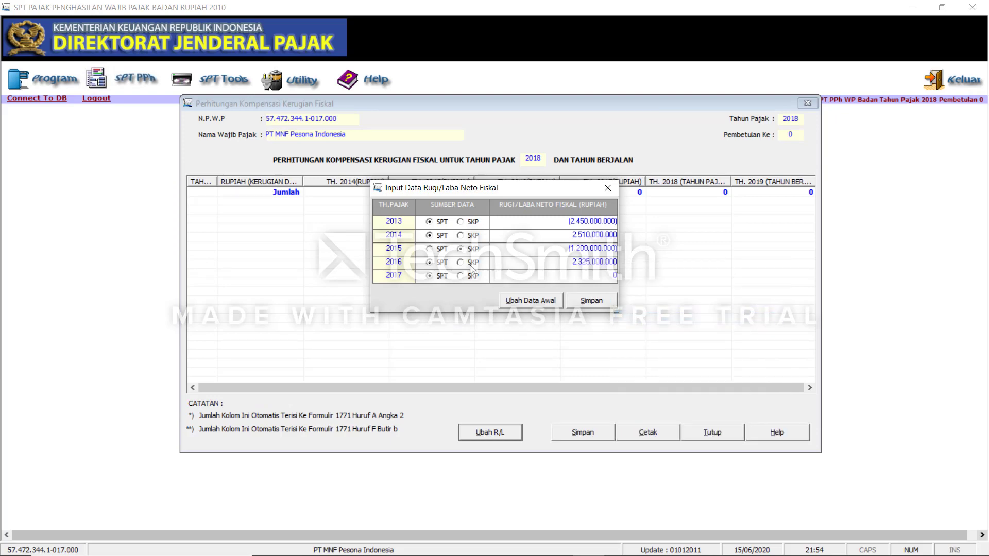
After checking the 2016 description in Word, make the 2016 amount in eSPT a loss, (2.325.000.000).
key(alt+Tab)
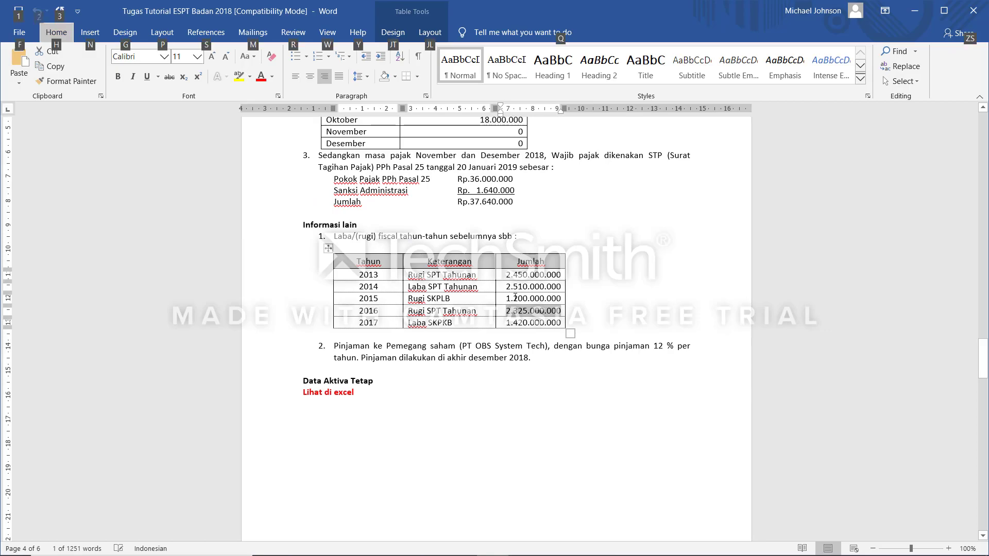
key(alt+Tab)
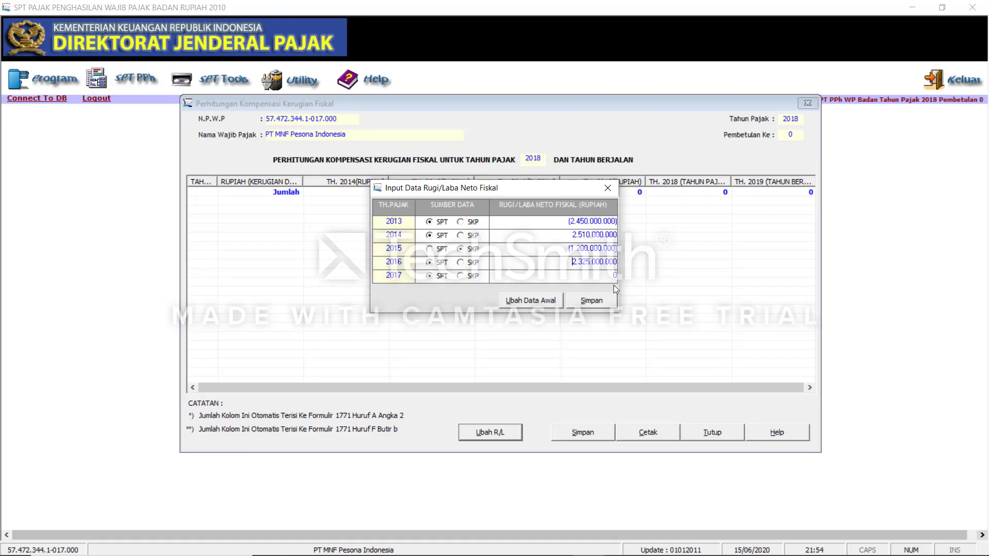
click(600, 277)
Copy the 2017 Laba SKPKB amount, 1.420.000.000, from the Word table into the 2017 row in eSPT, with SKP as data source.
key(alt+Tab)
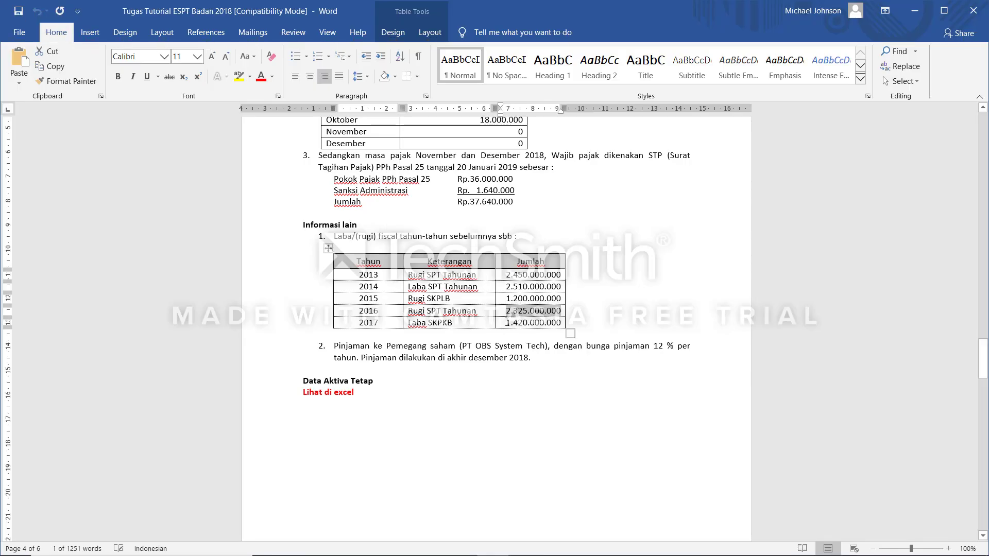
click(508, 324)
drag(515, 323, 556, 327)
right_click(556, 327)
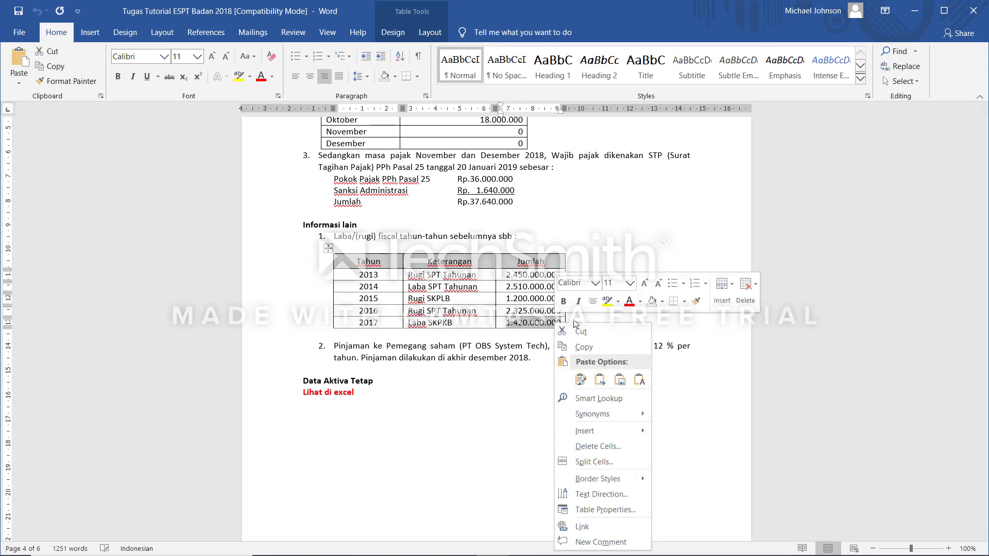
click(587, 347)
key(alt+Tab)
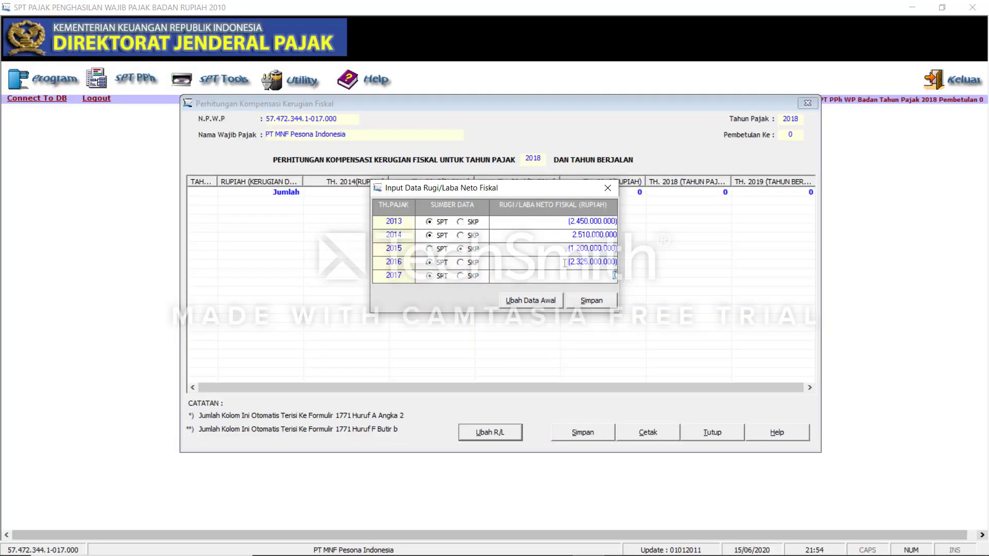
click(460, 276)
right_click(613, 274)
click(647, 327)
Check the 2013 to 2017 entries against the Word table, save the Rugi/Laba Neto Fiskal data in eSPT and close its input window.
key(alt+Tab)
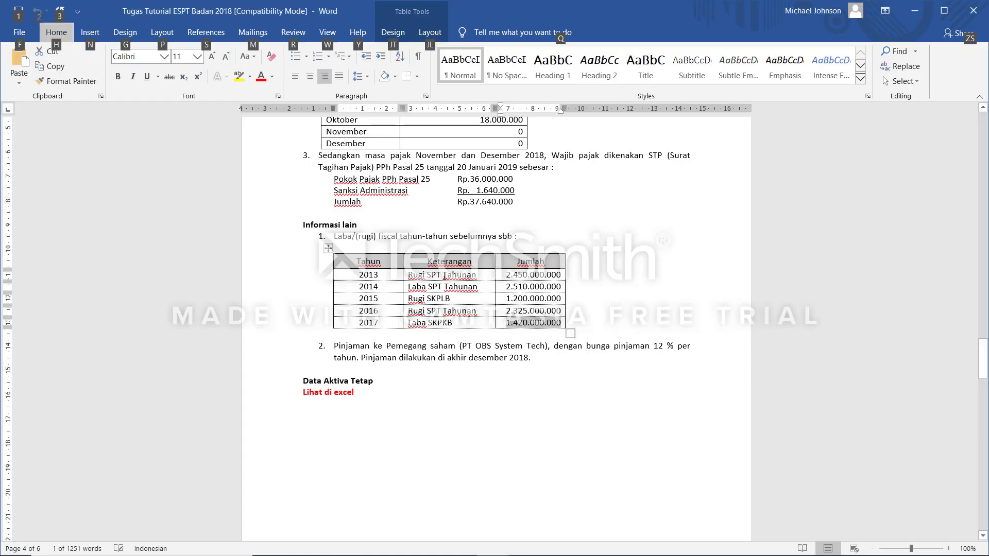
click(588, 294)
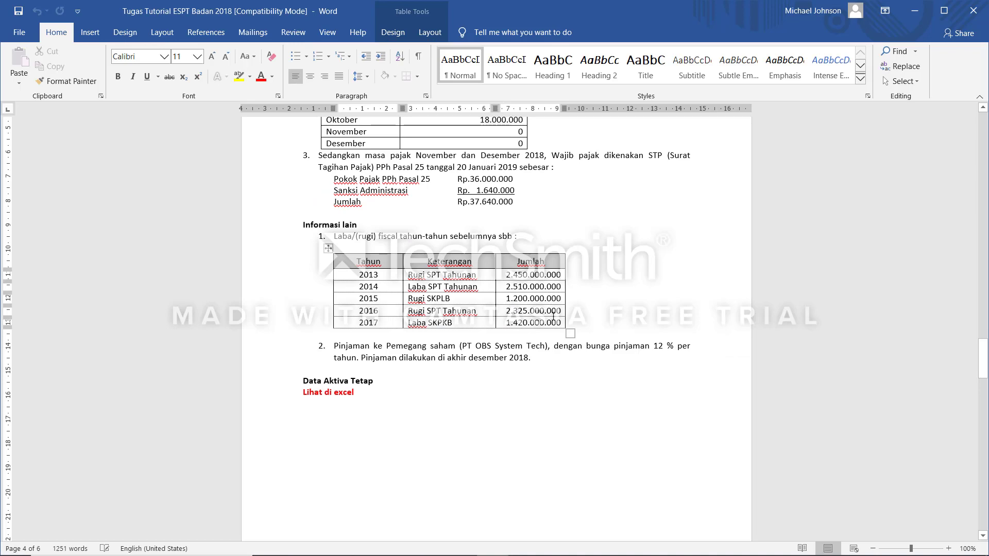
key(alt+Tab)
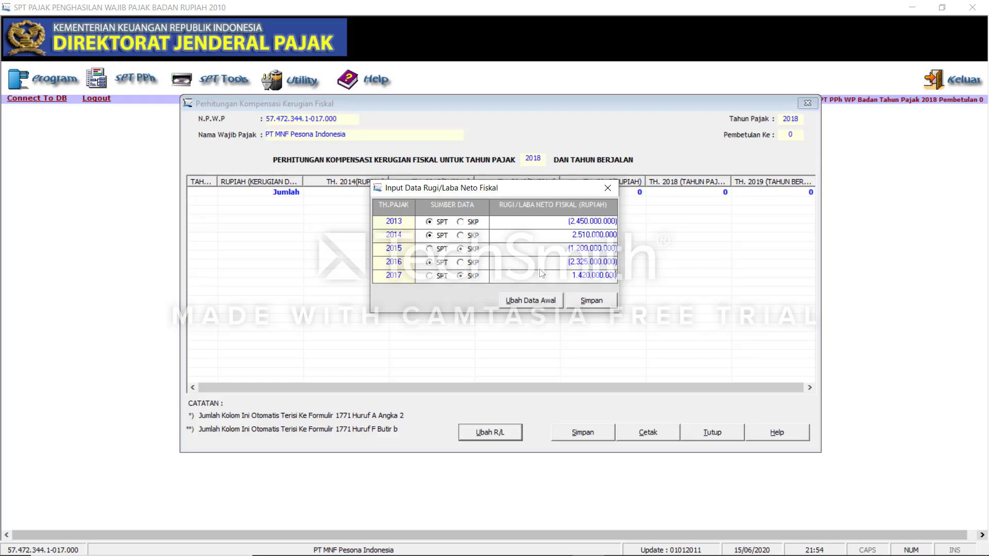
key(alt+Tab)
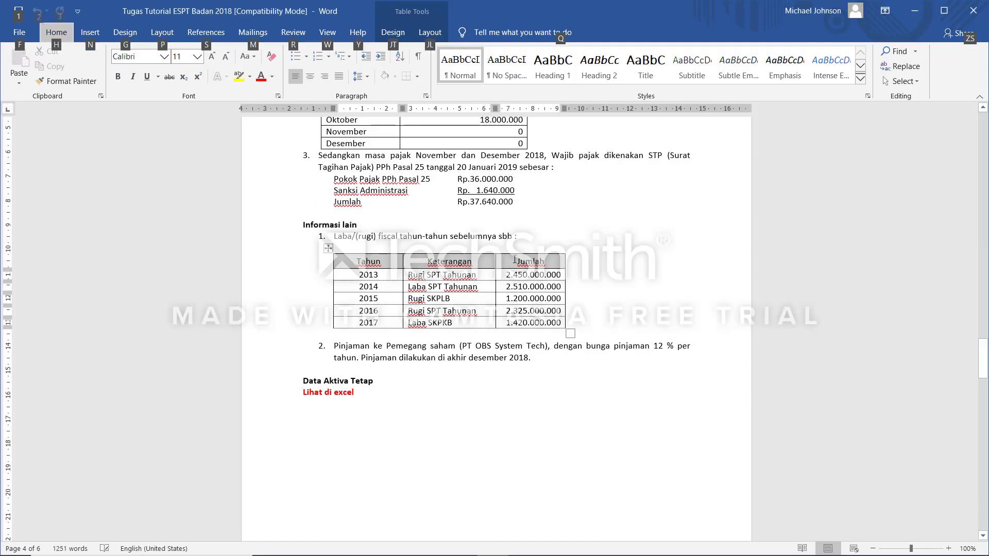
key(alt+Tab)
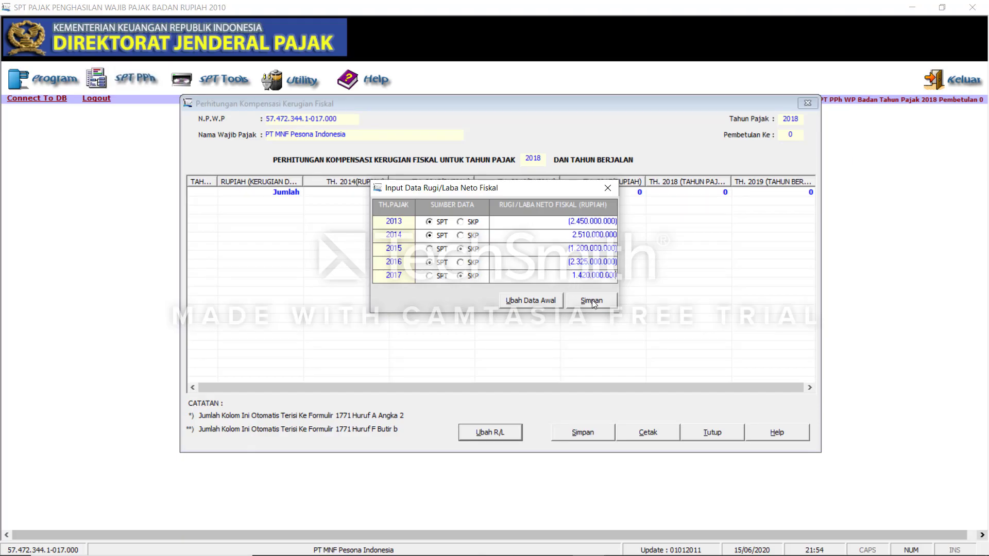
click(592, 300)
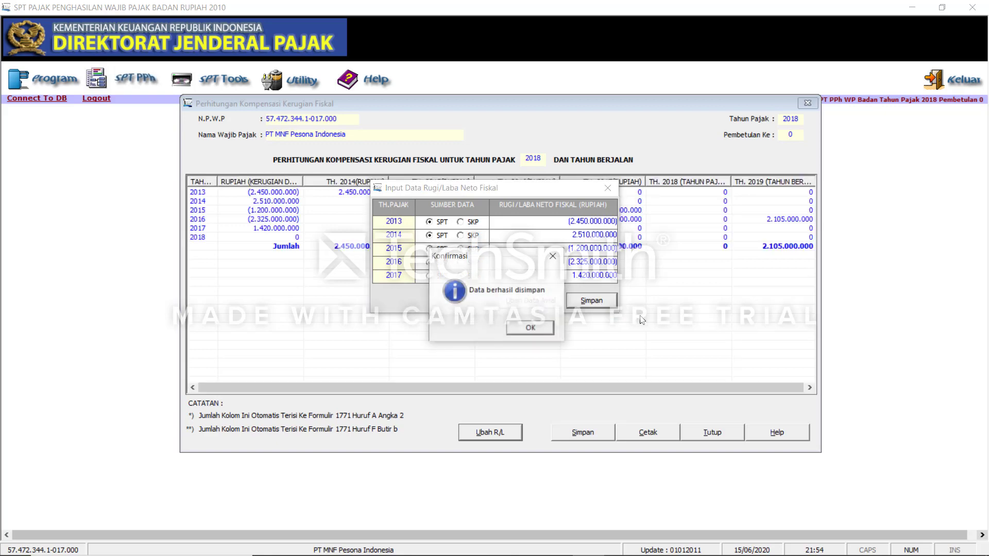
click(545, 329)
click(589, 300)
click(531, 329)
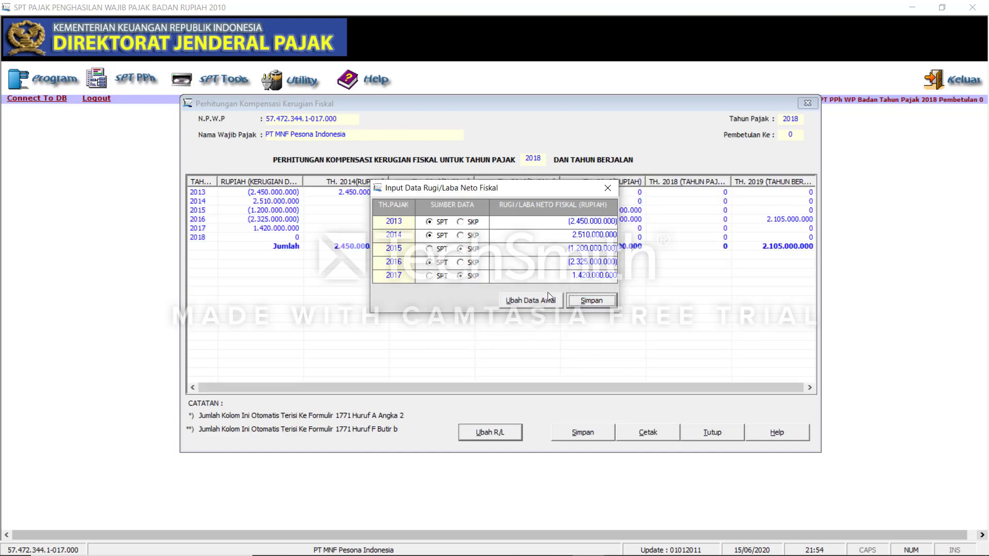
click(607, 188)
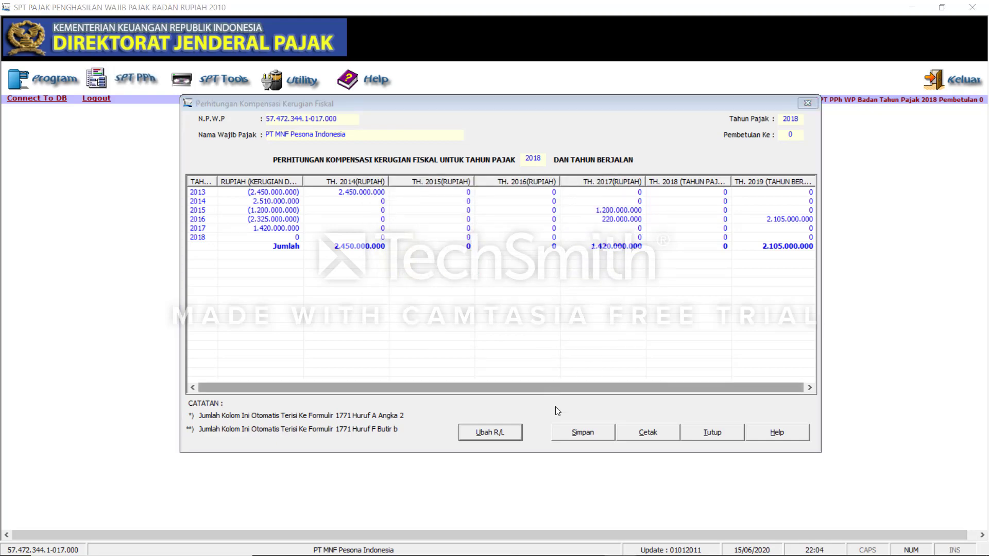
Save the Perhitungan Kompensasi Kerugian Fiskal form and close it.
click(579, 431)
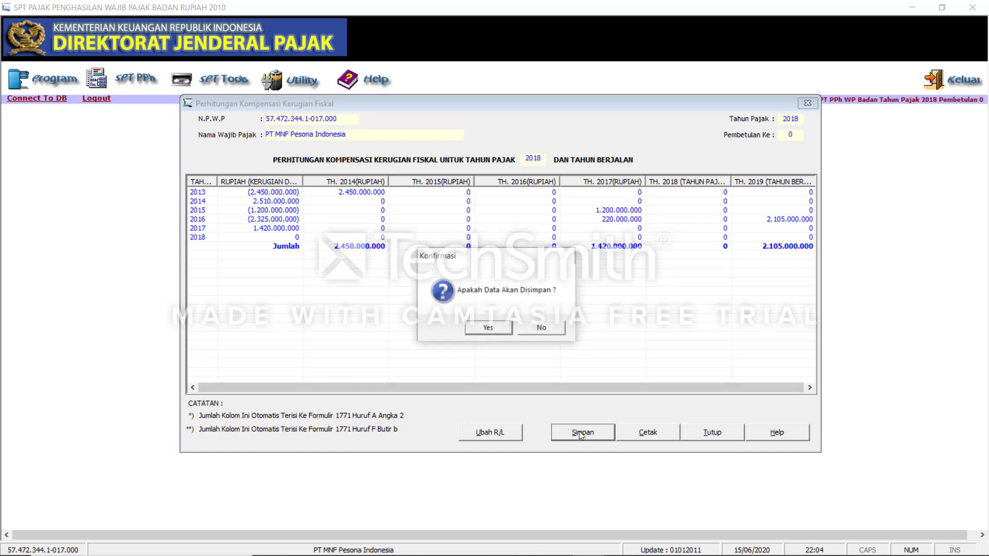
click(483, 327)
click(531, 328)
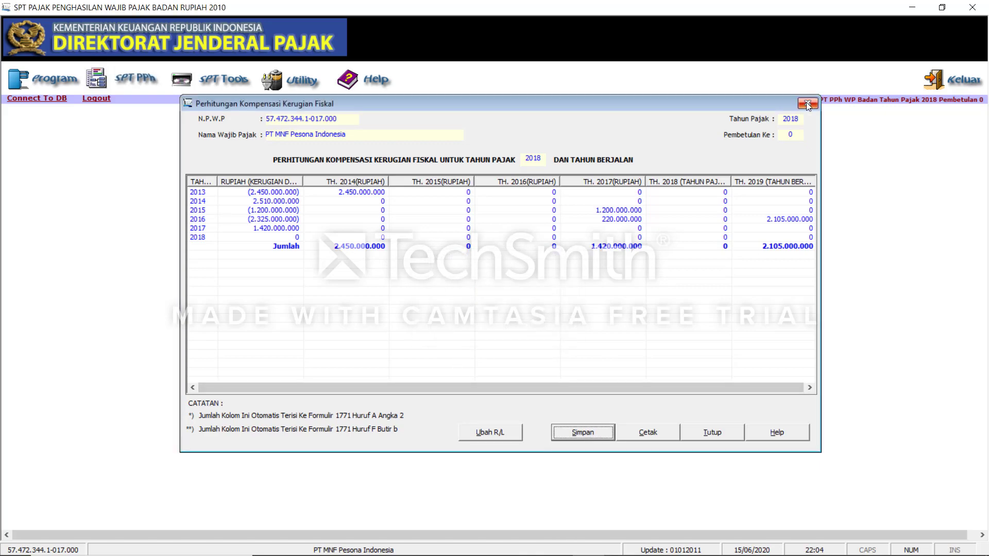
click(808, 103)
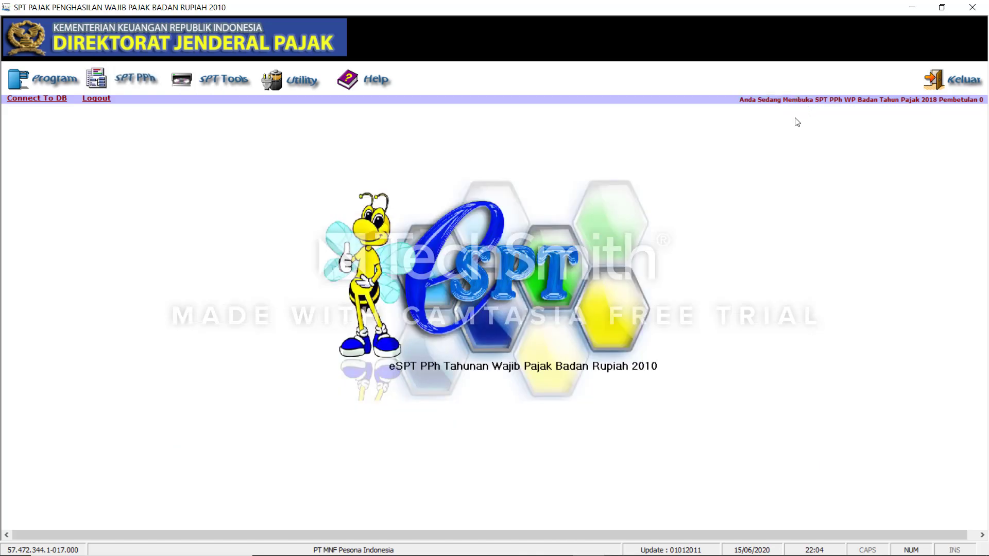
Open the SPT PPh Wajib Pajak Badan main form.
click(142, 81)
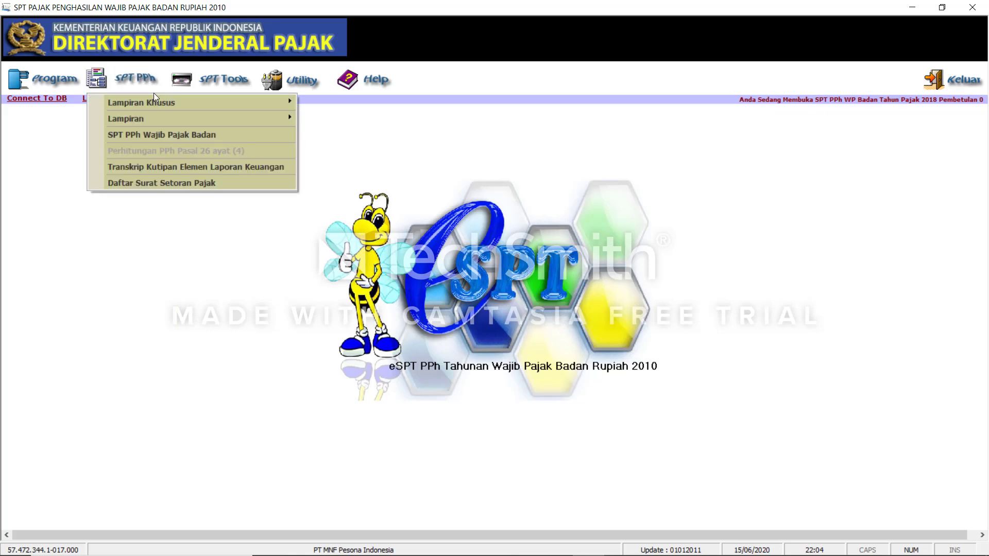
mouse_move(187, 101)
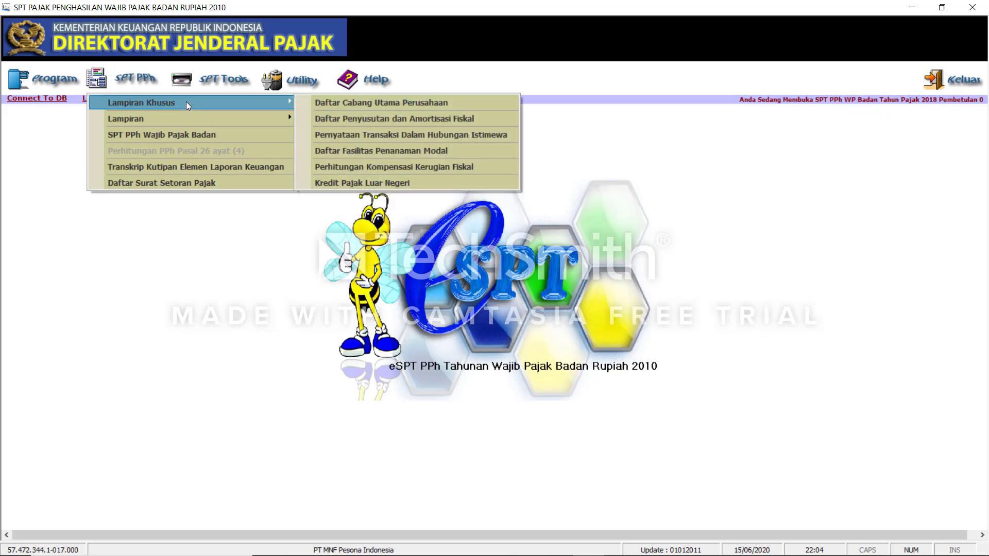
click(190, 137)
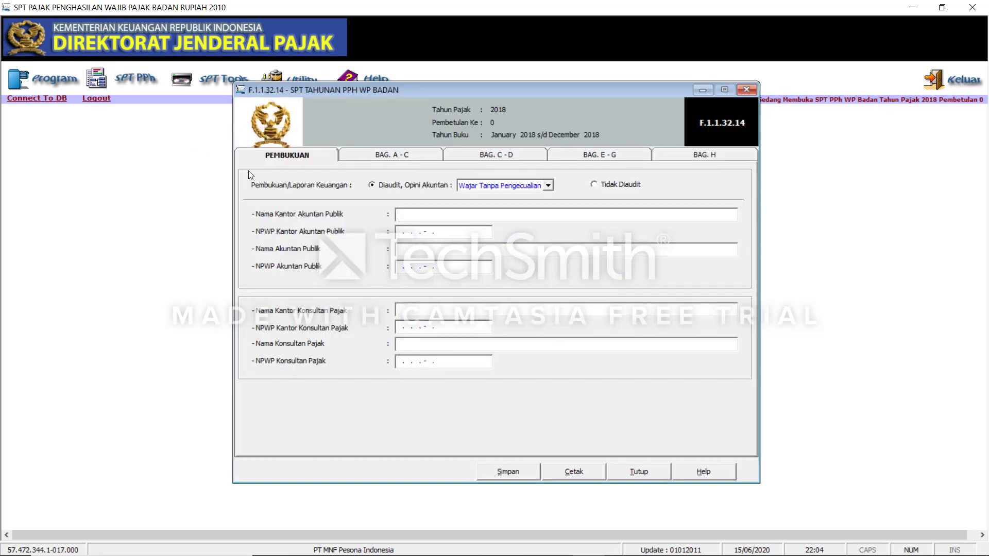
Look up the Laporan Keuangan status in the Word taxpayer identity data and set Pembukuan/Laporan Keuangan to Tidak Diaudit in eSPT.
key(alt+Tab)
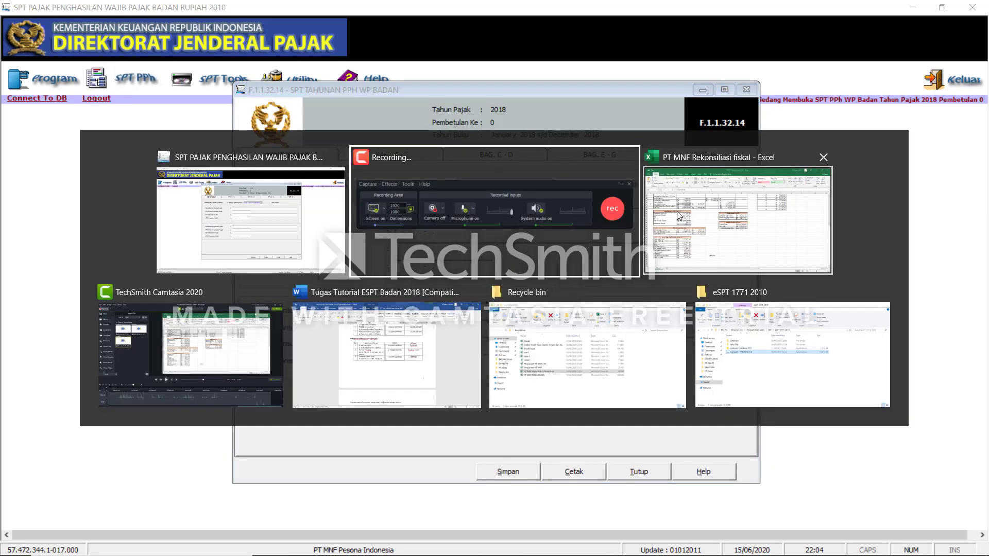
click(421, 327)
scroll(514, 336, up, 5)
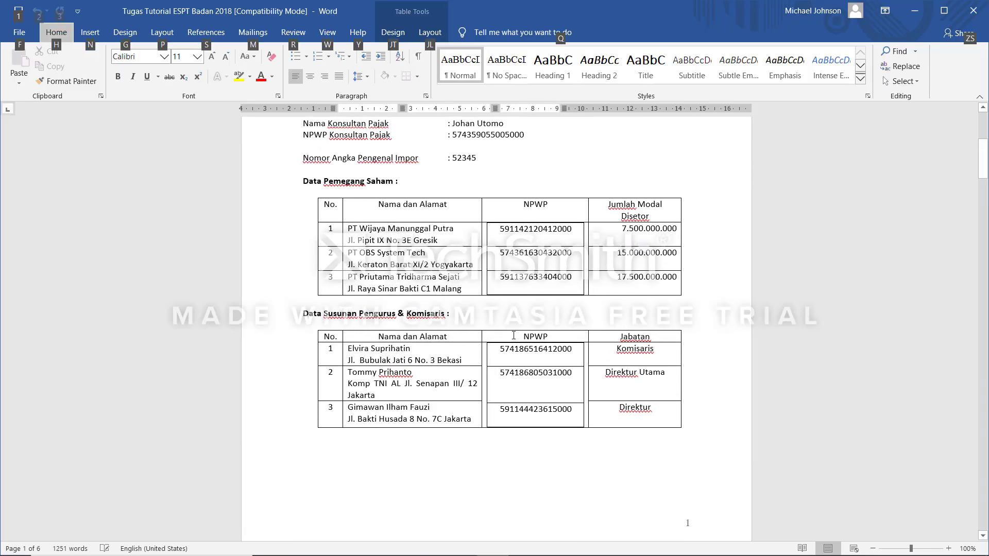
scroll(514, 338, down, 7)
scroll(514, 341, up, 10)
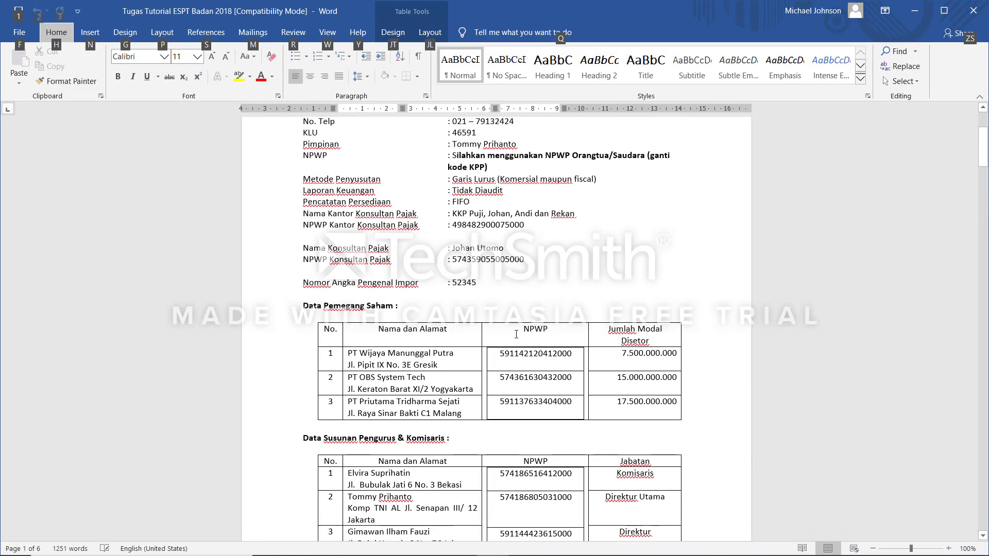
scroll(518, 334, up, 3)
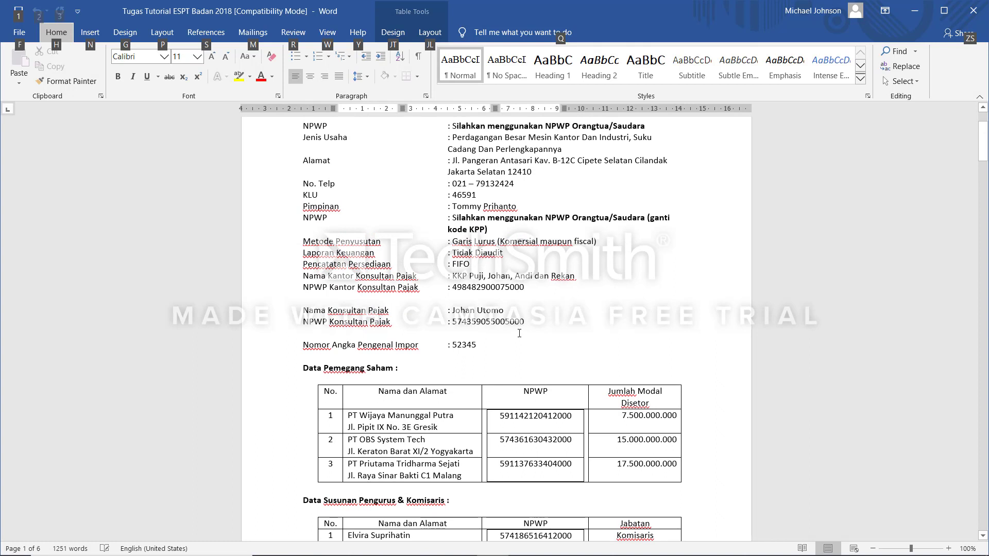
scroll(519, 334, up, 1)
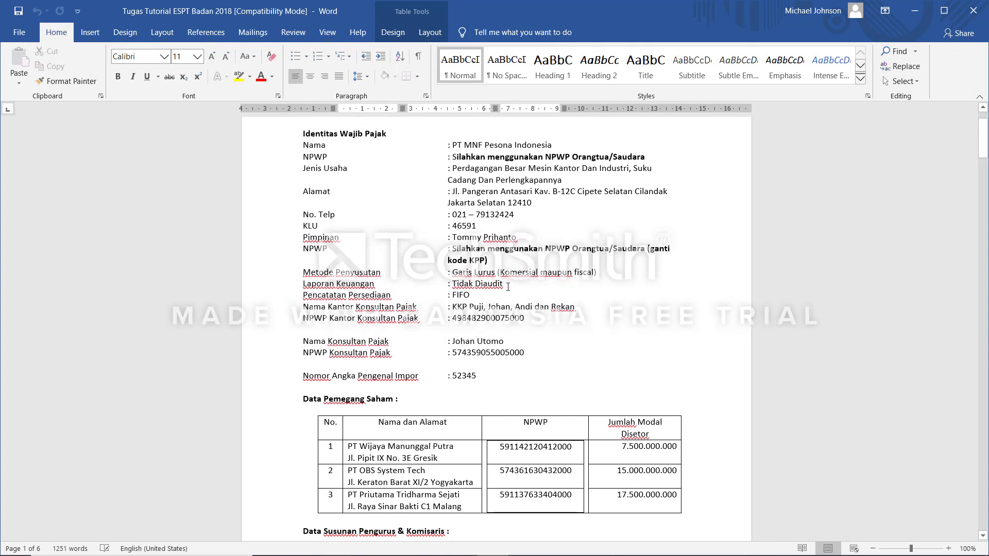
drag(508, 285, 469, 284)
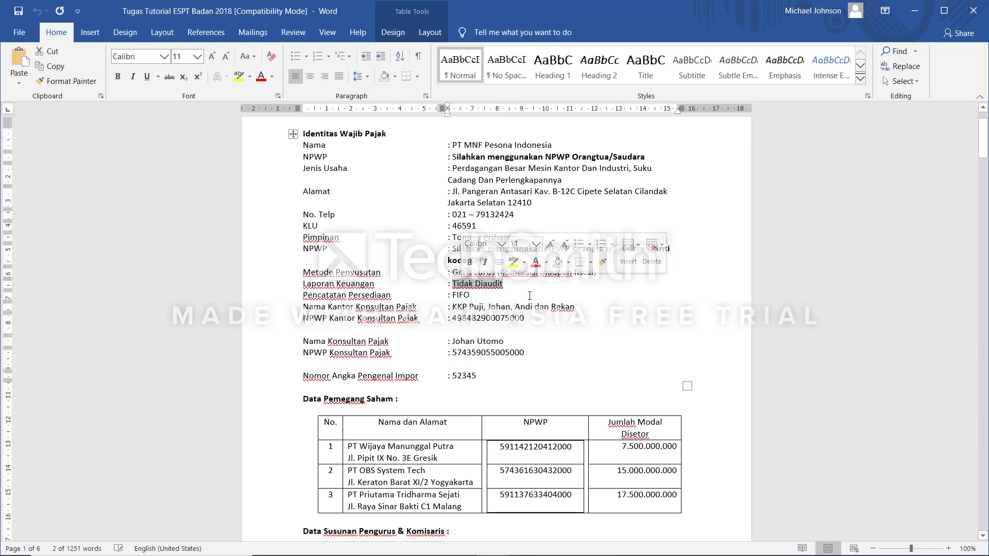
key(Down)
scroll(561, 320, up, 2)
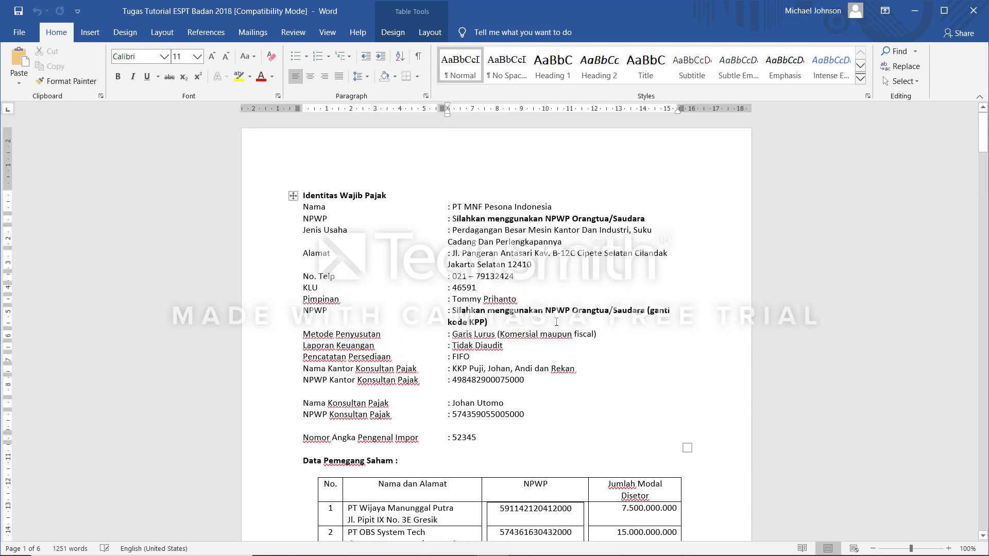
key(alt+Tab)
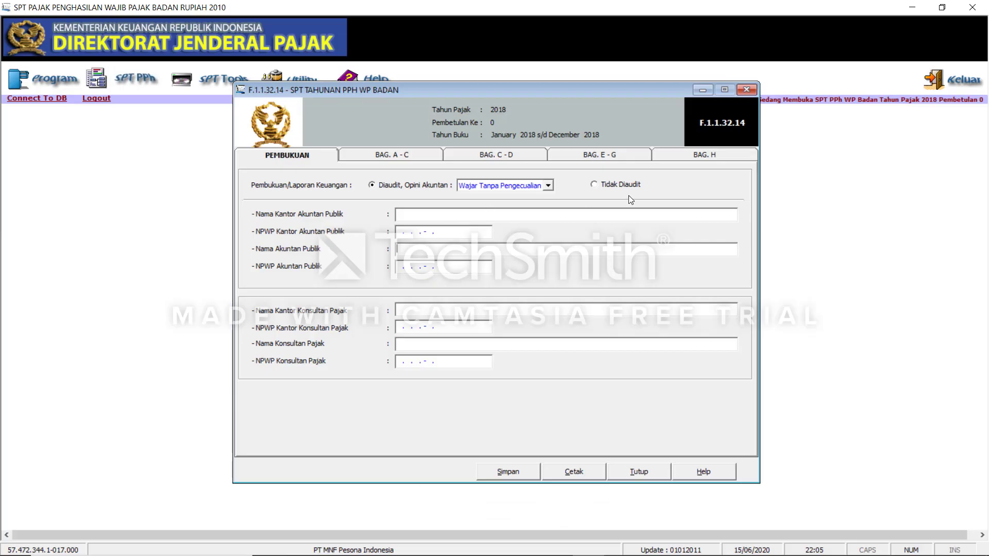
click(594, 184)
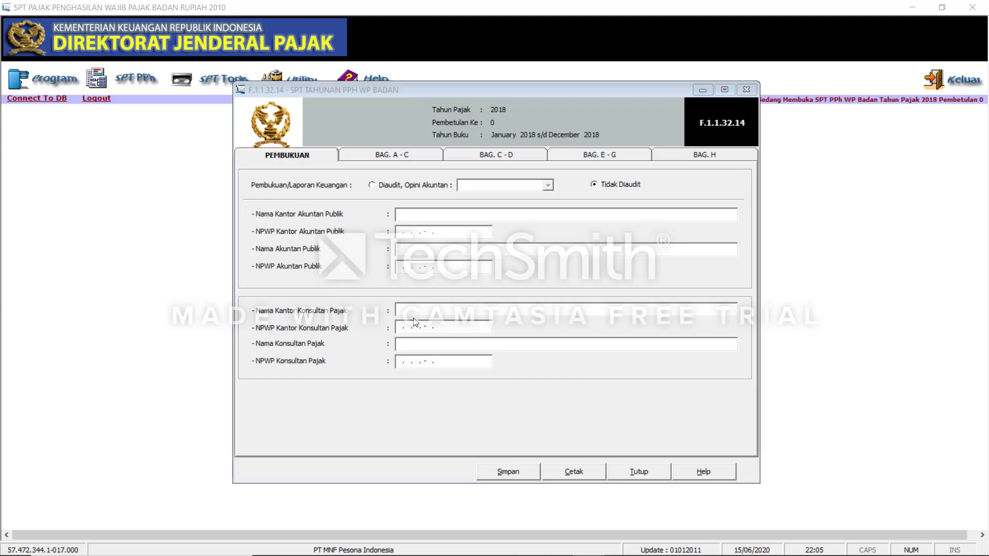
Copy the tax consultant's name from the Word document and paste it into Nama Kantor Konsultan Pajak in eSPT.
key(alt+Tab)
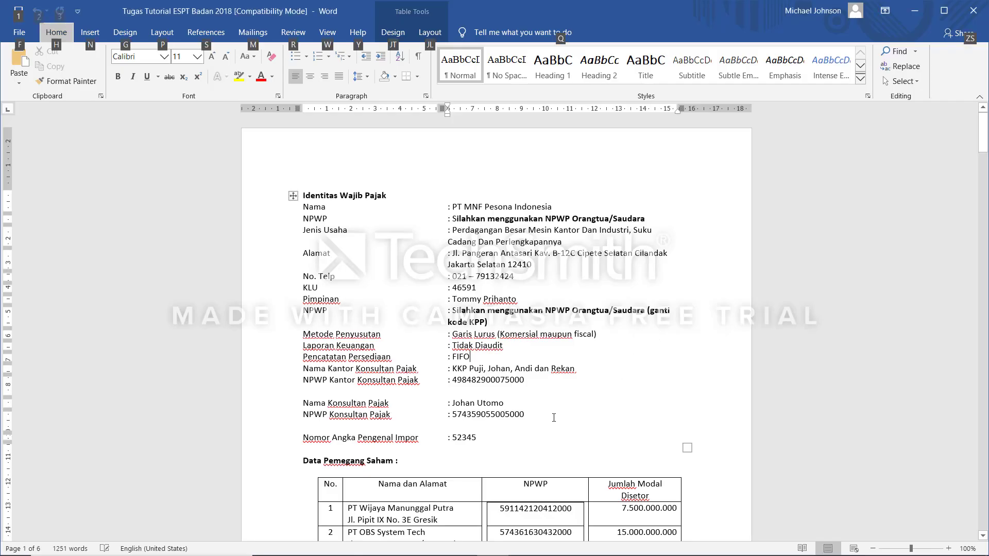
click(553, 417)
drag(503, 403, 471, 403)
right_click(471, 403)
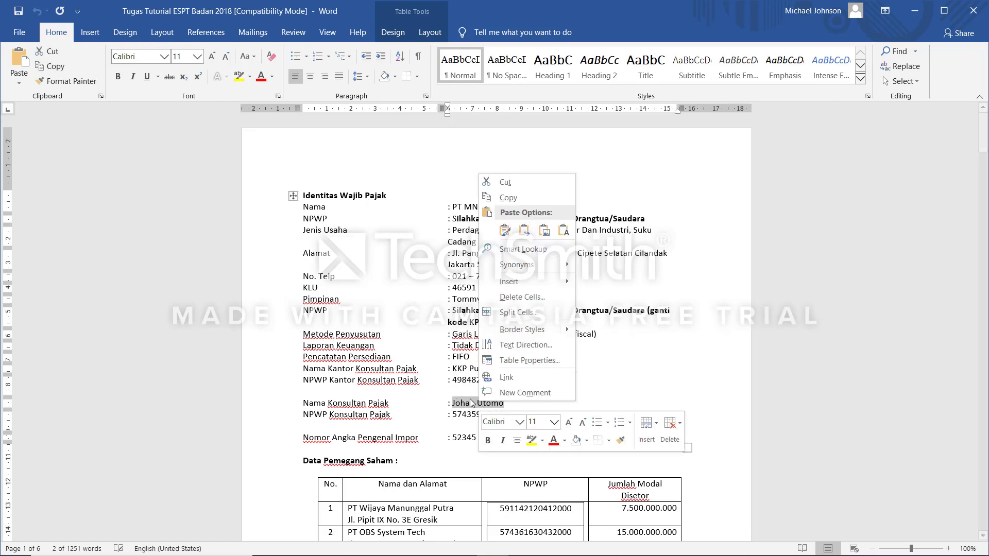
click(502, 198)
key(alt+Tab)
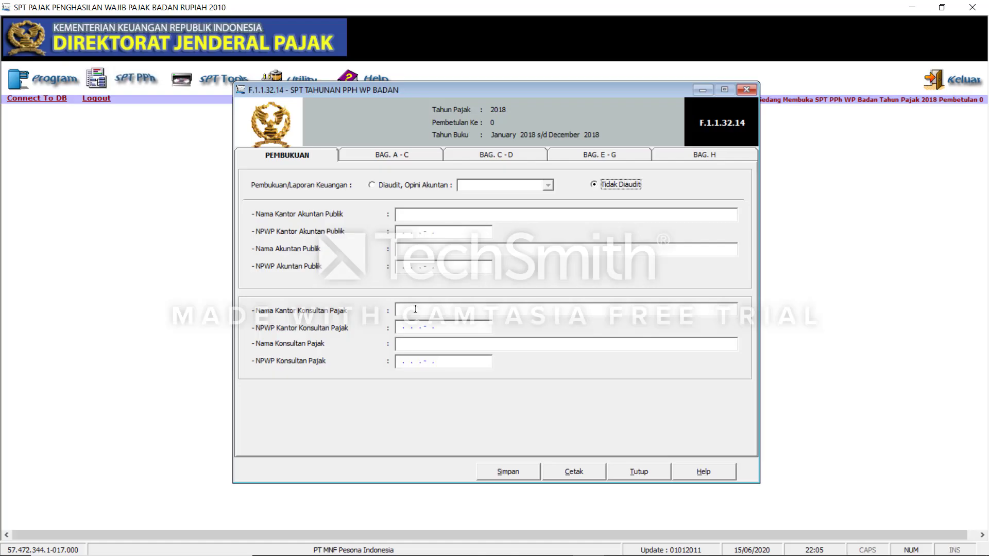
click(415, 311)
right_click(414, 311)
click(445, 365)
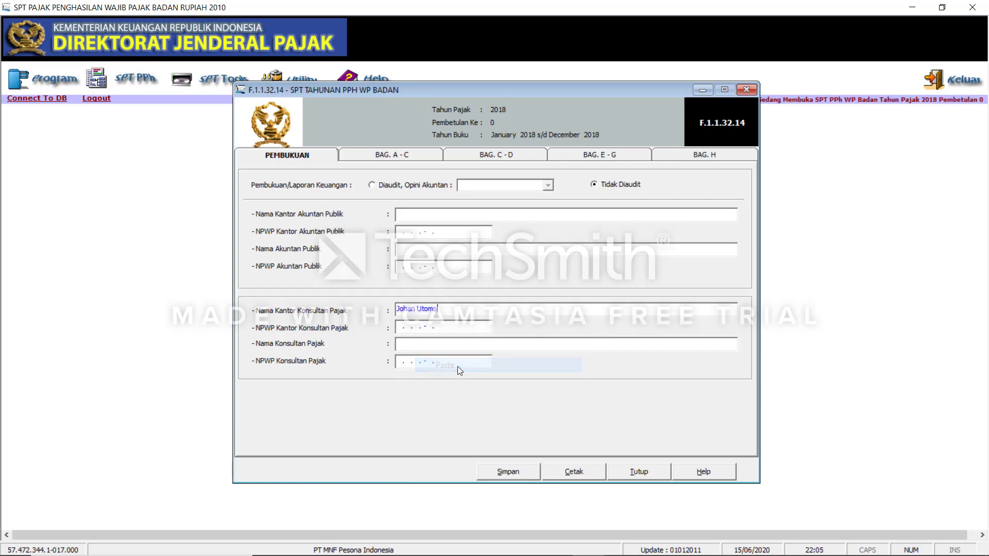
Copy the tax consulting firm's name from Nama Kantor Konsultan Pajak in the Word taxpayer identity data.
key(alt+Tab)
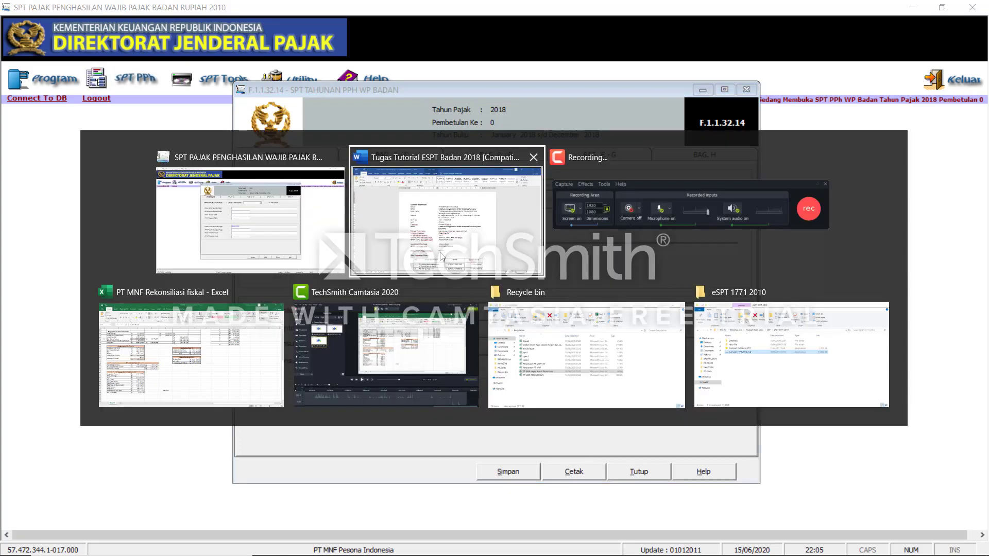
click(526, 415)
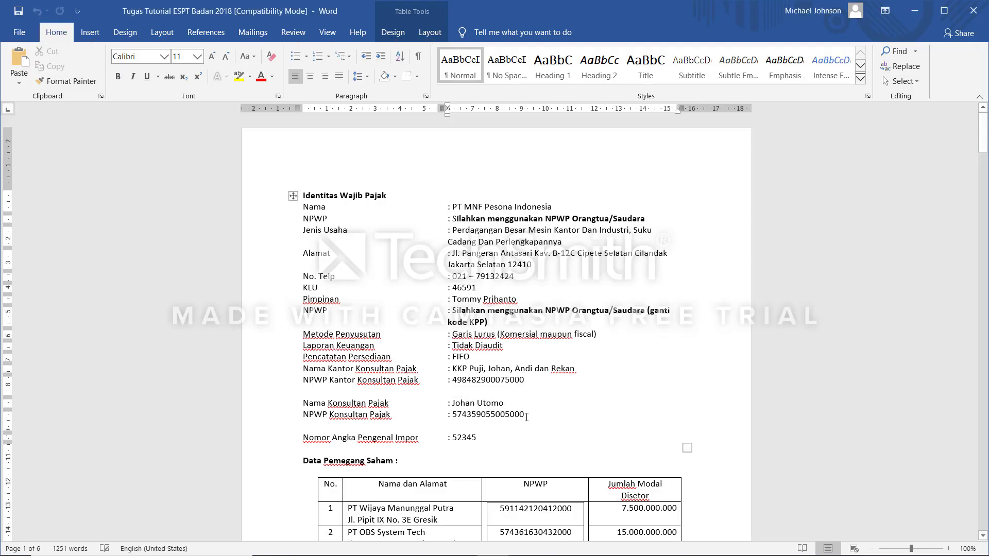
drag(525, 416, 506, 416)
key(alt+Tab)
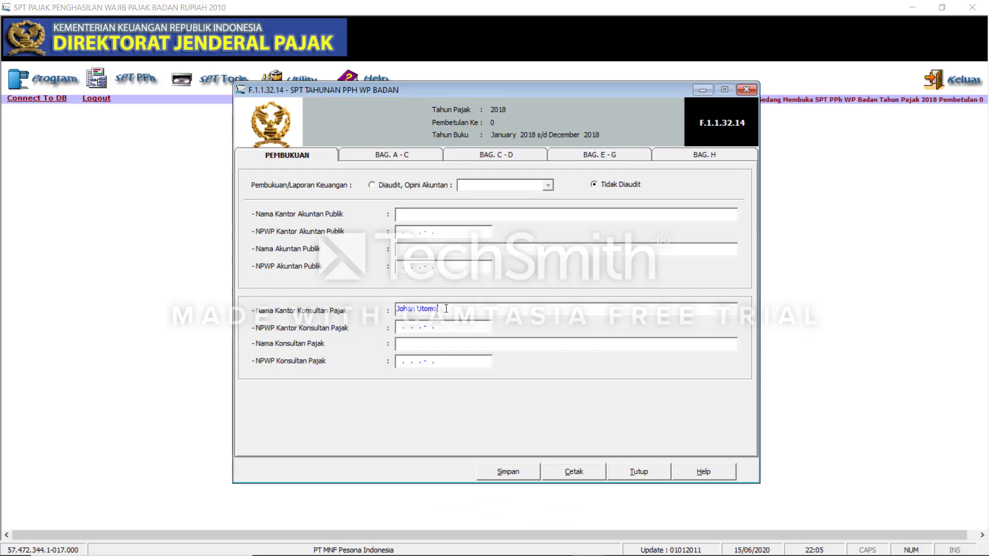
key(alt+Tab)
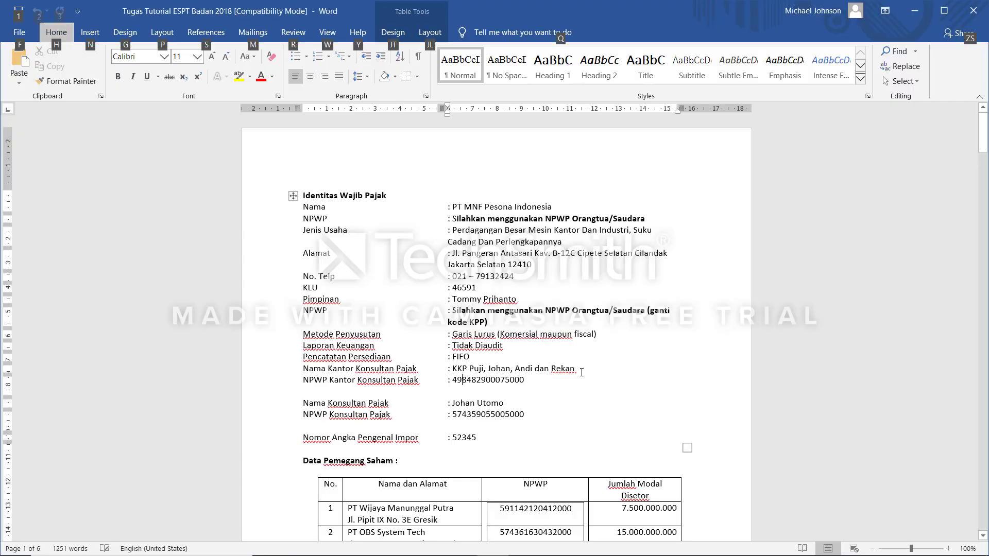
drag(576, 371, 463, 370)
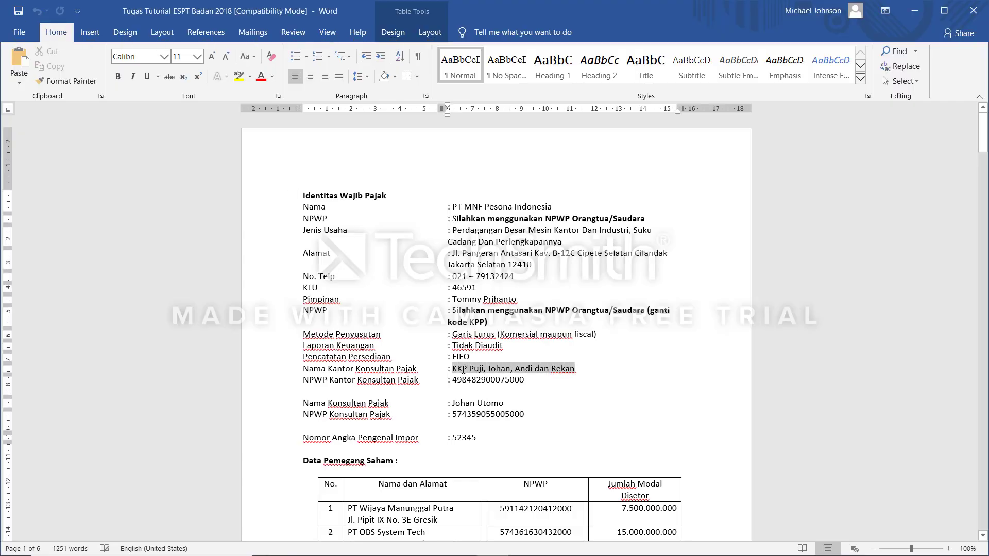
right_click(470, 370)
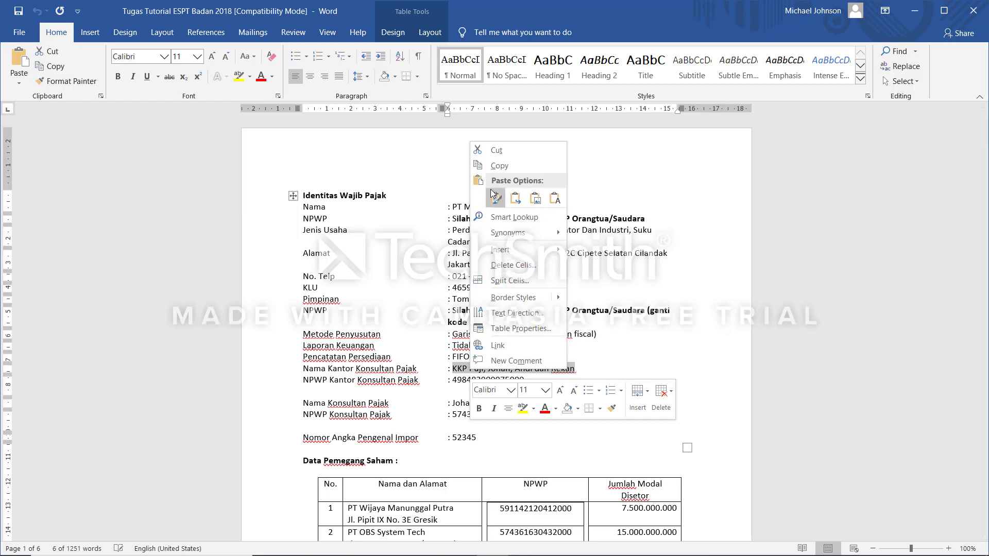
click(499, 165)
Replace the Nama Kantor Konsultan Pajak entry in eSPT with the copied consulting firm's name.
key(alt+Tab)
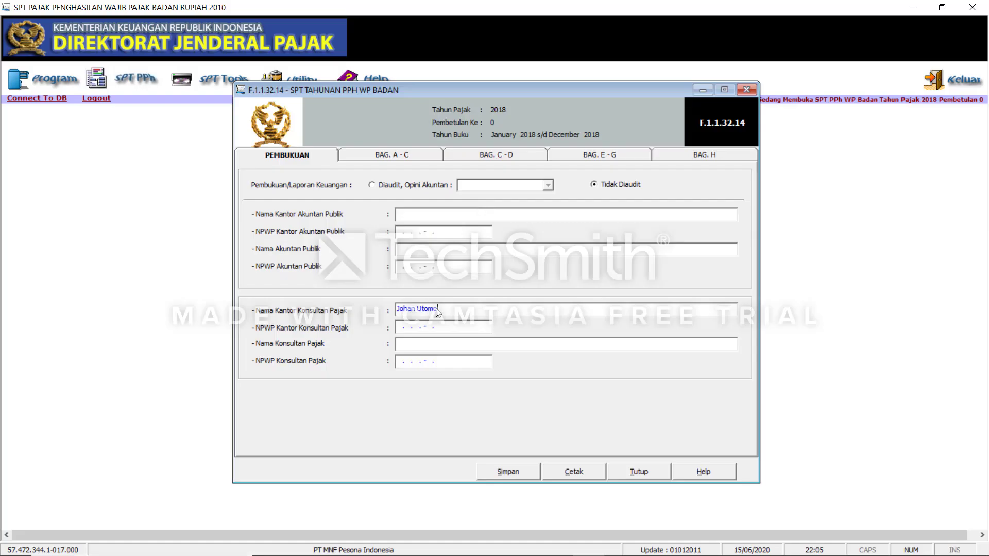
key(BackSpace)
key(BackSpace)
key(BackSpace)
key(BackSpace)
key(BackSpace)
key(BackSpace)
key(BackSpace)
key(BackSpace)
key(BackSpace)
key(BackSpace)
key(BackSpace)
right_click(428, 311)
click(457, 366)
Copy the consulting firm's tax number from NPWP Kantor Konsultan Pajak in the Word document.
key(alt+Tab)
click(424, 235)
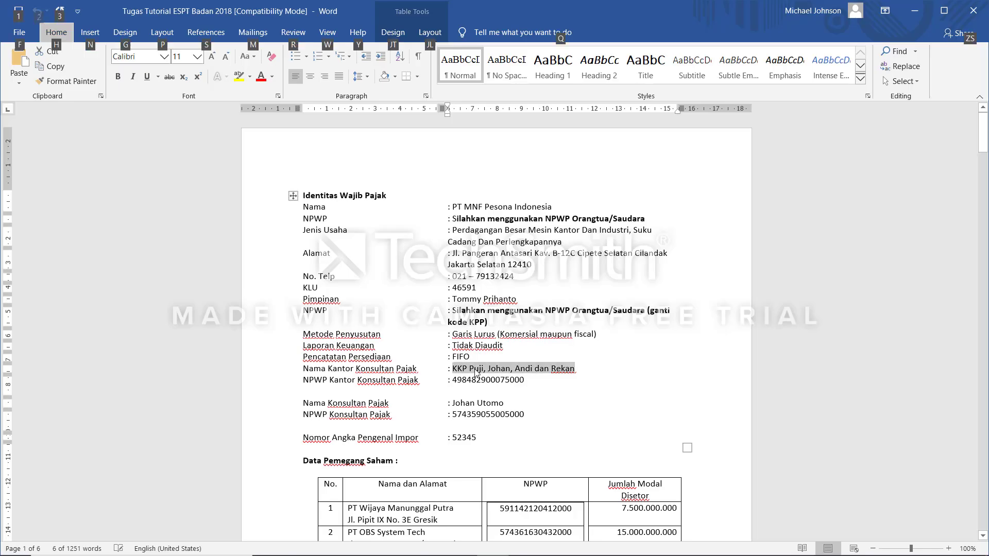
click(467, 371)
drag(524, 380, 454, 381)
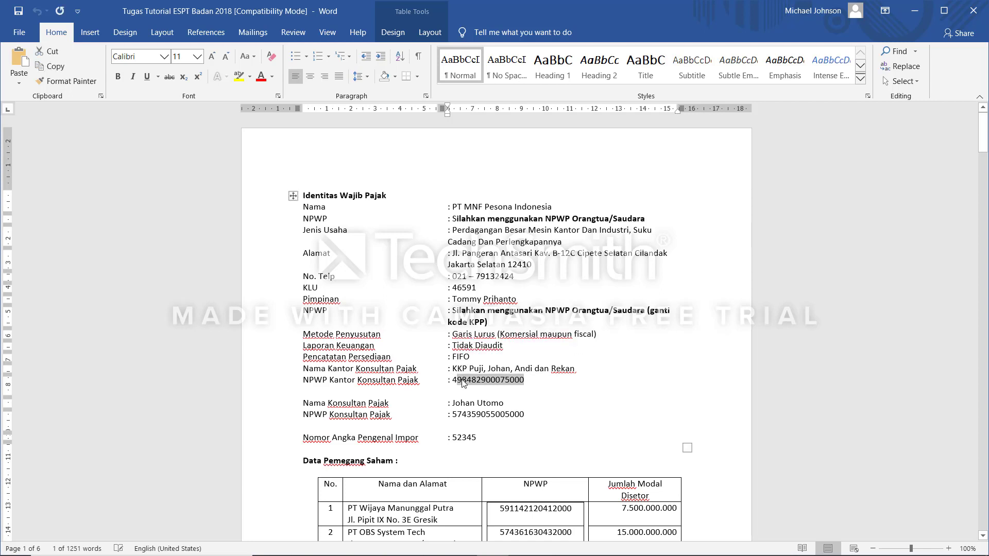
right_click(463, 382)
click(566, 378)
drag(526, 379, 452, 381)
right_click(463, 383)
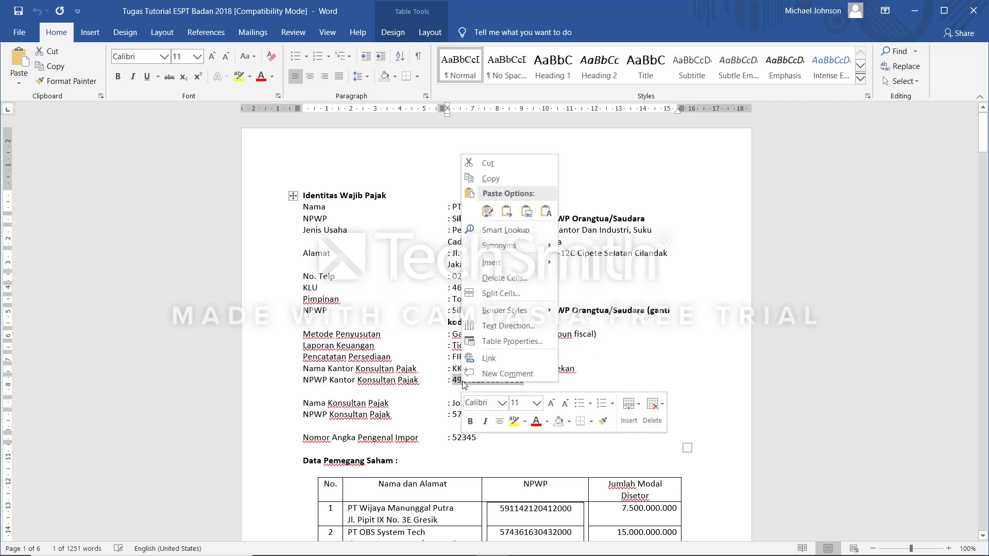
click(500, 180)
Paste the firm's tax number into NPWP Kantor Konsultan Pajak in eSPT so it fits the field's number format.
key(alt+Tab)
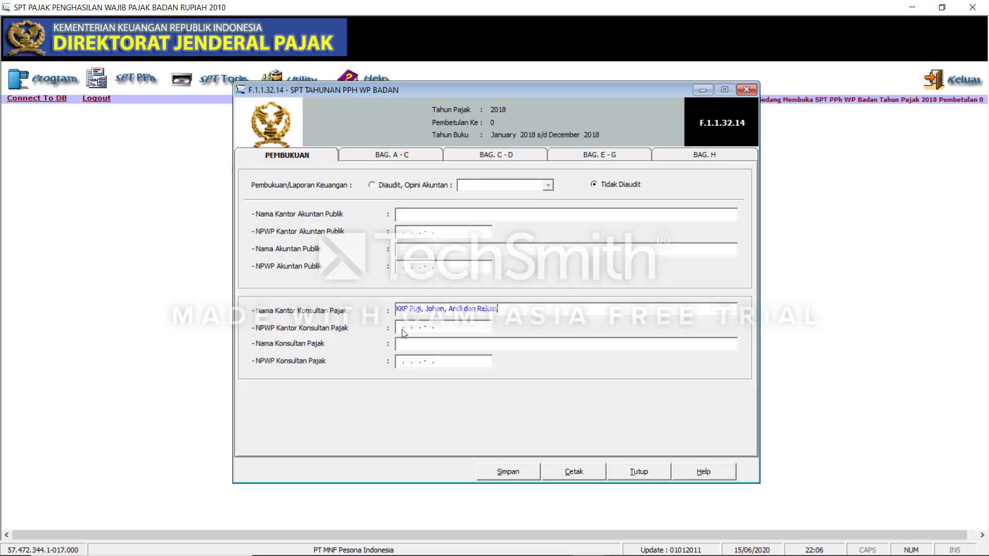
click(399, 328)
right_click(399, 325)
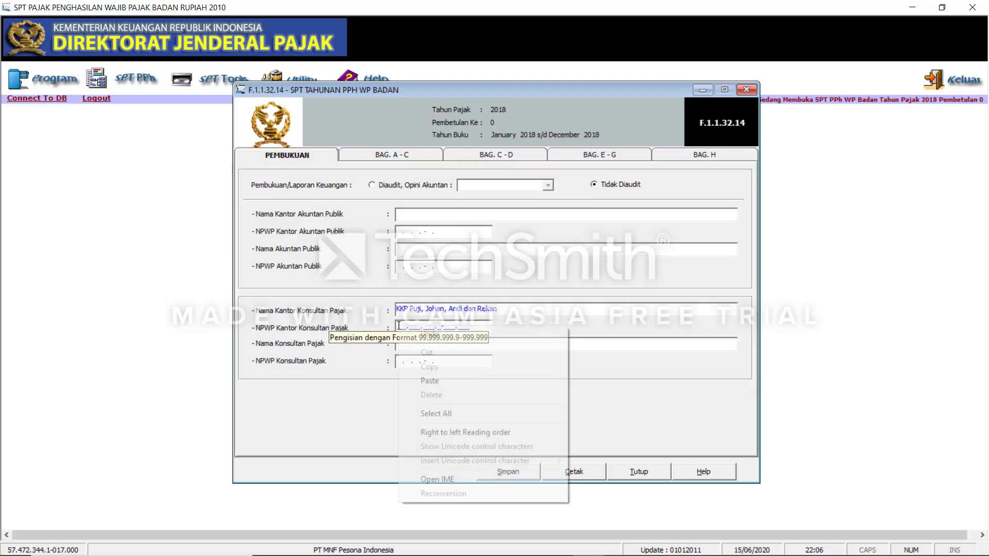
click(433, 379)
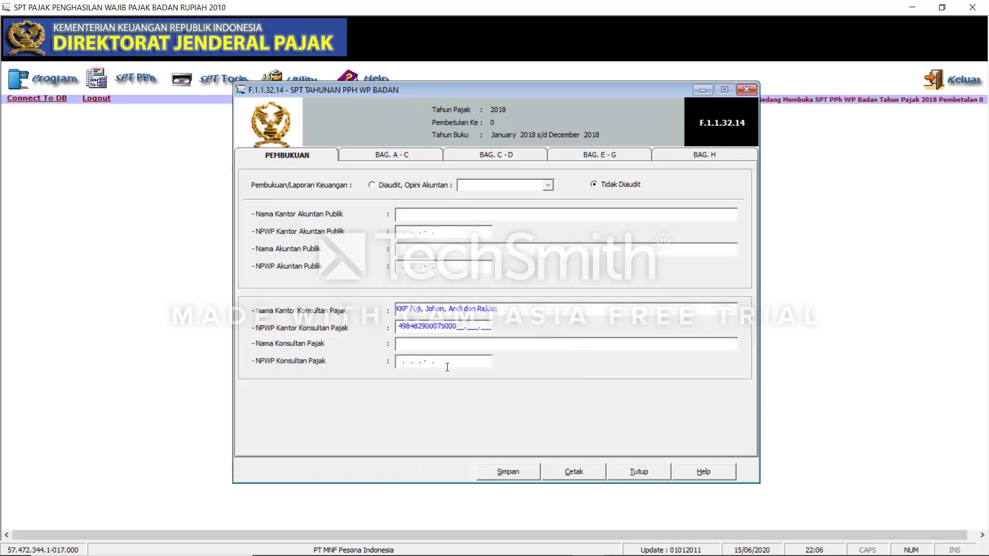
double_click(454, 326)
key(BackSpace)
key(ctrl+v)
Copy the tax consultant's name from the Word document into Nama Konsultan Pajak in eSPT.
click(441, 343)
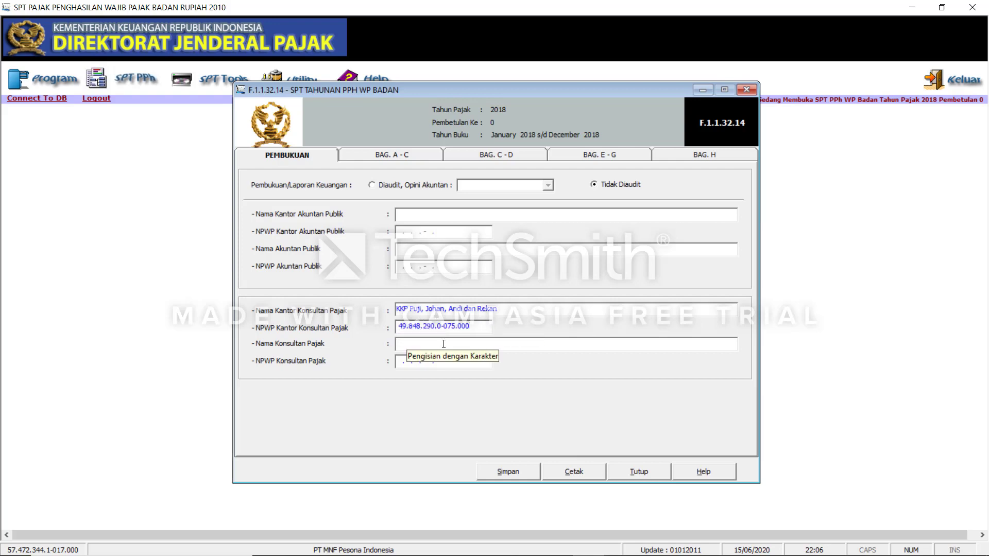
key(alt+Tab)
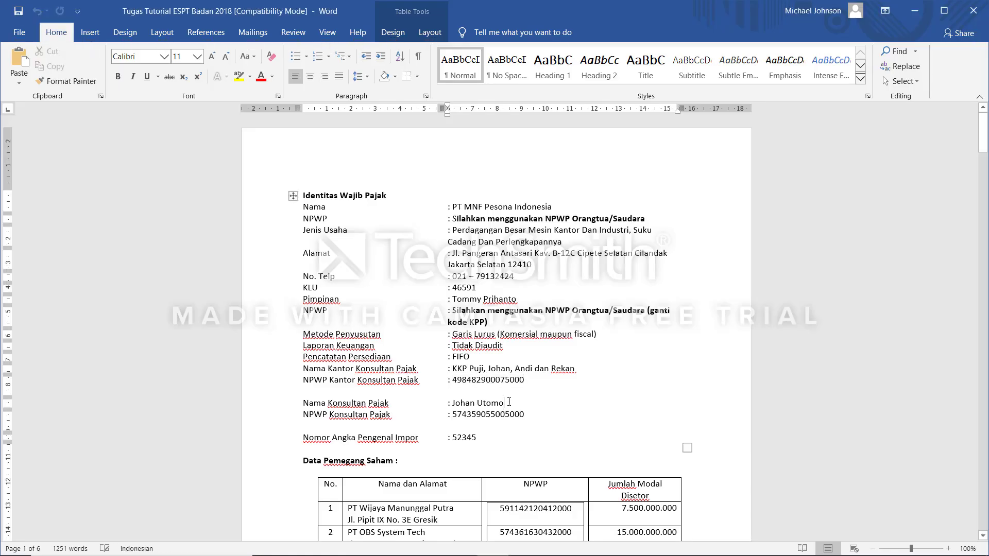
drag(506, 403, 462, 404)
right_click(462, 404)
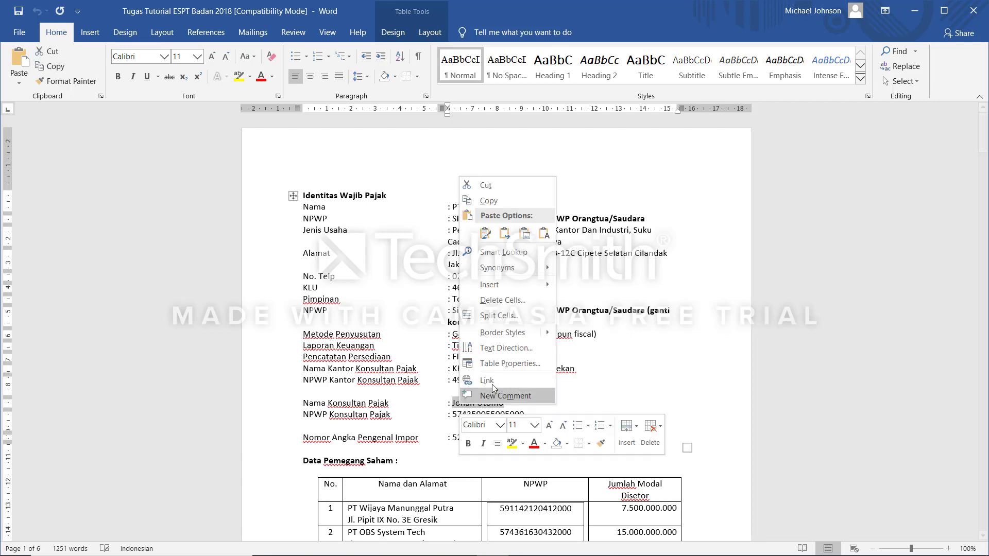
click(491, 203)
key(alt+Tab)
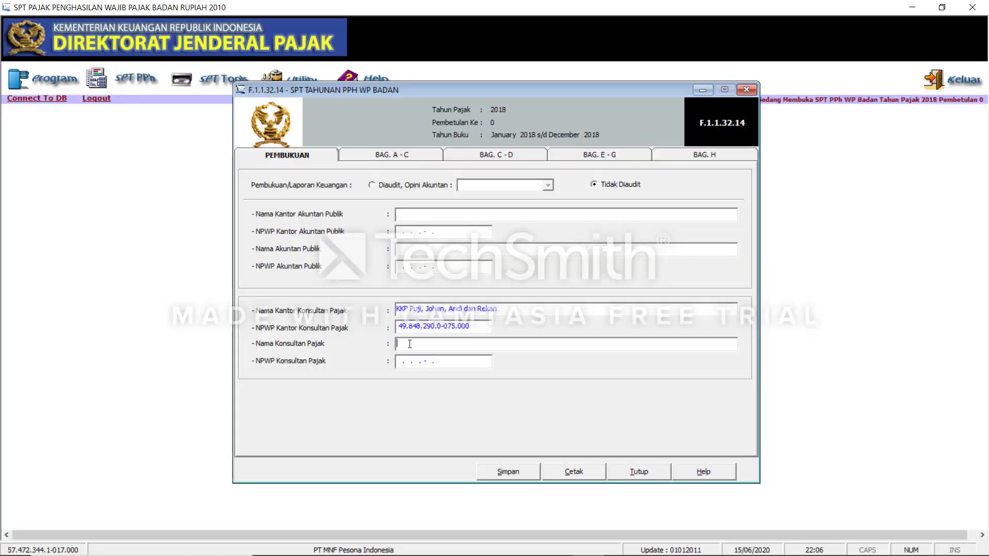
right_click(405, 348)
click(443, 397)
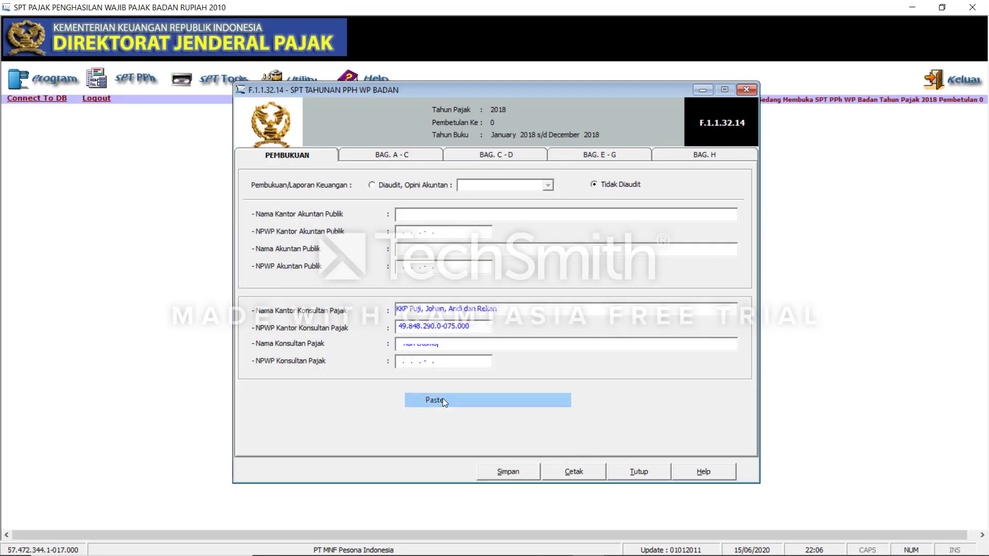
Copy the consultant's tax number from the Word document into NPWP Konsultan Pajak in eSPT.
key(alt+Tab)
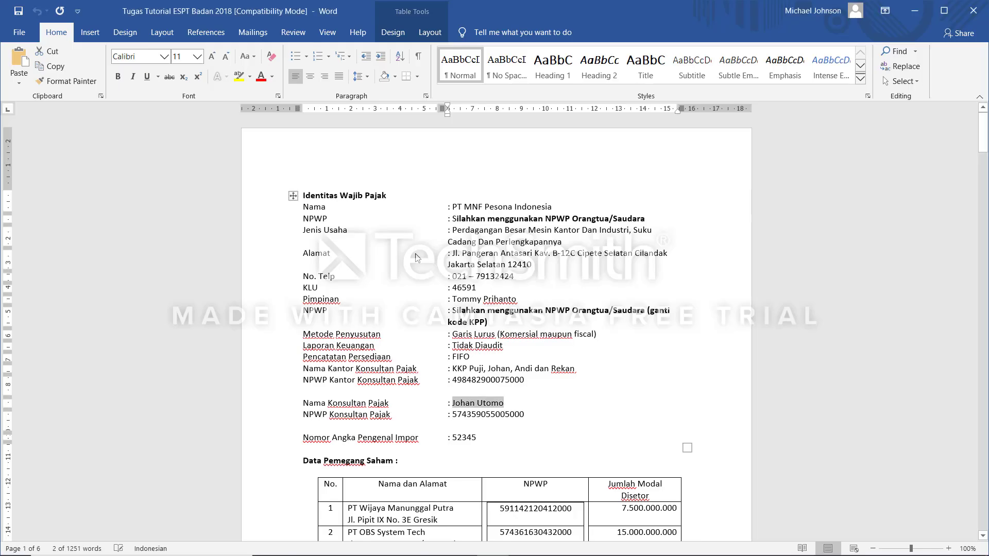
click(510, 415)
drag(524, 418, 452, 415)
click(515, 420)
right_click(453, 415)
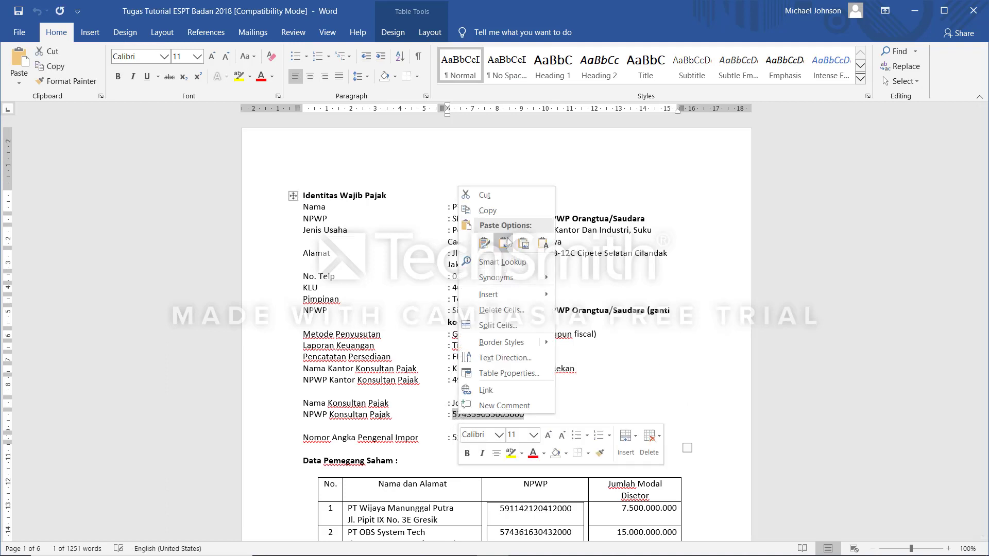
click(505, 211)
key(alt+Tab)
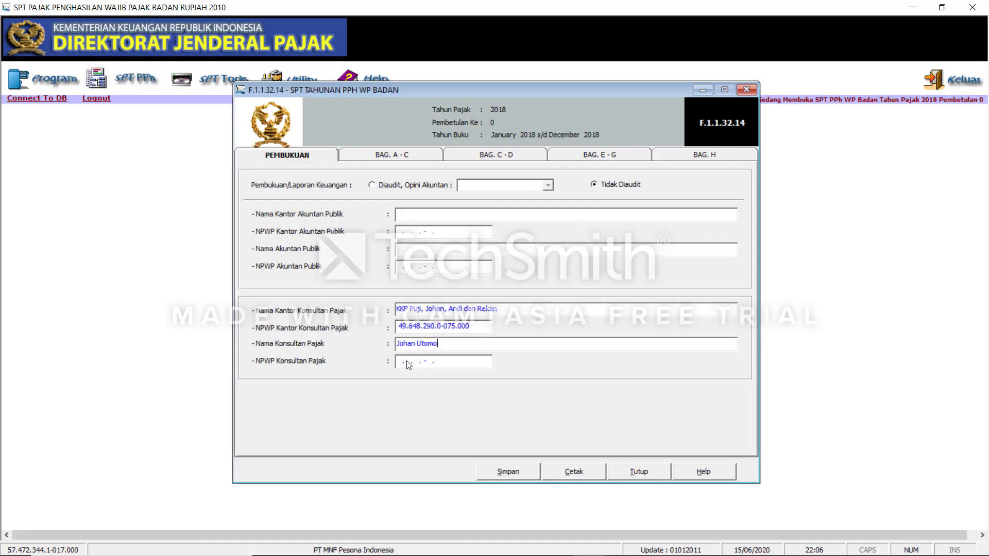
click(399, 363)
key(ctrl+v)
Save the Pembukuan section of the main form and open the BAG. A - C section.
click(520, 478)
click(543, 328)
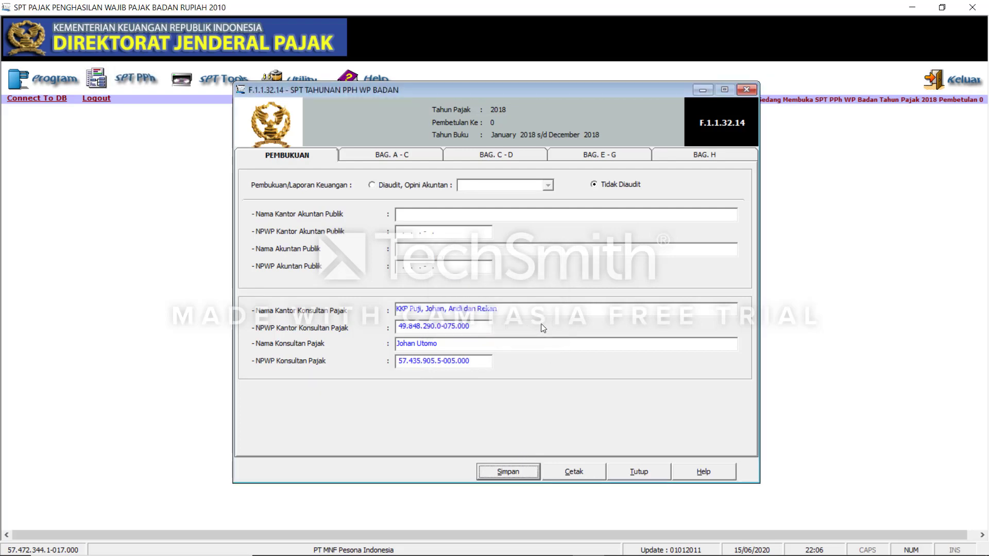
click(378, 161)
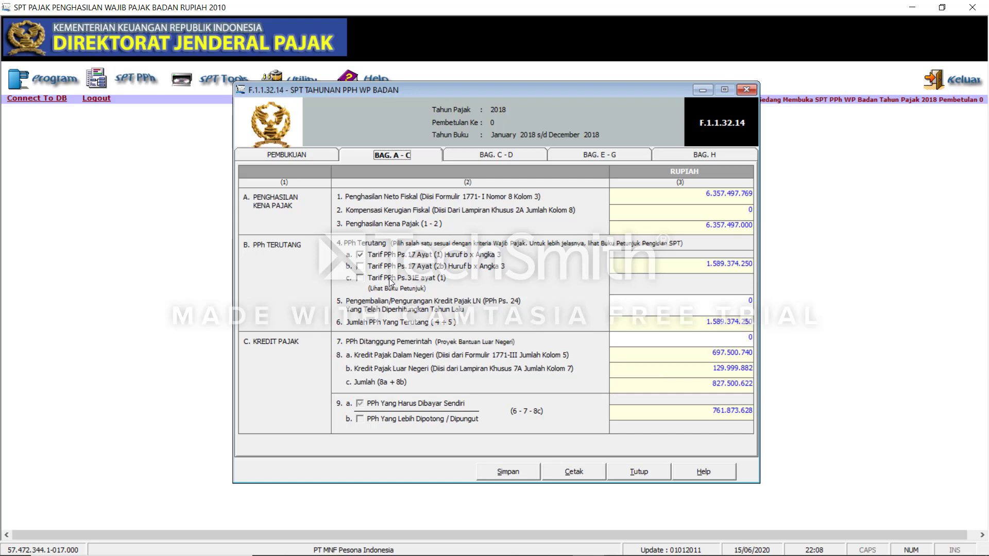
Examine the Jumlah Peredaran Bruto table in the Excel fiscal reconciliation and trace Kegiatan Usaha to the commercial Penjualan Bersih.
key(alt+Tab)
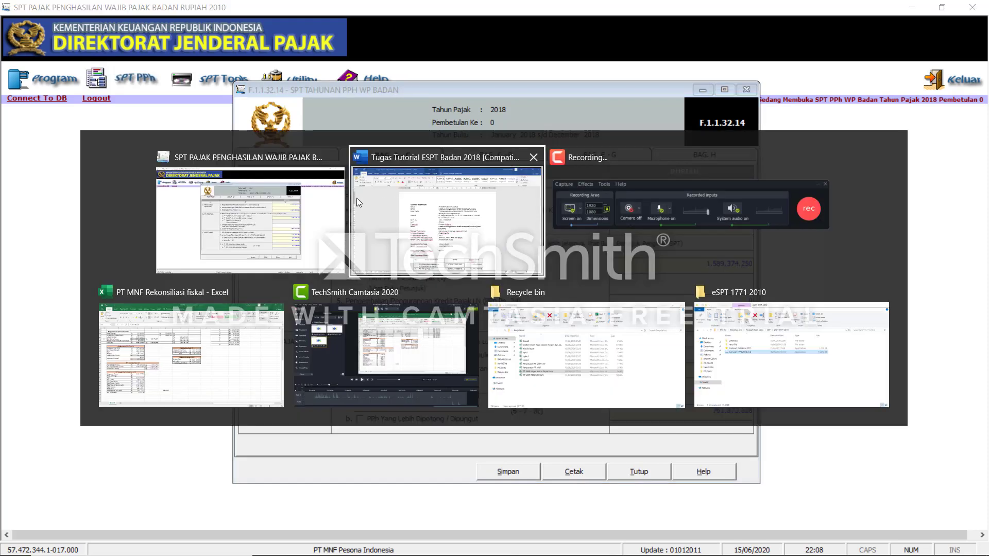
click(202, 359)
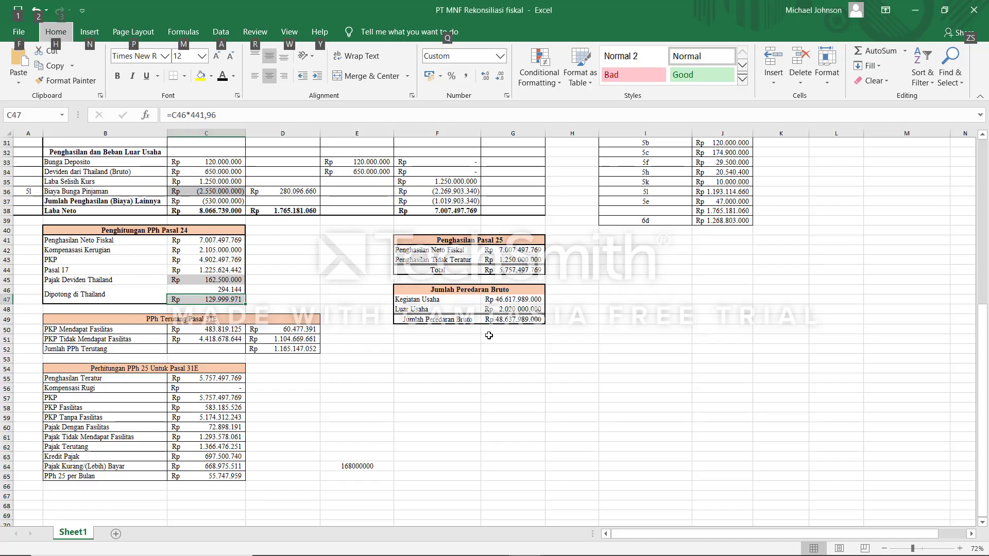
click(513, 321)
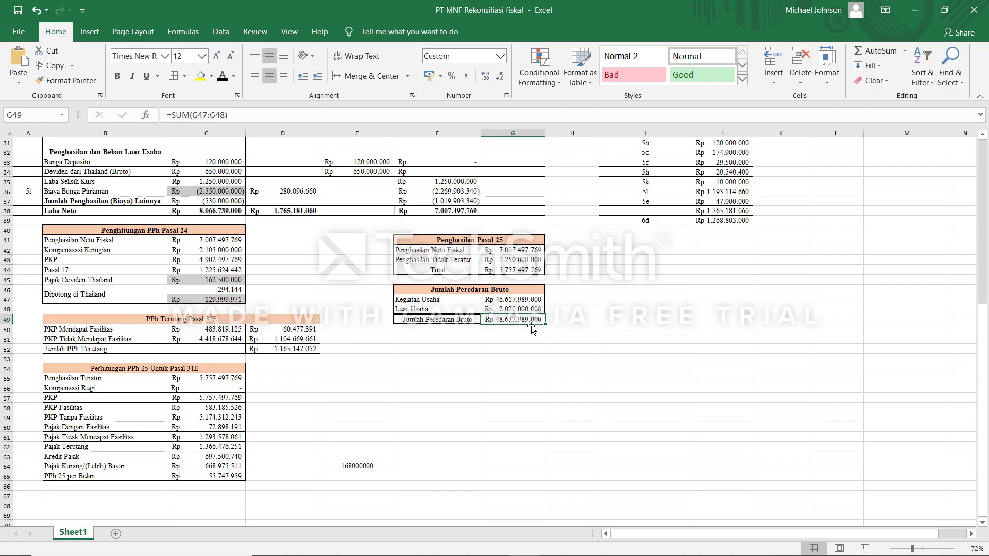
scroll(551, 338, up, 10)
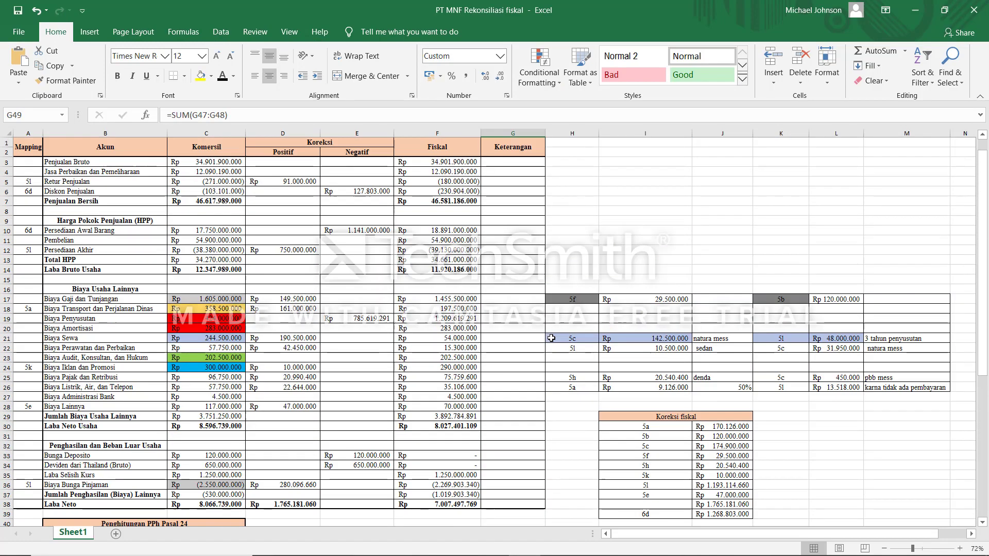
scroll(474, 314, down, 7)
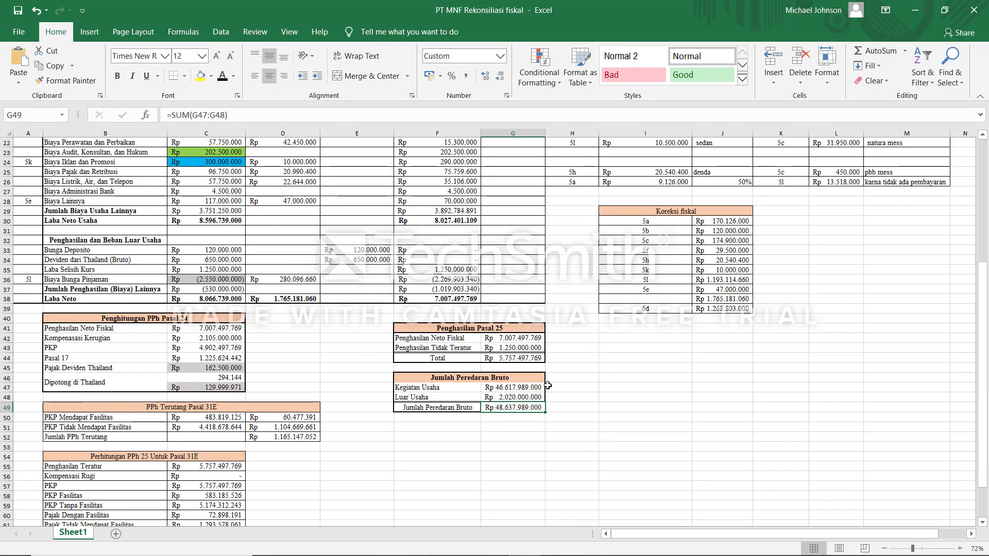
click(567, 409)
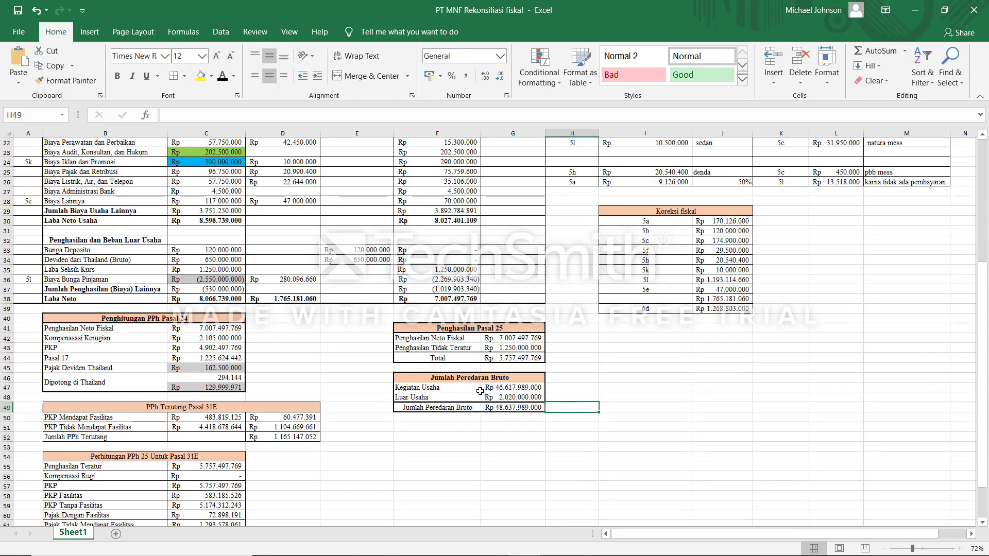
click(453, 409)
click(503, 390)
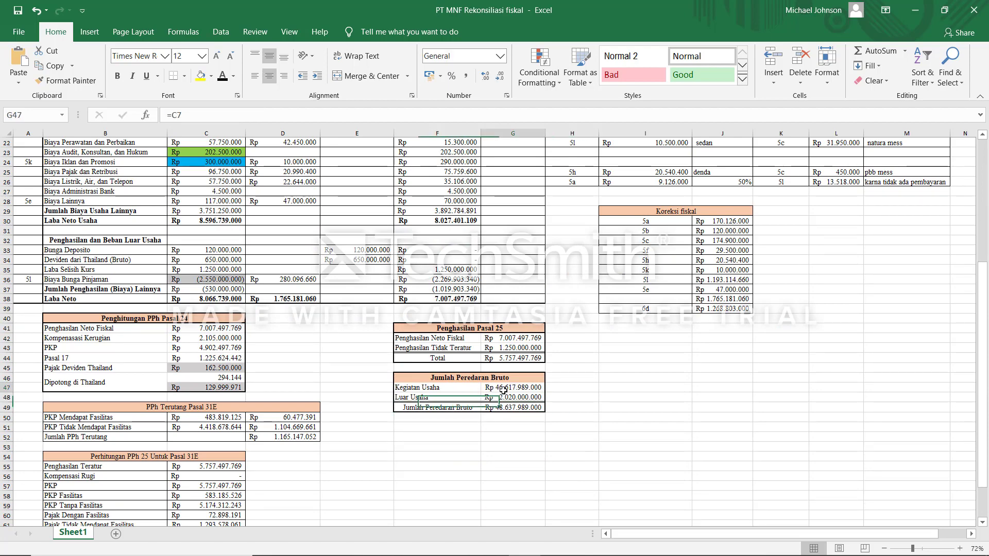
scroll(479, 373, up, 7)
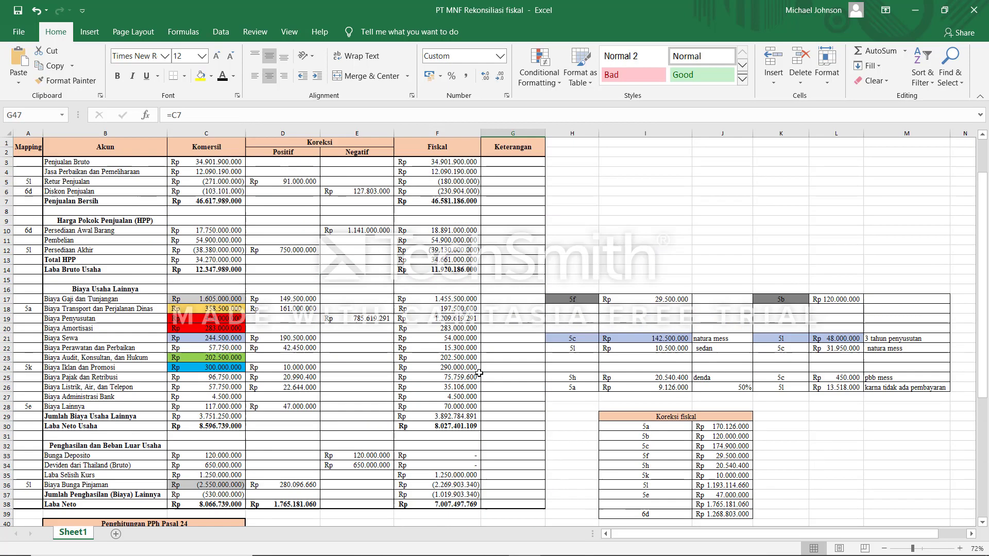
click(208, 202)
Examine which Penghasilan dan Beban Luar Usaha items make up Luar Usaha: Bunga Deposito, Deviden dari Thailand (Bruto) and Laba Selisih Kurs.
scroll(417, 314, down, 6)
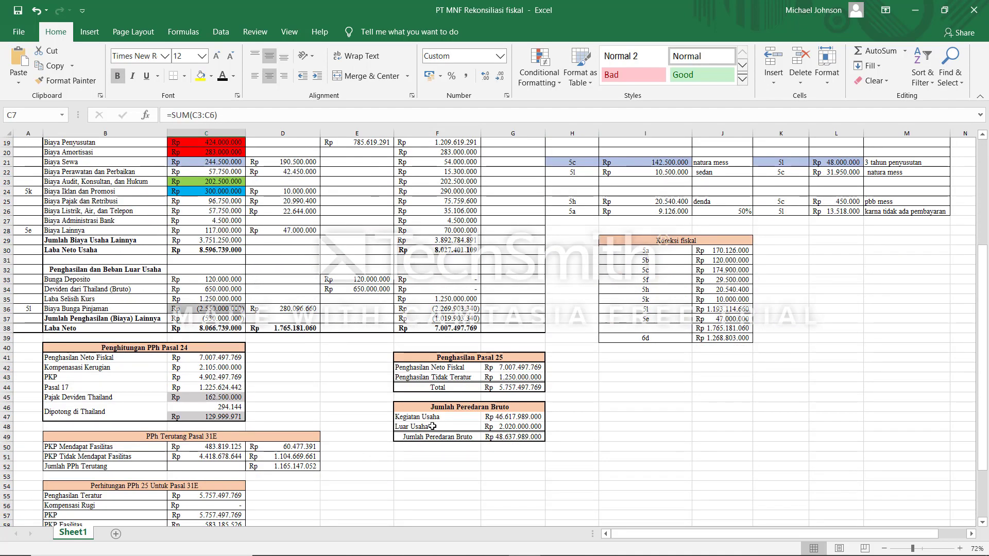
click(112, 267)
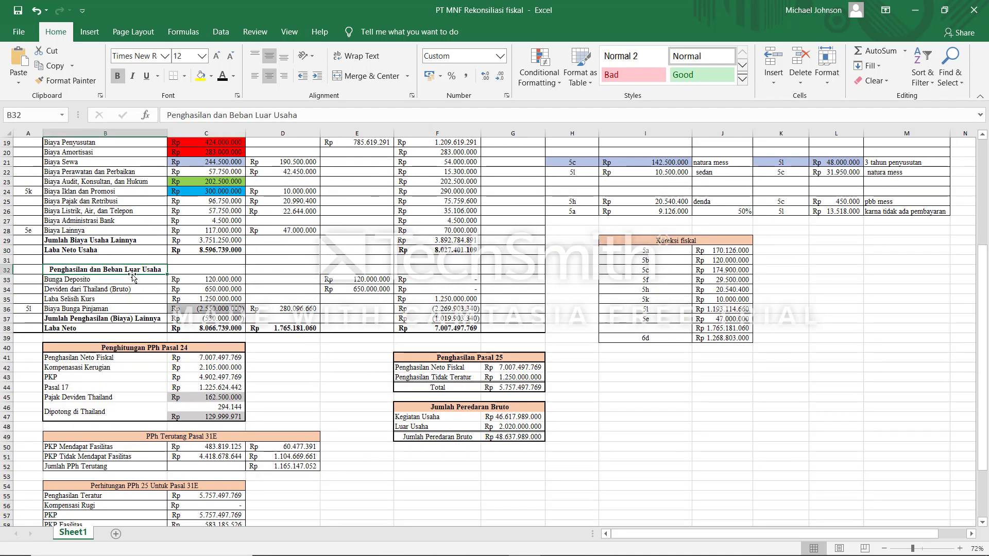
click(117, 286)
click(116, 279)
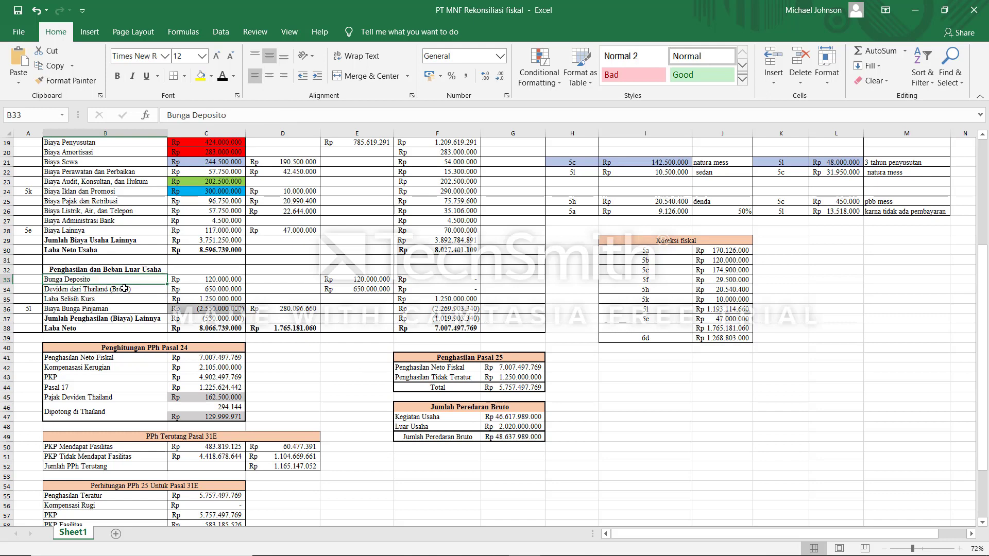
click(127, 290)
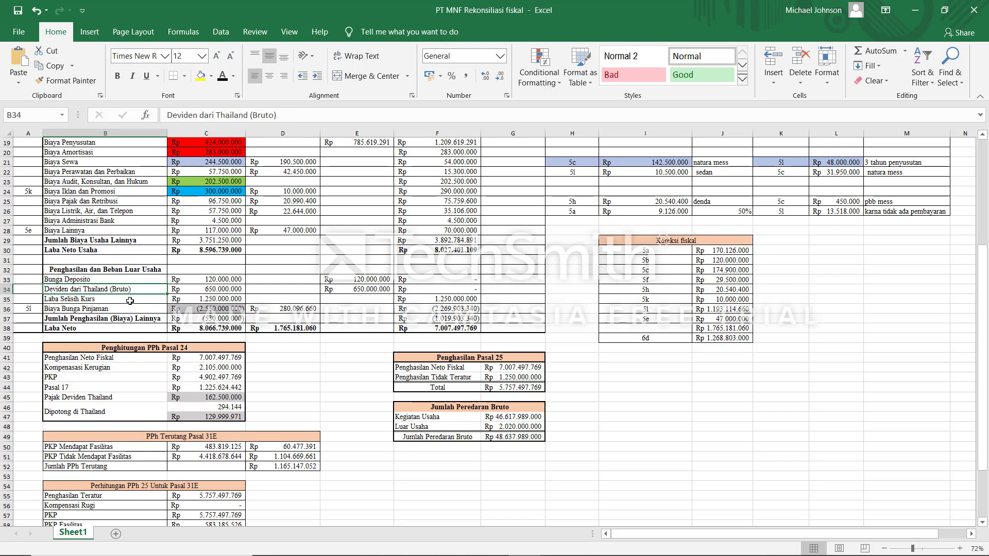
click(130, 300)
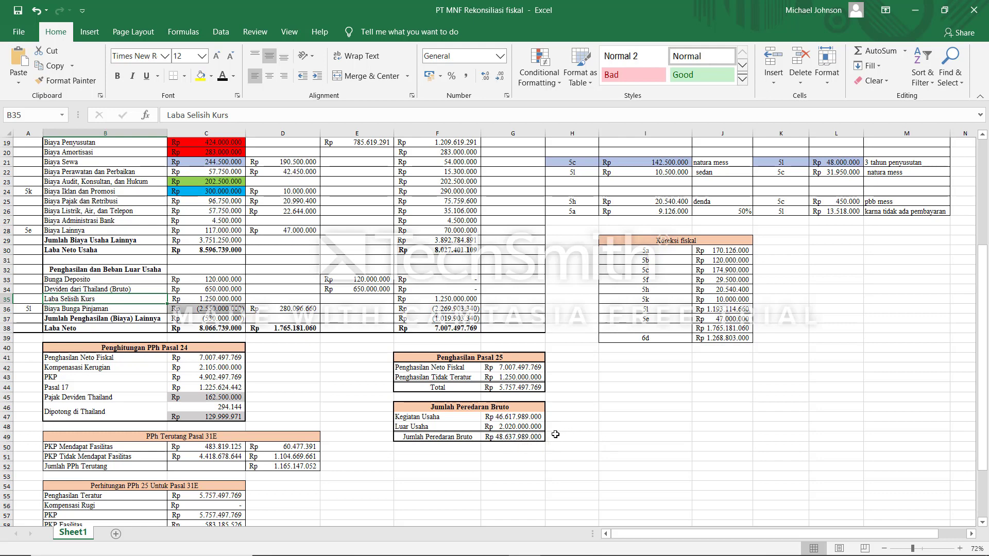
Switch to eSPT and select Tarif PPh Ps.31E ayat (1) as the PPh Terutang rate in the BAG. A - C section.
key(alt+Tab)
click(421, 239)
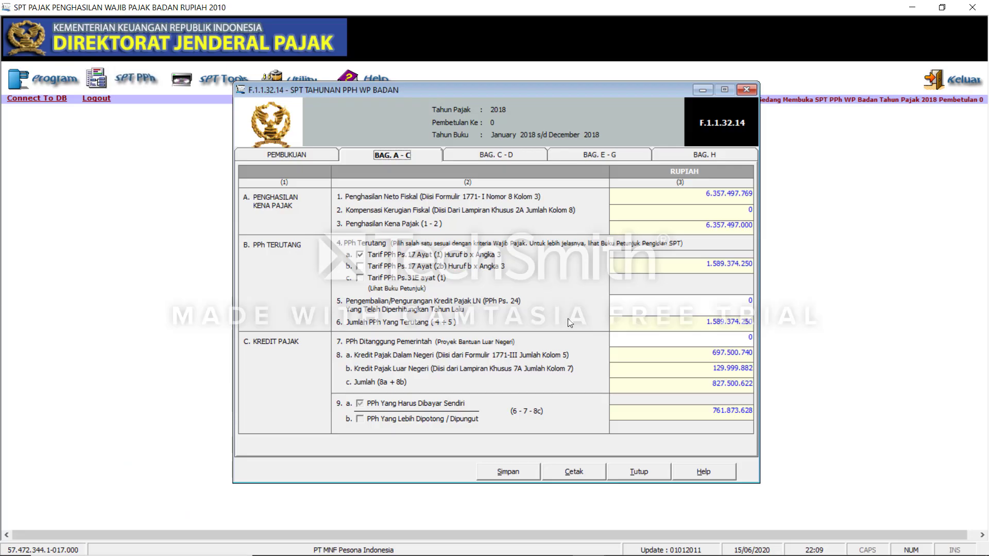
click(368, 283)
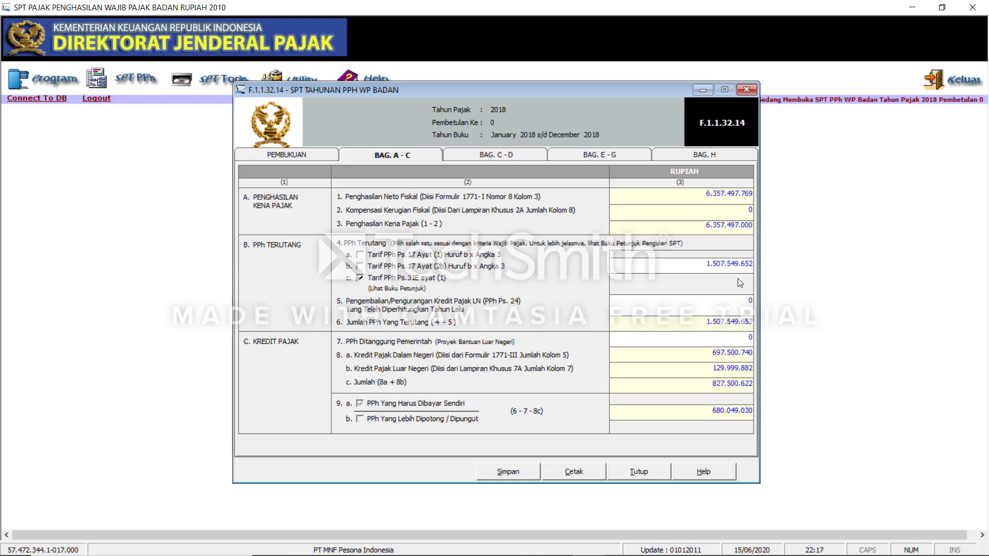
Compare the eSPT tax due with the PPh Terutang Pasal 31E table in Excel, tracing PKP Mendapat Fasilitas and the fiscal Laba Neto.
key(alt+Tab)
click(662, 239)
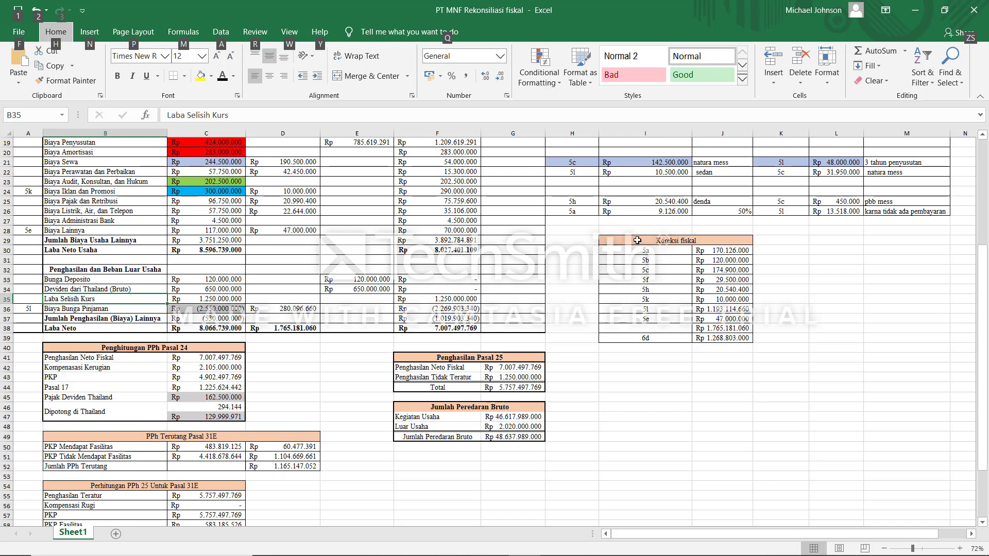
key(alt+Tab)
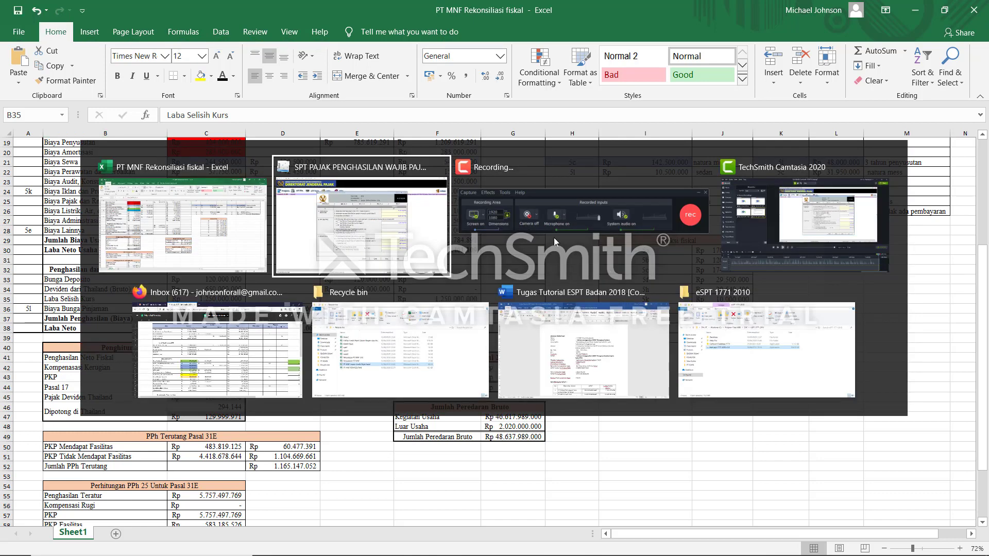
click(389, 233)
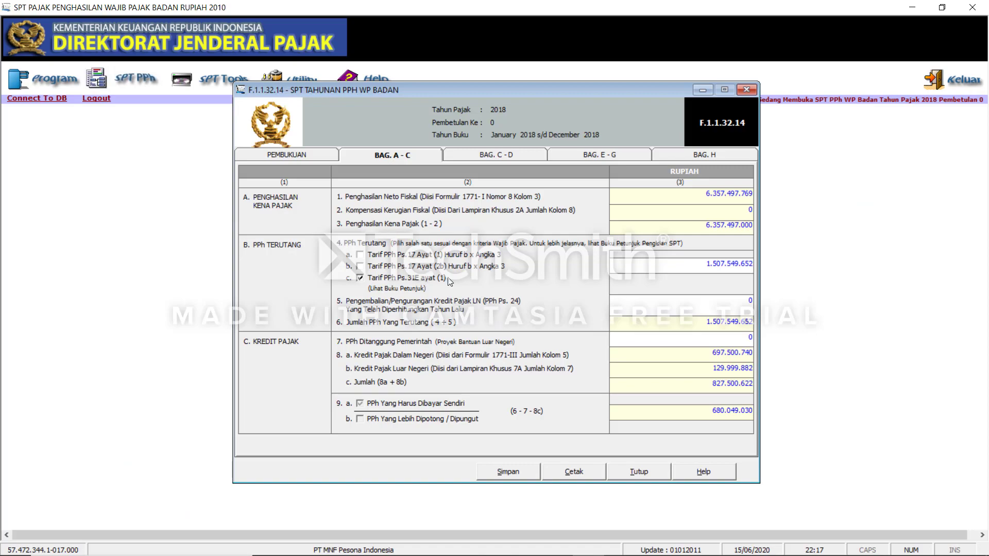
key(alt+Tab)
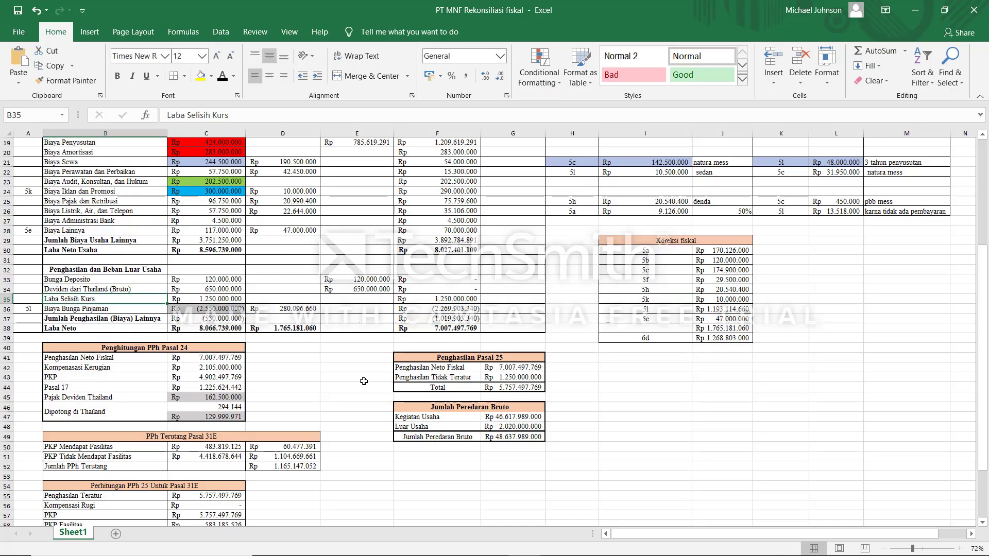
key(alt)
scroll(287, 407, down, 3)
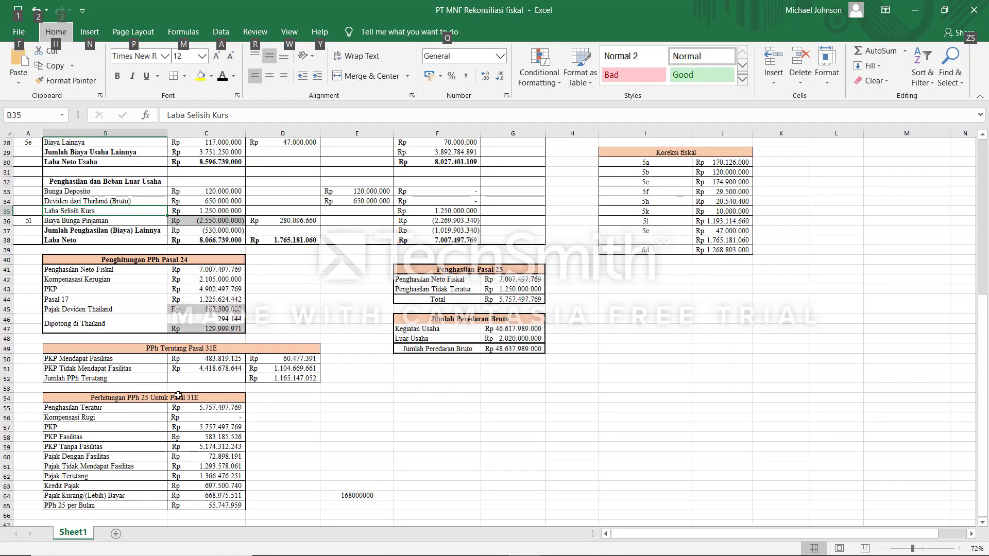
scroll(179, 395, down, 1)
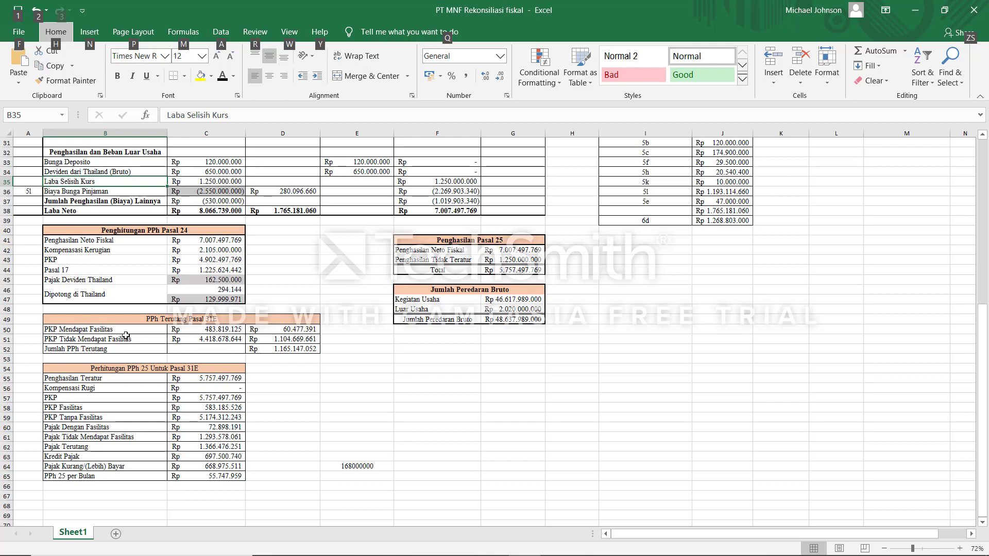
click(204, 334)
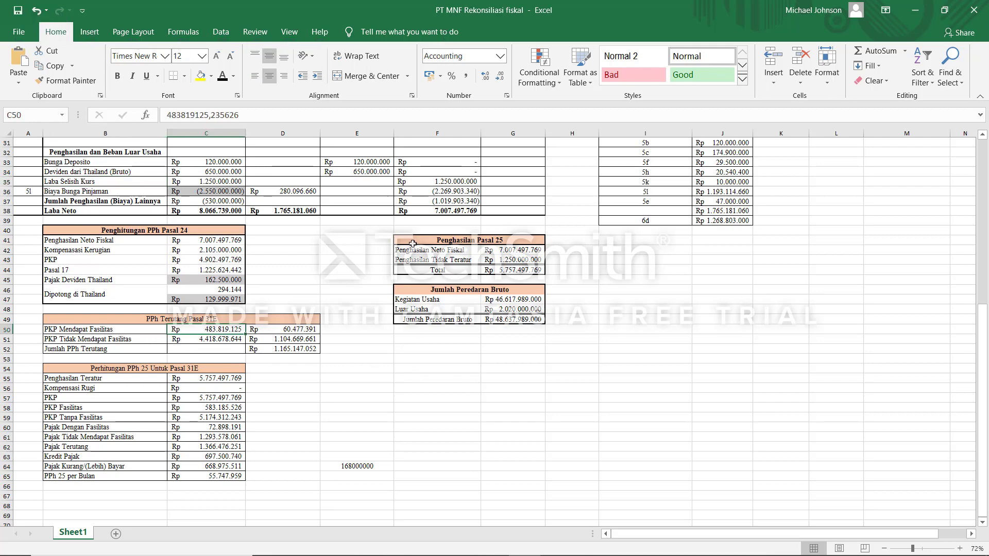
click(467, 212)
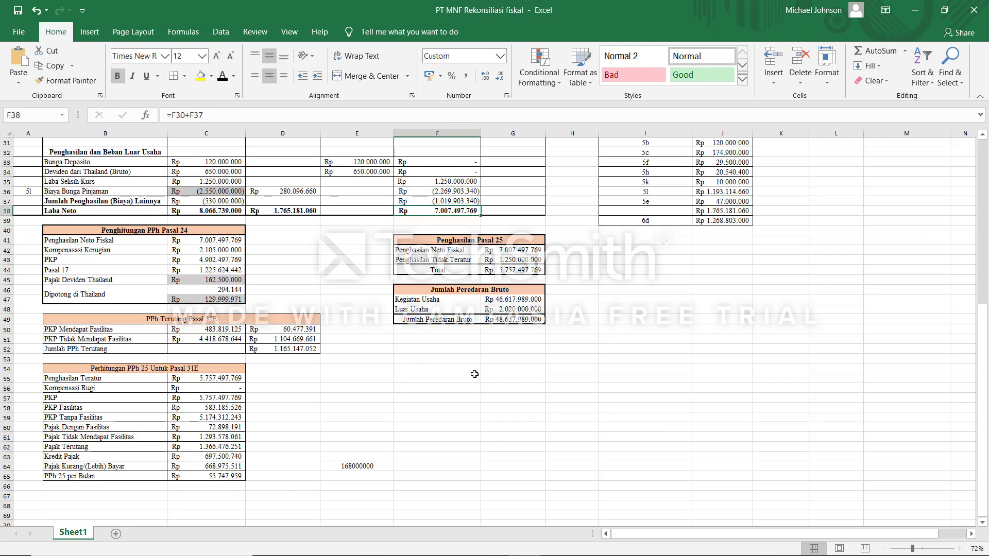
click(475, 351)
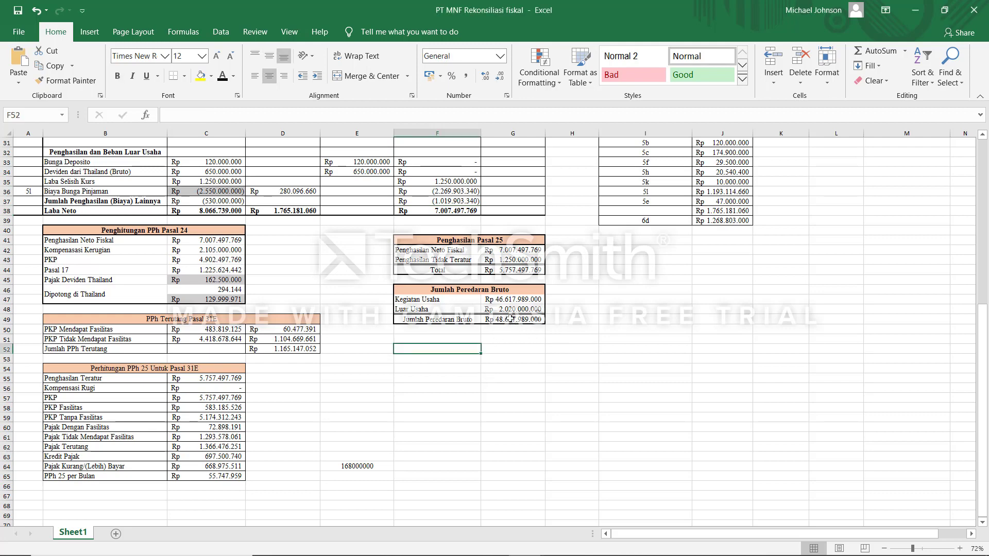
Try to copy the fiscal Laba Neto formula from F38 into cell F55.
click(449, 357)
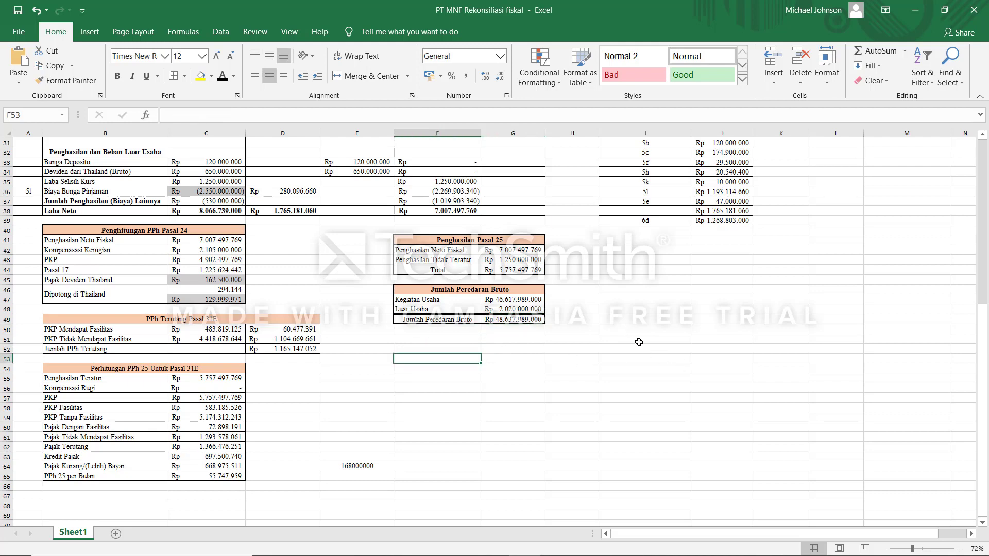
click(507, 387)
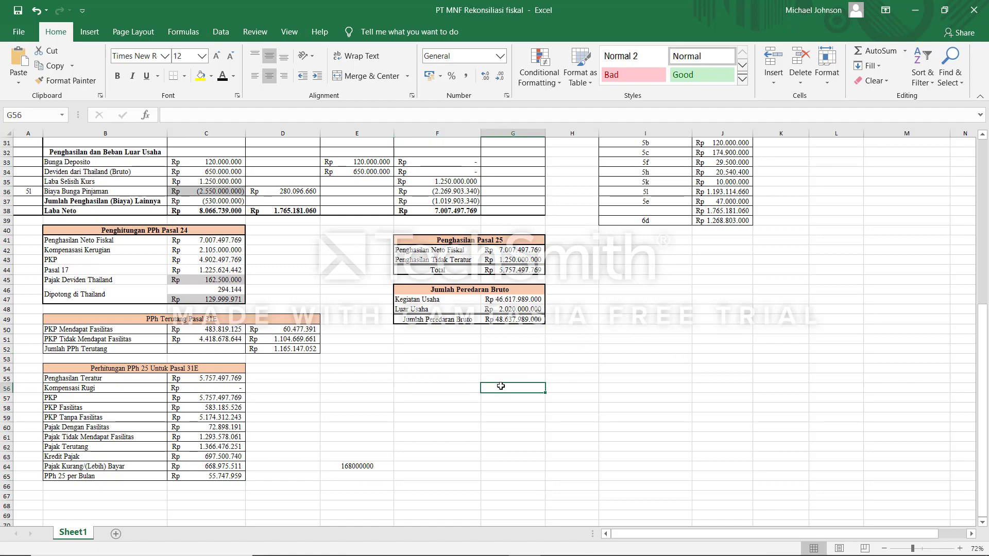
click(435, 210)
scroll(464, 206, up, 10)
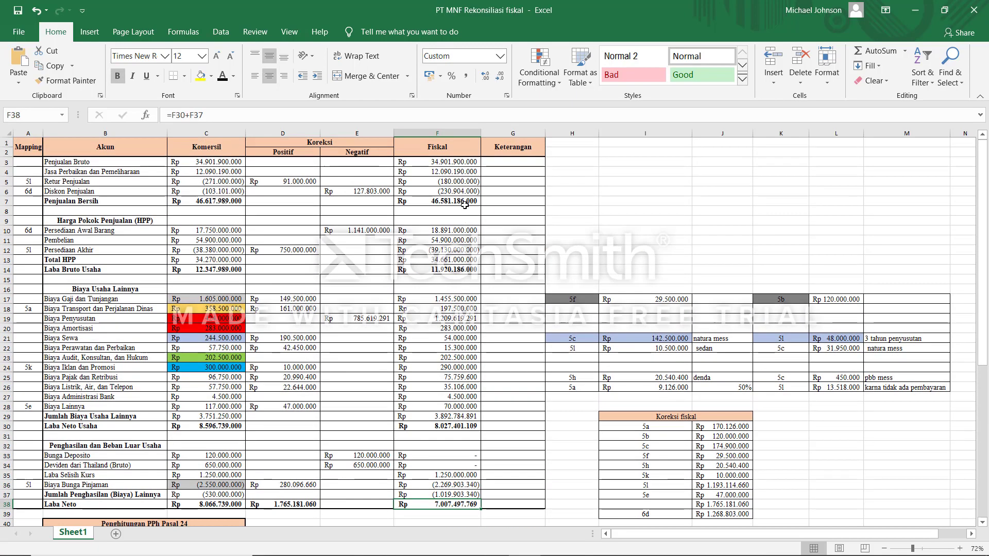
scroll(452, 328, down, 9)
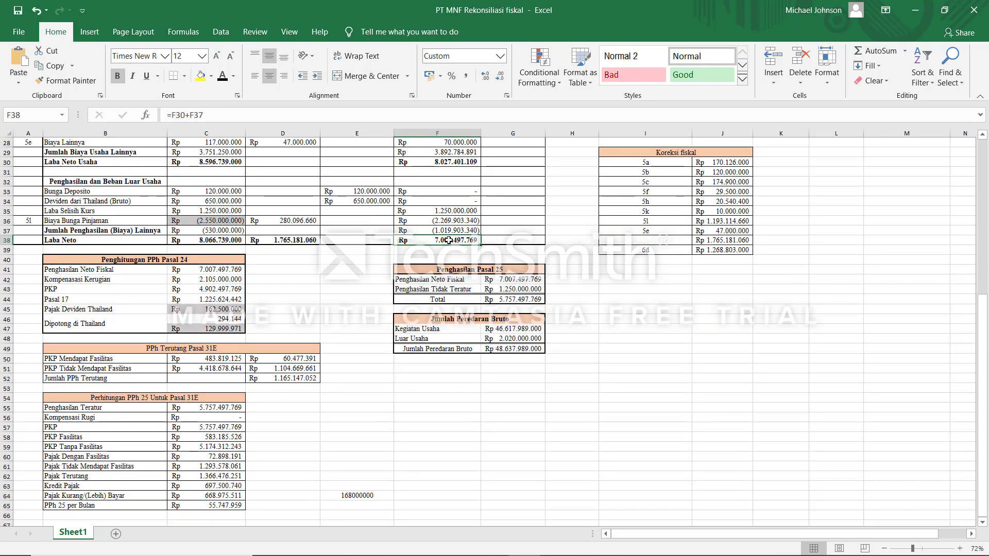
key(ctrl+c)
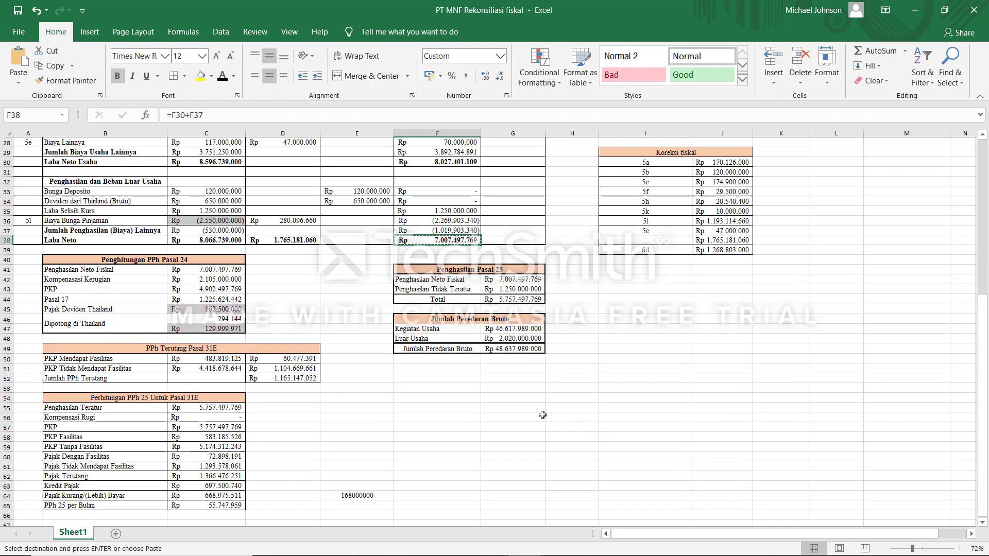
click(448, 407)
key(ctrl+v)
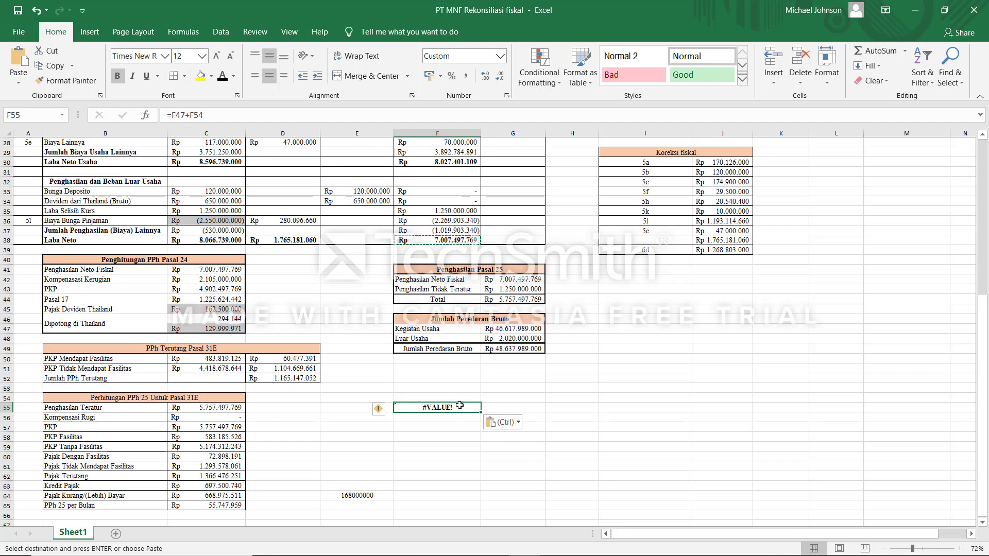
key(ctrl+z)
Copy the fiscal Laba Neto from F38 and paste it as a plain value into F53.
click(439, 240)
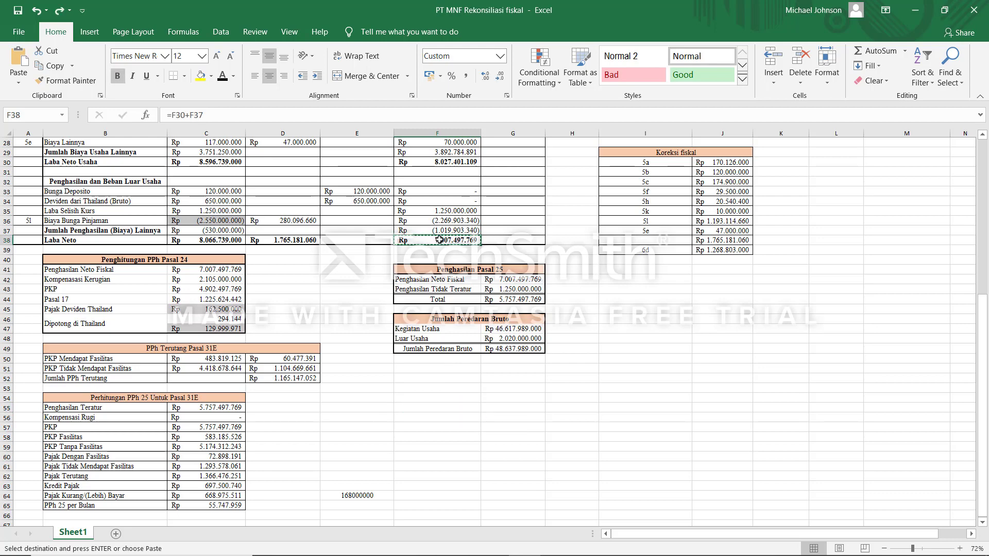
right_click(439, 240)
click(480, 269)
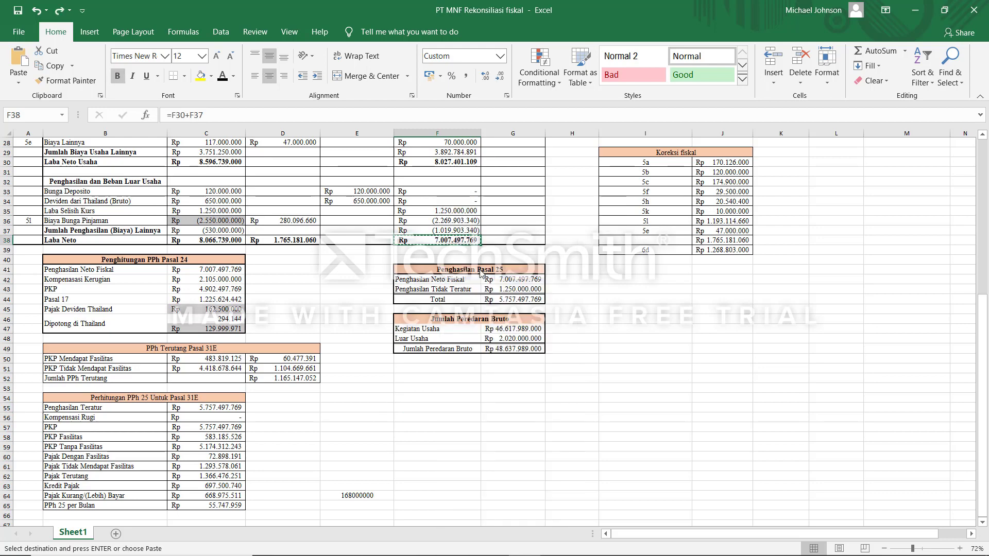
right_click(432, 387)
click(459, 152)
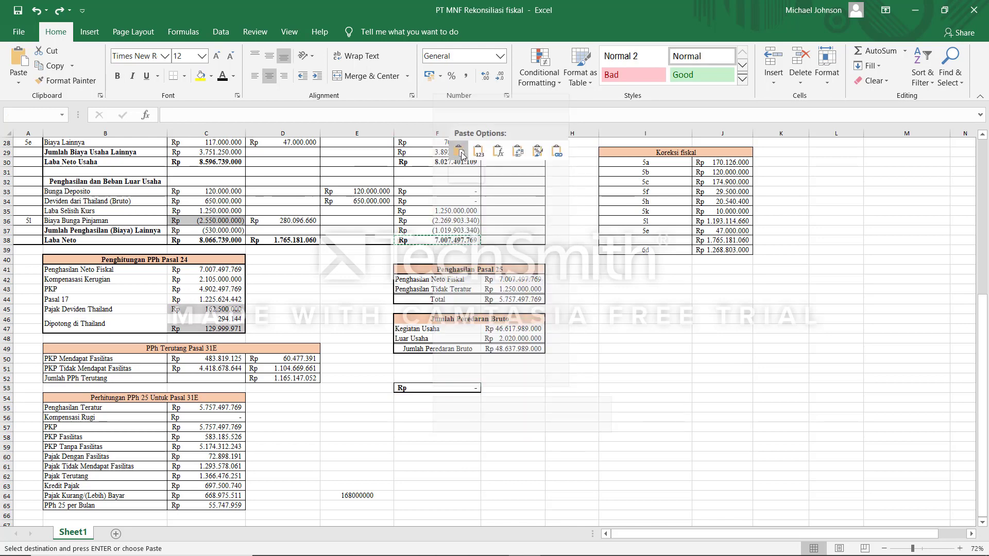
click(477, 152)
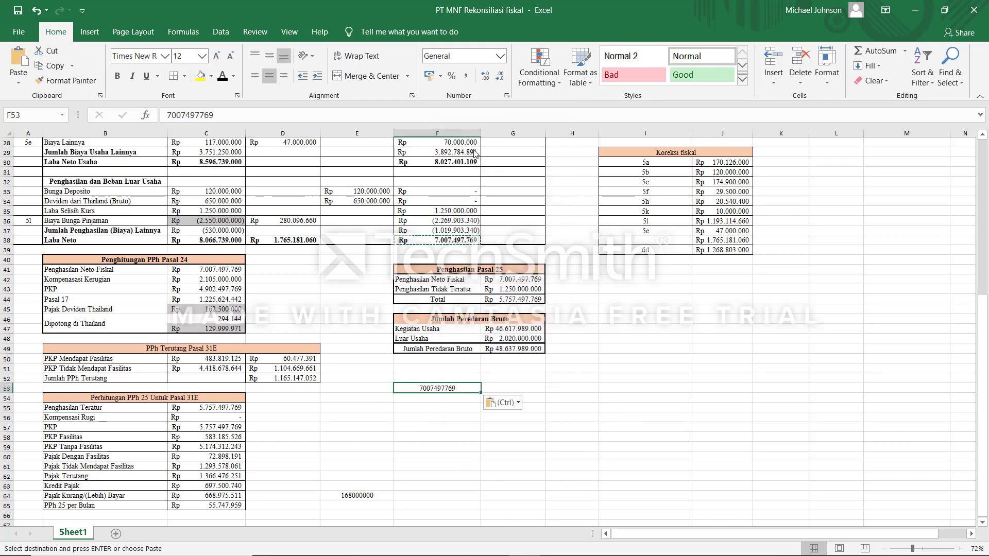
click(557, 396)
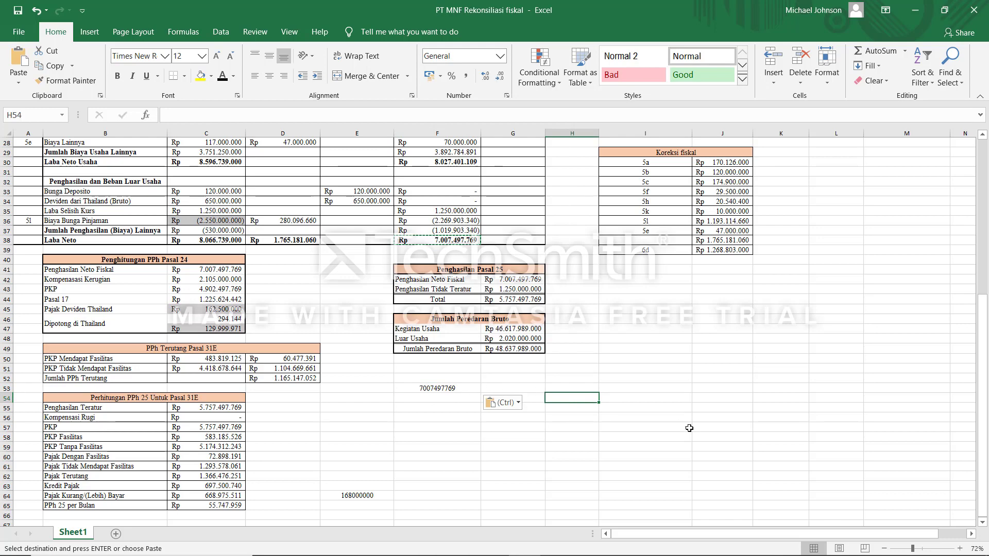
Switch to eSPT, minimize the SPT Tahunan PPh WP Badan form and open the Perhitungan Kompensasi Kerugian Fiskal attachment.
key(alt+Tab)
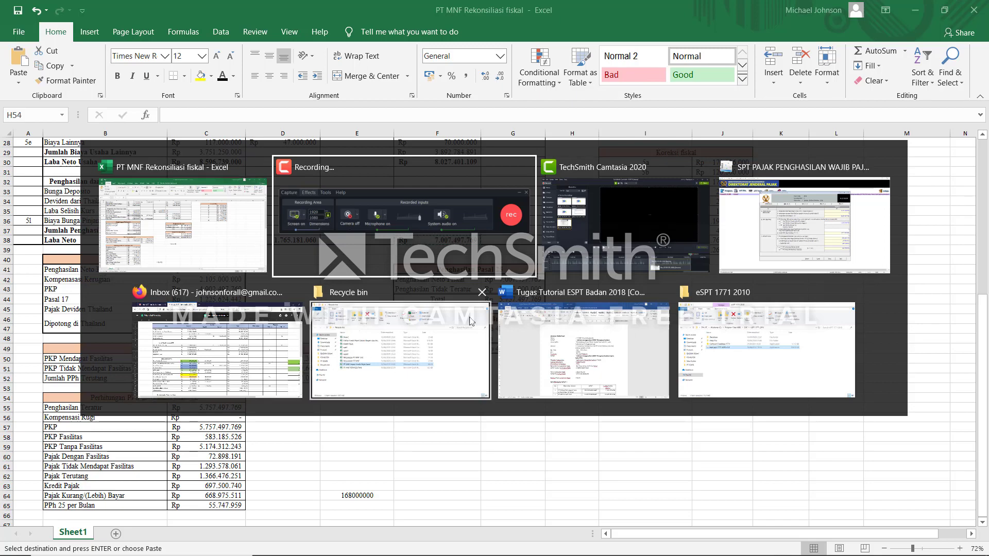
click(819, 245)
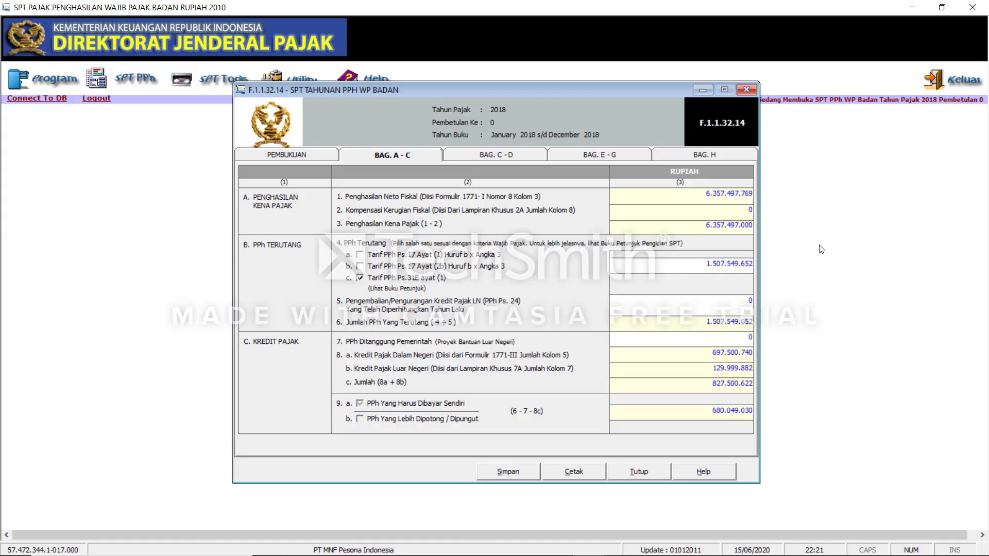
click(702, 90)
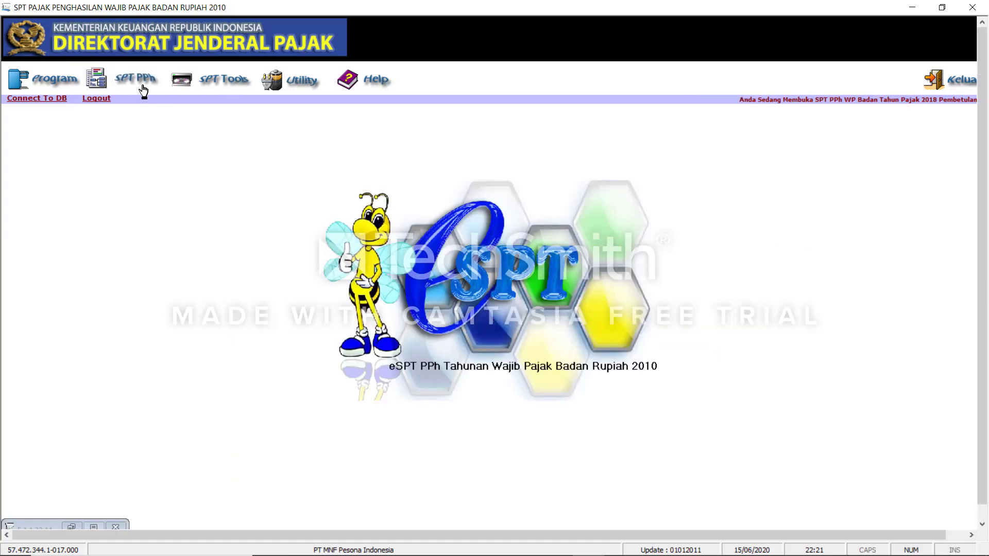
click(138, 86)
mouse_move(159, 101)
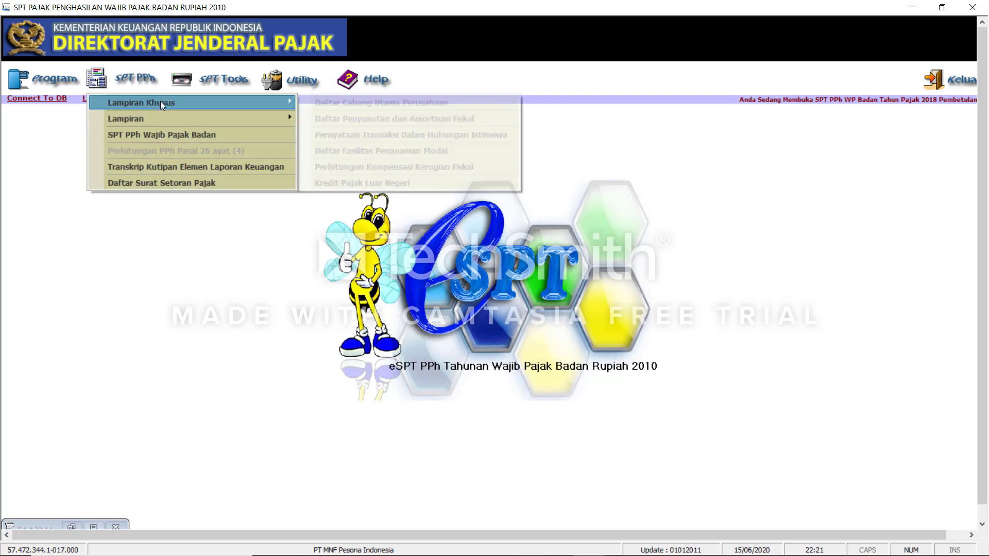
click(353, 166)
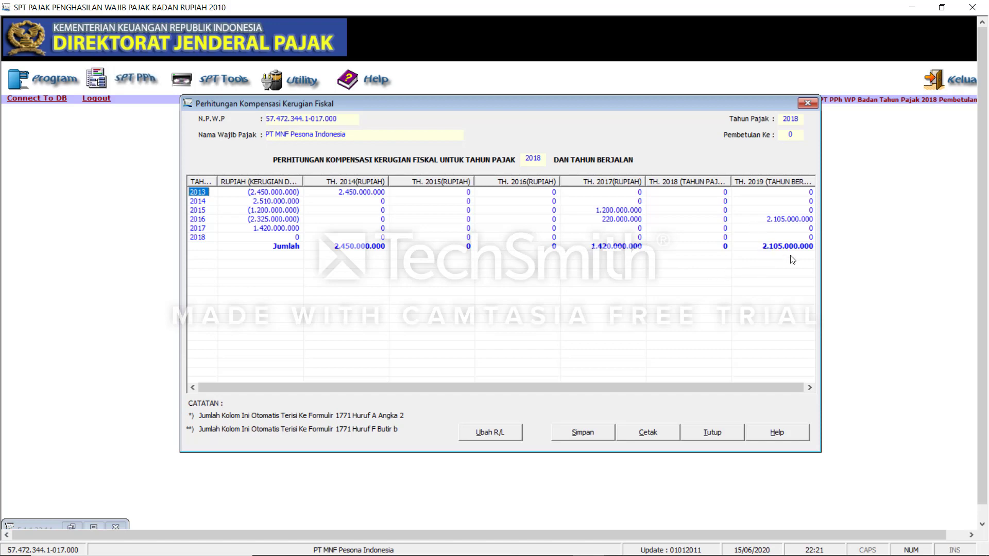
key(alt+Tab)
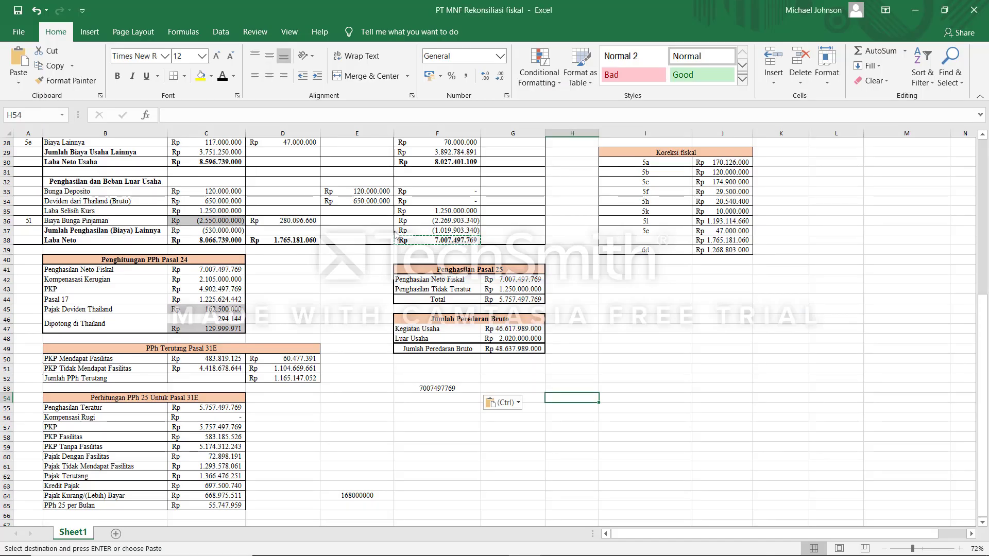
click(449, 399)
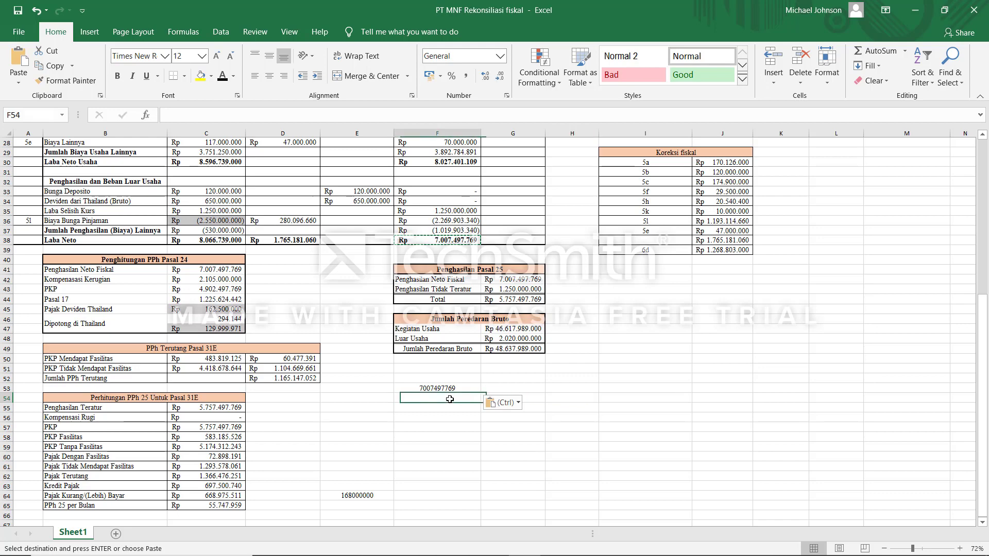
alt+click(449, 399)
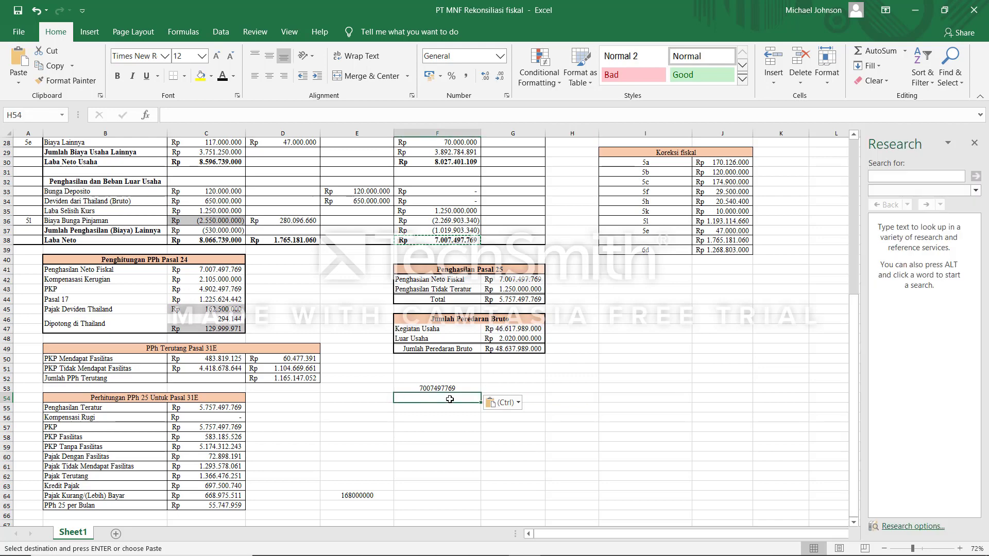
text(2)
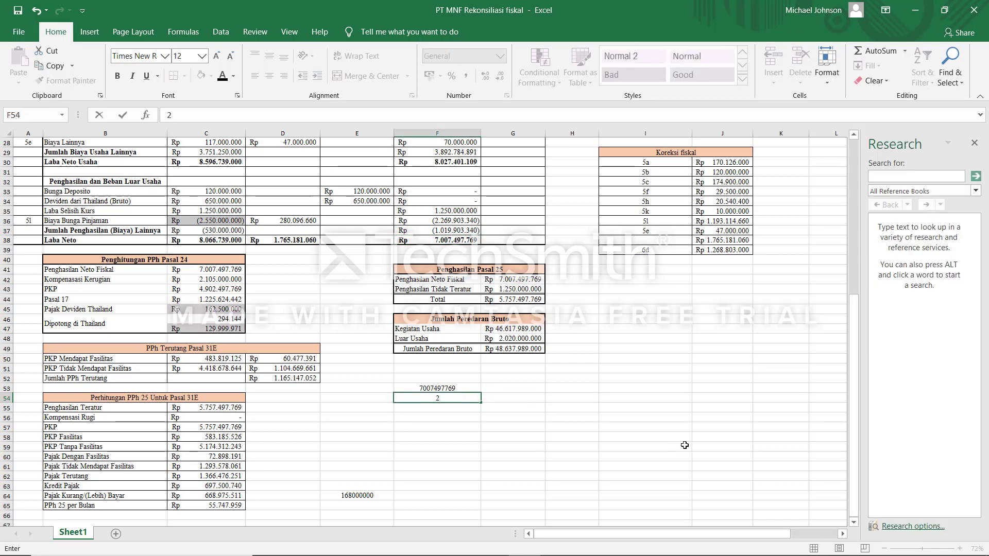
click(973, 144)
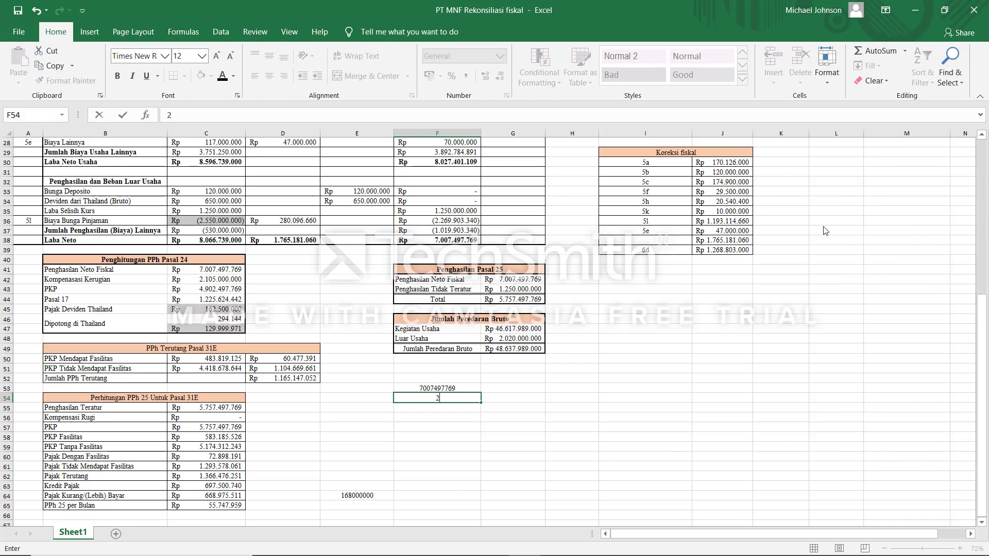
text(10)
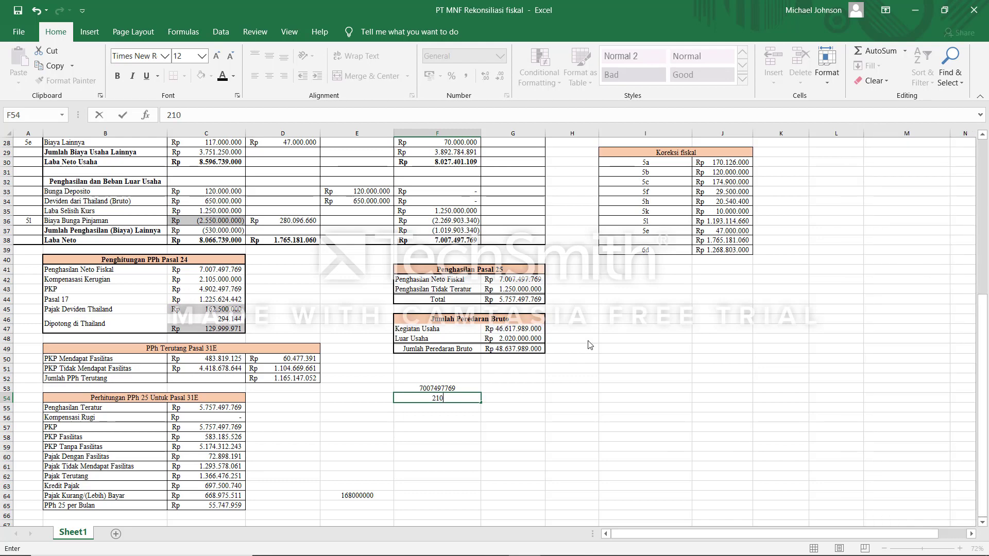
text(5000000)
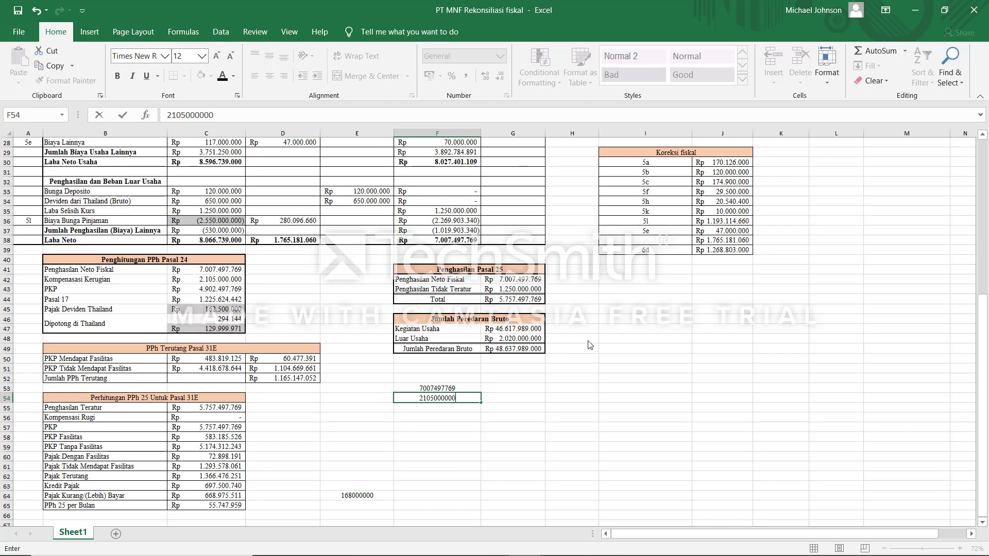
click(453, 413)
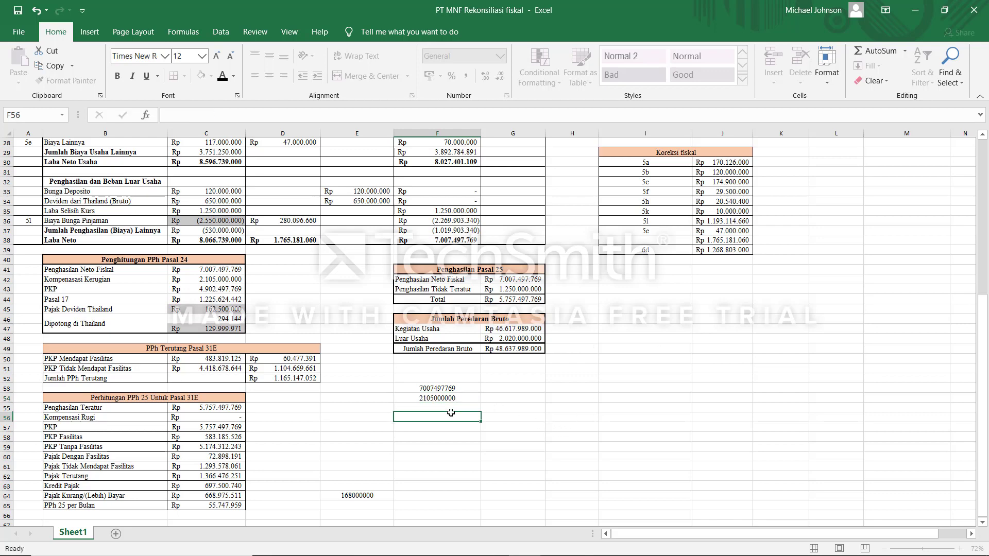
Calculate the taxable income in F55 with the formula =F53-F54.
click(467, 390)
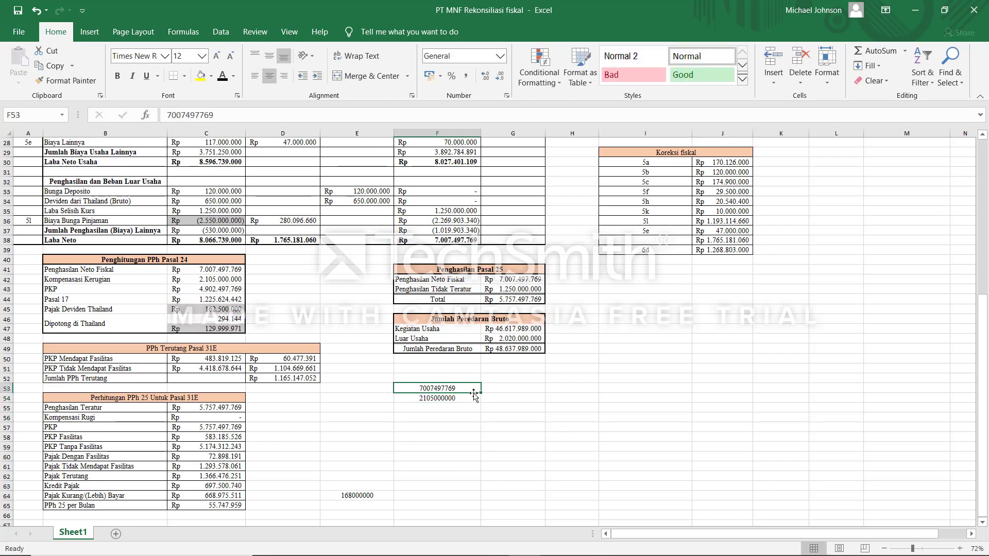
click(454, 409)
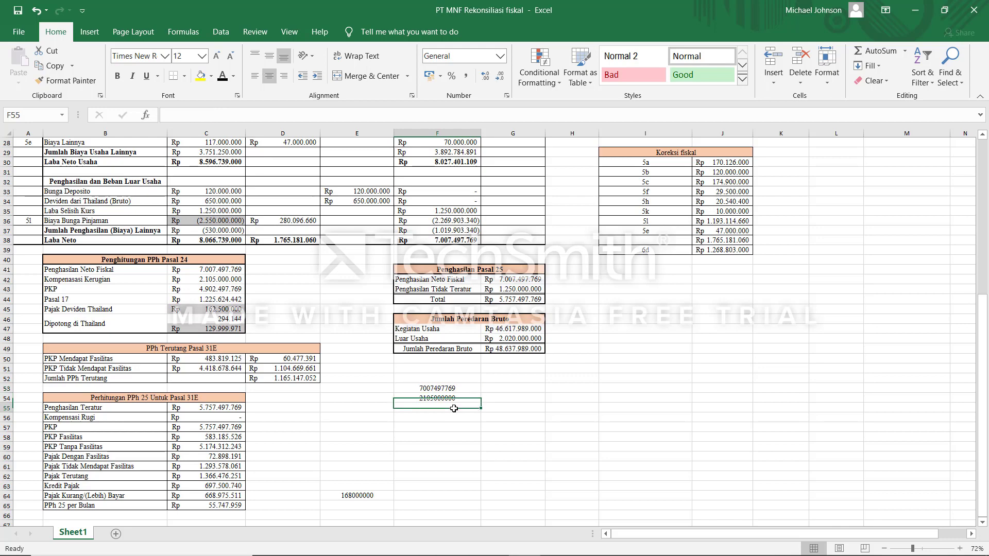
text(=)
click(449, 389)
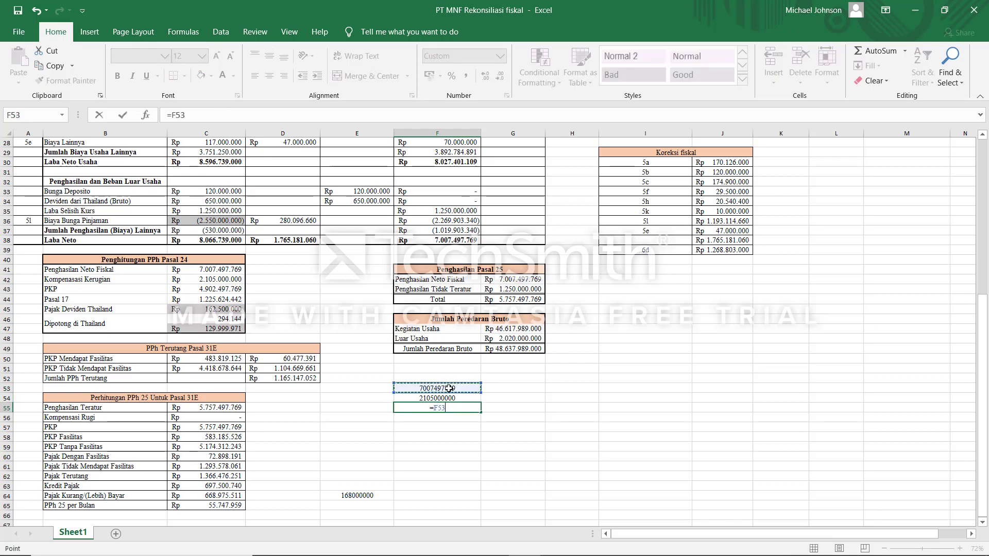
text(-)
click(450, 398)
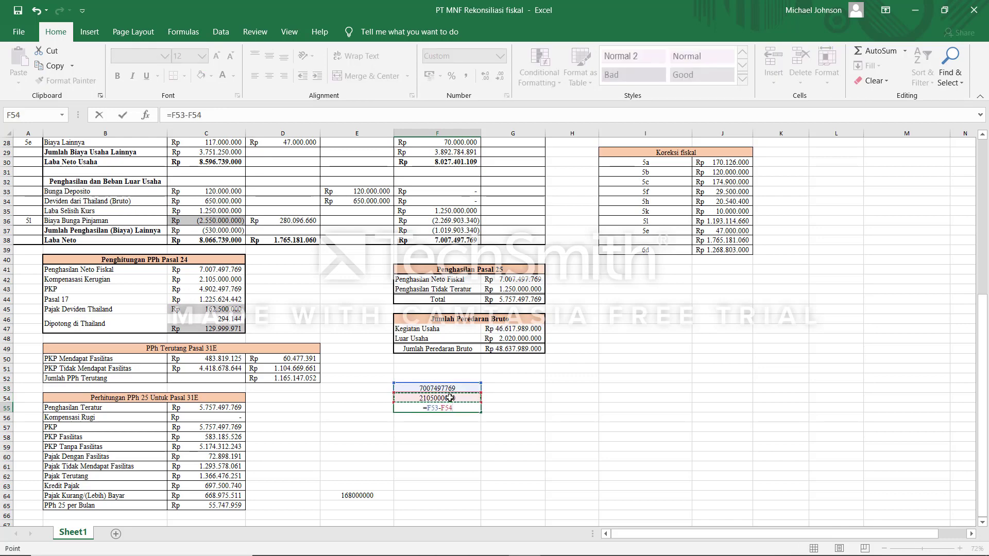
key(Return)
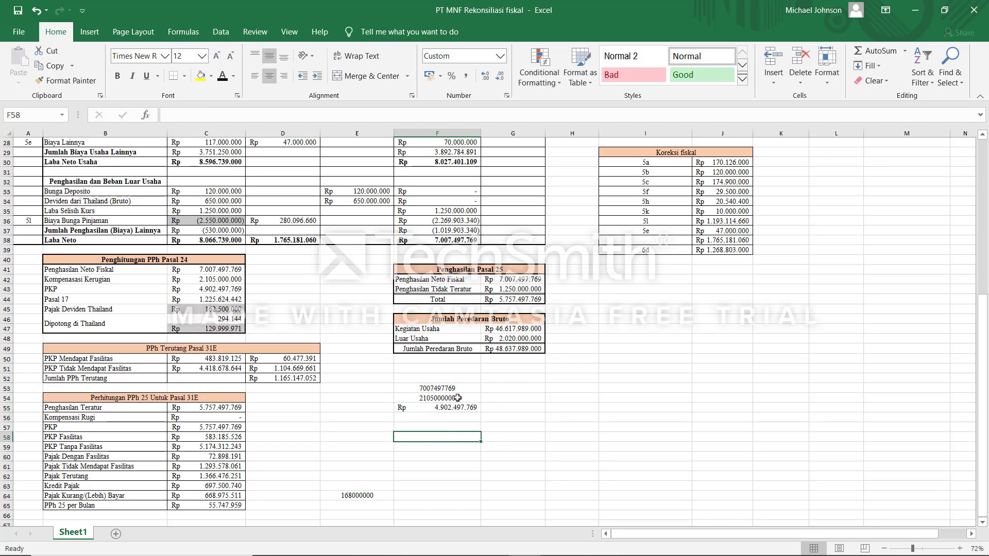
Label the calculated taxable income by entering PKP in E55.
click(452, 411)
click(379, 409)
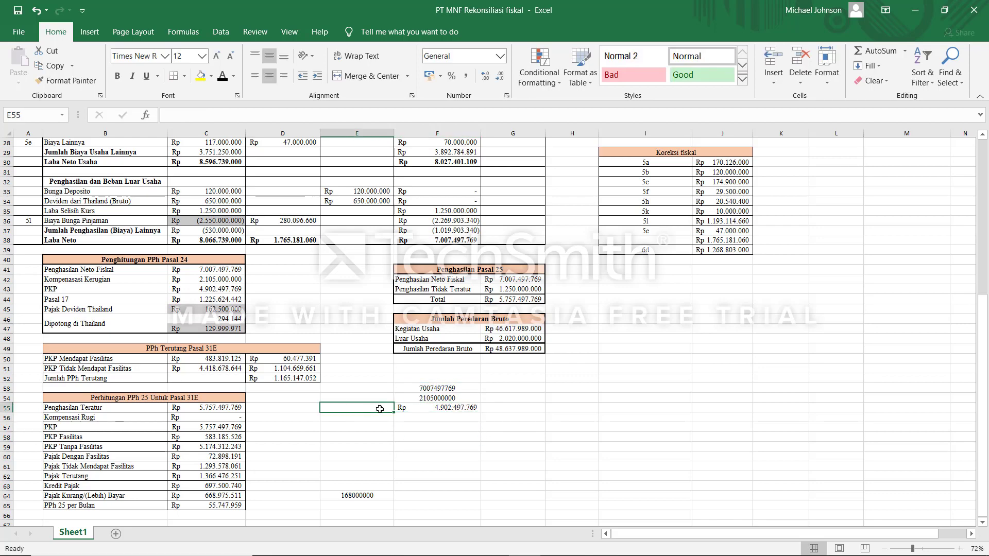
text(PKP)
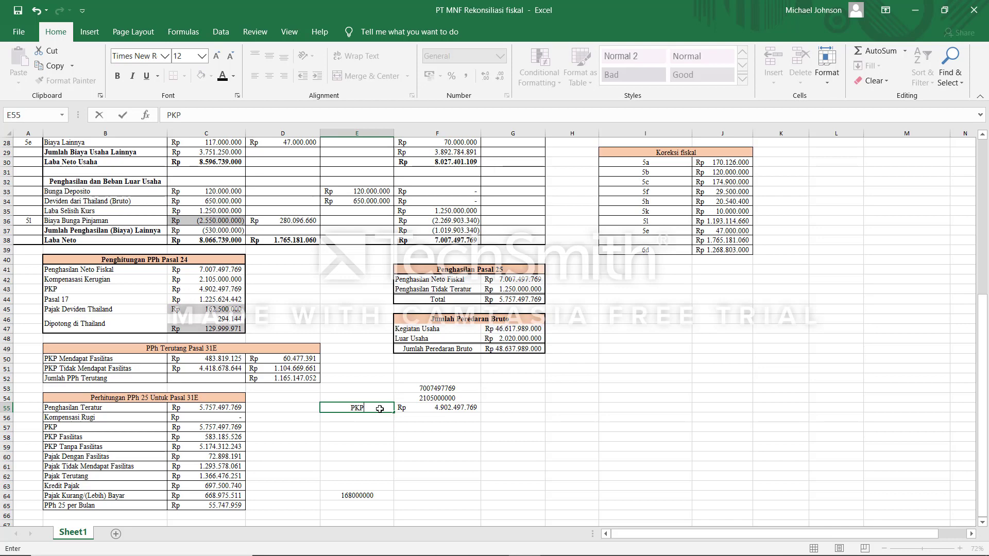
click(430, 423)
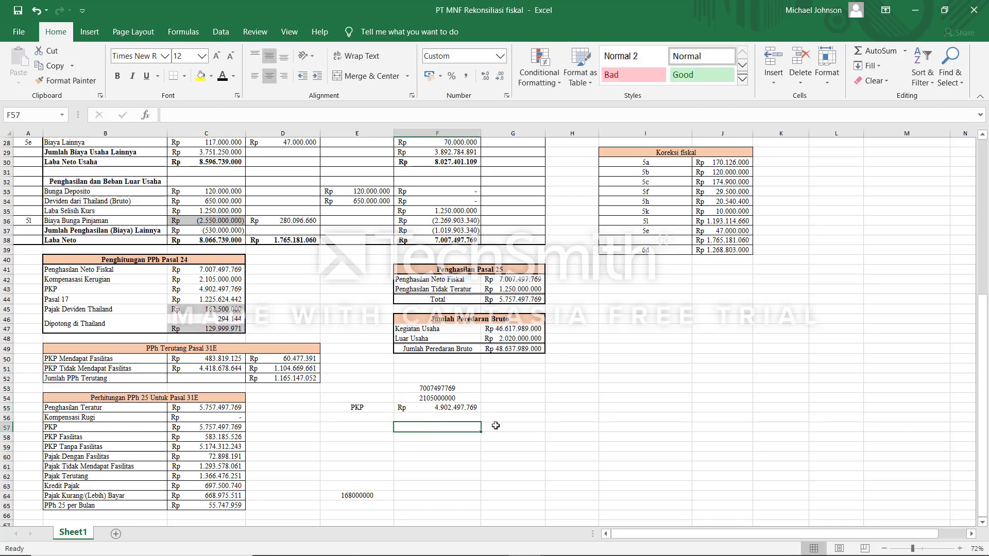
click(458, 410)
click(354, 395)
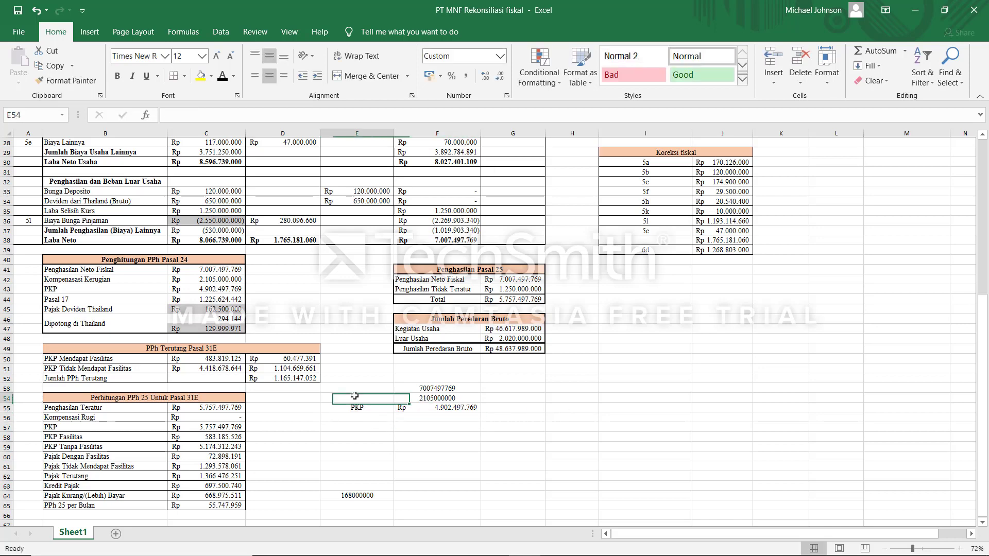
text(KO)
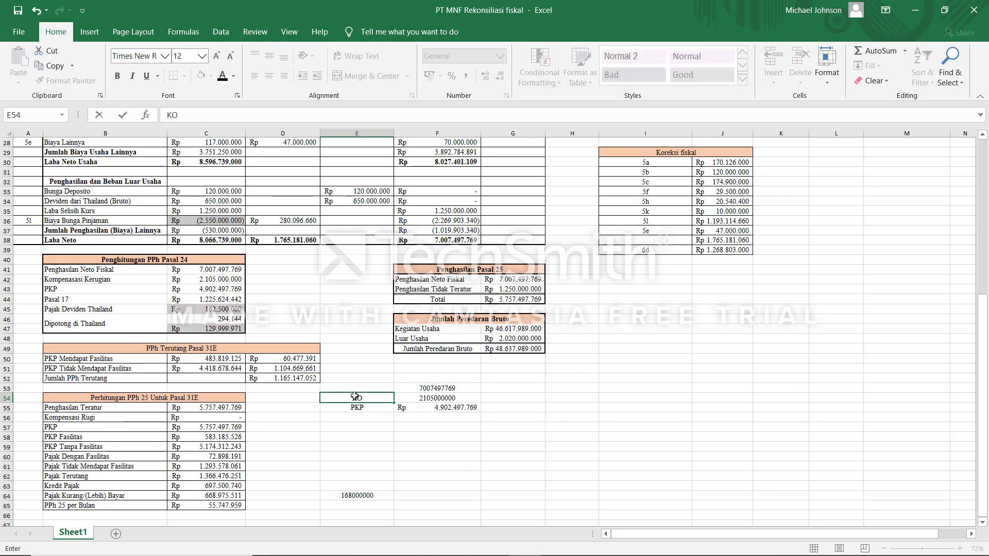
key(BackSpace)
key(BackSpace)
text(onpensasi)
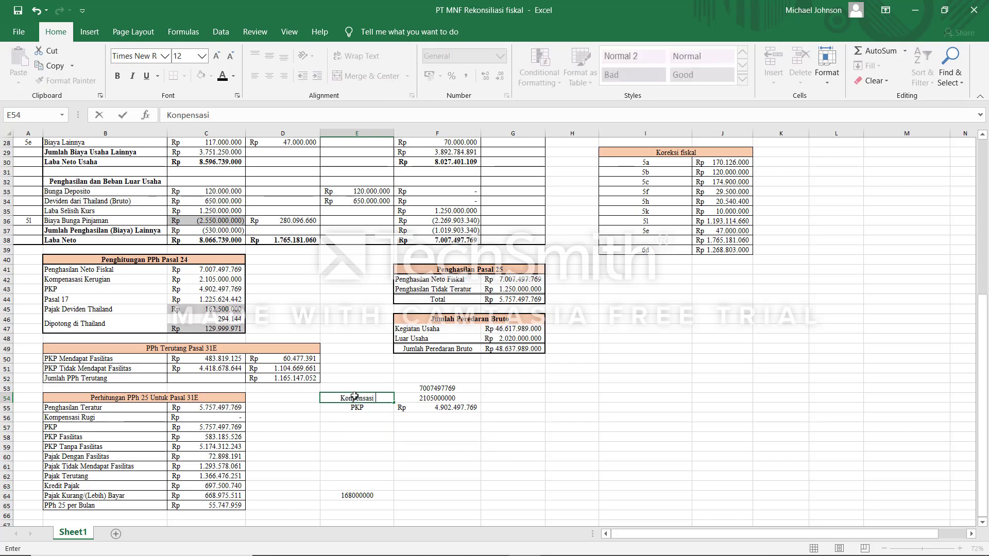
text( Kerugian)
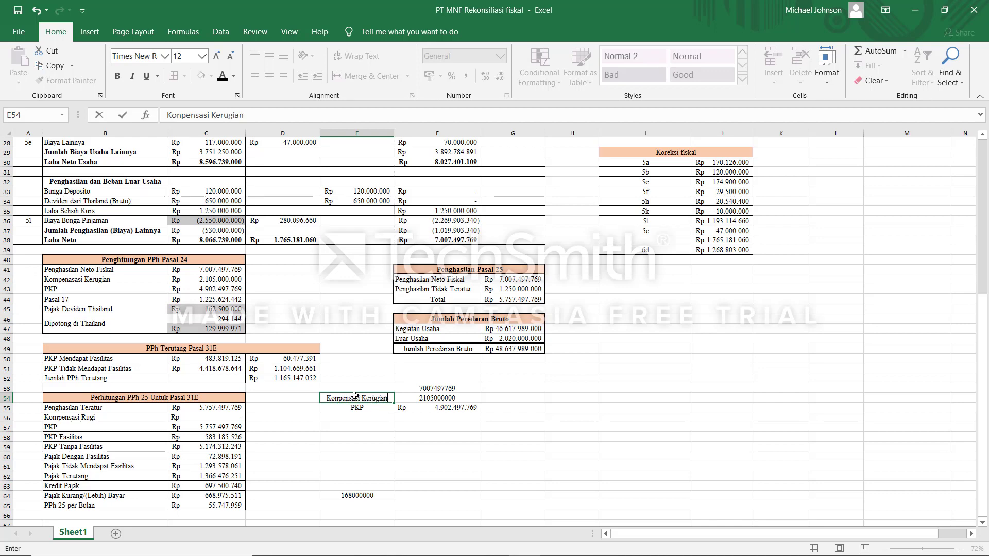
click(457, 435)
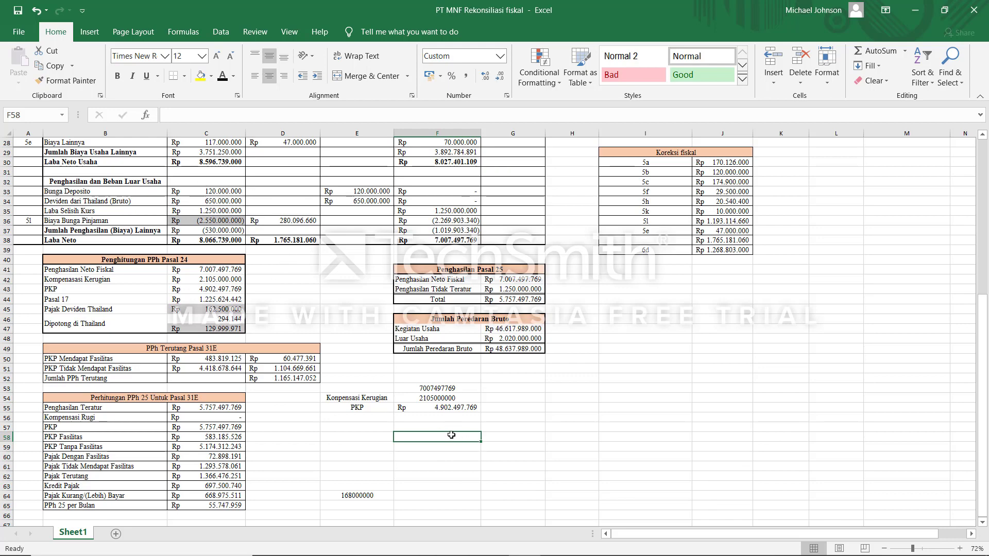
text(48)
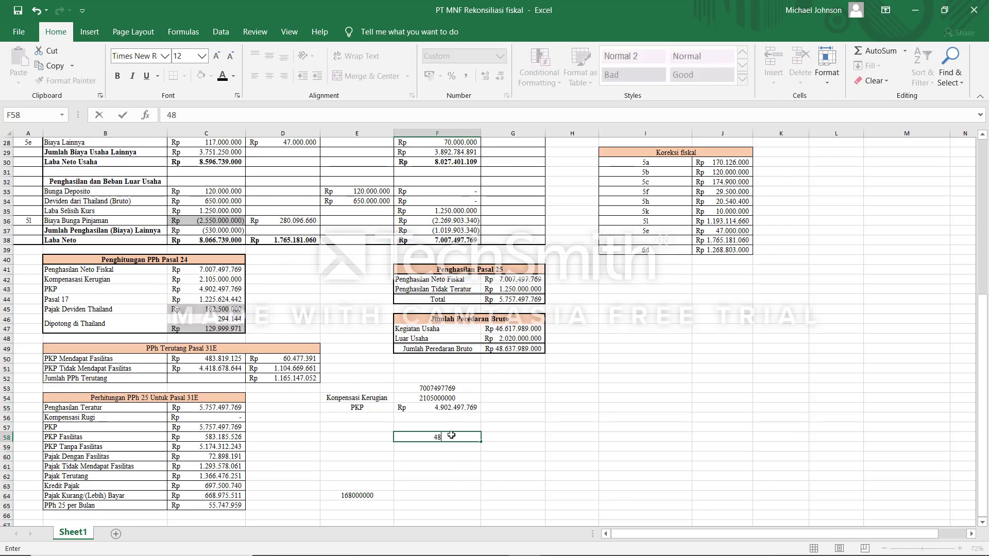
text(00000000)
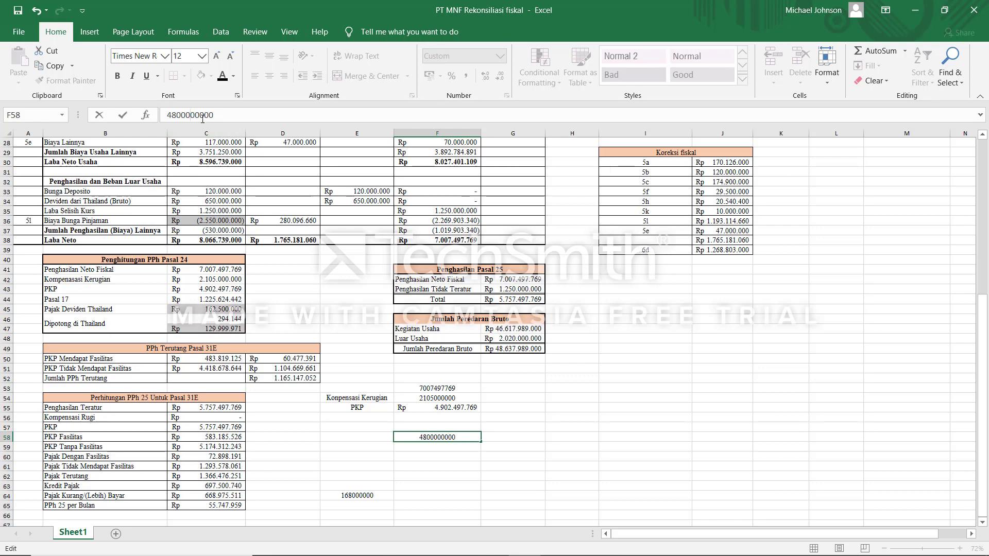
click(464, 438)
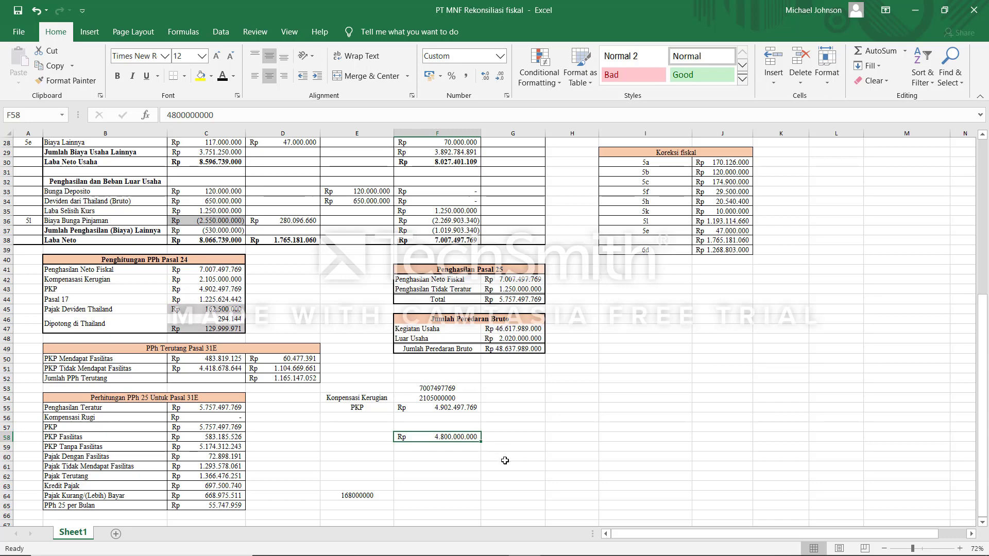
click(456, 436)
click(222, 115)
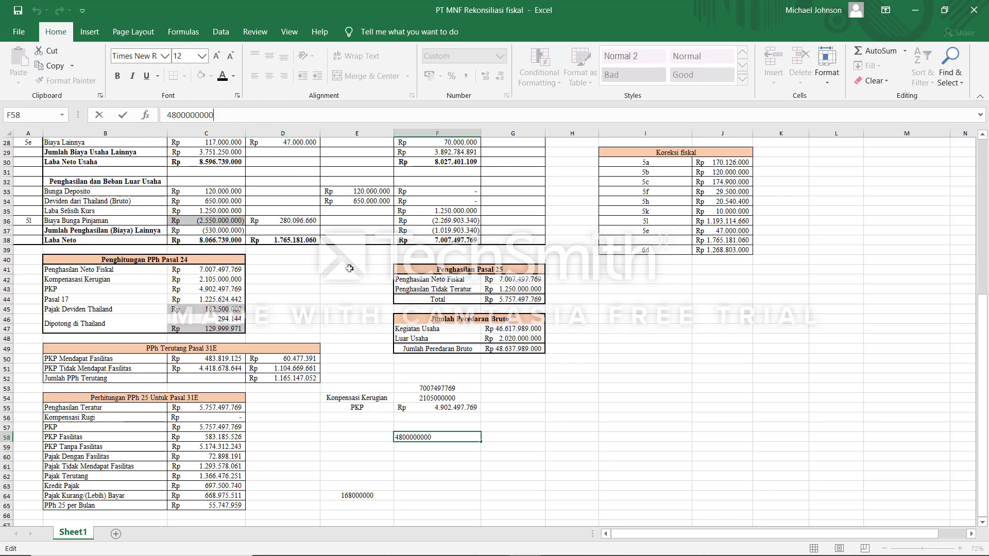
click(441, 448)
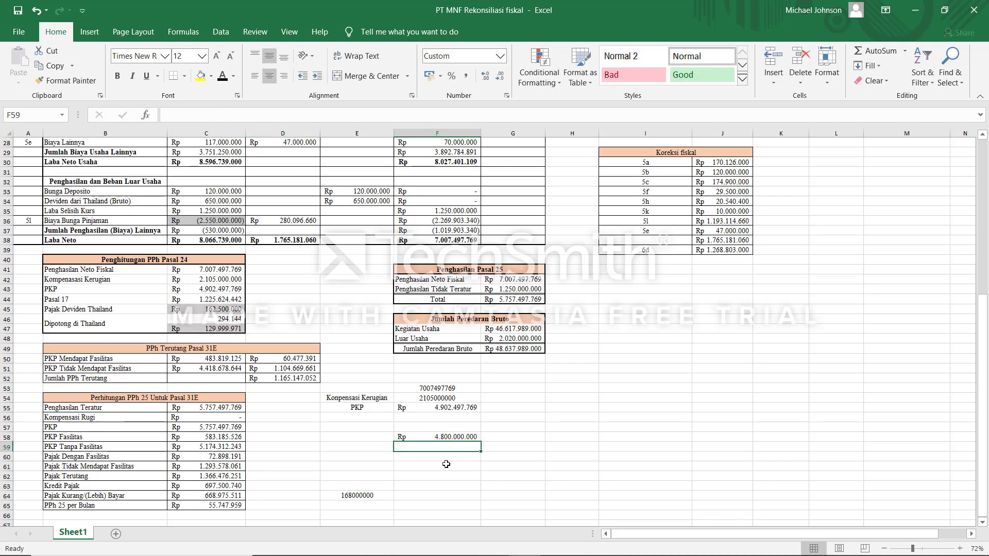
click(447, 462)
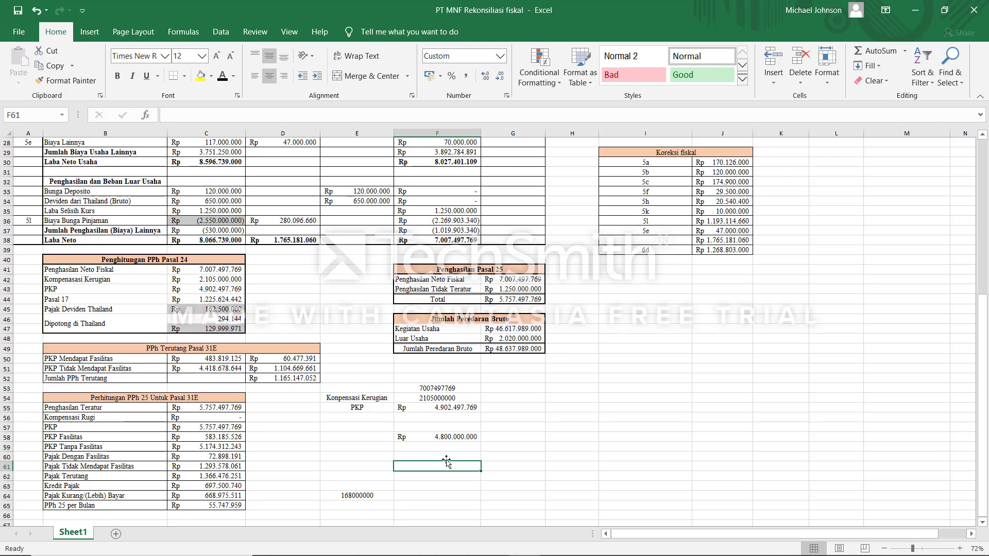
click(447, 436)
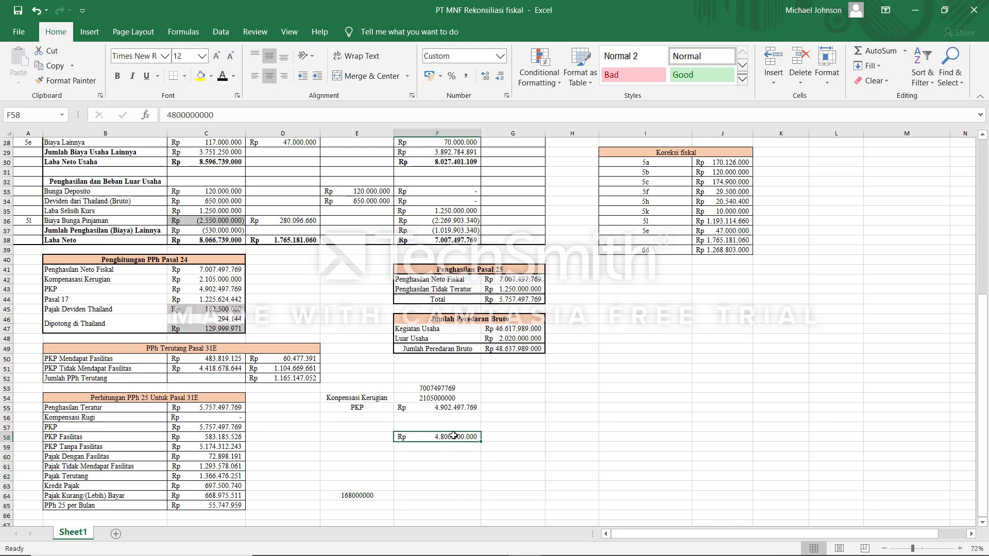
click(191, 122)
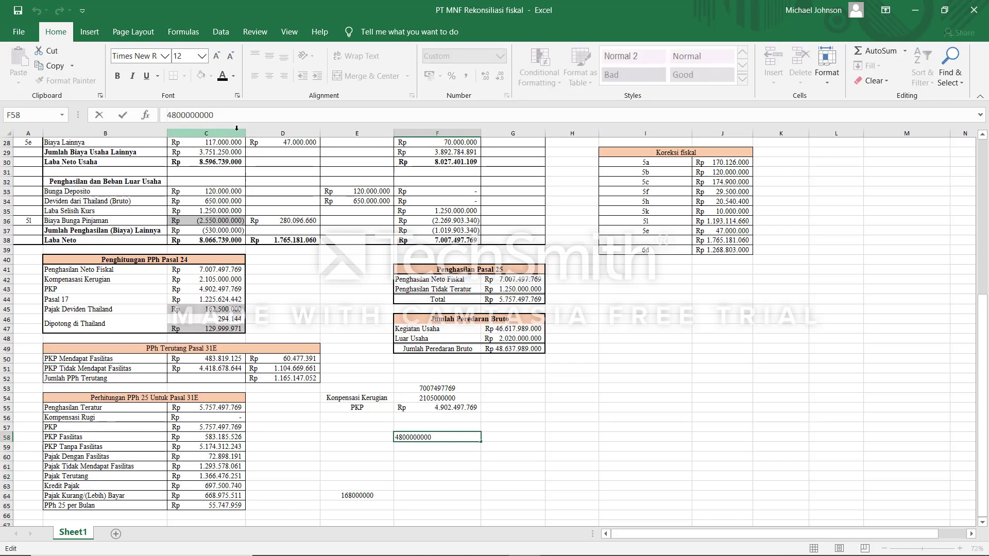
text(=)
click(224, 112)
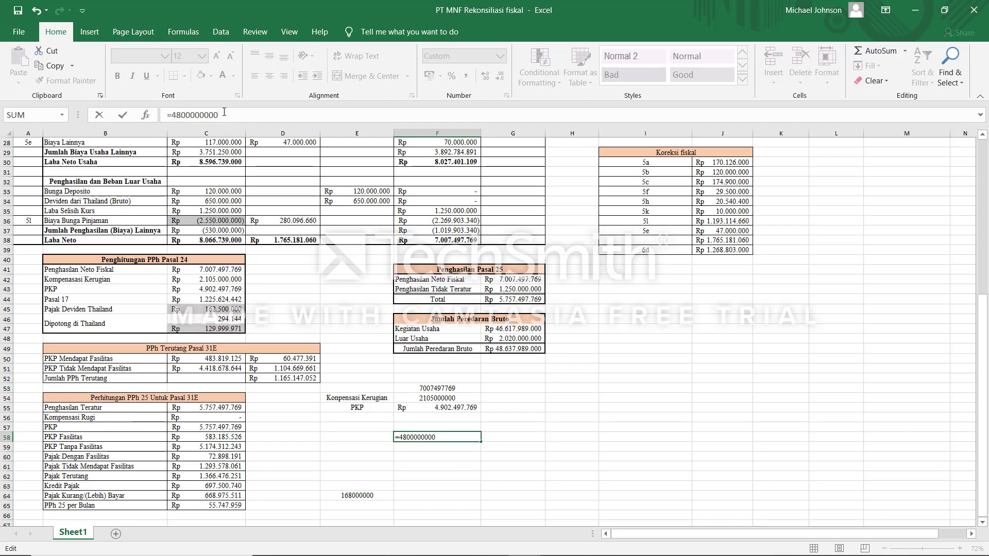
text(/)
click(510, 349)
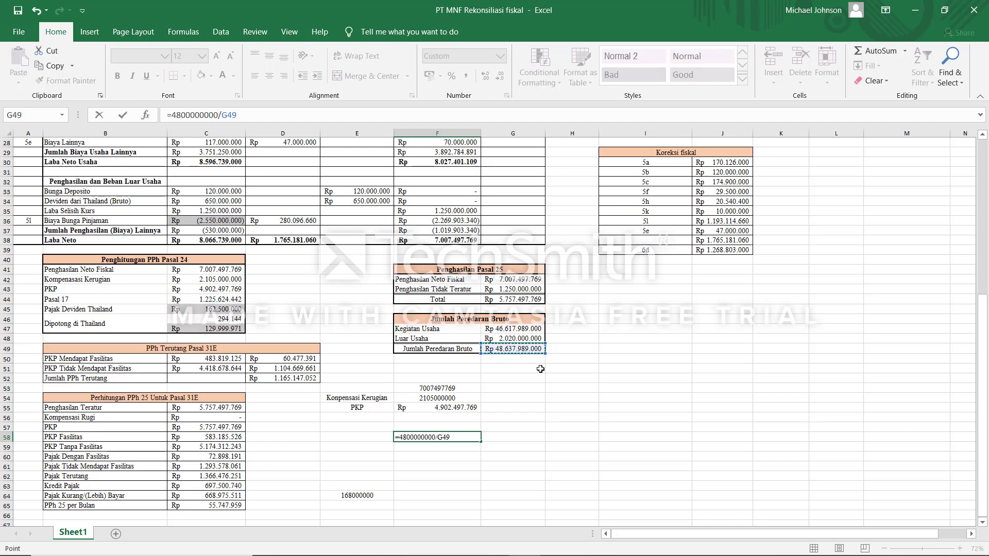
text(*)
click(456, 410)
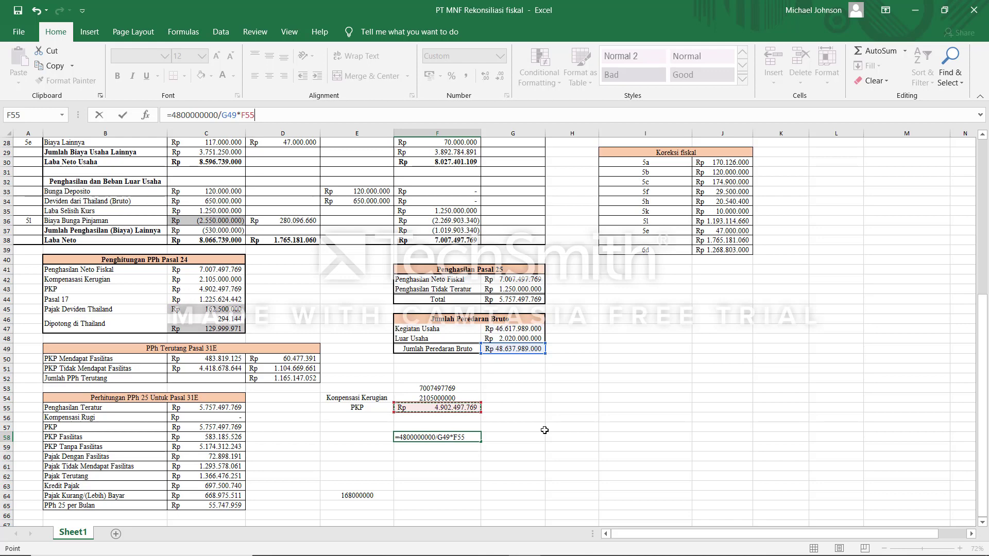
key(Return)
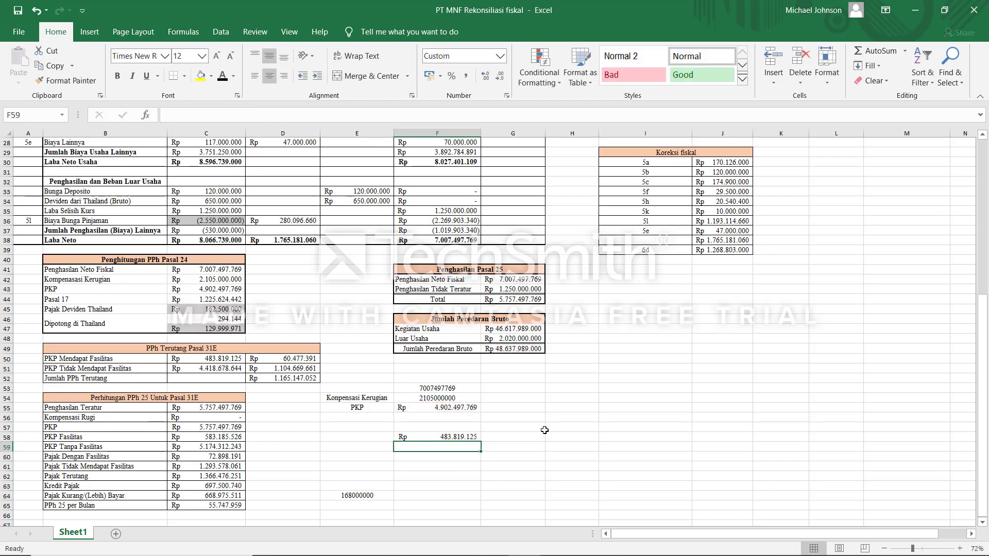
Compare the F58 result with PKP Mendapat Fasilitas in C50, and review PKP Tidak Mendapat Fasilitas in row 51 and PKP in F55.
click(433, 436)
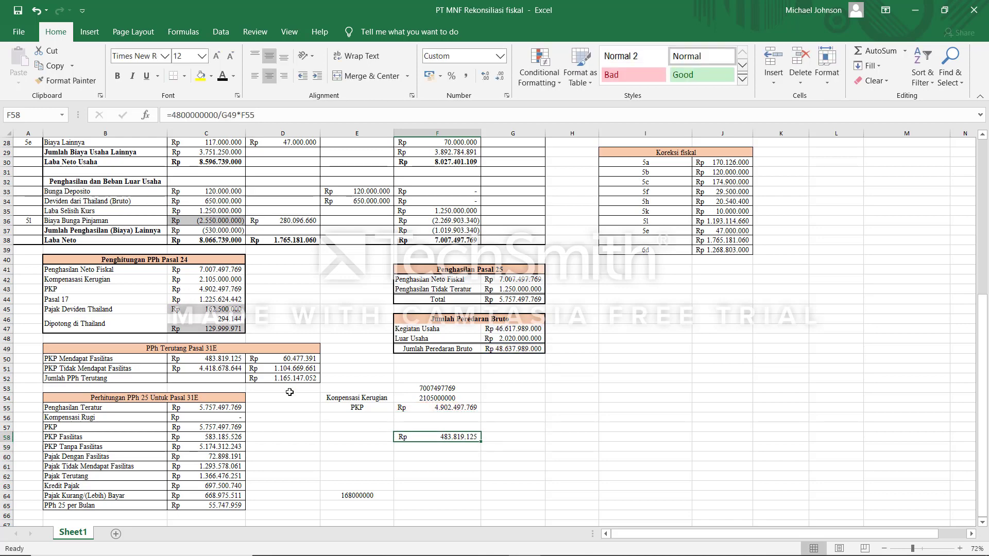
click(224, 359)
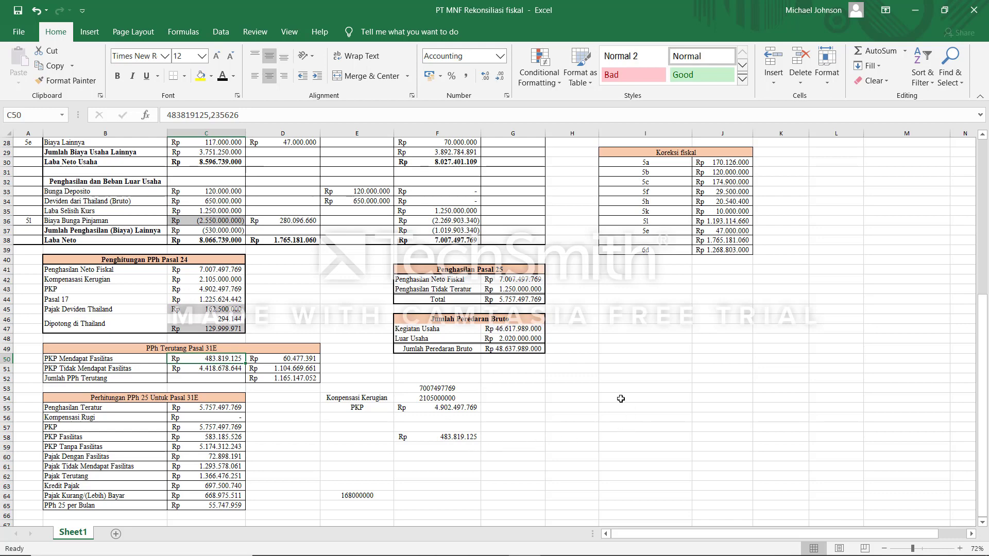
click(122, 368)
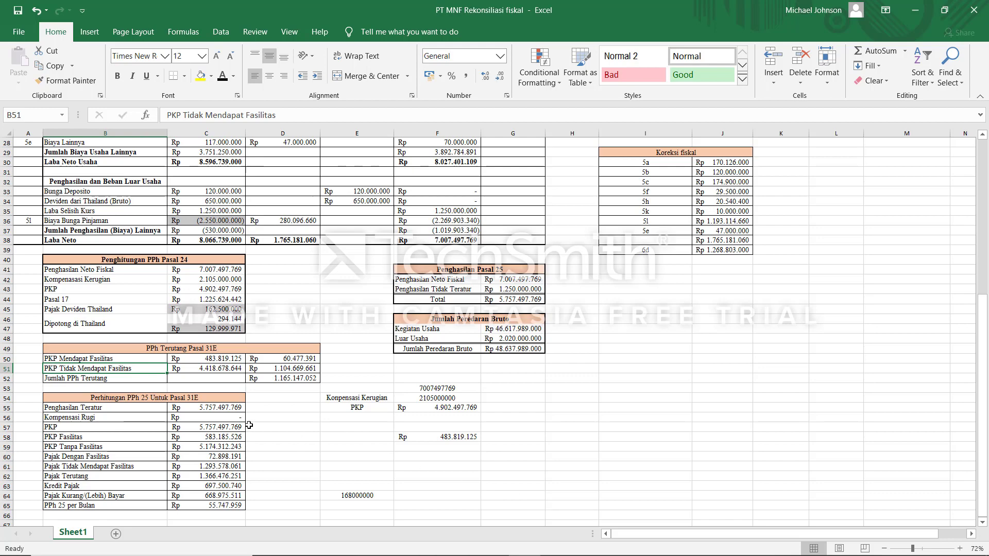
click(219, 369)
click(438, 456)
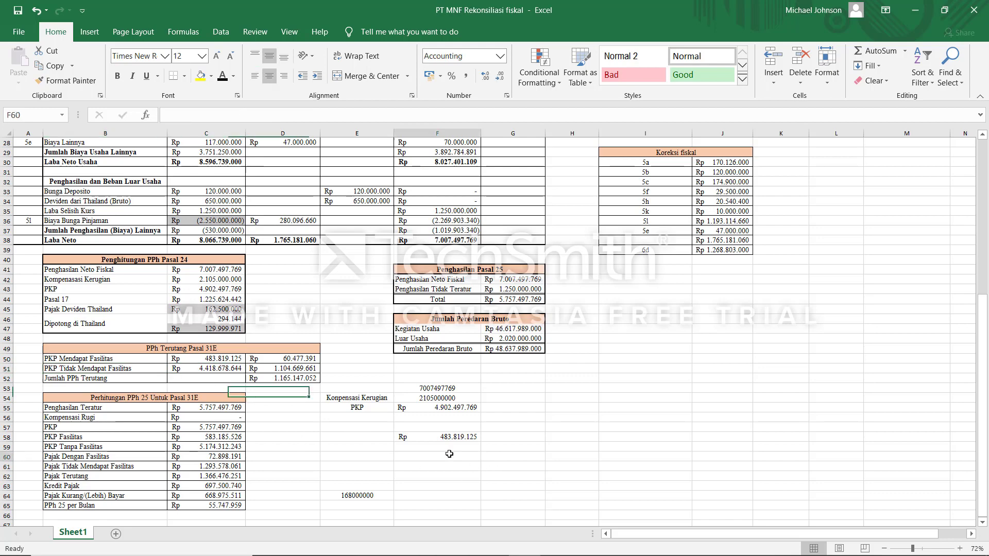
click(524, 435)
click(434, 408)
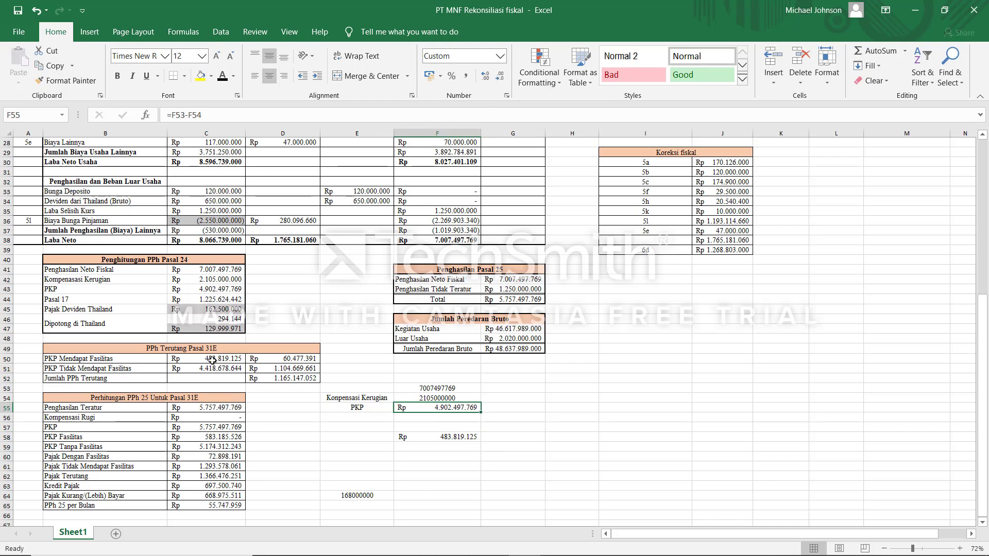
click(514, 437)
Calculate the PKP that does not receive the facility in F59 with the formula =F55-C50.
click(437, 449)
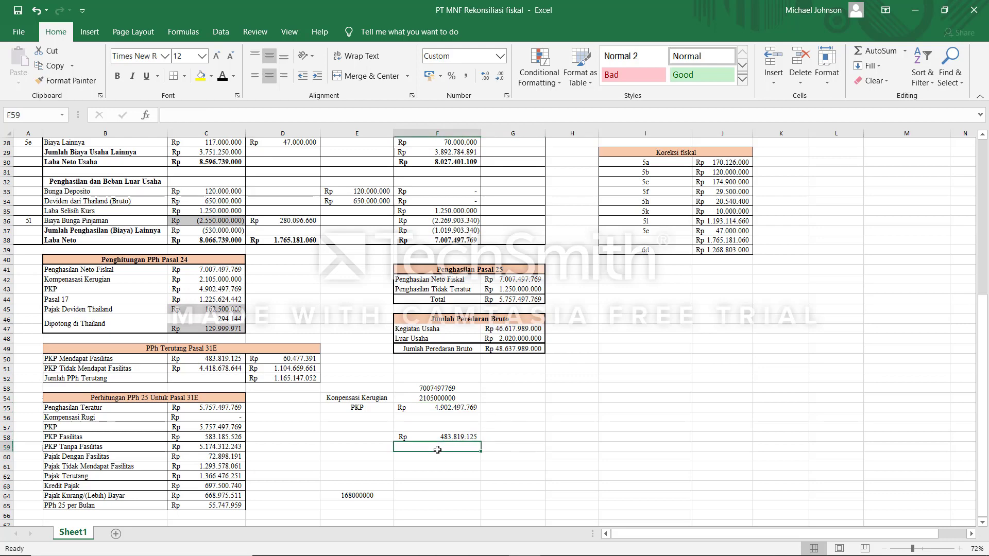
text(=)
click(442, 408)
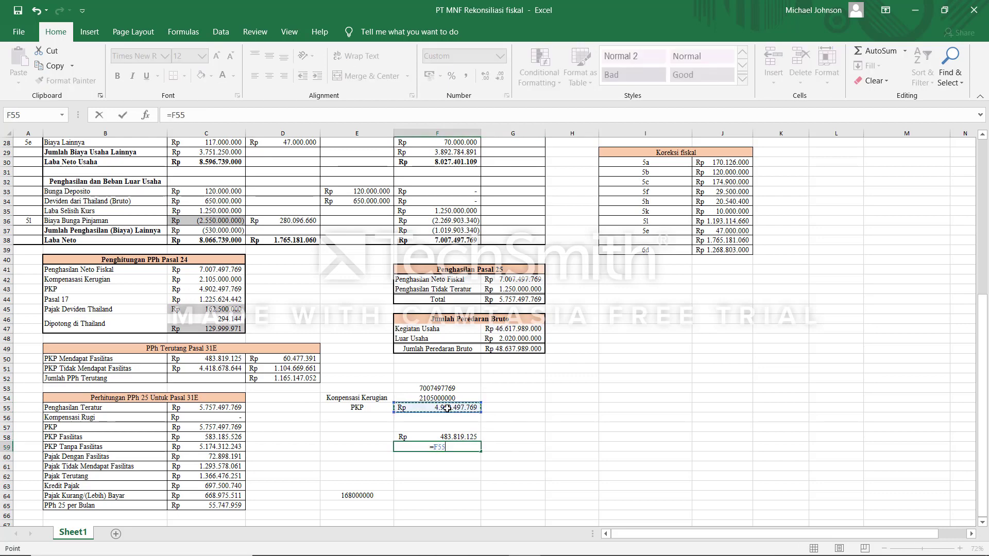
text(-)
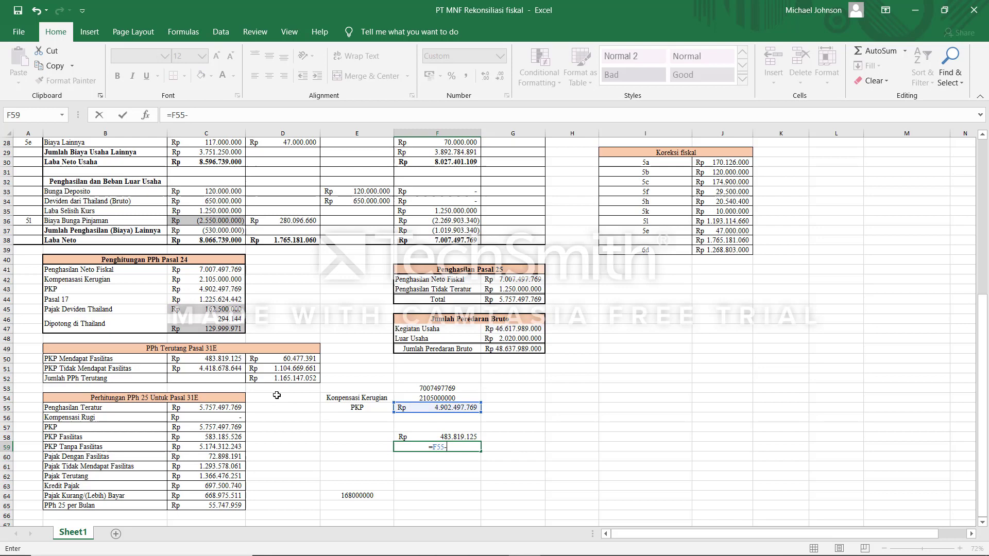
click(225, 358)
key(Return)
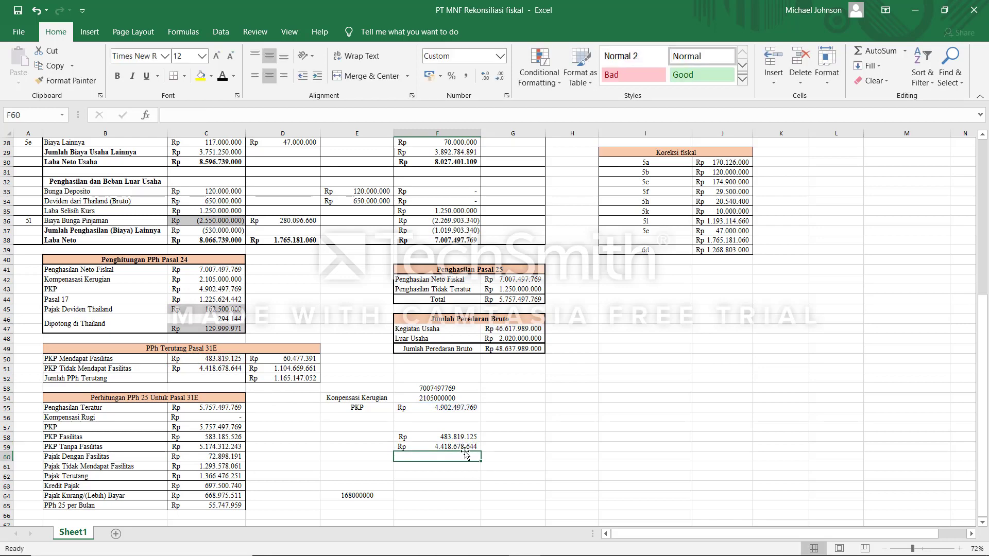
Review the two PKP portions in F58:F59 against the Pasal 31E figures in C50 and D50.
drag(466, 446, 466, 438)
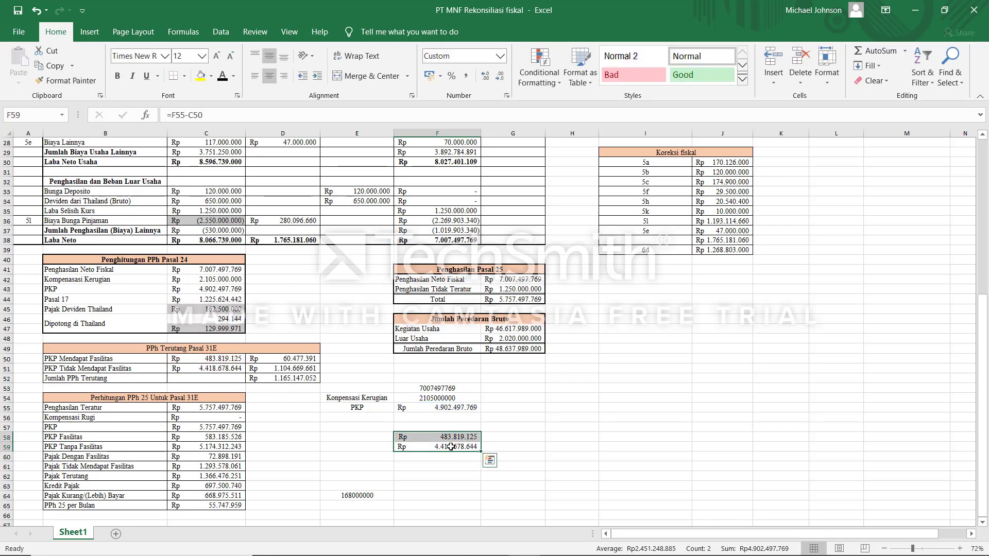
click(451, 447)
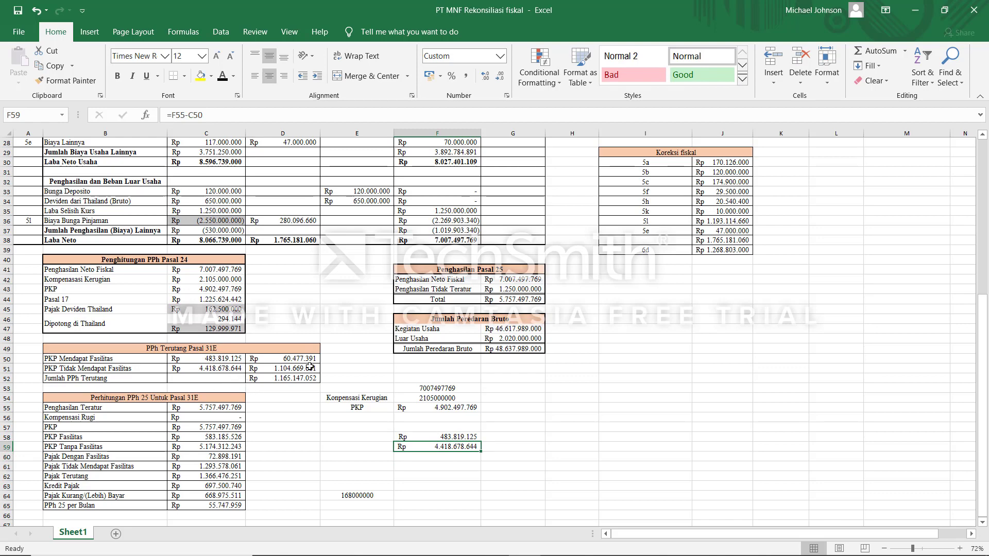
click(523, 438)
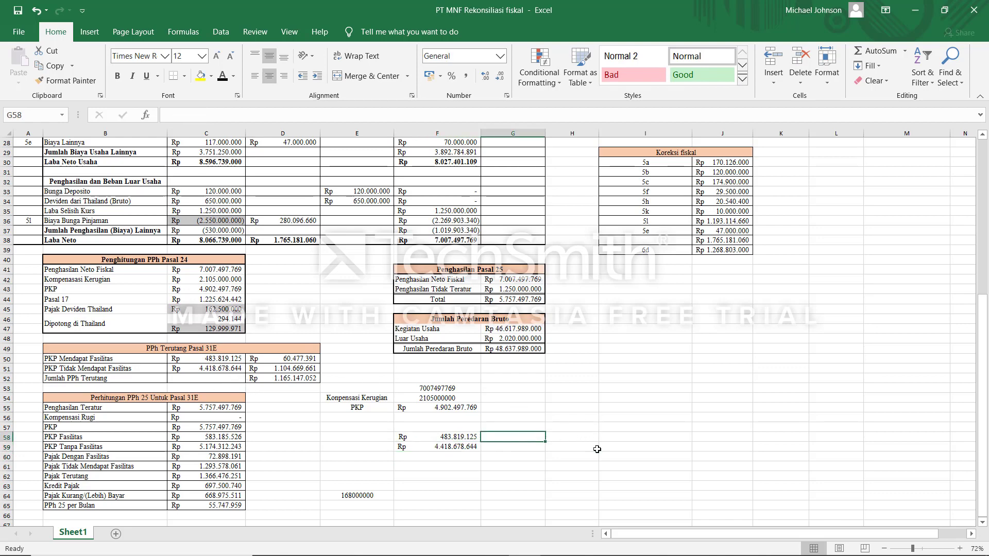
click(282, 360)
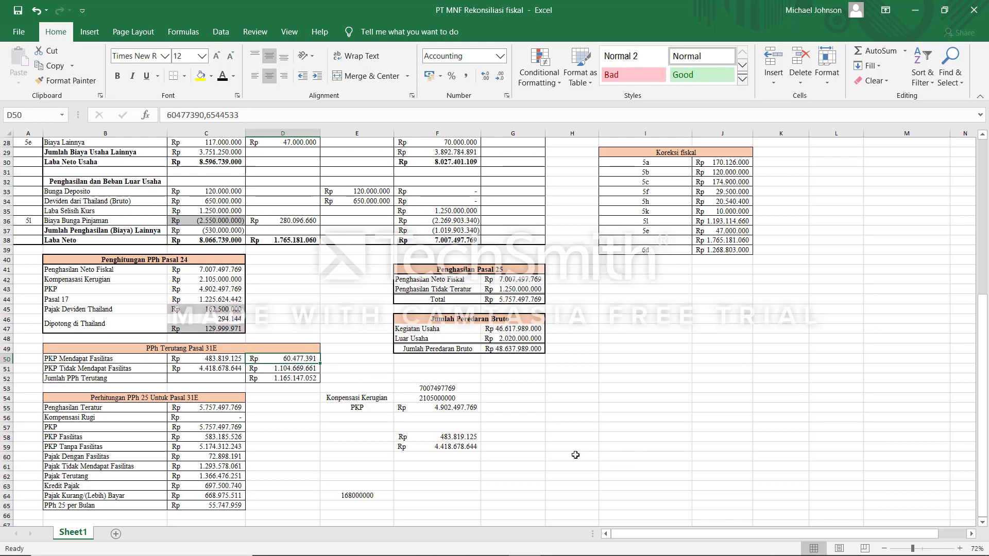
click(457, 470)
click(220, 362)
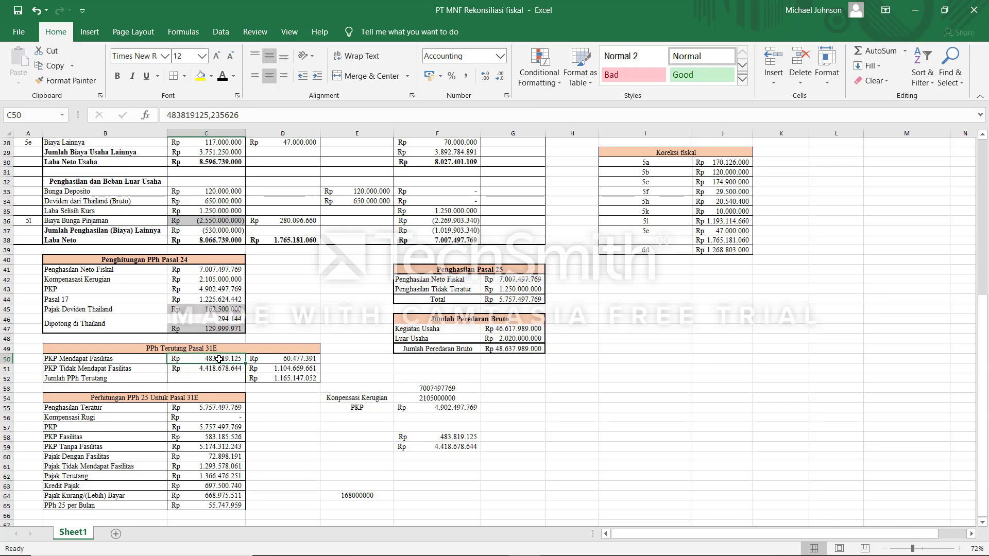
click(518, 446)
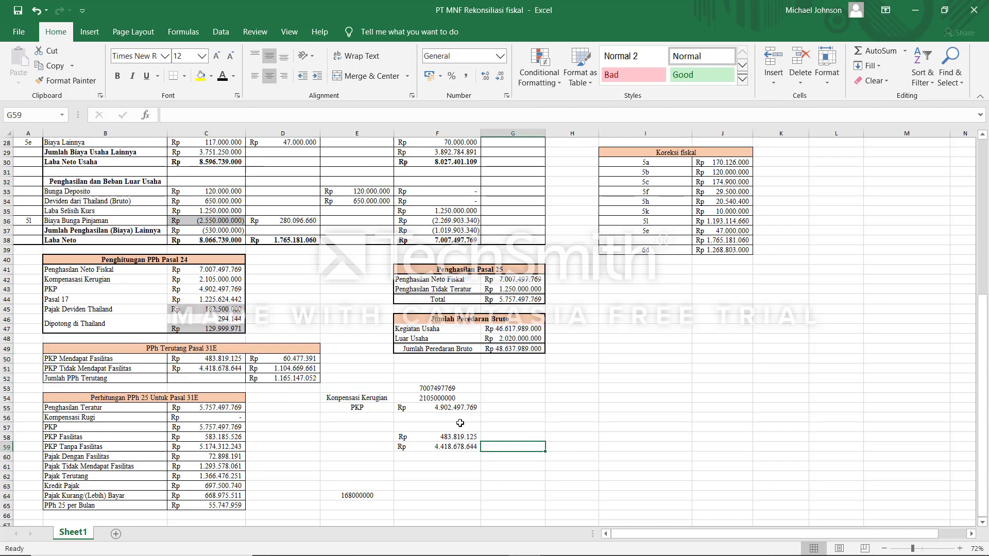
click(465, 439)
Calculate the tax on the facility PKP in G58 with the formula =F58*25%*50% and compare it with D50.
click(504, 437)
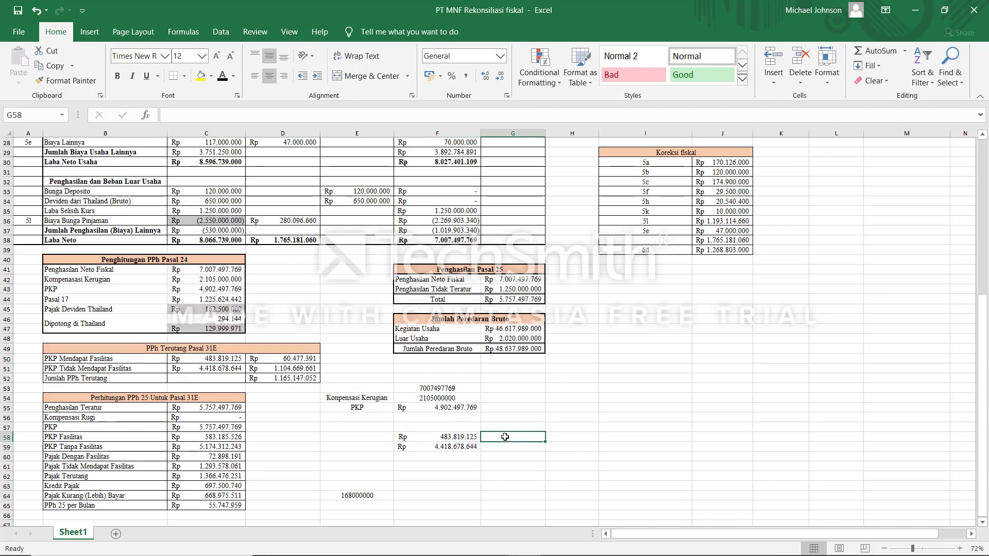
text(=)
click(468, 437)
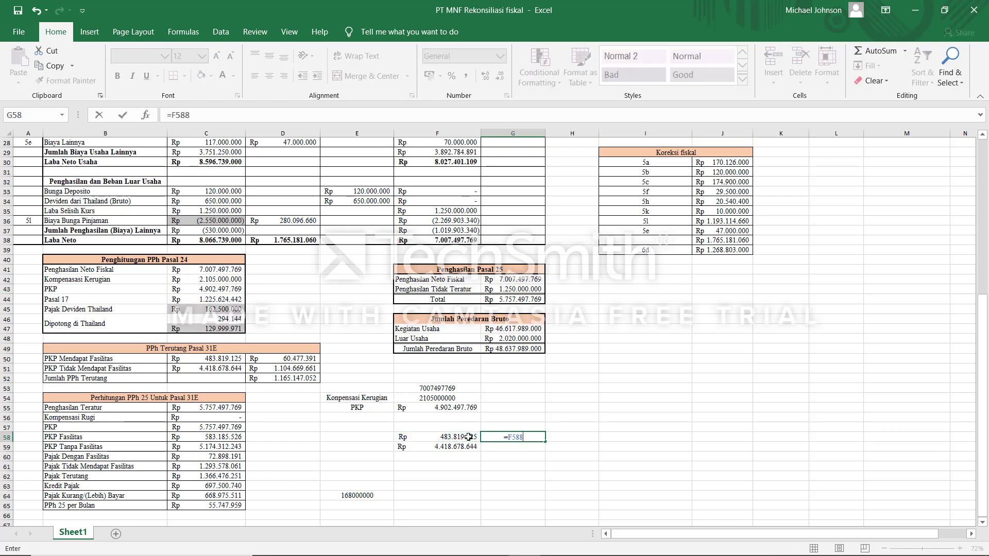
text(*)
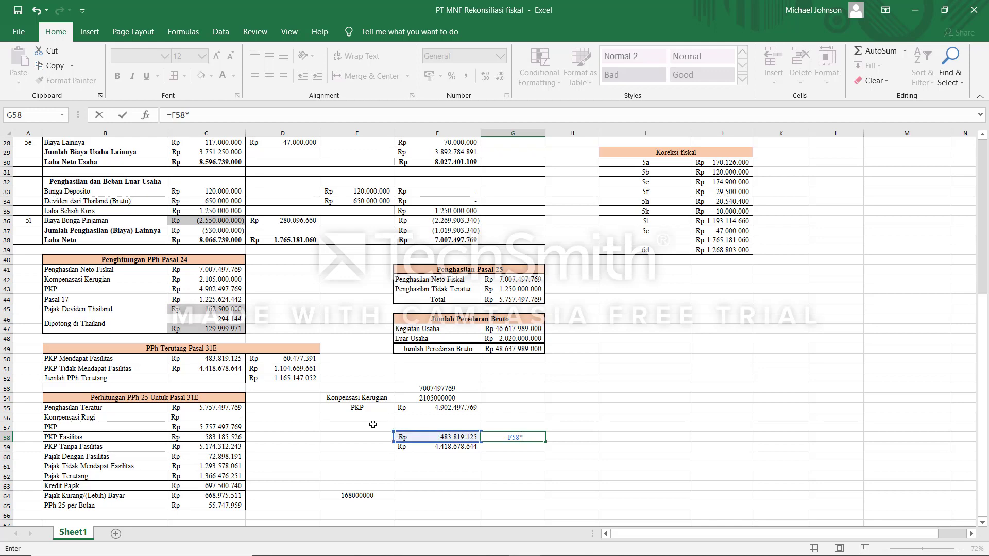
text(25)
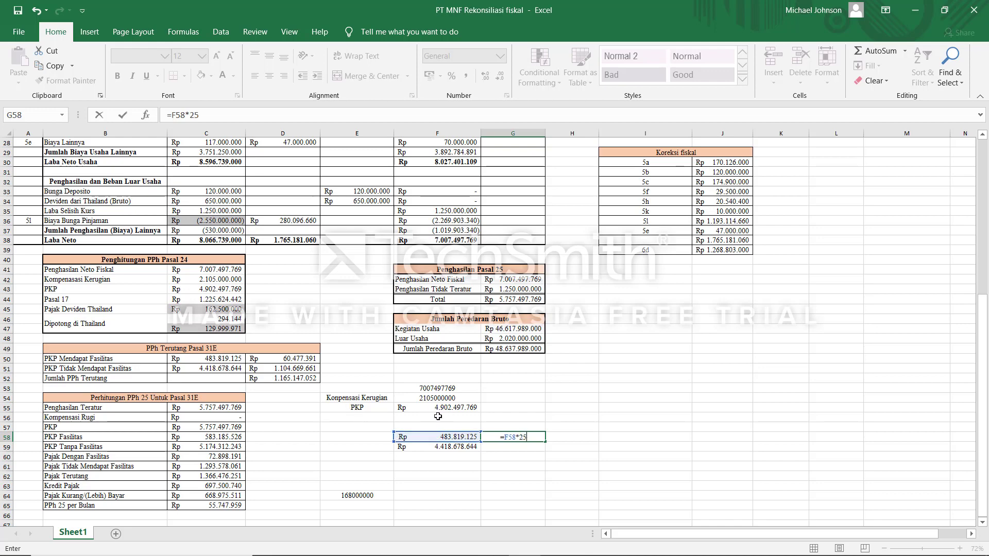
text(%*50%)
key(Return)
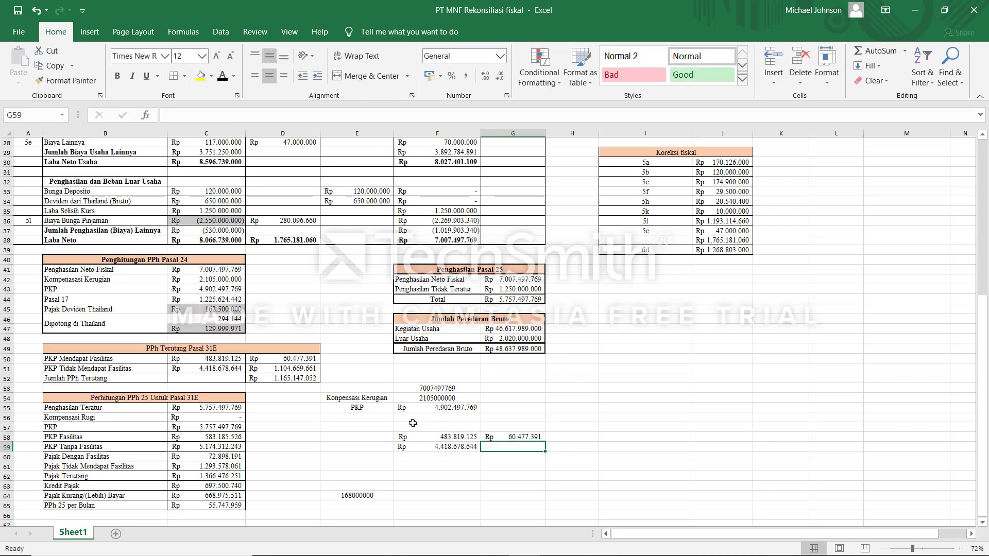
click(496, 437)
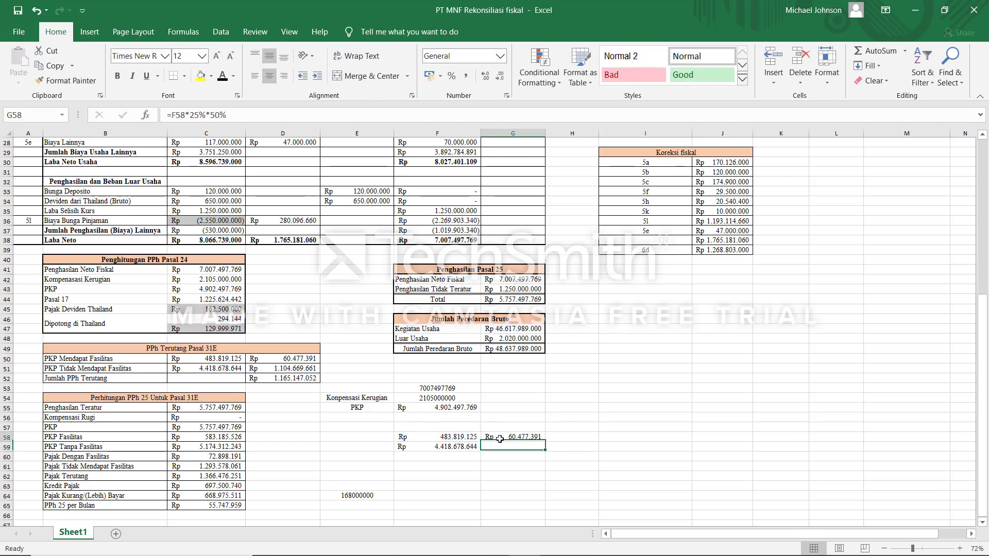
click(295, 362)
click(506, 438)
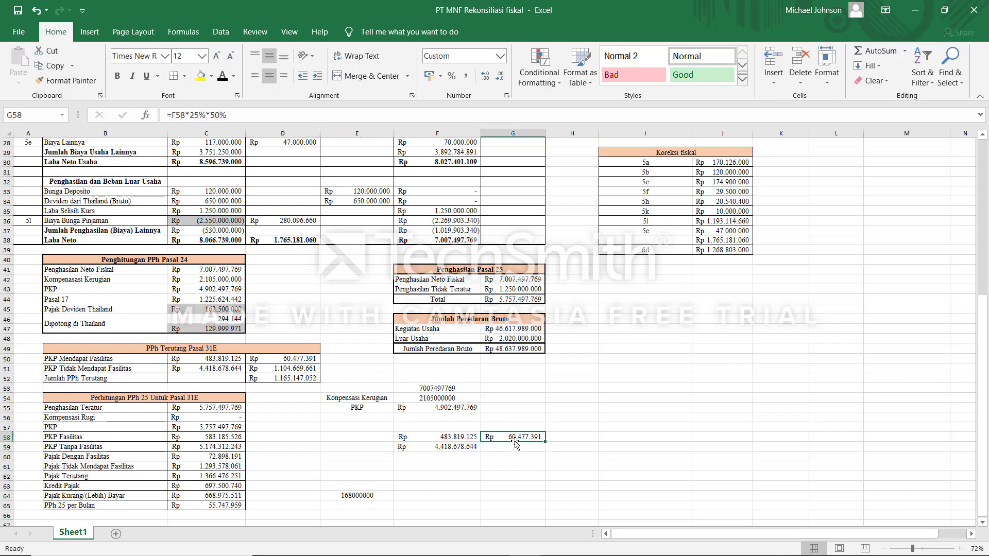
Calculate the tax on the non-facility PKP in G59 with the formula =F59*25%.
click(529, 457)
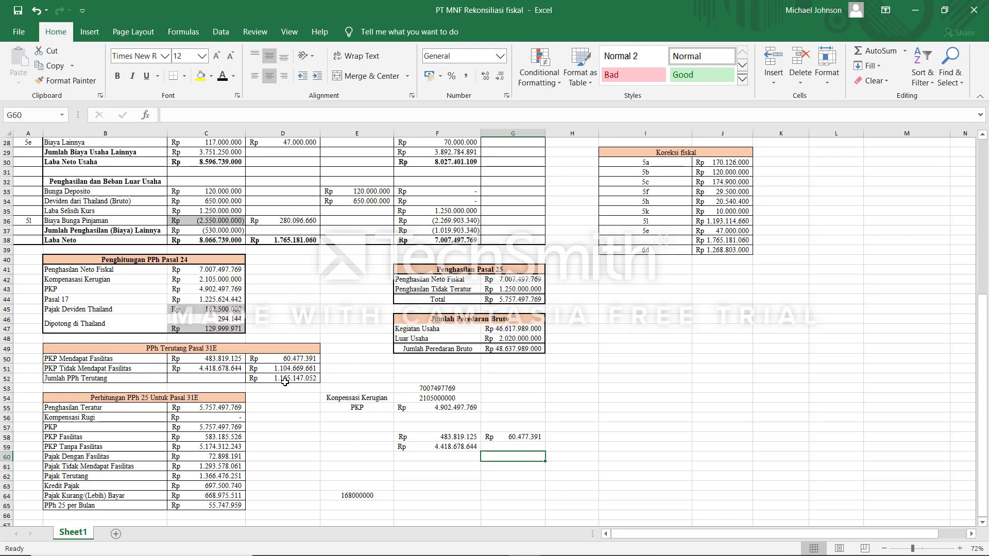
click(224, 369)
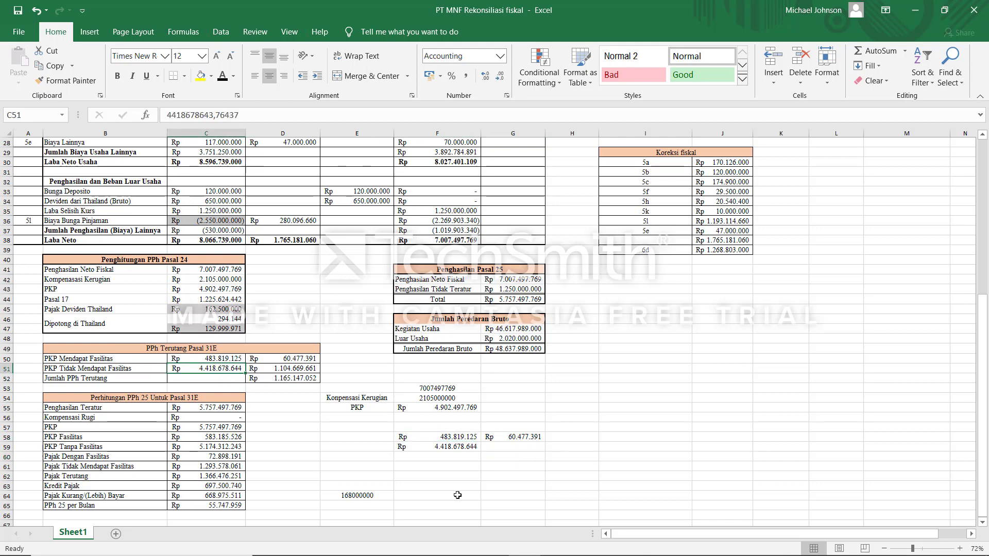
click(446, 468)
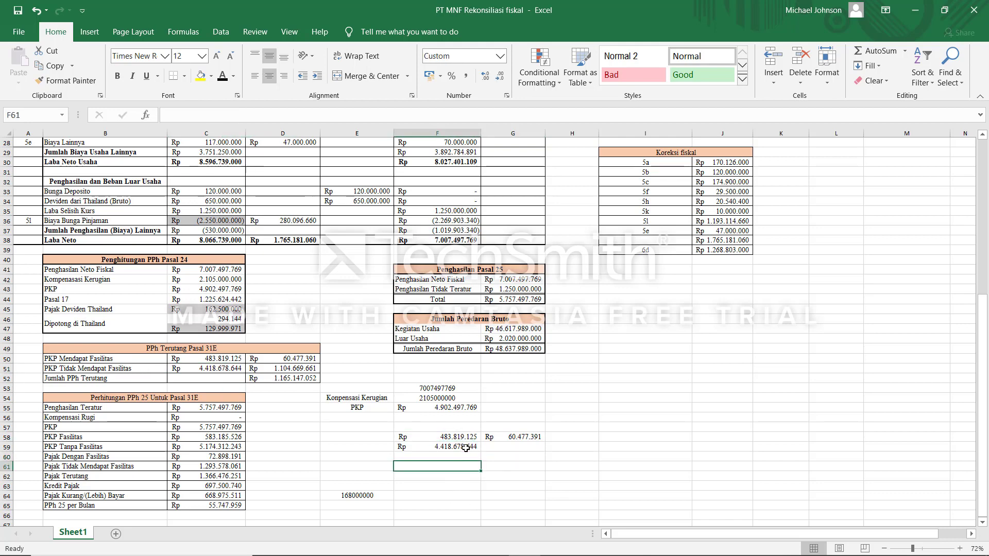
click(472, 446)
click(501, 445)
text(=)
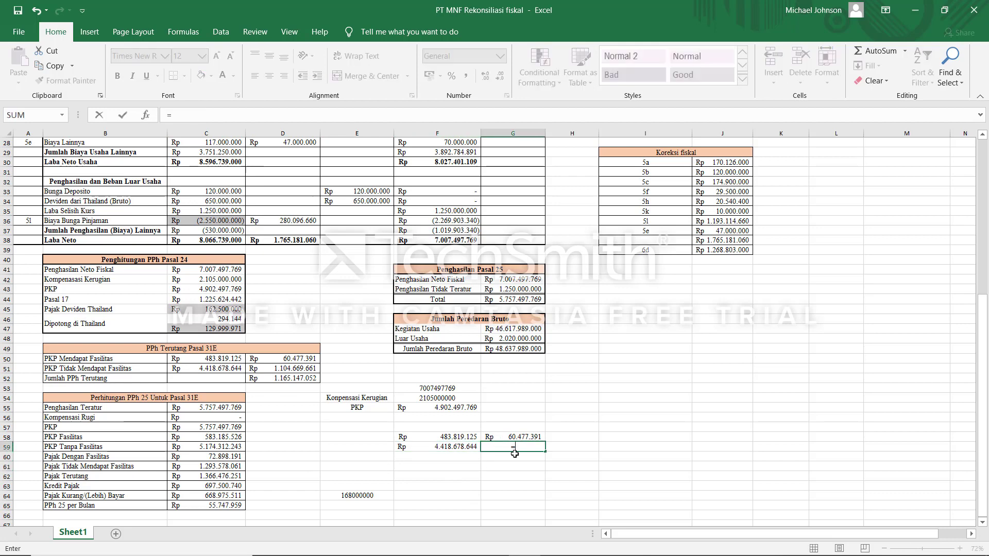
click(456, 446)
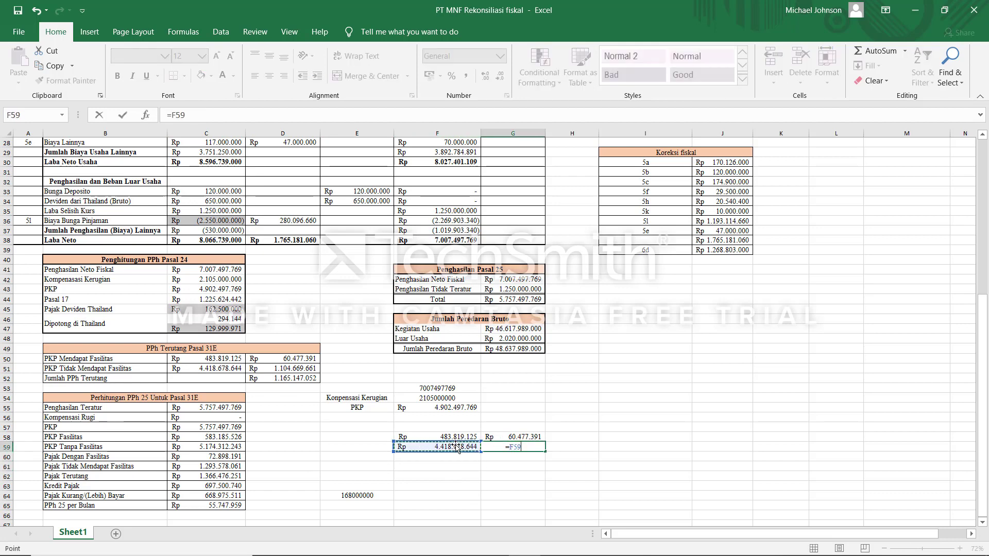
text(*25)
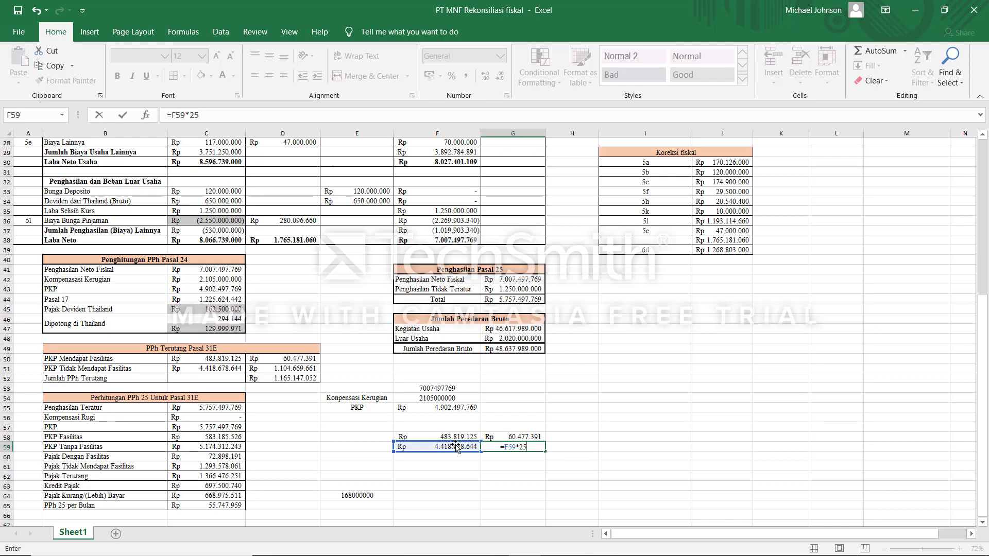
text(%)
key(Return)
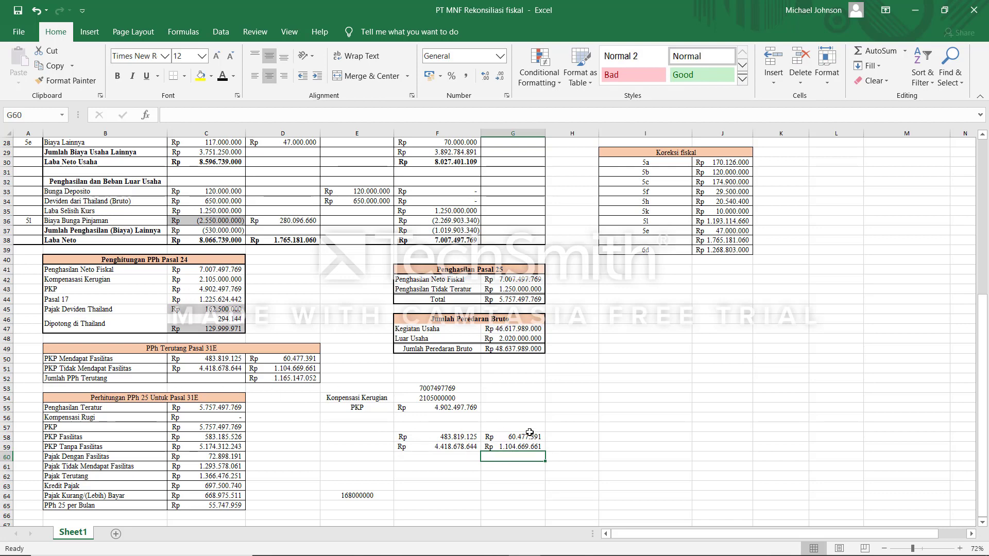
Total the two taxes in G60 with the formula =G58+G59 and compare the result with Jumlah PPh Terutang in D52.
drag(524, 437, 527, 447)
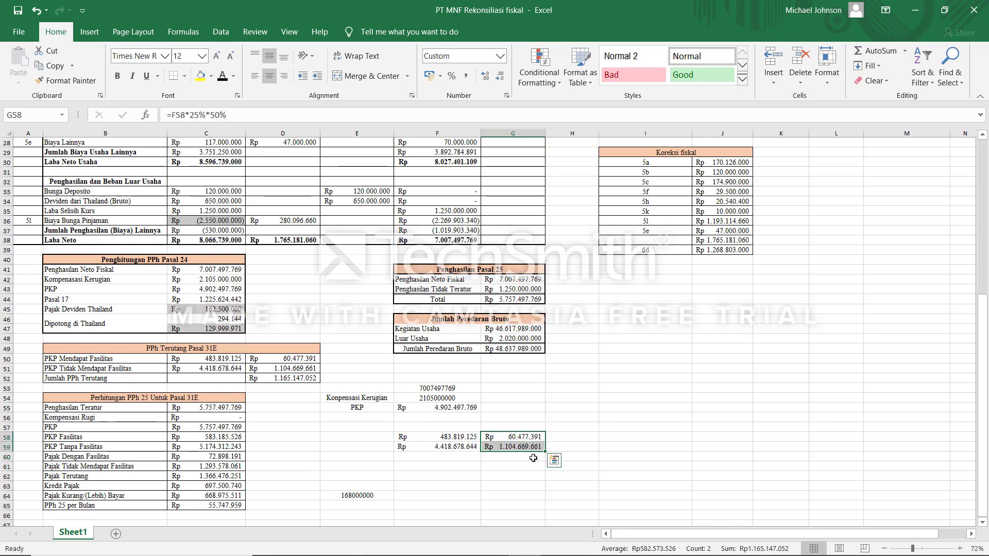
click(532, 457)
text(=)
click(527, 436)
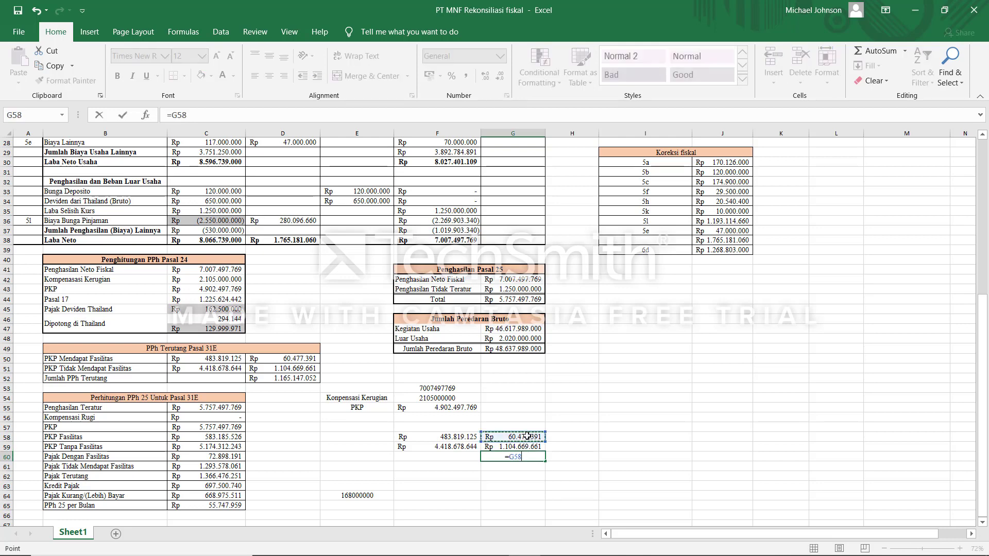
text(=)
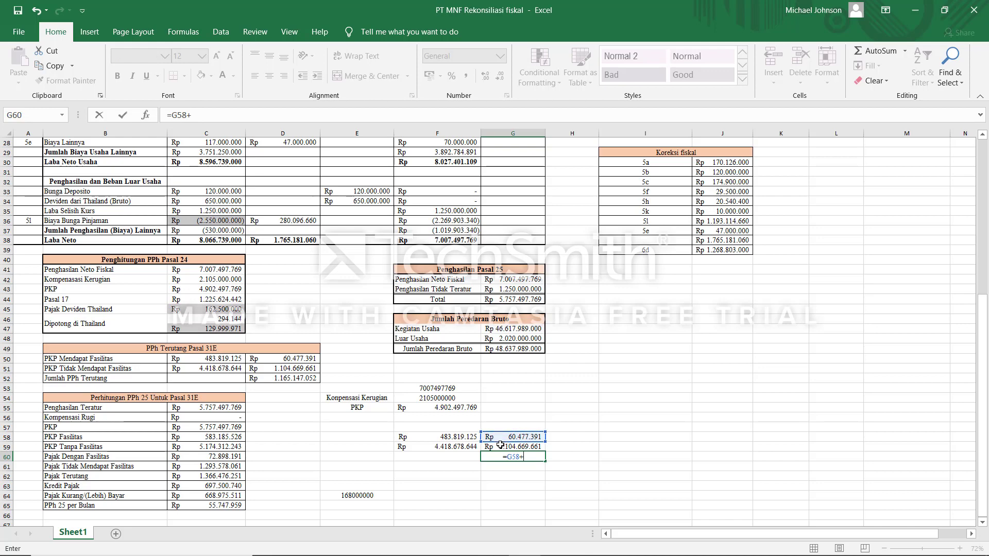
click(512, 445)
key(Return)
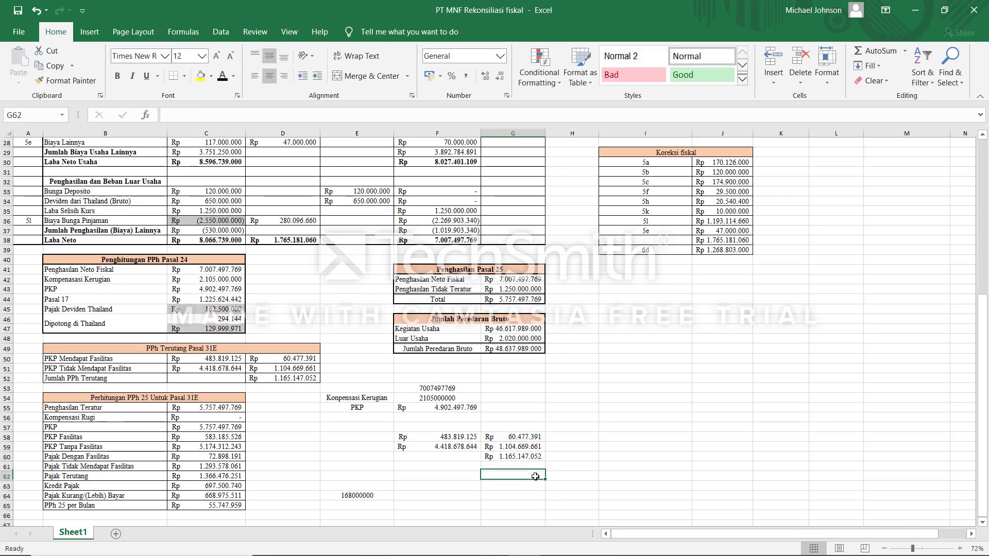
click(290, 386)
click(290, 378)
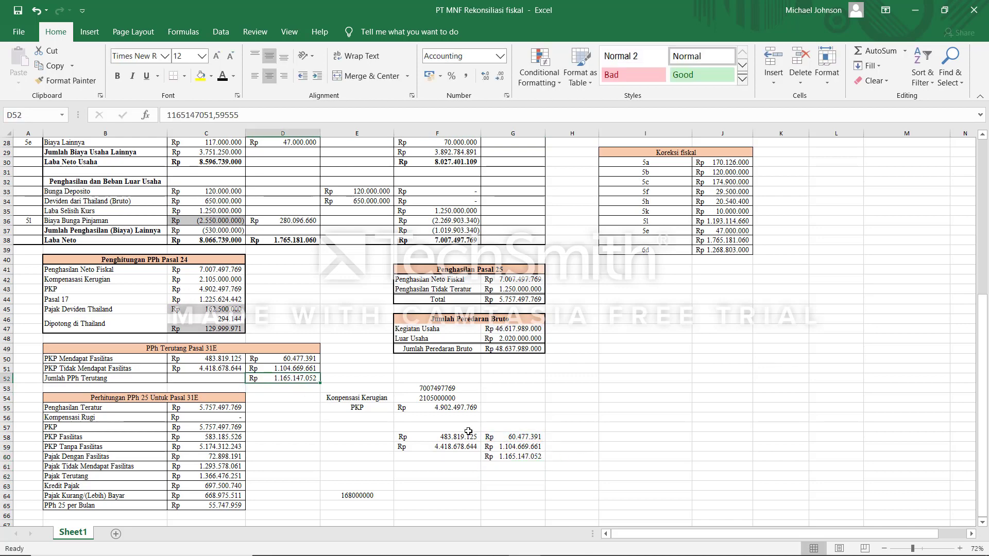
click(518, 454)
click(293, 382)
Switch to the eSPT PPh Badan application and close the Perhitungan Kompensasi Kerugian Fiskal form.
key(alt+Tab)
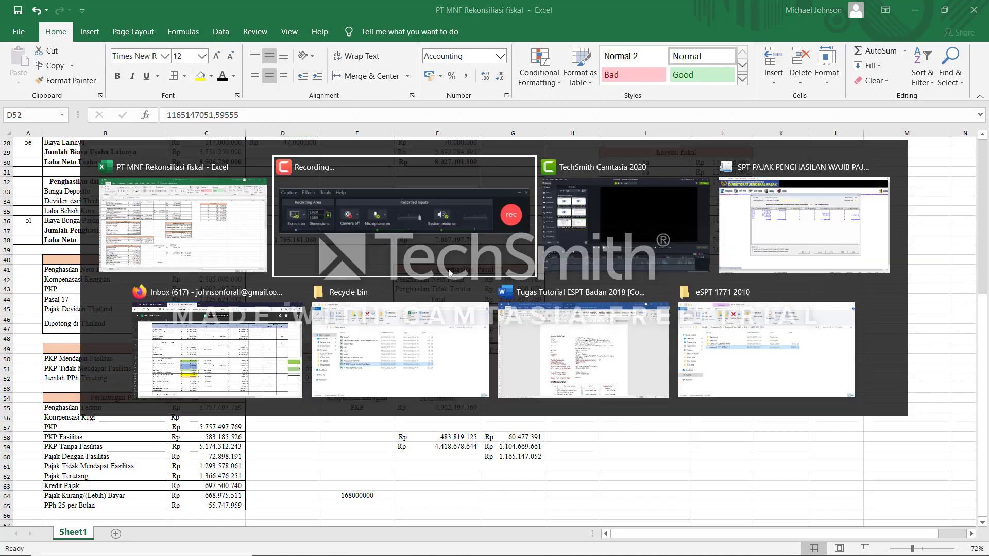
click(812, 227)
click(811, 102)
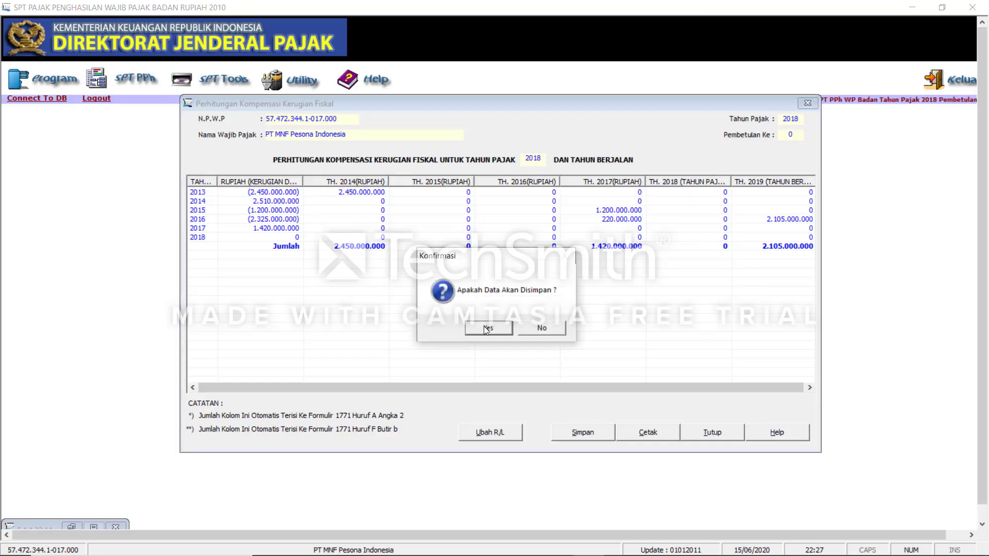
click(492, 331)
click(540, 329)
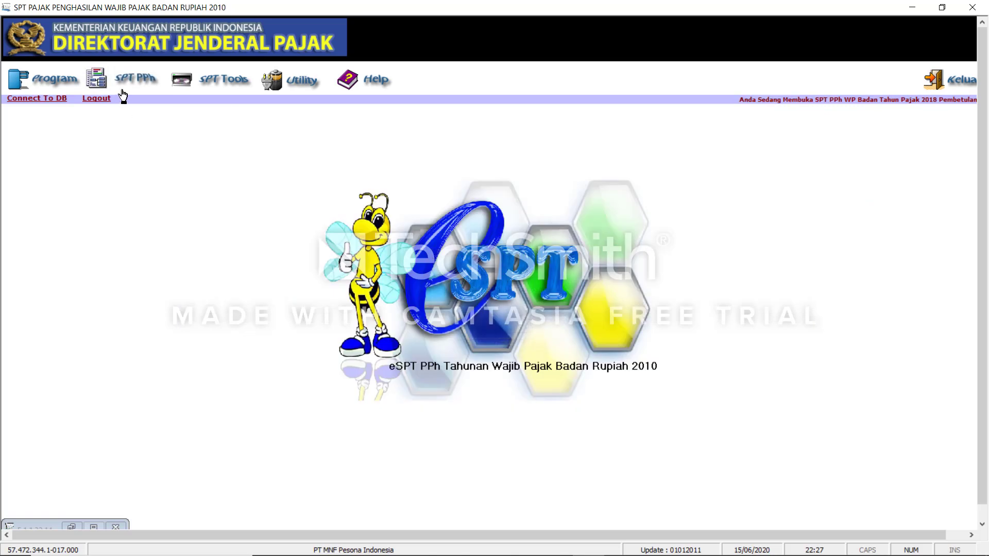
Open the SPT PPh Wajib Pajak Badan form and choose Tarif PPh Ps.31E ayat (1) for PPh Terutang in part B.
click(133, 80)
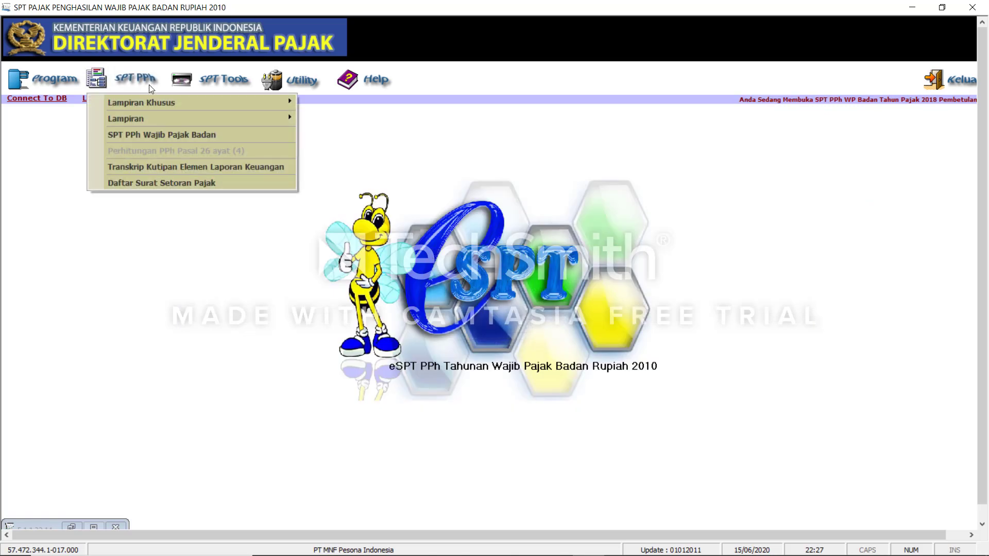
click(150, 134)
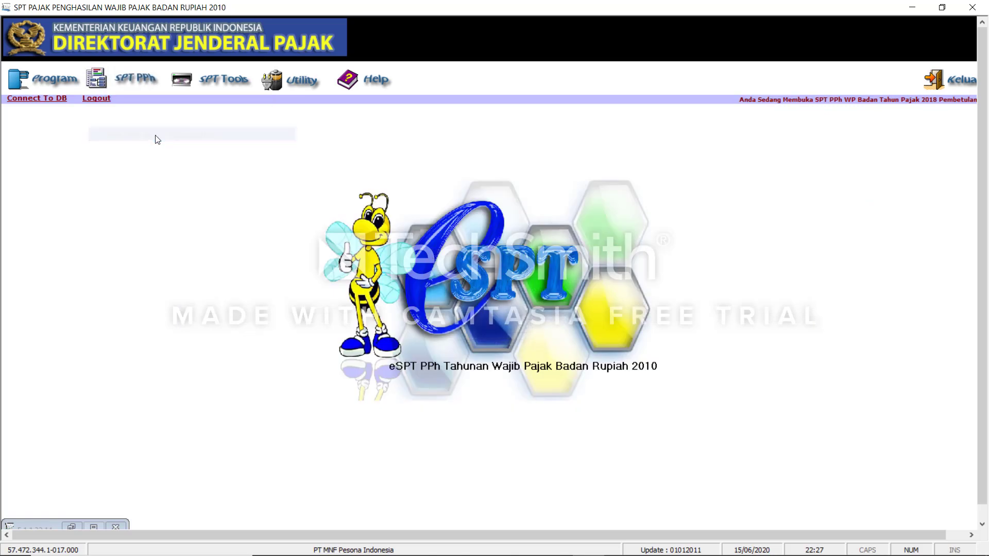
click(71, 527)
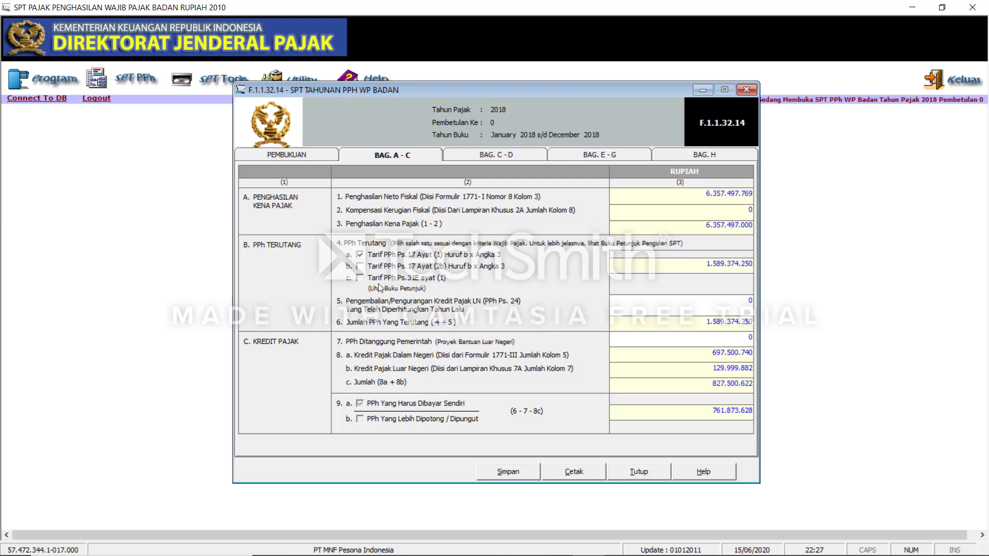
click(360, 278)
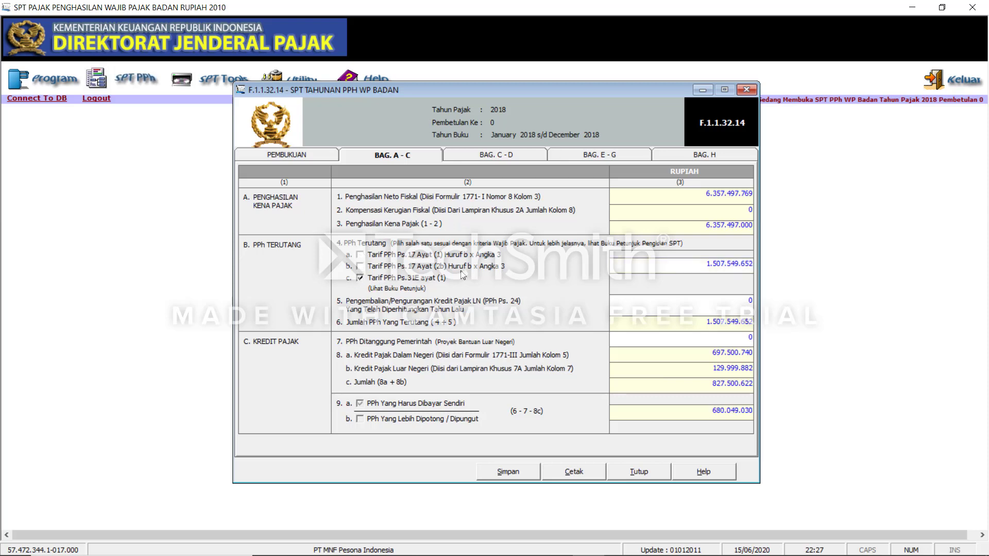
Switch back to the Excel workbook and calculate the tax without the facility in G55 with the formula =F55*25%.
key(alt+Tab)
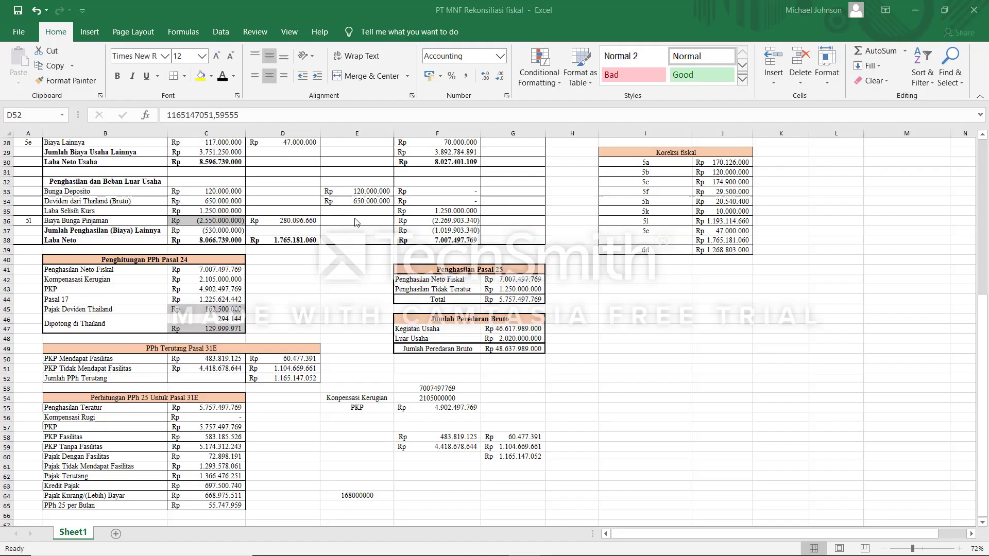
key(alt)
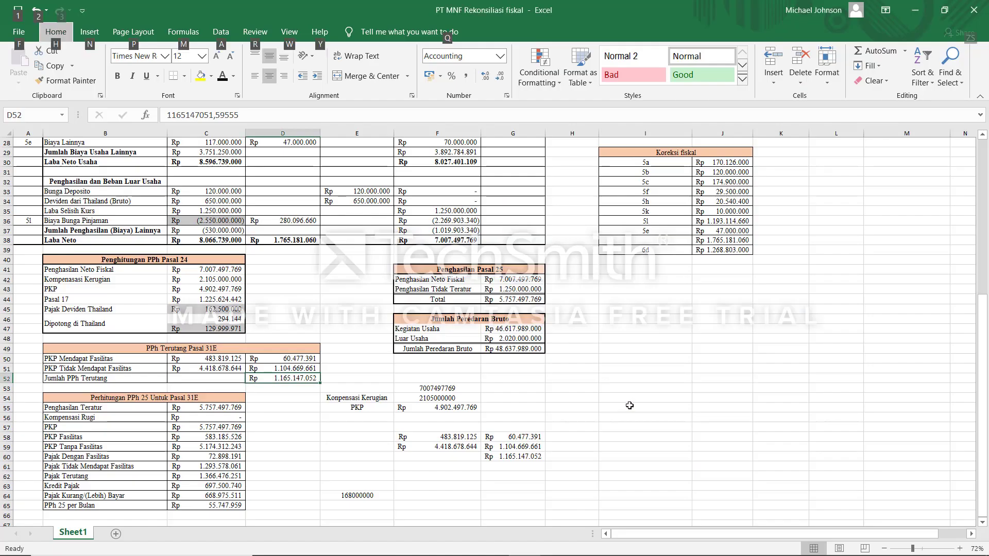
click(630, 405)
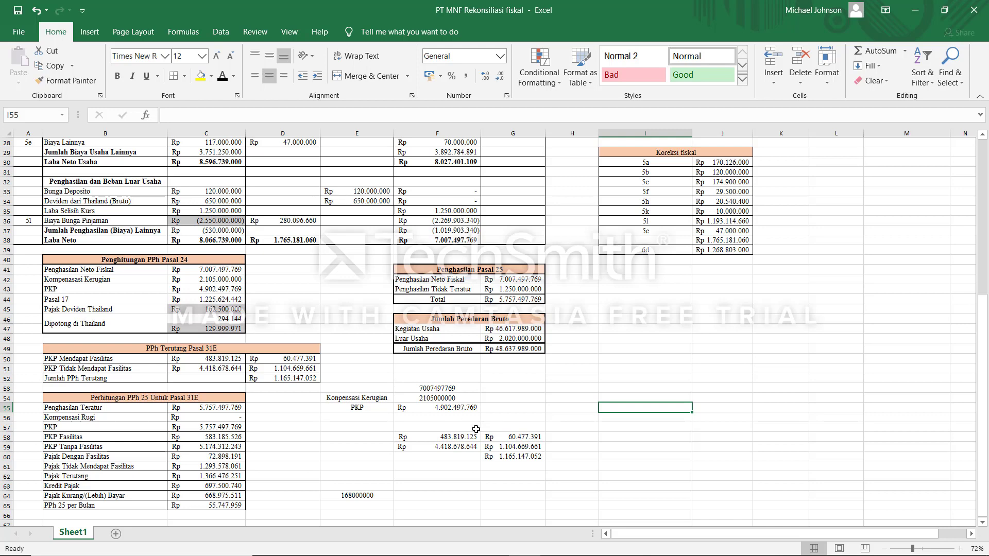
click(467, 410)
click(496, 410)
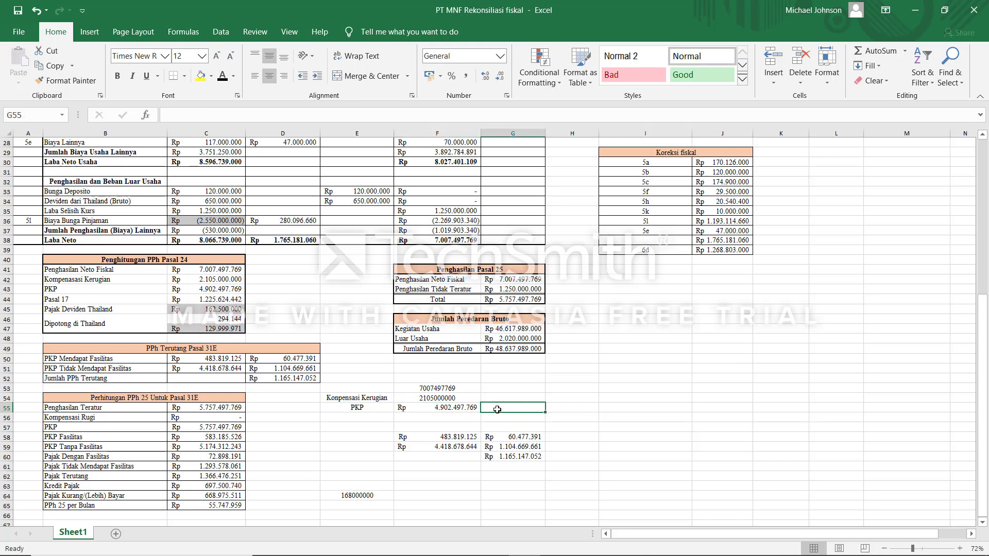
text(=)
click(468, 408)
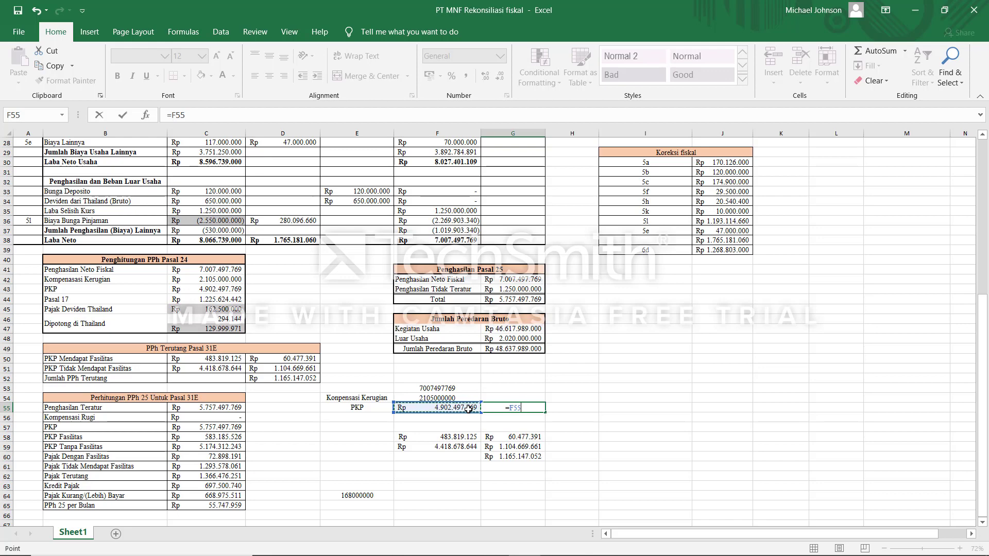
text(*25%)
key(Return)
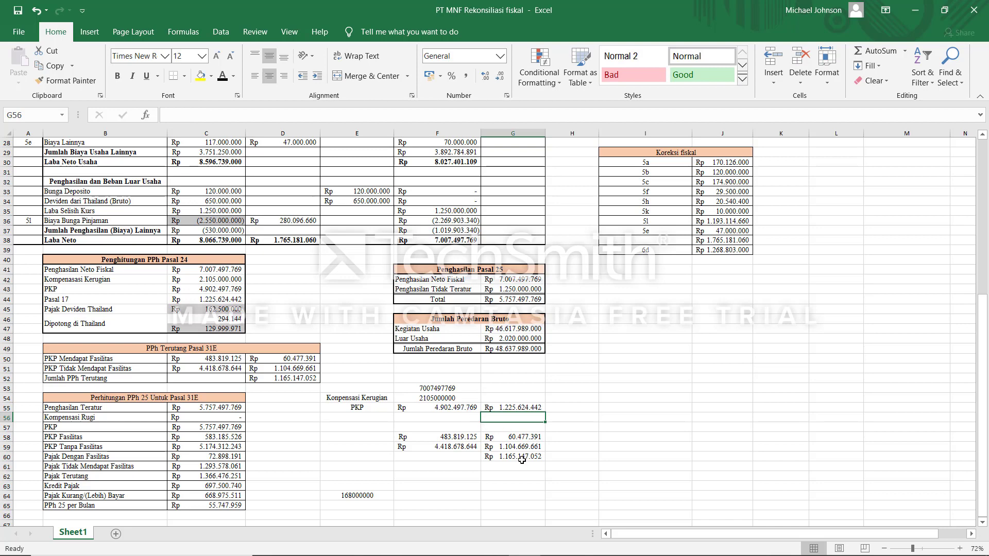
Compare the tax at the full 25% rate in G55 with the Pasal 31E tax total in G60.
click(525, 408)
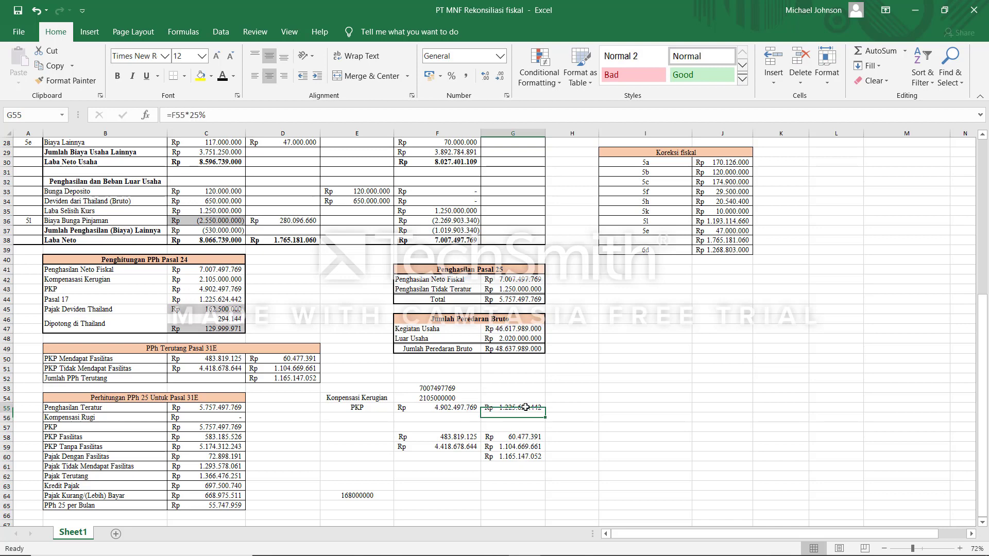
click(527, 462)
click(528, 457)
click(522, 408)
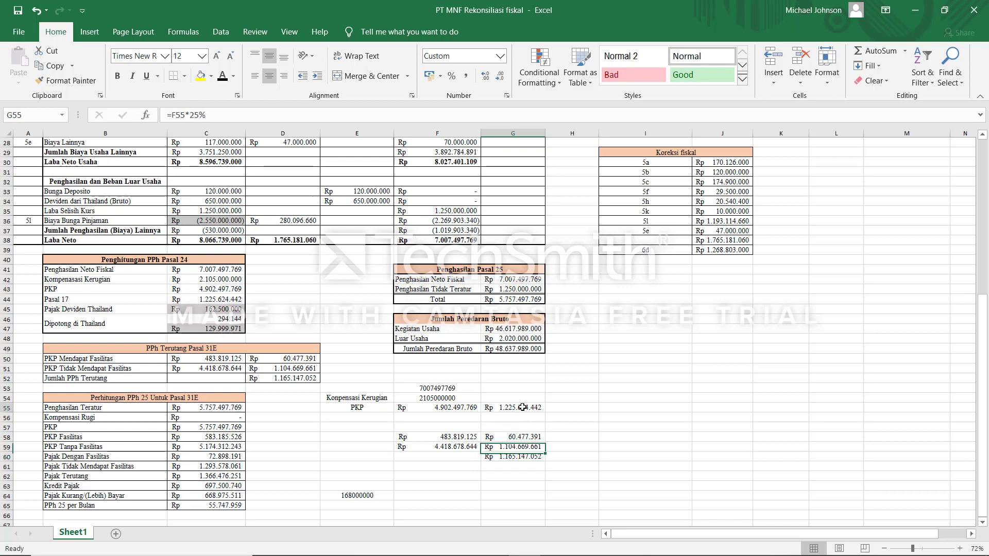
click(522, 457)
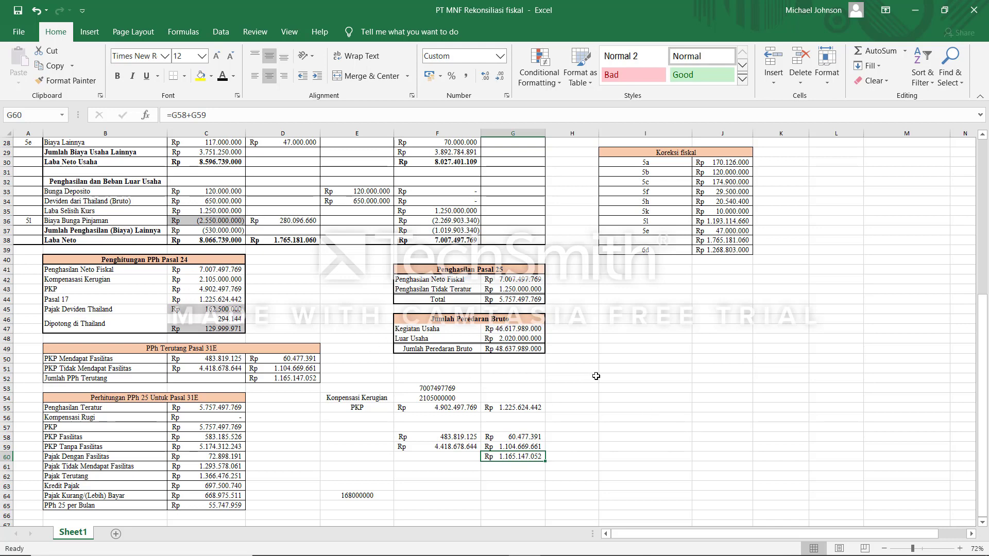
Copy the Pasal 31E tax total from G60 and switch to the SPT PPh Wajib Pajak Badan form in eSPT.
key(alt+Tab)
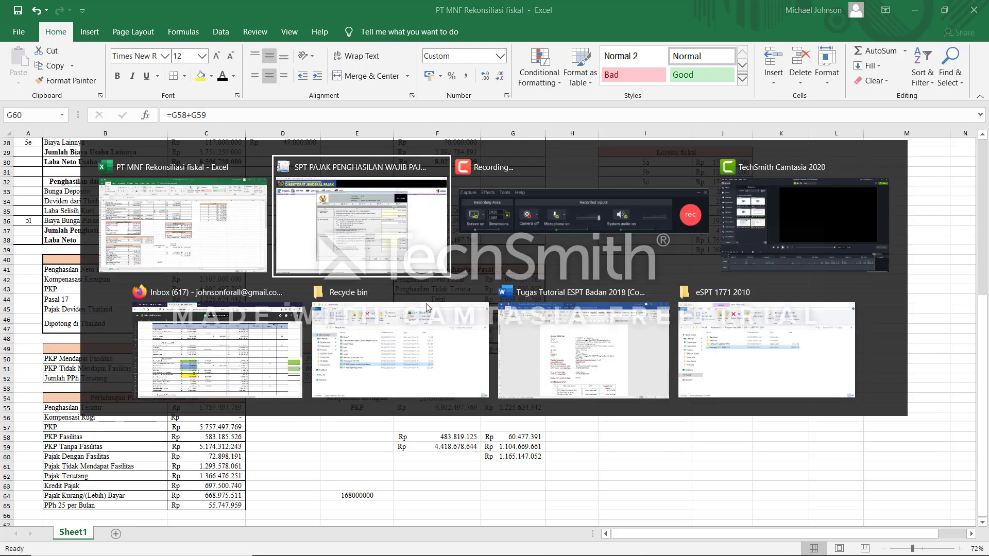
key(alt+Tab)
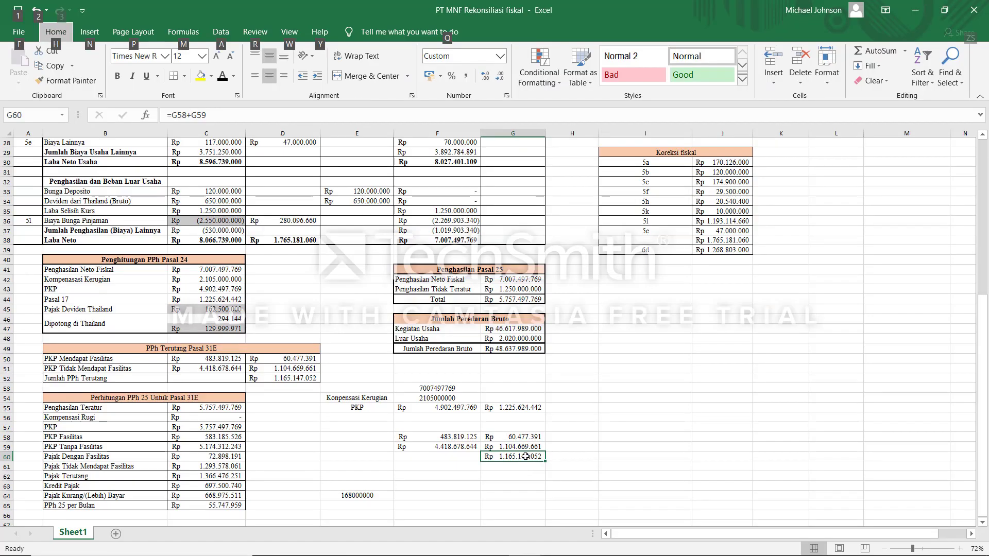
key(Escape)
key(ctrl+c)
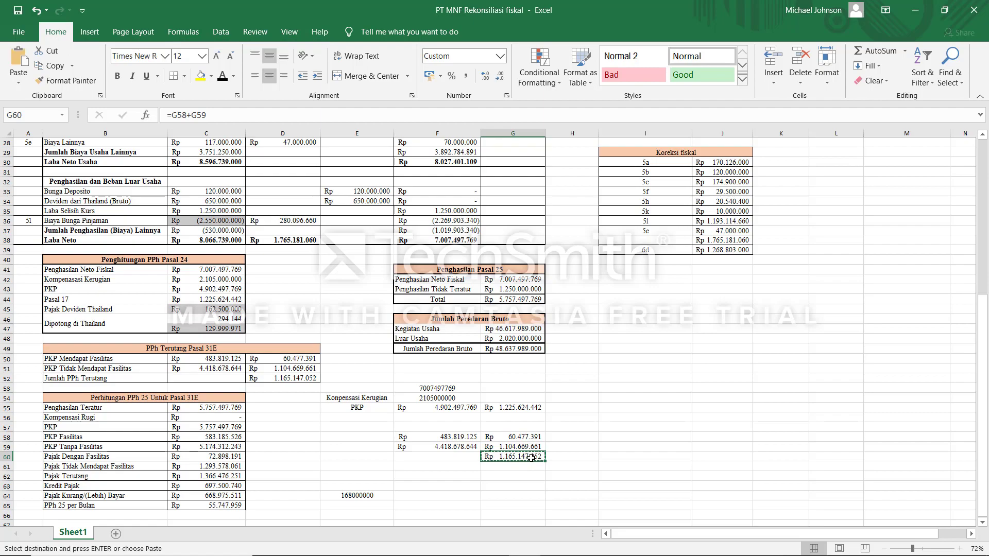
key(alt+Tab)
click(332, 254)
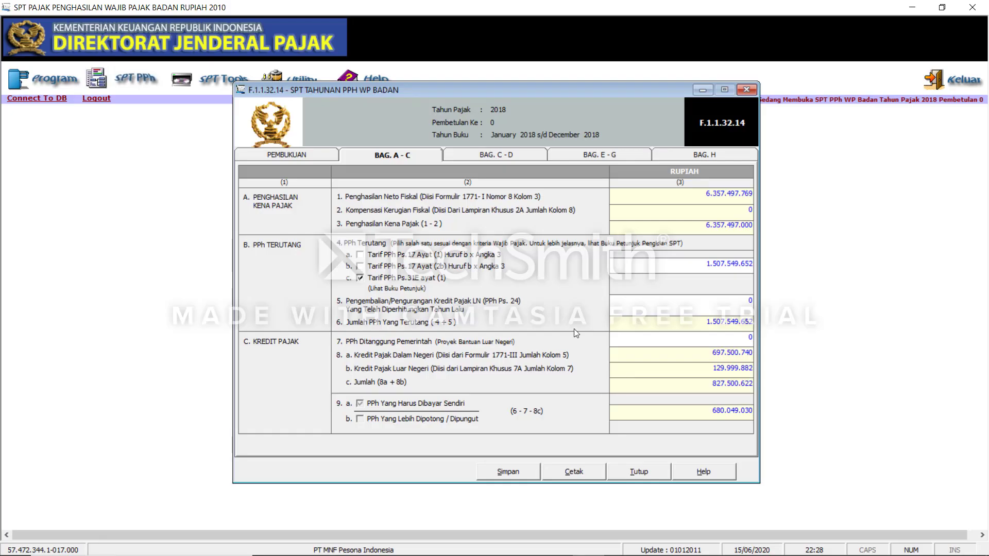
Replace the PPh Terutang amount on line 4 of part B with the copied 1.165.147.052.
drag(703, 263, 770, 270)
key(BackSpace)
right_click(750, 265)
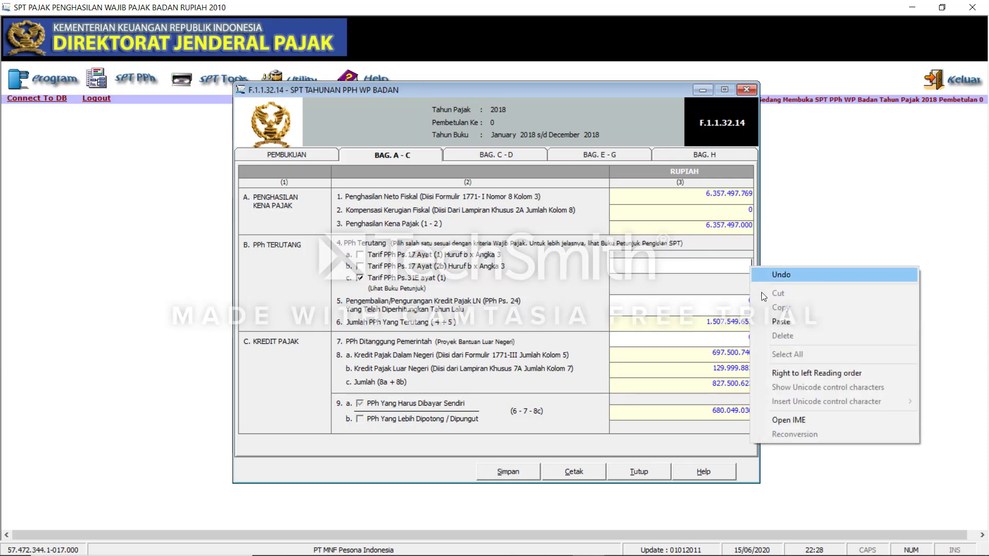
click(781, 323)
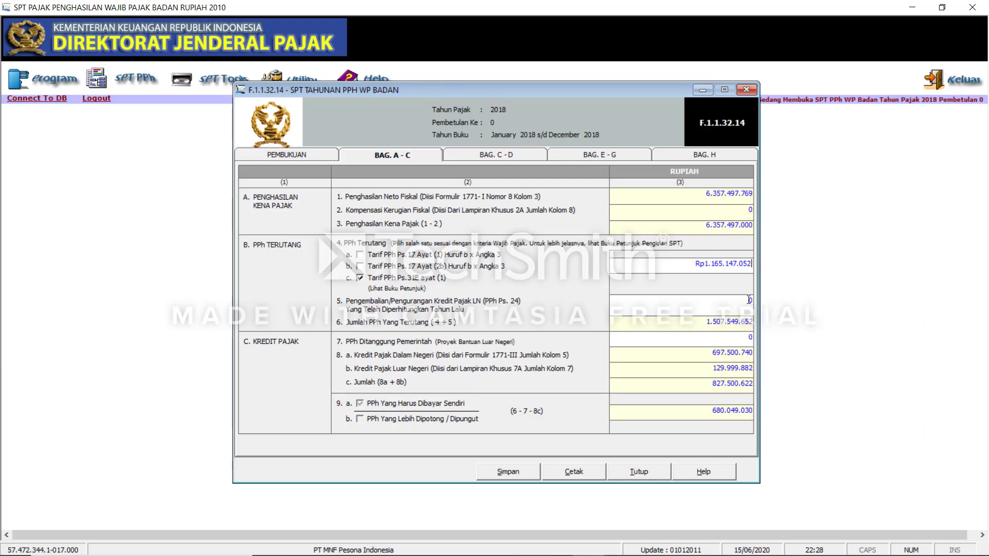
key(alt+Tab)
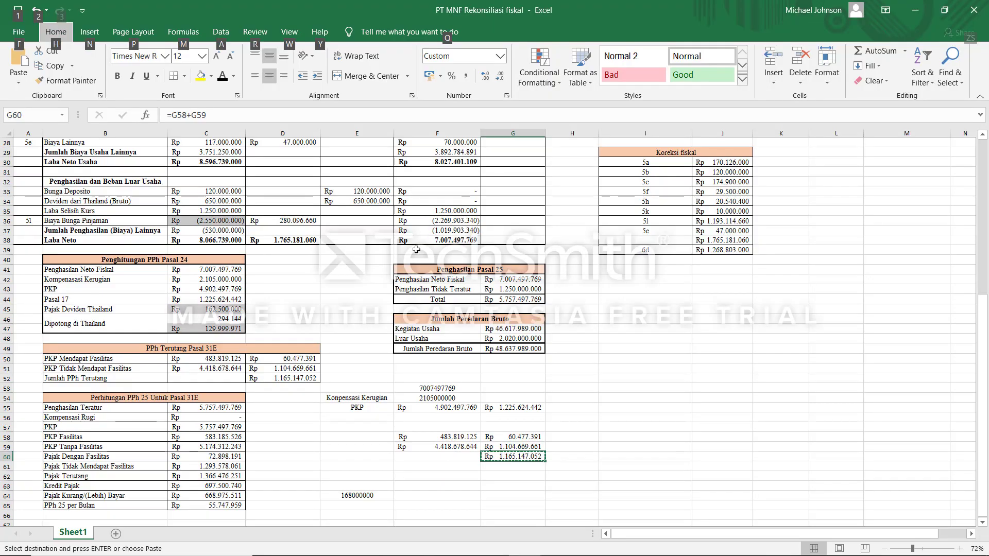
key(alt+Tab)
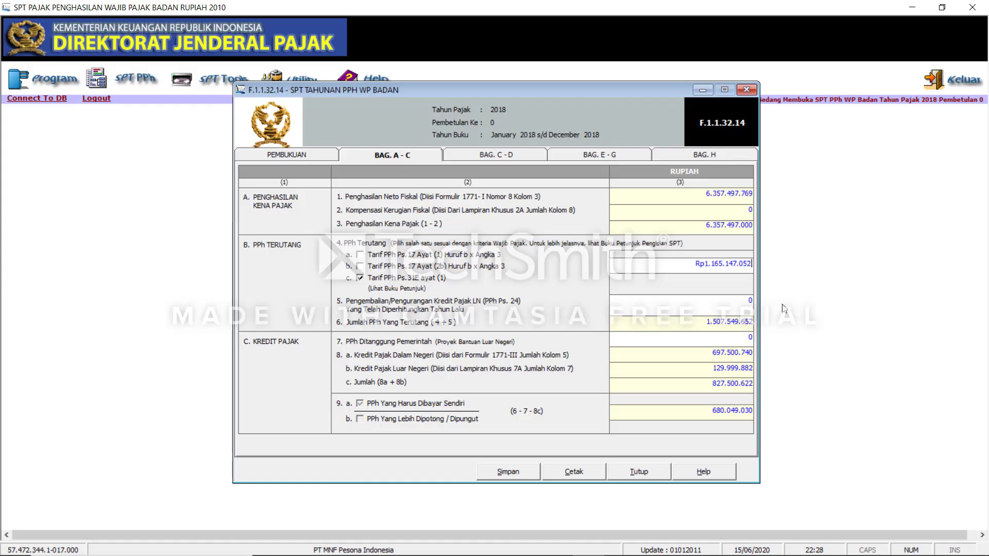
key(Tab)
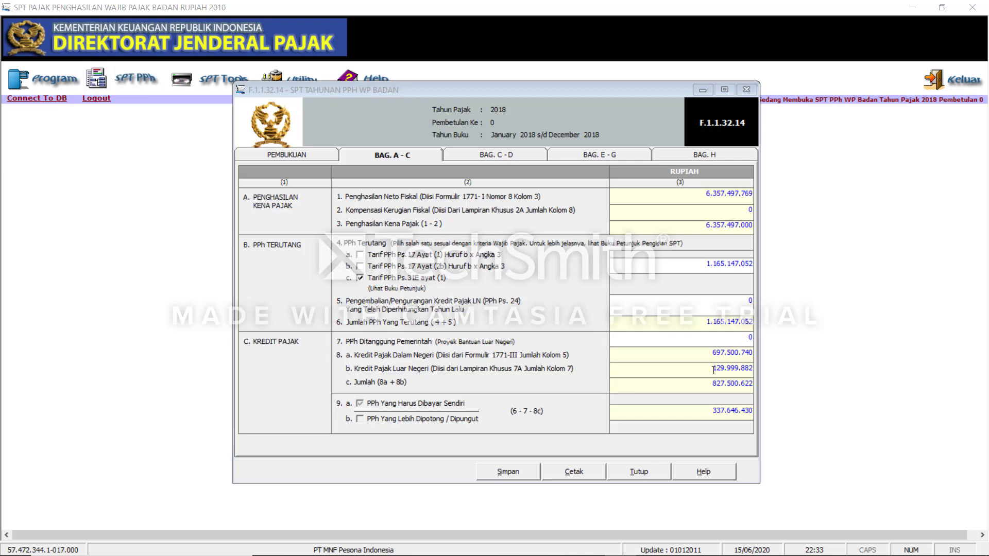
Check the Kredit Pajak Luar Negeri amount on line 8b and the PPh Yang Harus Dibayar Sendiri amount on line 9a.
drag(713, 370, 751, 371)
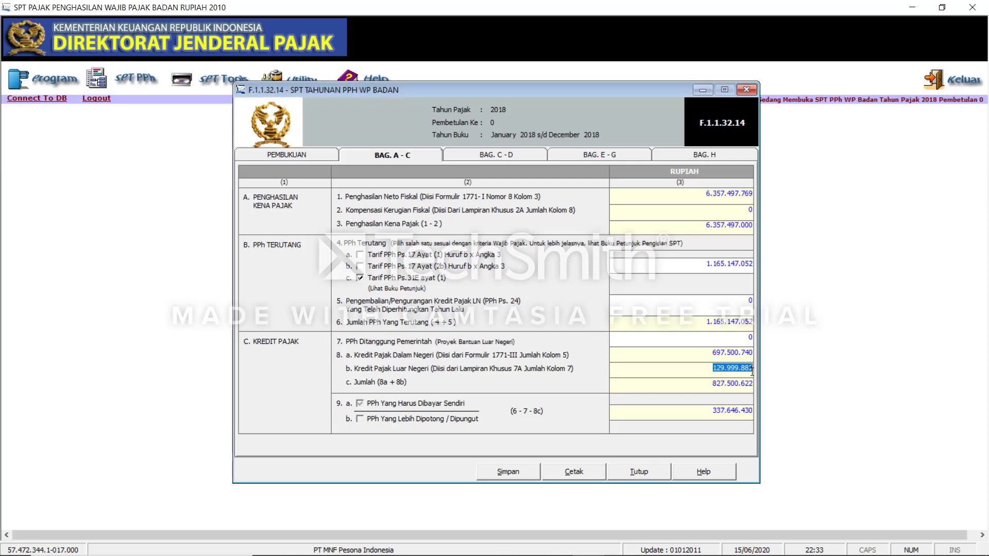
click(743, 372)
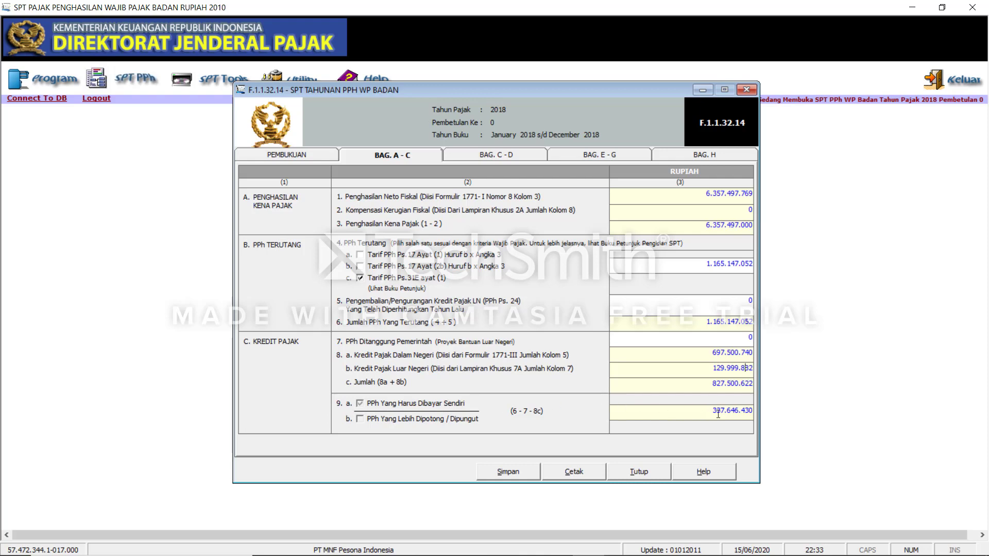
drag(710, 411, 751, 413)
click(707, 413)
drag(713, 412, 748, 412)
click(638, 409)
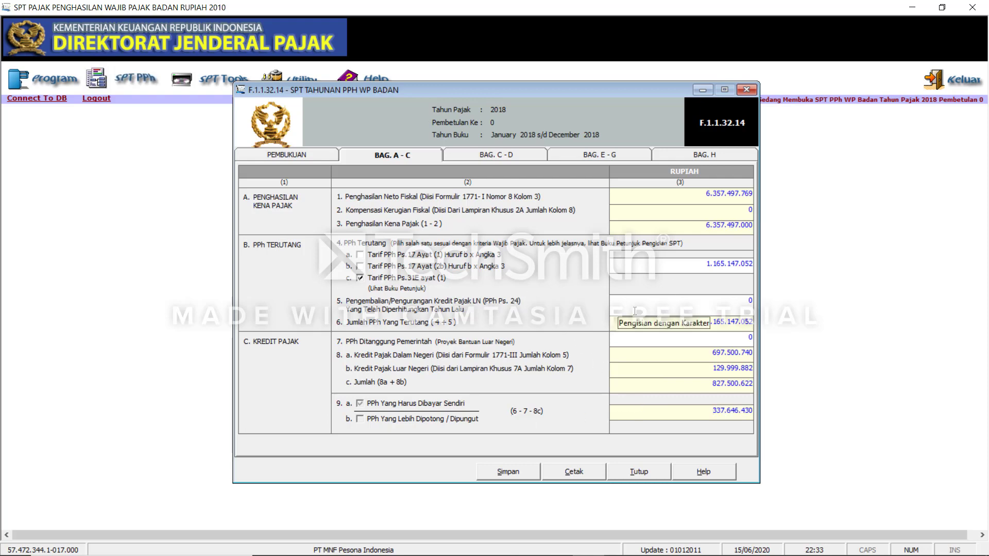
Save the SPT form and open its part C - D with the PPh Ps. 25 Bulanan entry.
click(516, 473)
click(530, 329)
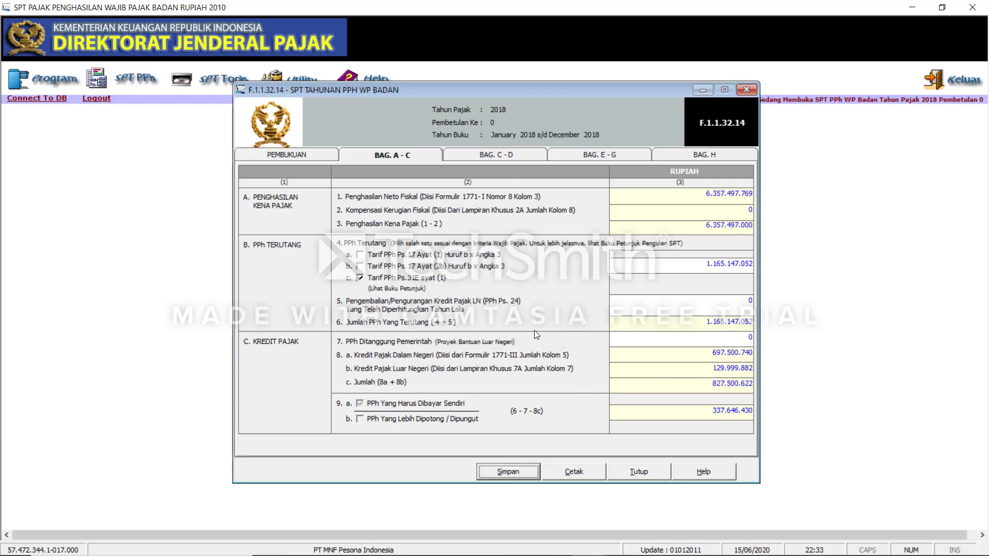
click(474, 158)
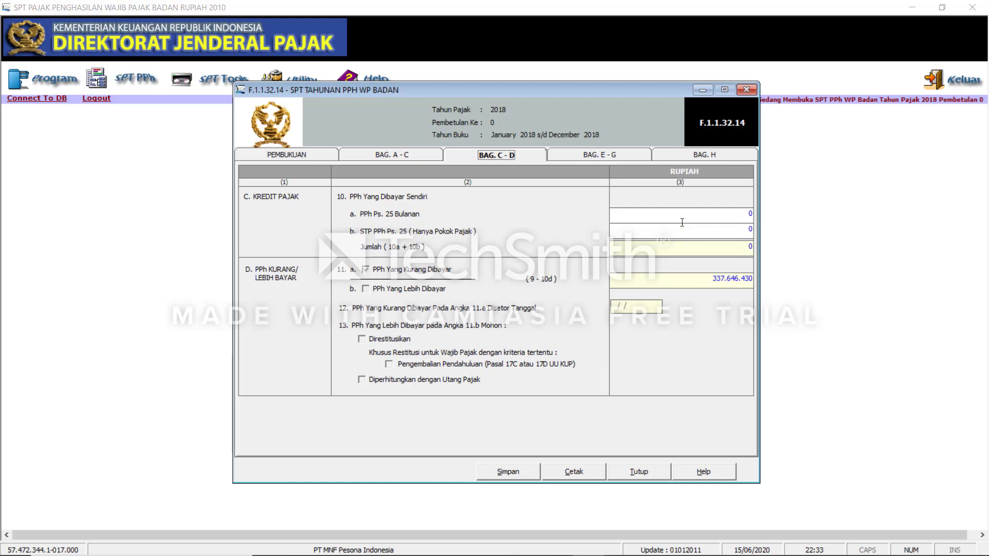
Switch to the Tugas Tutorial ESPT Badan 2018 Word document and review the monthly PPh Pasal 25 payments under Data Pembayaran Pajak.
key(alt+Tab)
click(576, 342)
scroll(491, 291, down, 20)
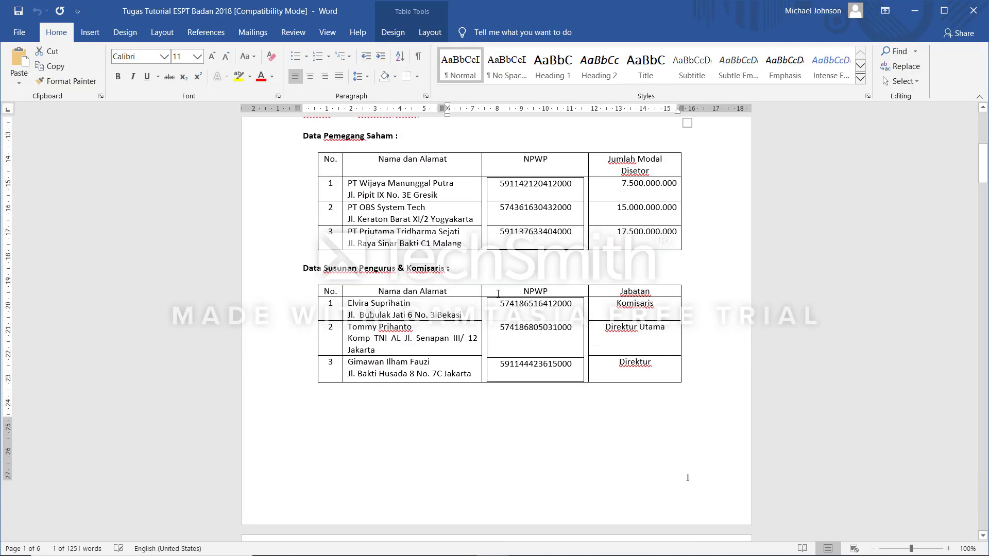
scroll(505, 293, down, 20)
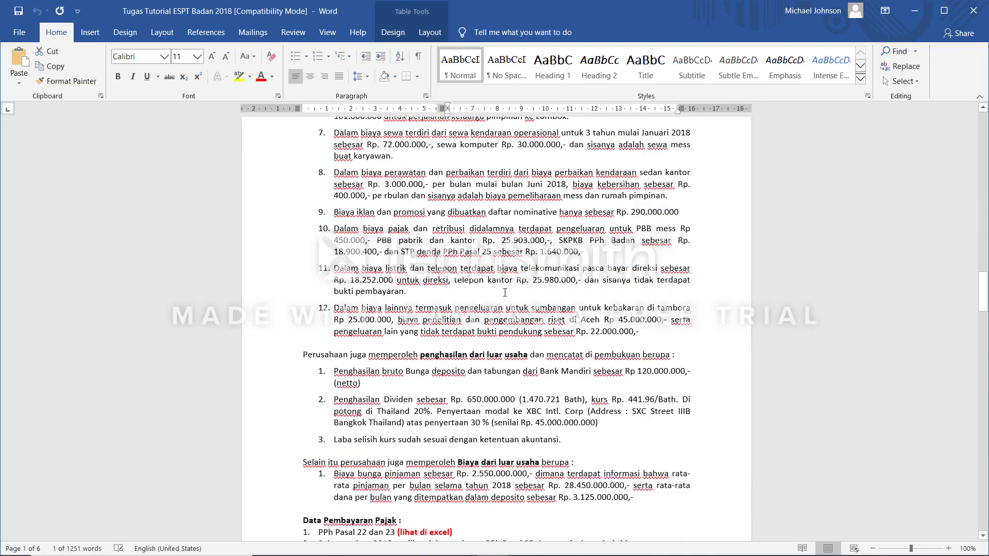
scroll(459, 253, up, 2)
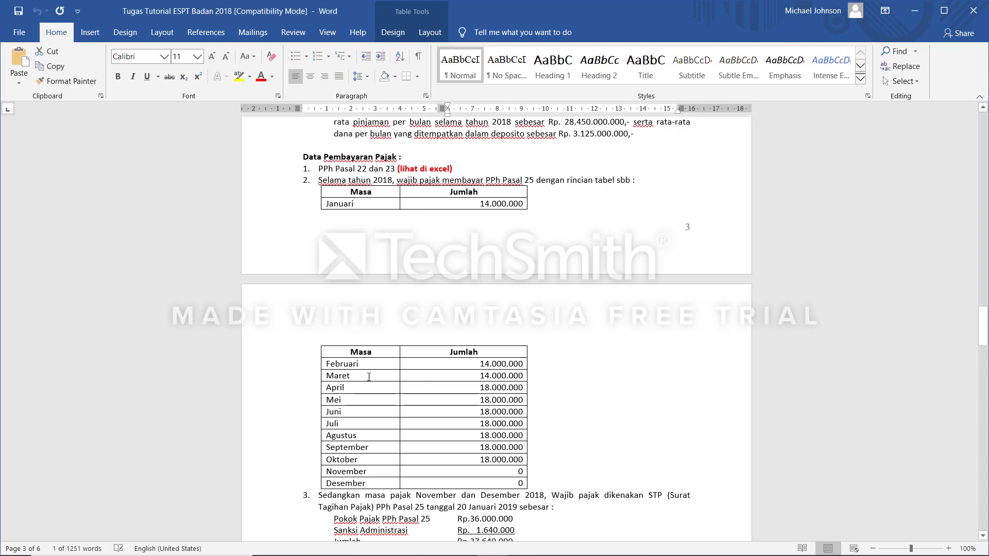
drag(415, 370, 492, 378)
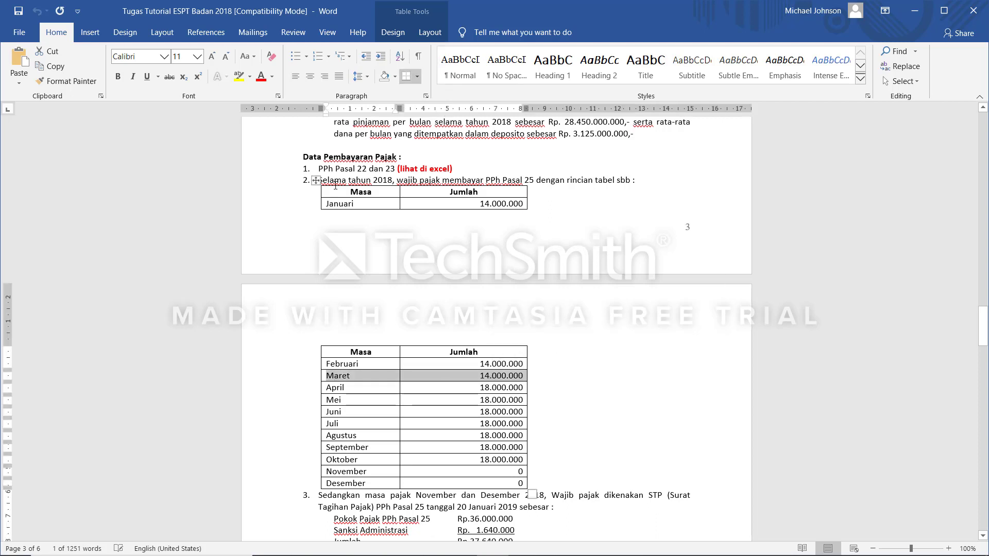
click(338, 204)
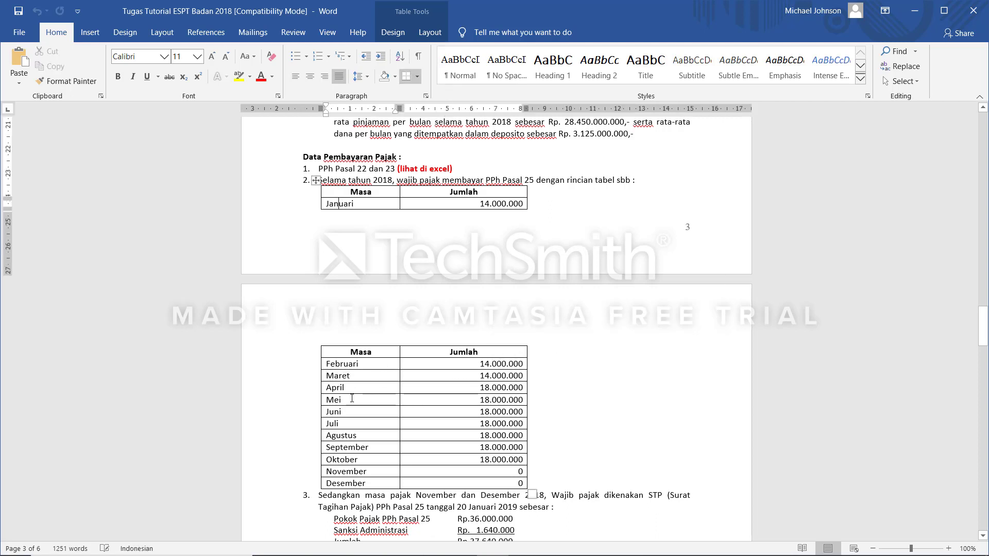
drag(341, 390, 445, 458)
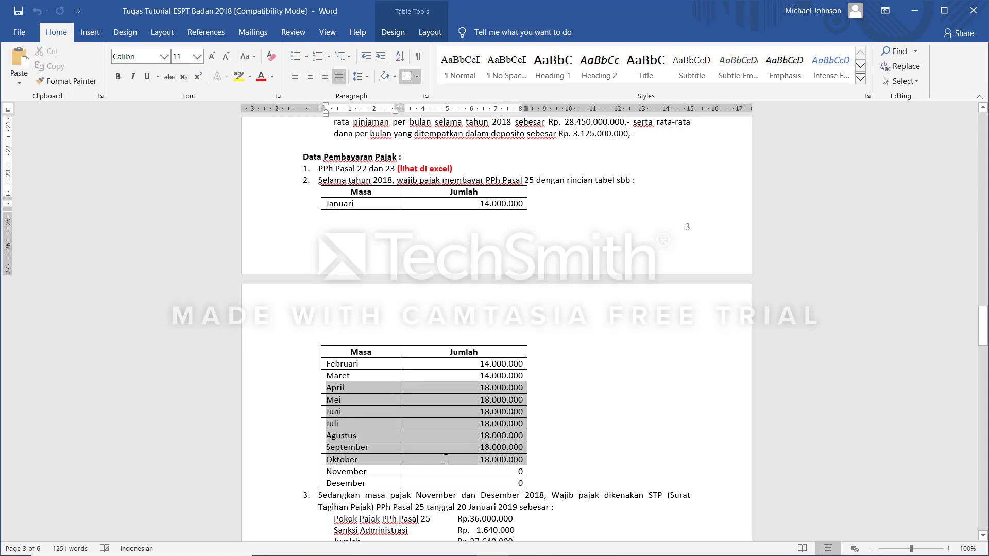
click(368, 474)
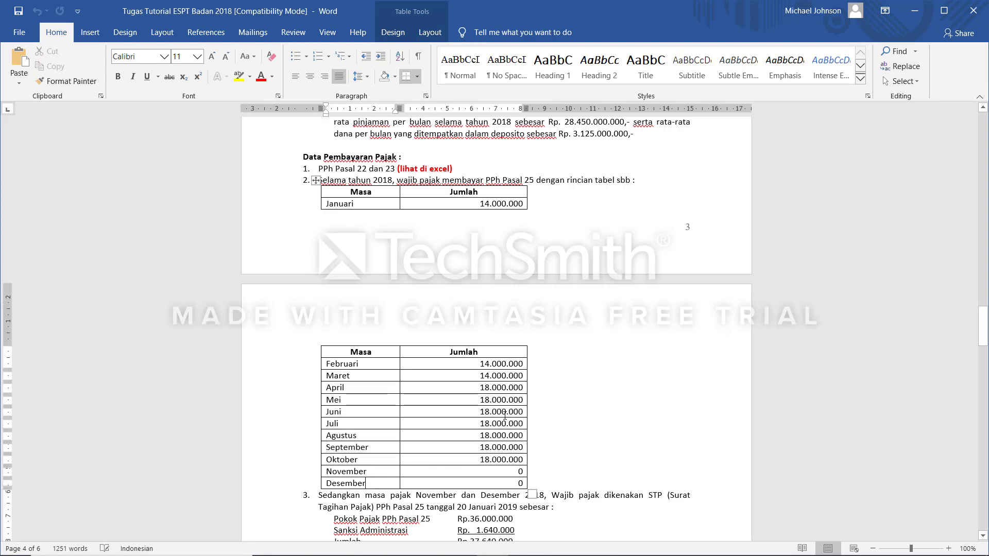
click(489, 204)
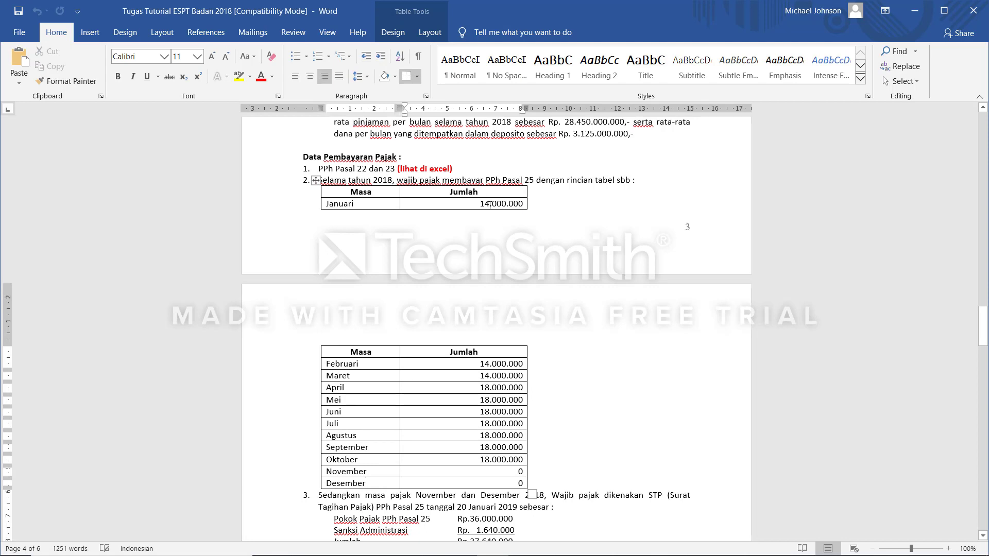
Select I45 in the Excel workbook as the destination and copy the January payment of 14.000.000 from the Word table.
key(alt+Tab)
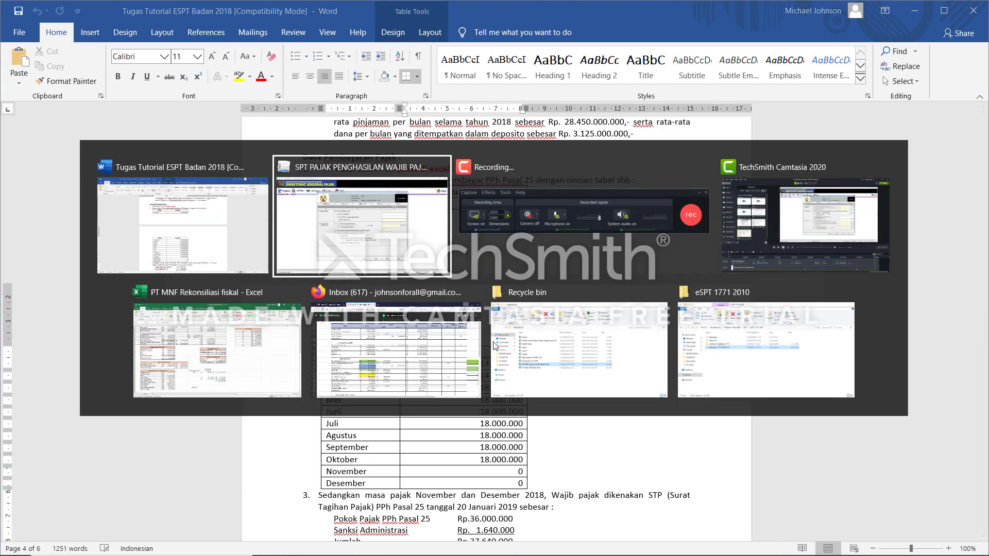
click(213, 355)
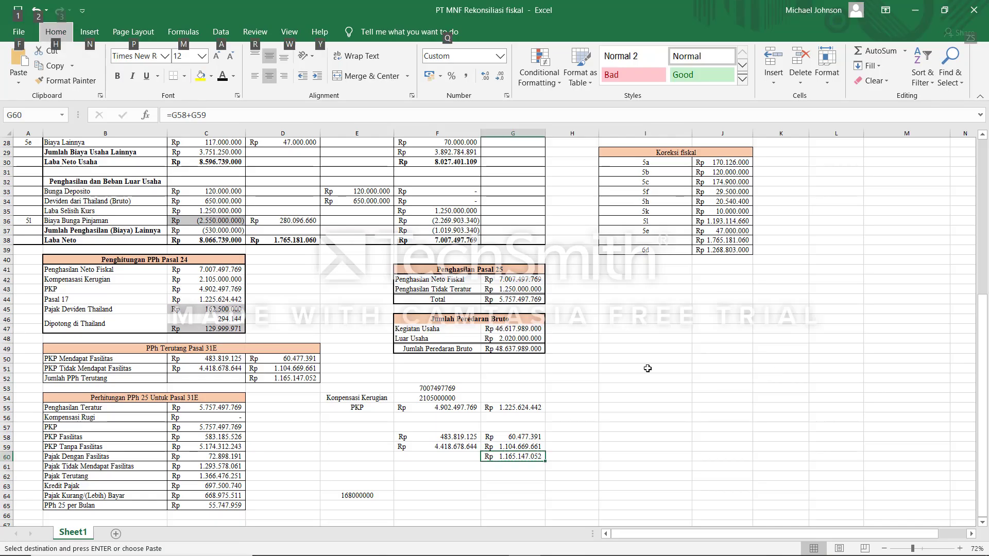
click(647, 368)
click(659, 311)
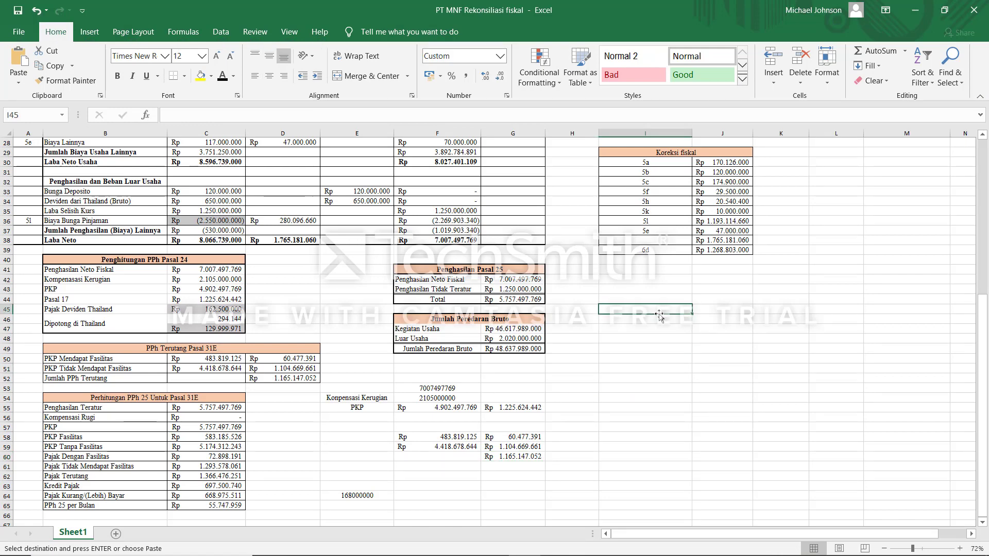
key(alt+Tab)
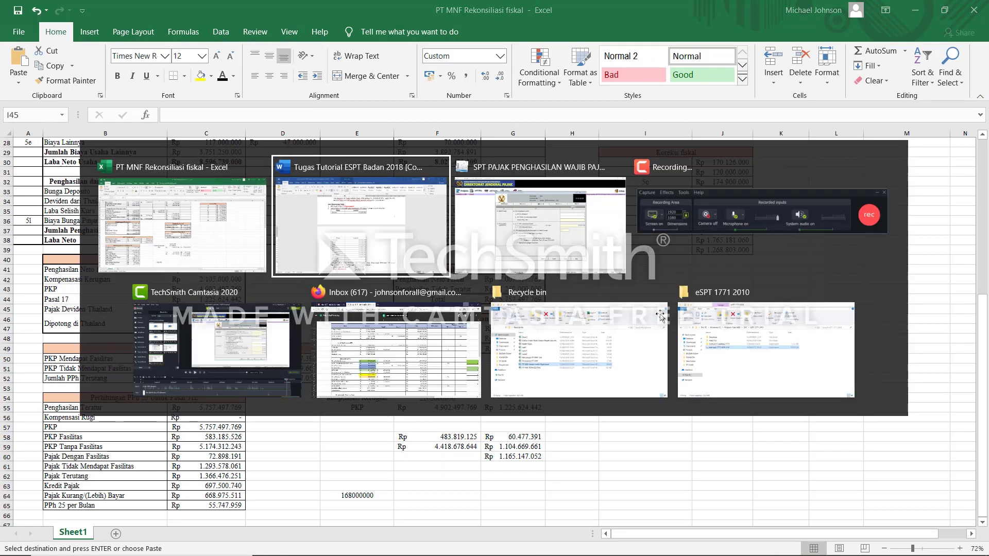
click(391, 221)
drag(479, 204, 518, 206)
right_click(517, 205)
click(542, 230)
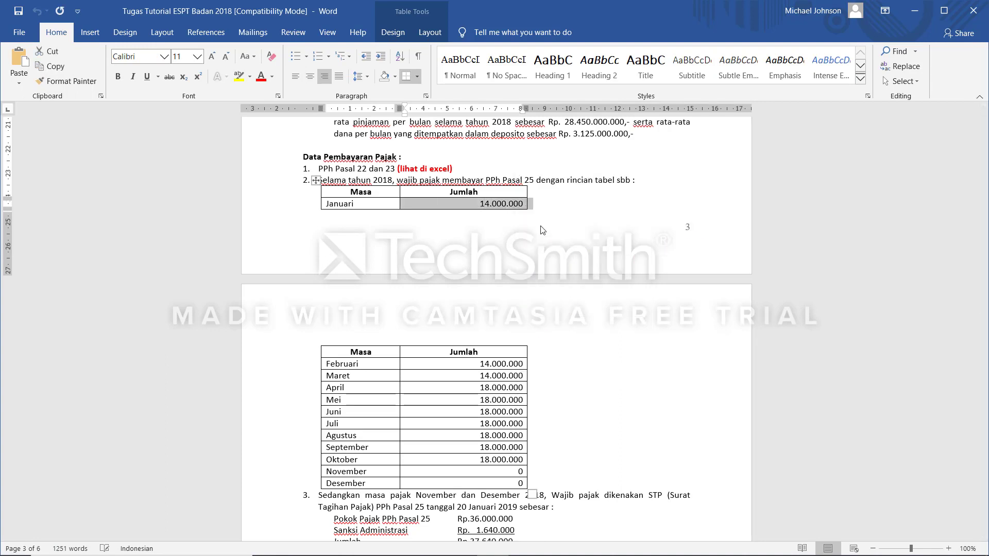
Paste the January payment of 14.000.000 into I45 of the Excel workbook and fill it down to I47 for February and March.
key(alt+Tab)
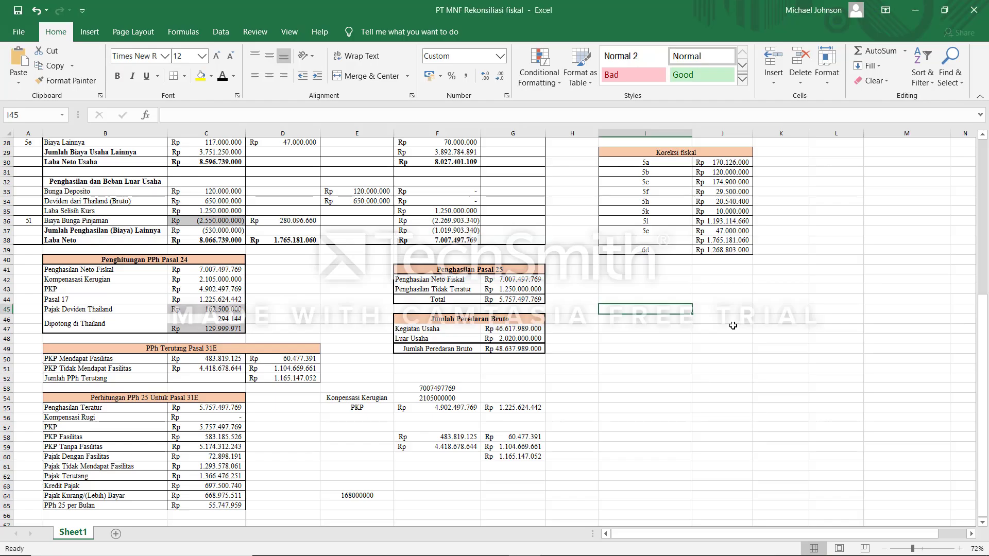
right_click(654, 311)
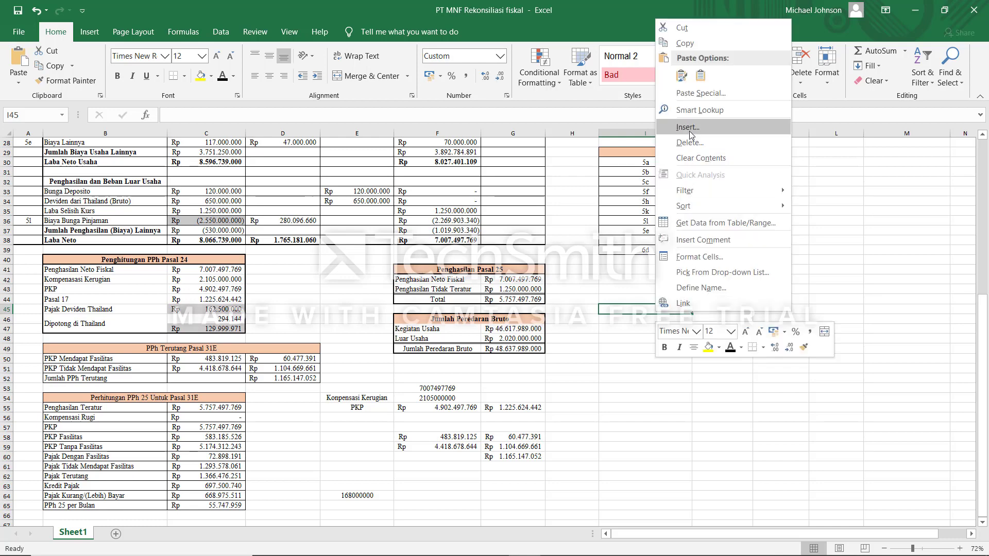
click(687, 82)
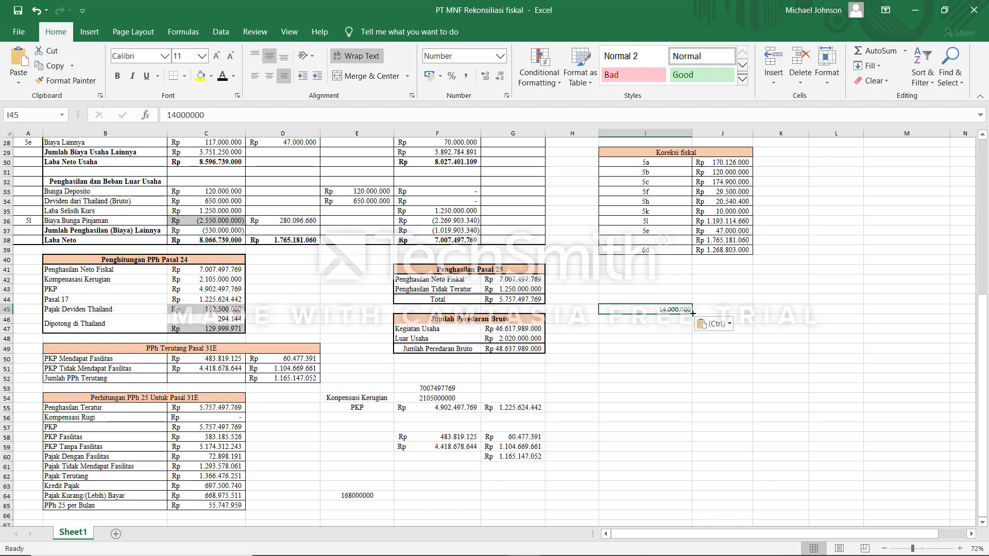
drag(692, 314, 693, 334)
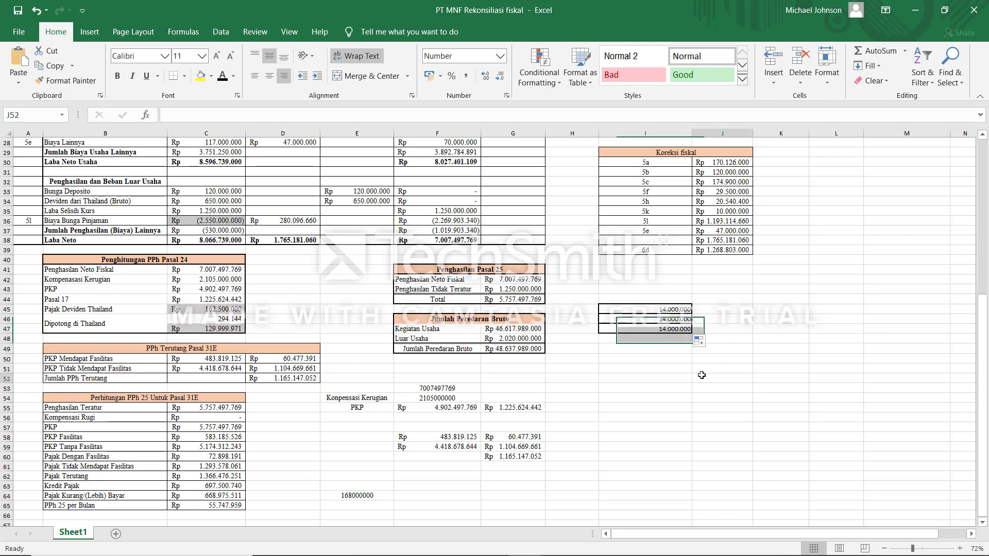
Switch to the Word document and copy the April payment of 18.000.000 from the PPh Pasal 25 table.
key(alt+Tab)
click(391, 222)
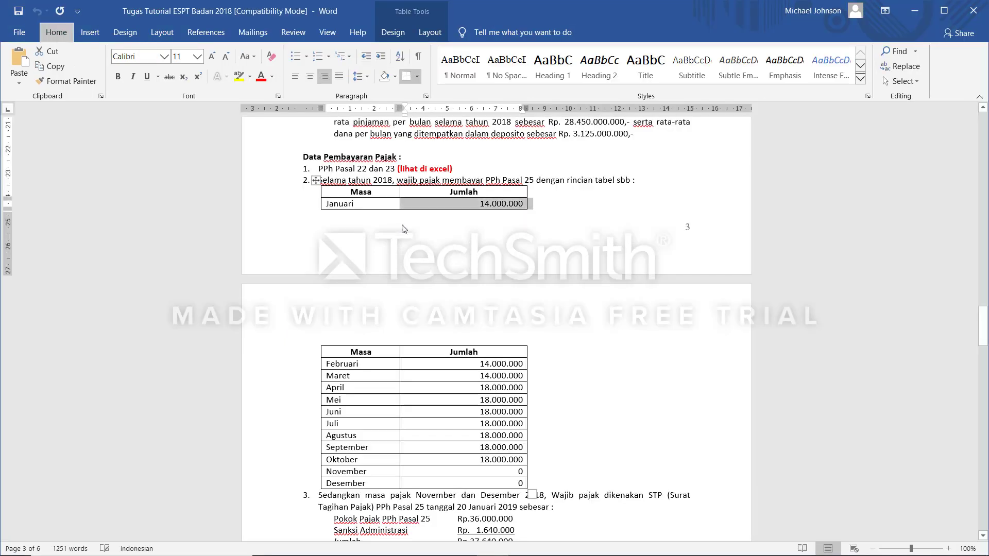
key(alt)
drag(481, 389, 522, 389)
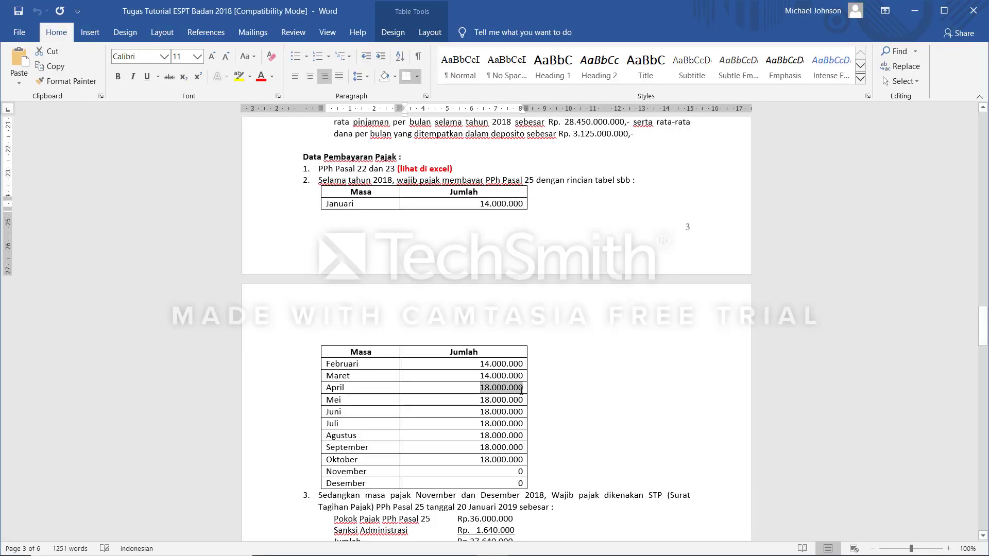
right_click(519, 389)
click(546, 185)
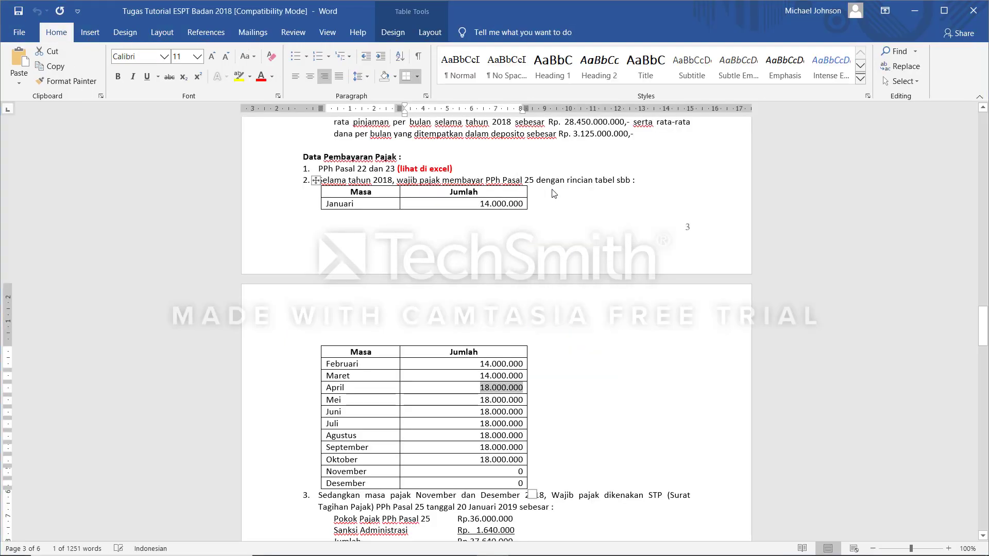
Switch to the PT MNF Rekonsiliasi fiskal workbook in Excel and paste the April payment of 18.000.000 into I48.
key(alt+Tab)
click(534, 262)
key(alt+Tab)
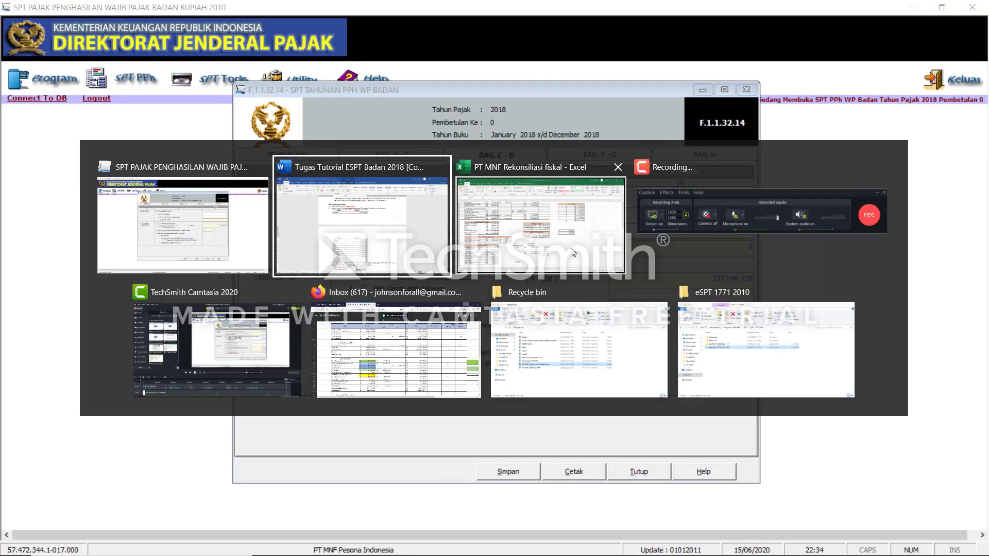
click(466, 242)
right_click(667, 339)
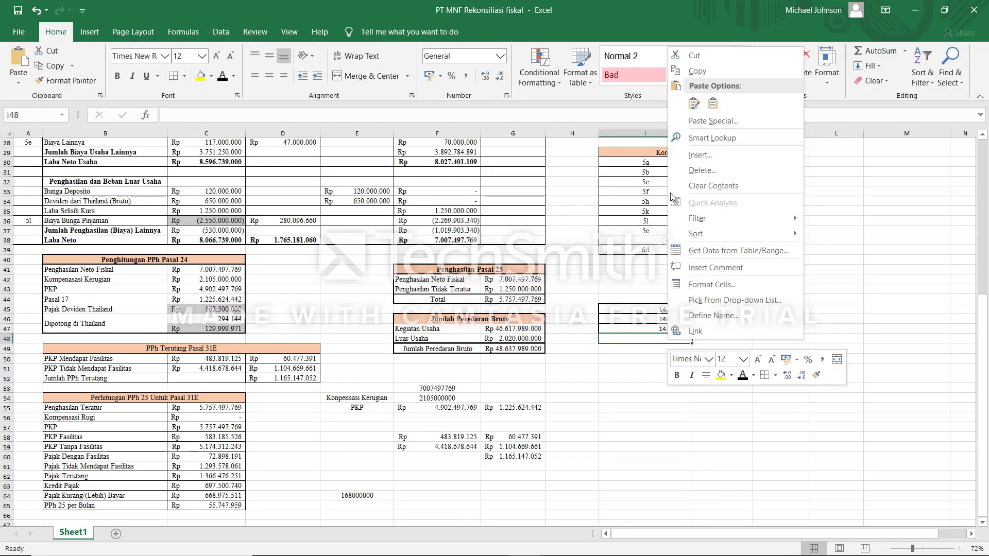
click(675, 103)
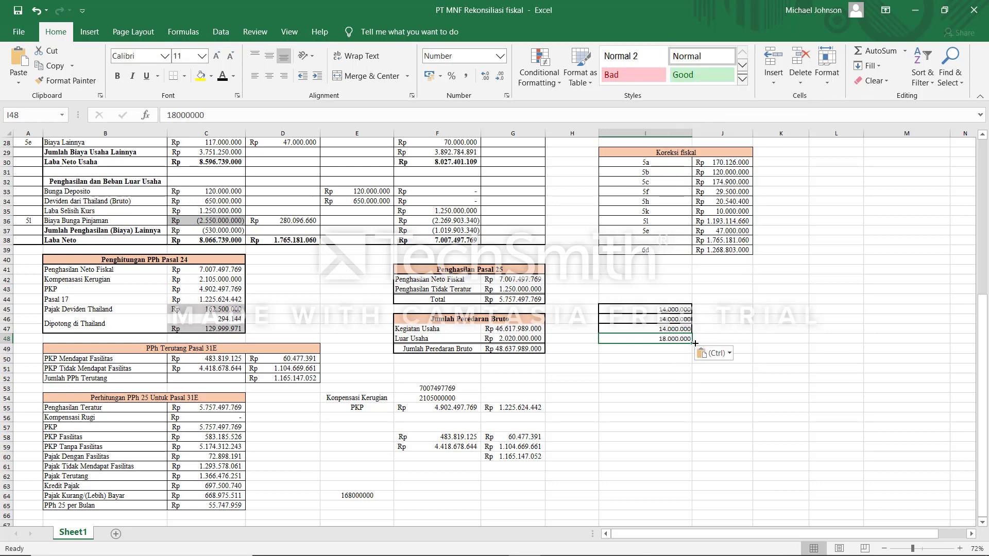
Check the remaining months in the Word table, then fill the 18.000.000 in Excel cell I48 down to I54 for payments through October.
key(alt+Tab)
key(alt+Tab)
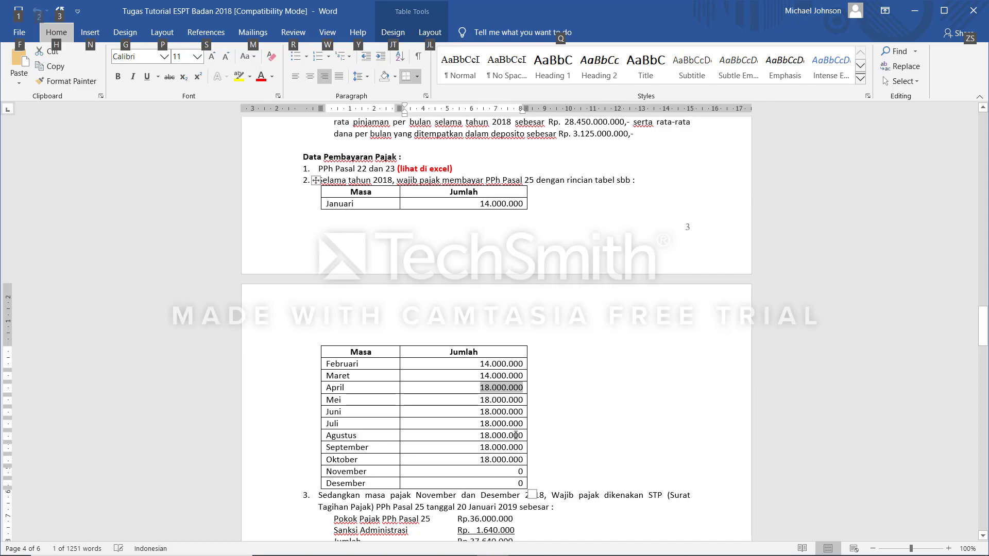
key(alt+Tab)
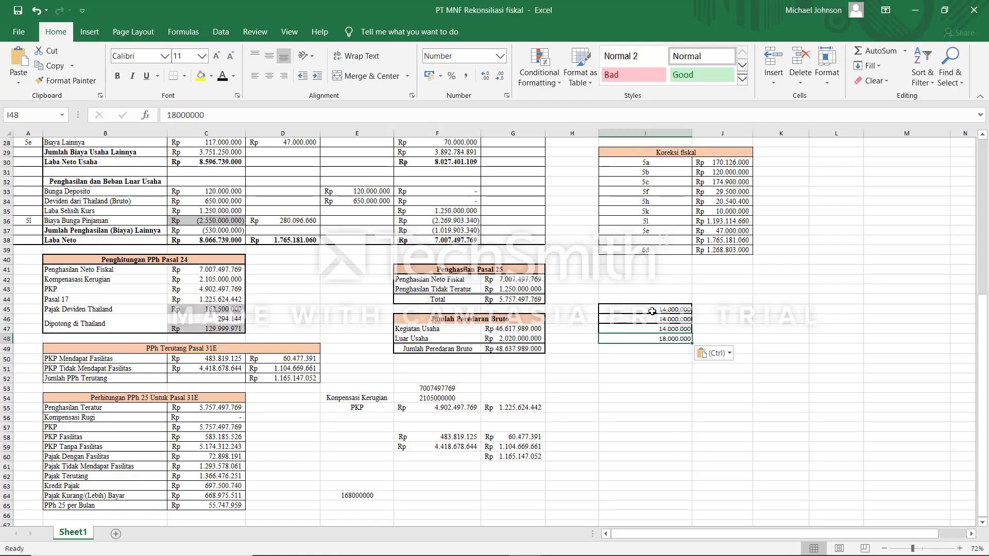
key(alt)
drag(692, 344, 688, 401)
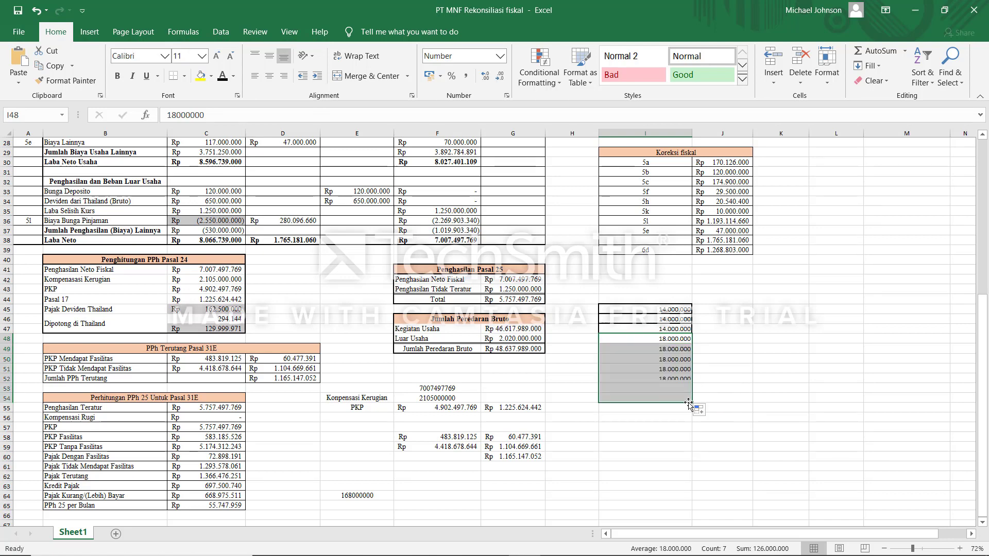
Total the monthly payments in I45:I54 with an AutoSum formula in I55.
click(673, 406)
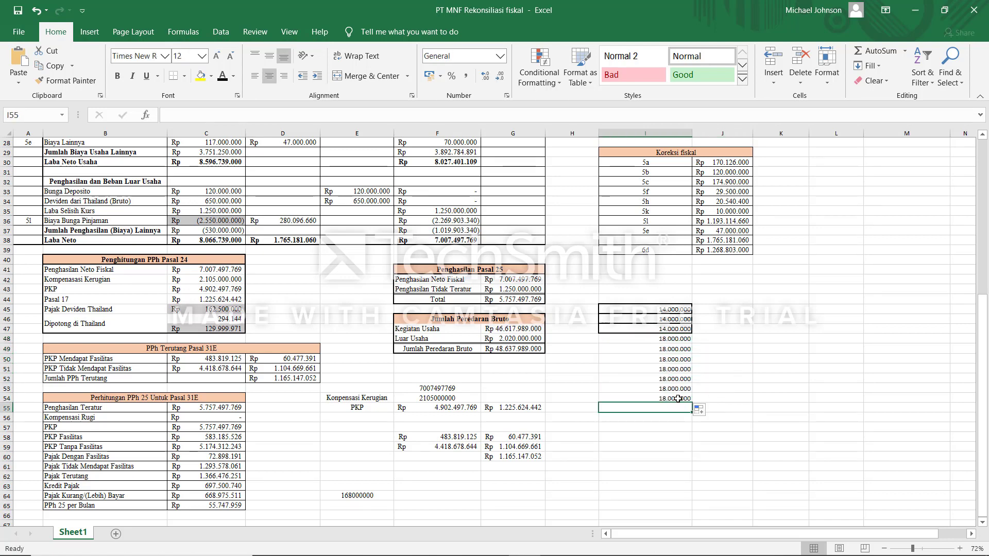
click(878, 52)
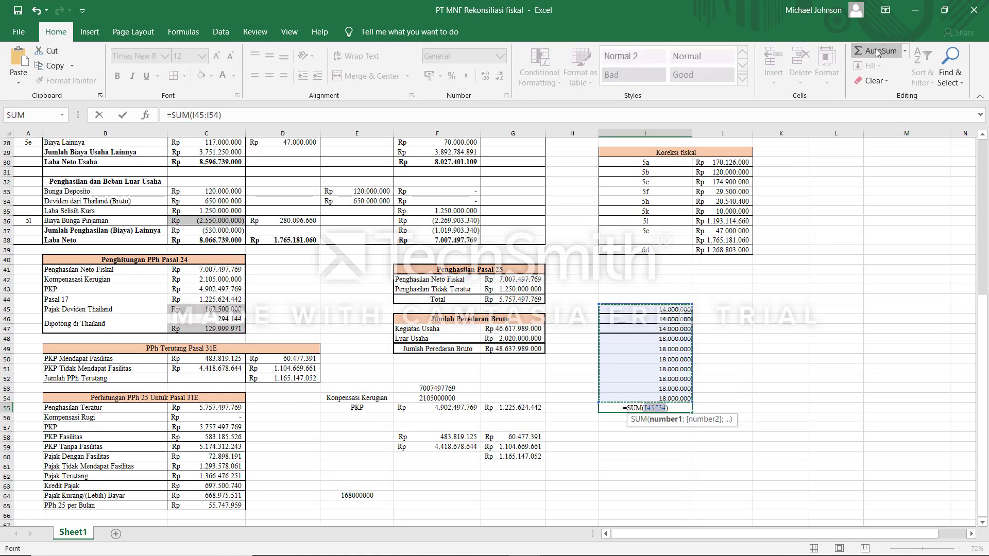
key(Return)
click(720, 408)
click(661, 409)
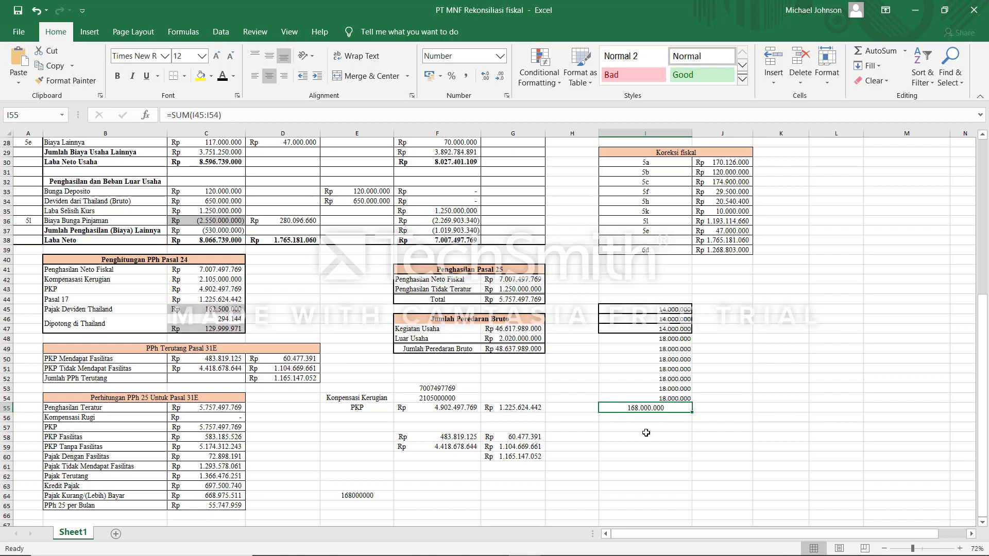
Switch to the eSPT form and enter 168000000 as item 10a, PPh Ps. 25 Bulanan.
key(alt+Tab)
click(532, 214)
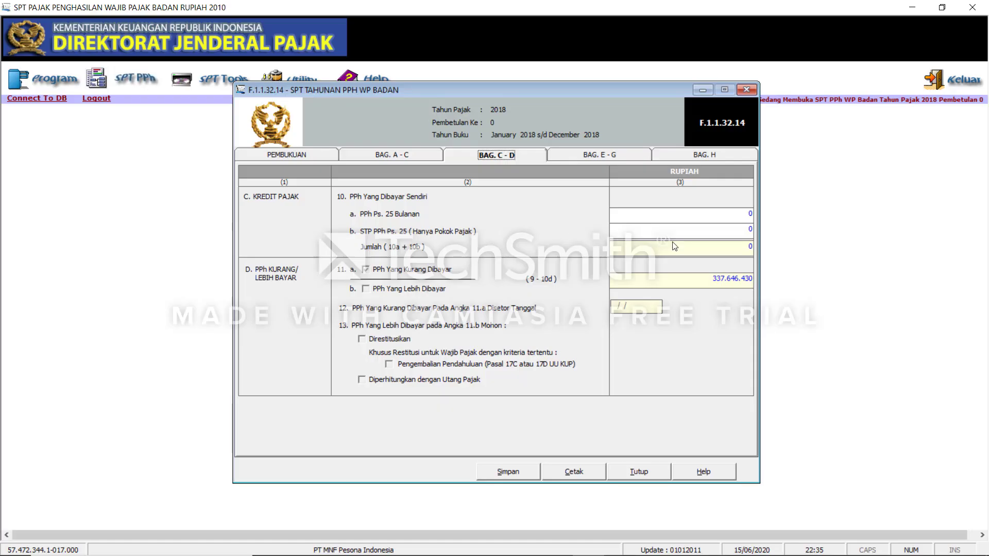
click(751, 212)
key(BackSpace)
text(168000000)
click(717, 232)
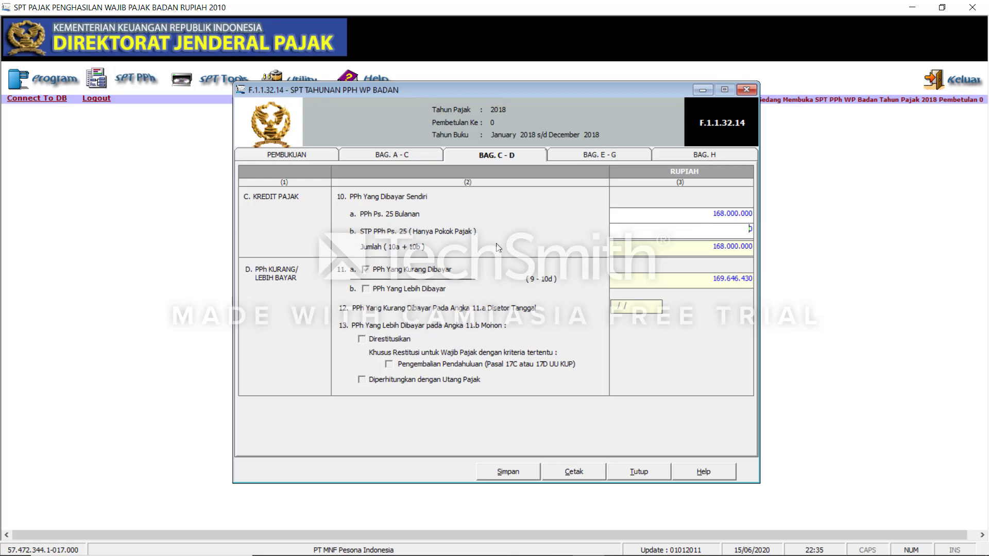
Switch to the Word document and copy the Pokok Pajak PPh Pasal 25 amount of 36.000.000 from the November and December STP details.
key(alt+Tab)
key(Tab)
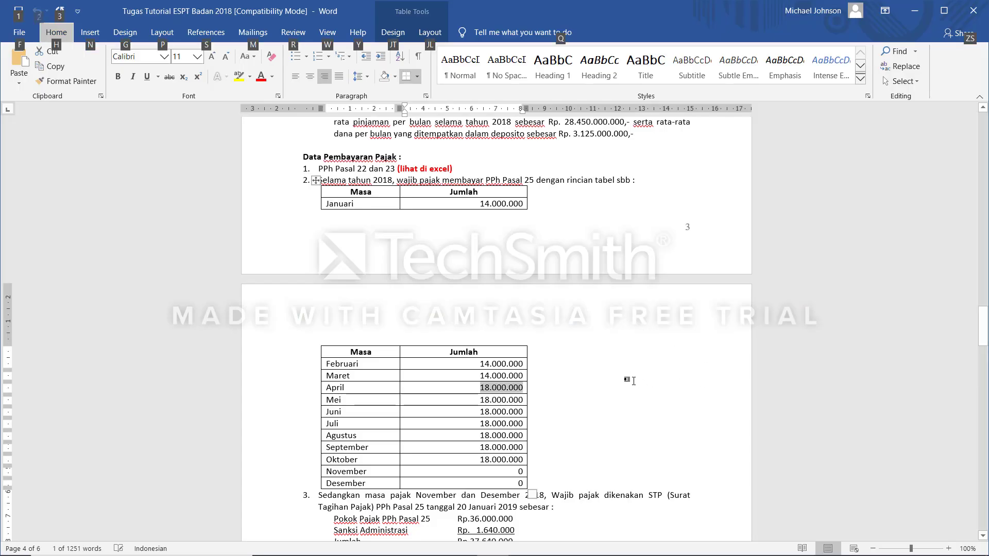
click(605, 374)
scroll(605, 375, down, 5)
scroll(605, 374, down, 3)
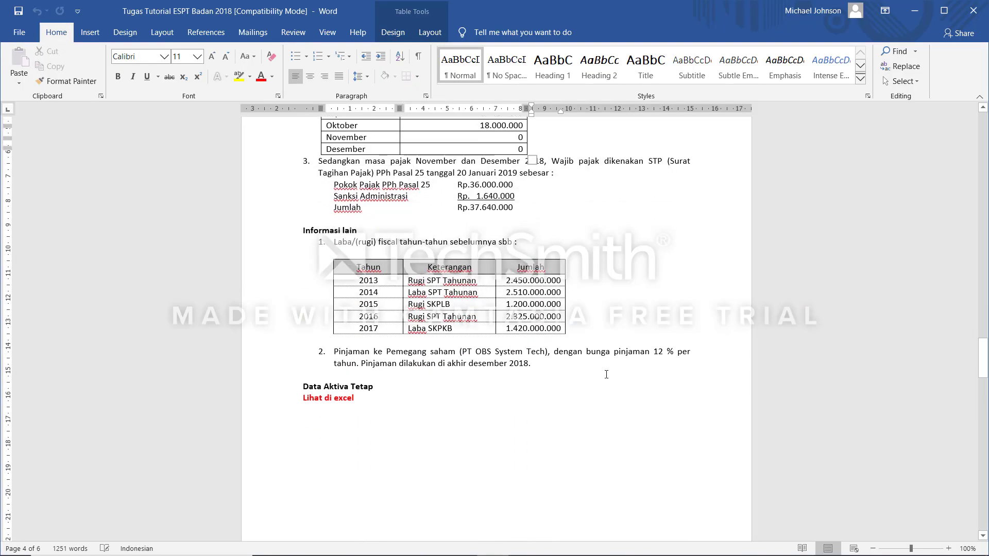
scroll(327, 239, up, 2)
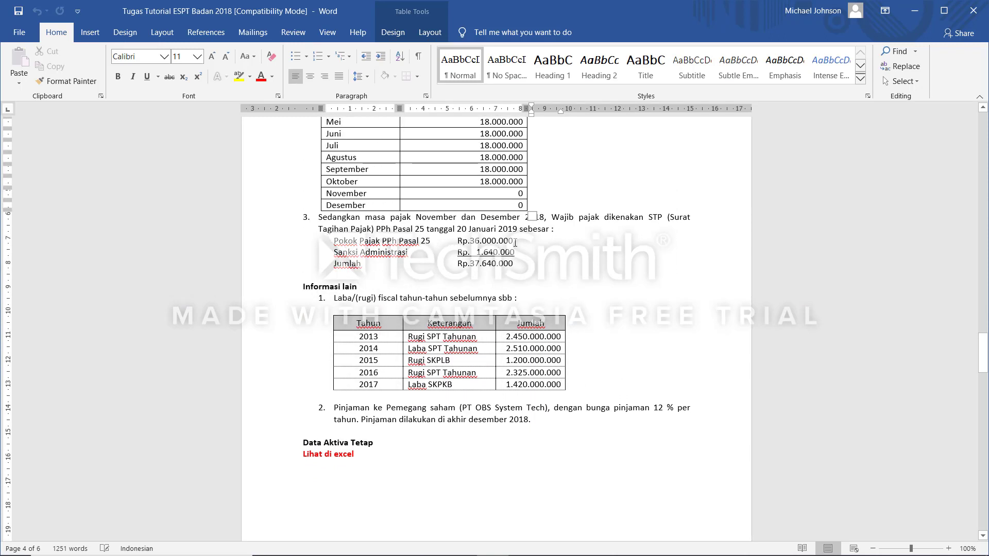
drag(503, 242, 470, 241)
right_click(479, 241)
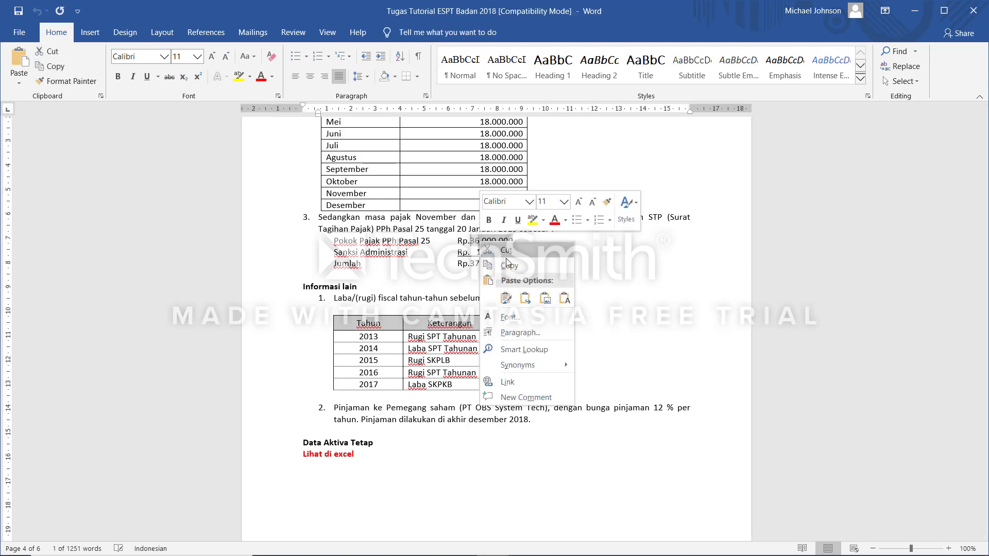
click(511, 264)
Paste 36.000.000 into item 10b, STP PPh Ps. 25, of the eSPT form and save the form.
key(alt+Tab)
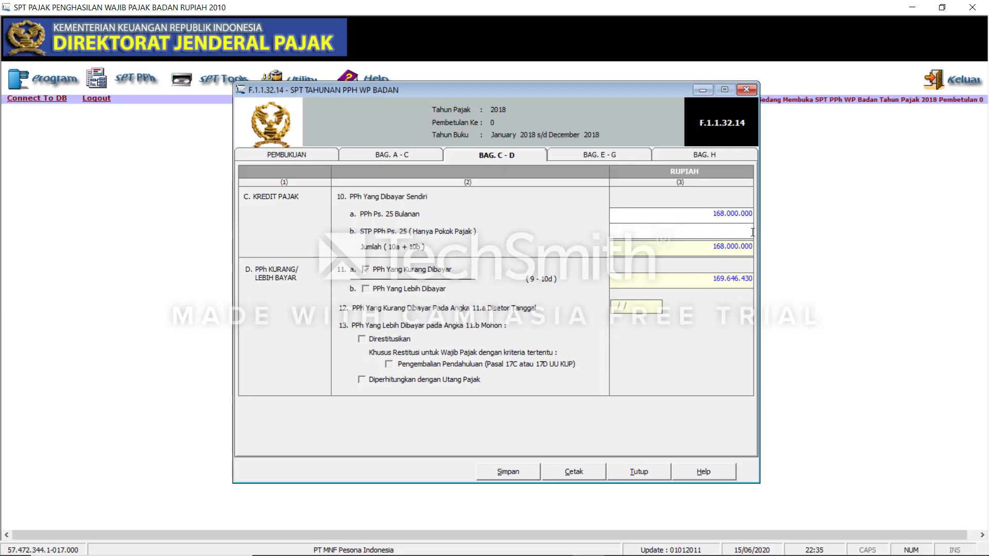
right_click(752, 232)
click(777, 287)
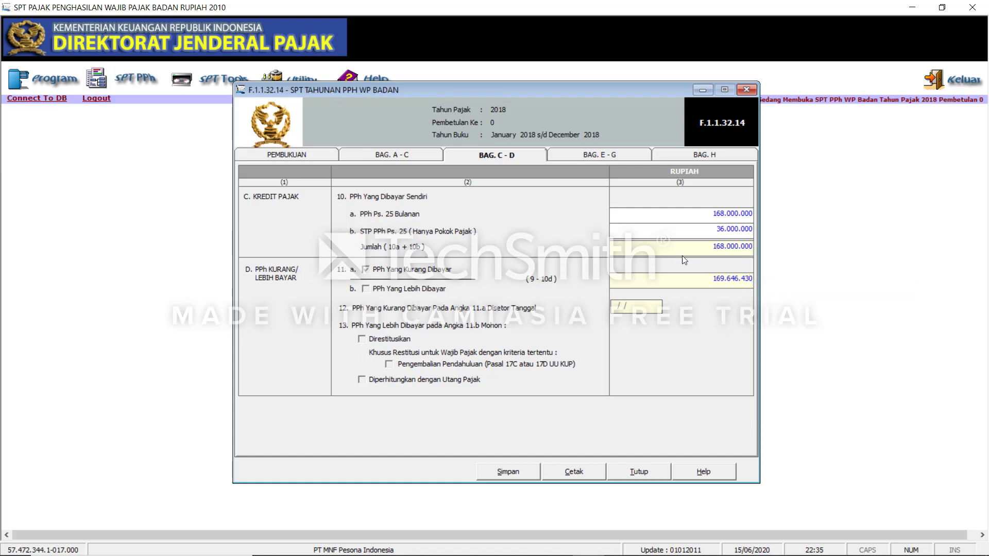
click(689, 218)
click(516, 471)
click(525, 330)
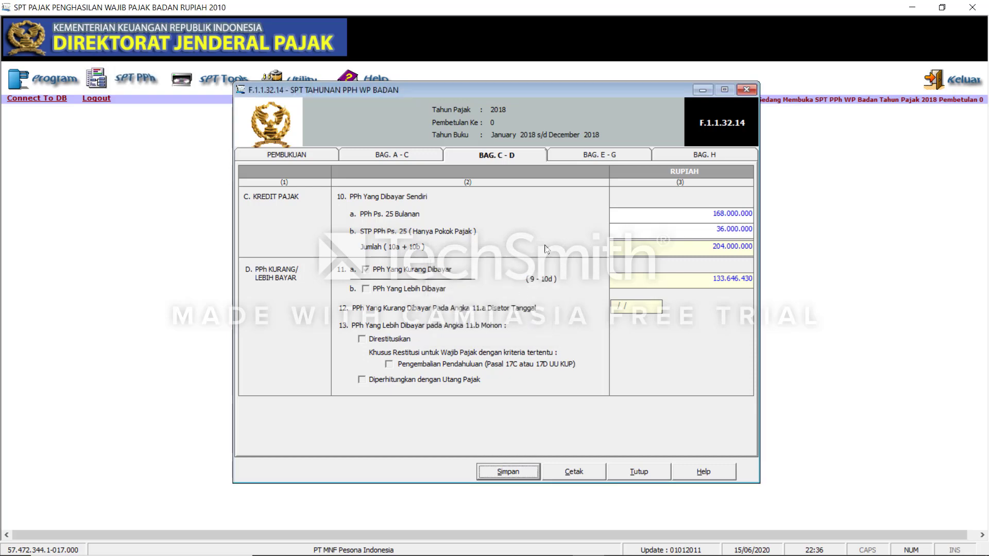
Open part E - G of the SPT form and examine the net income, Laba Selisih Kurs and PPh 25 calculation tables in Excel.
click(586, 154)
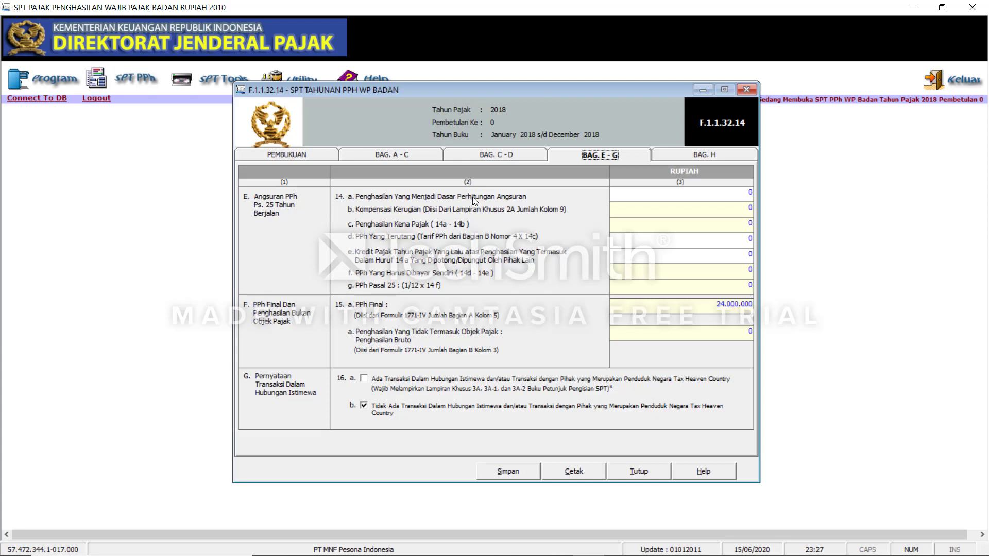
key(alt+Tab)
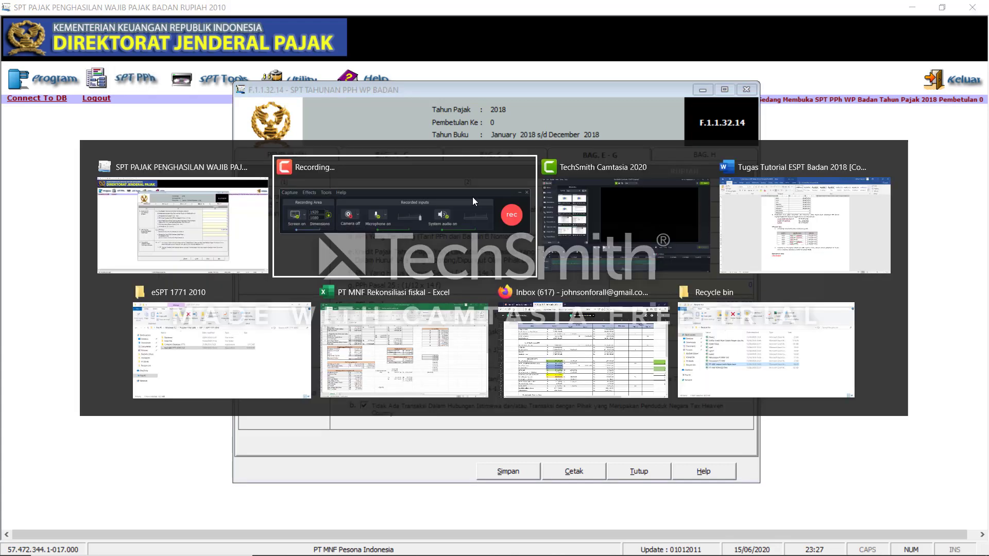
click(403, 369)
scroll(225, 385, down, 1)
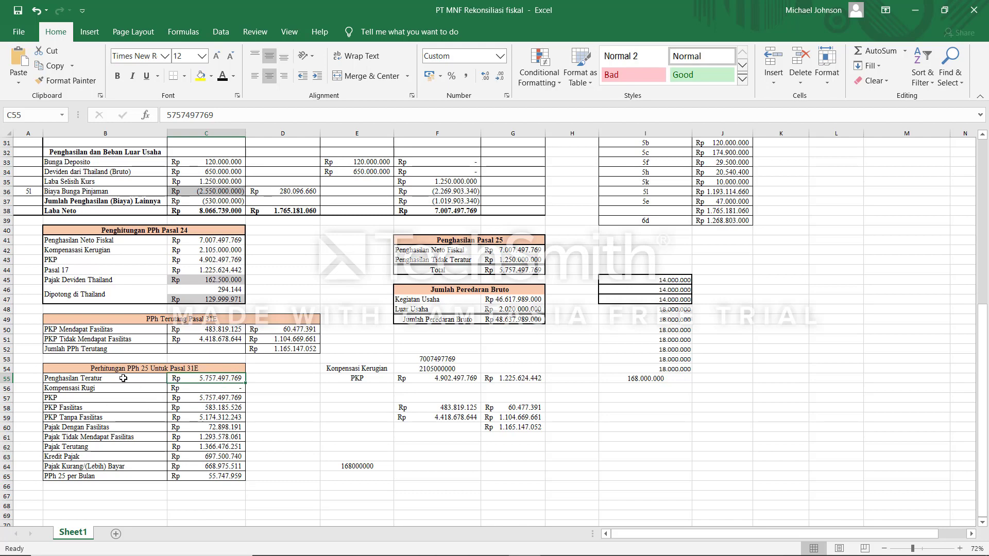
key(alt+Tab)
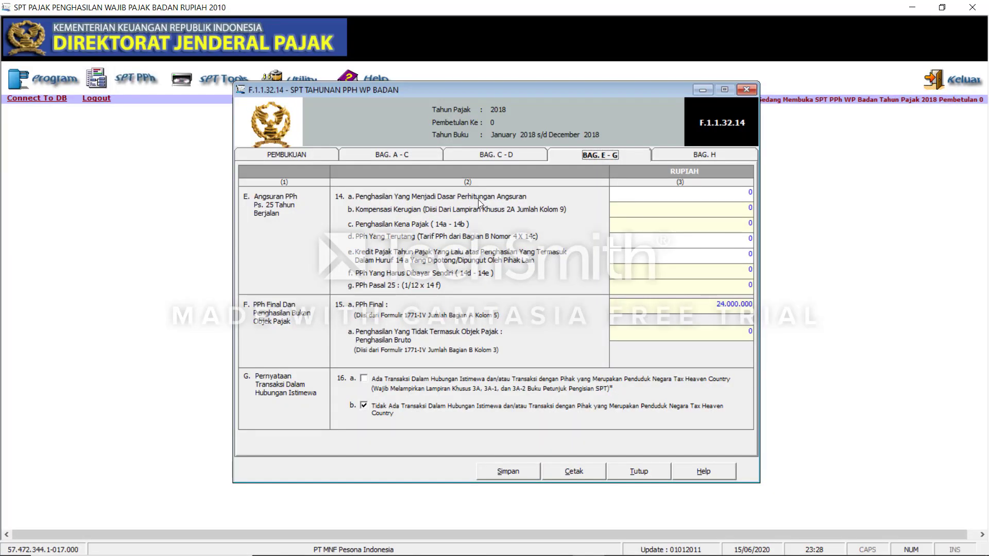
key(alt+Tab)
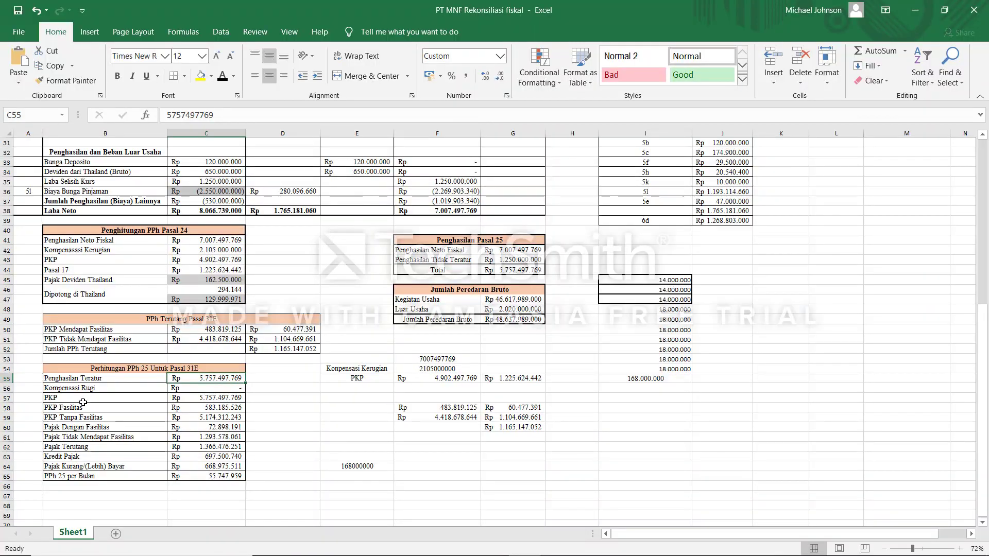
click(798, 397)
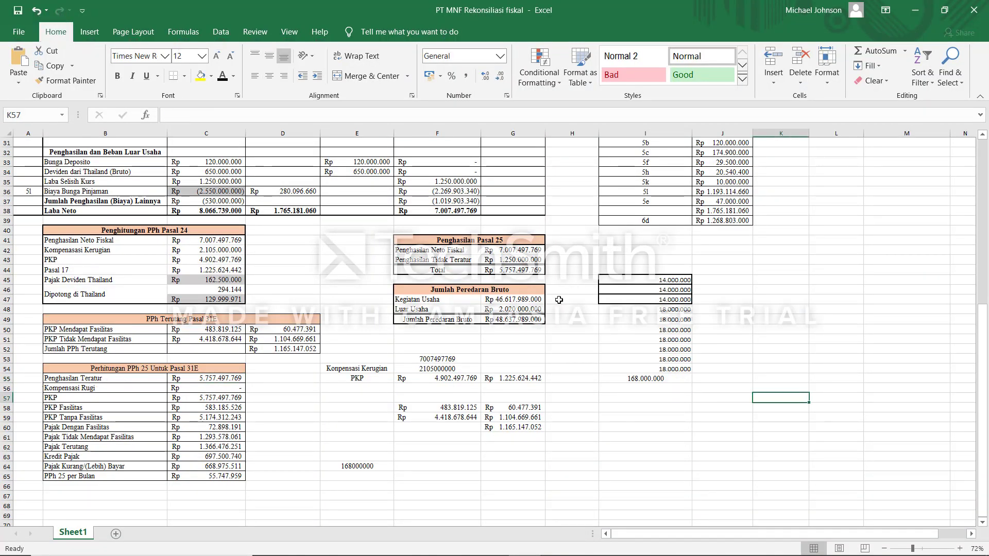
scroll(360, 281, up, 2)
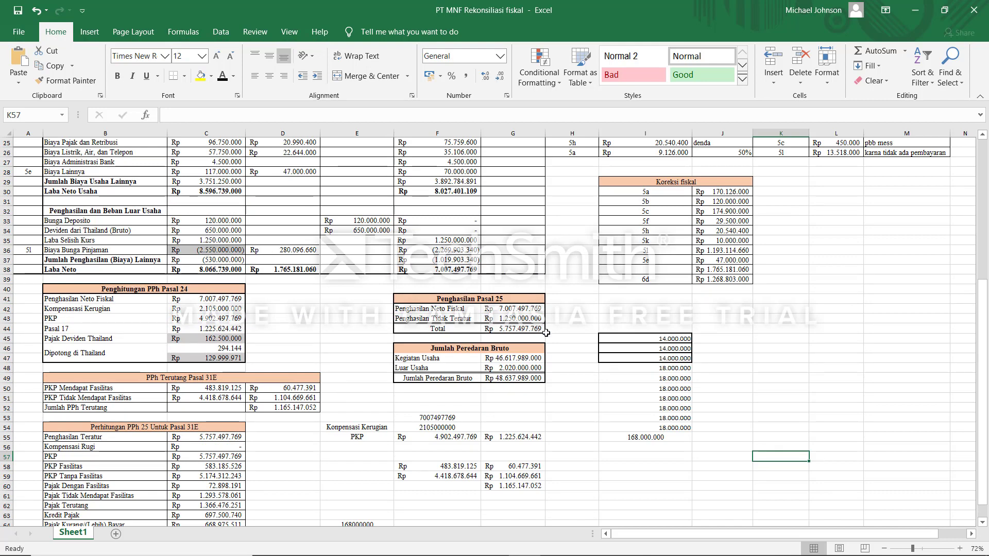
click(447, 268)
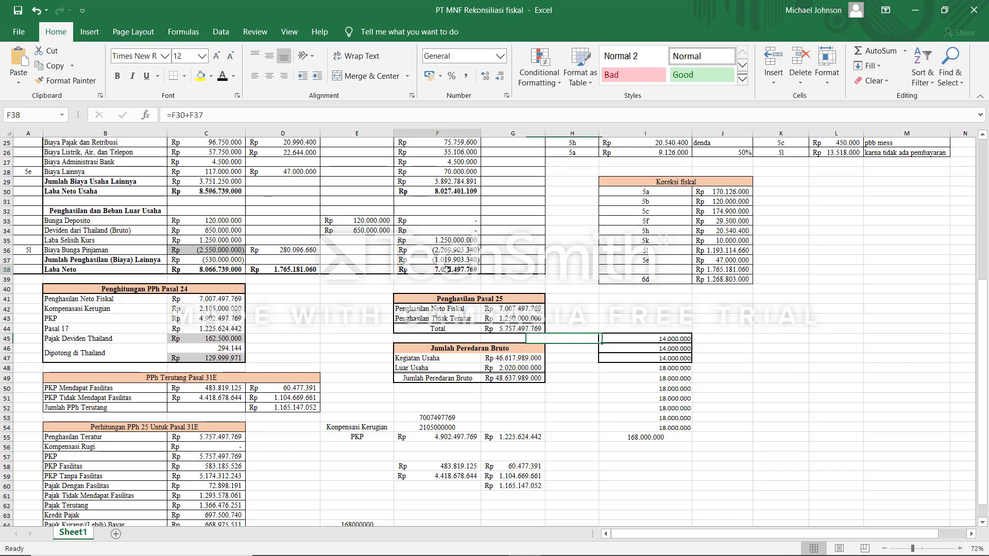
click(221, 241)
scroll(344, 322, down, 1)
scroll(344, 322, down, 2)
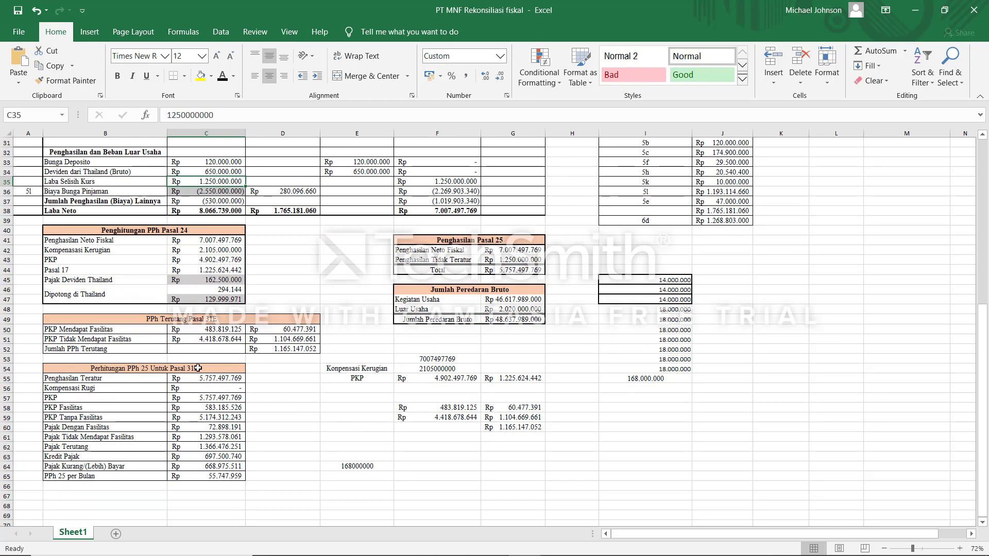
Copy the Penghasilan Teratur amount of 5.757.497.769 from the Excel PPh 25 calculation into item 14a of the eSPT form.
click(216, 379)
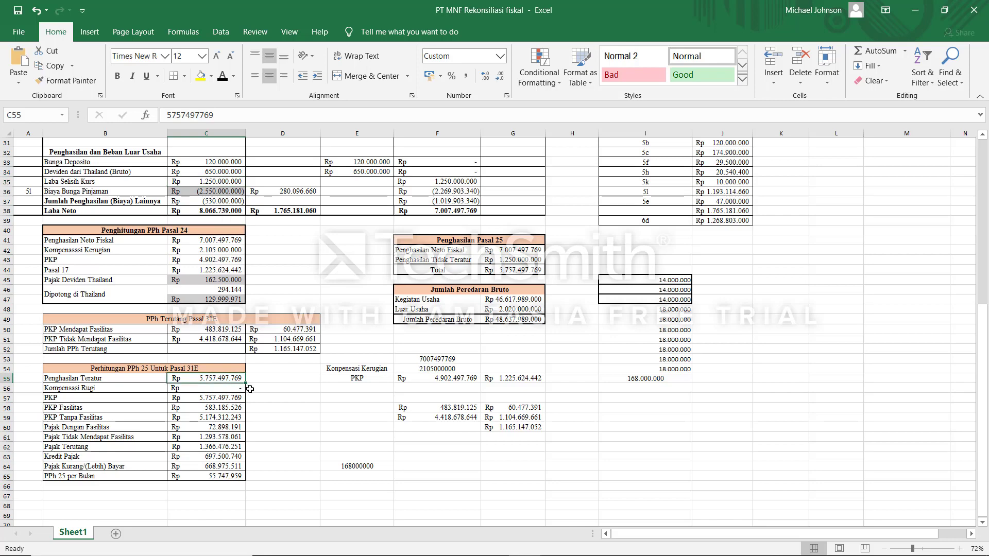
key(ctrl+c)
key(alt+Tab)
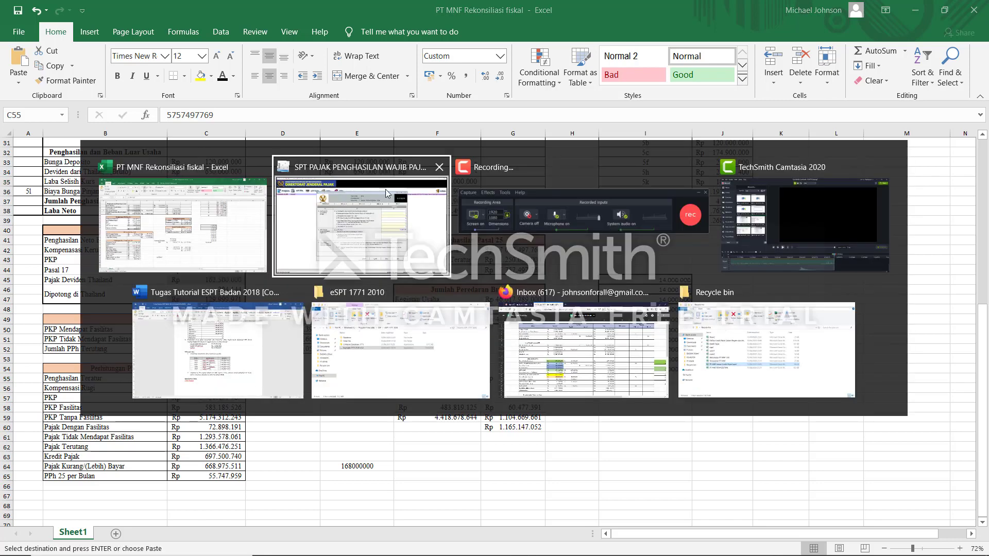
click(344, 198)
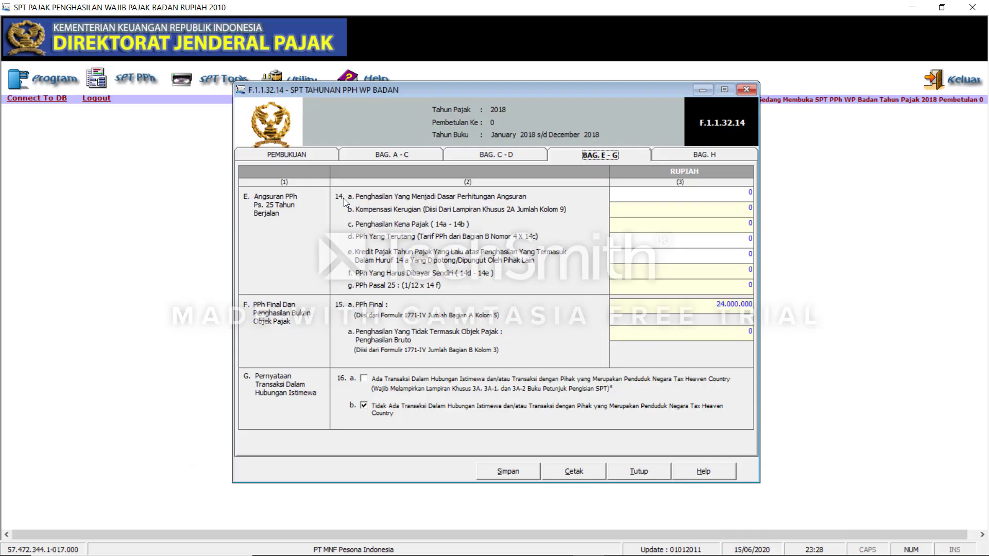
click(750, 194)
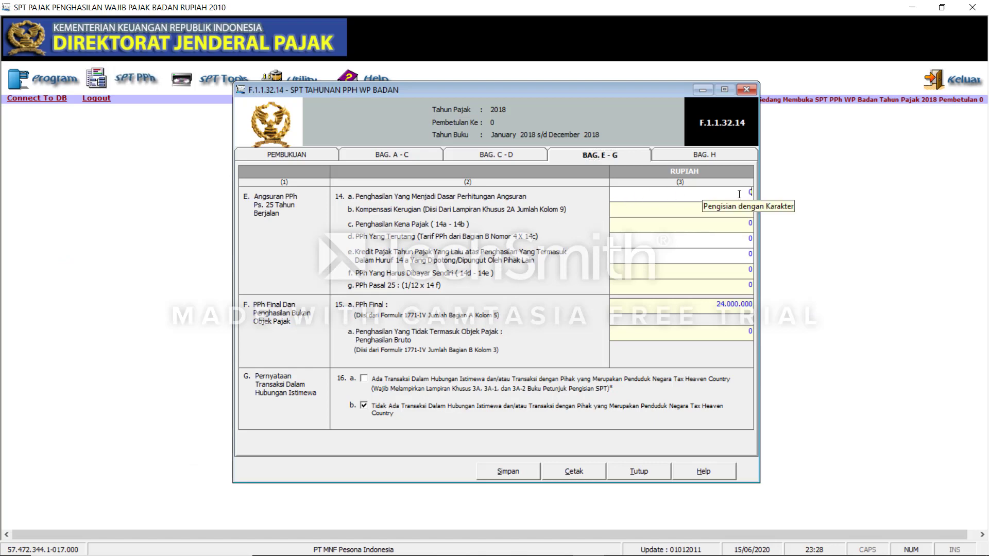
key(BackSpace)
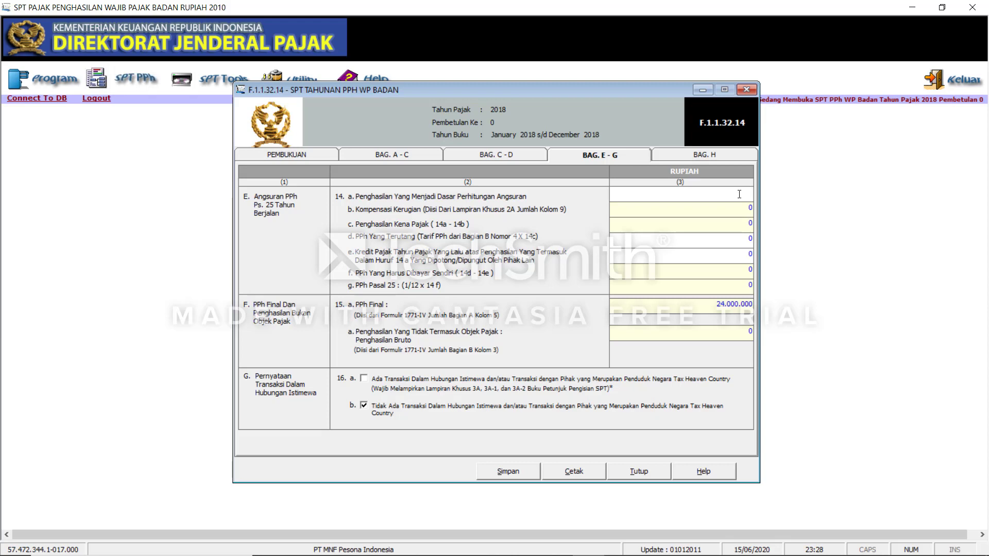
right_click(739, 192)
click(757, 246)
click(743, 238)
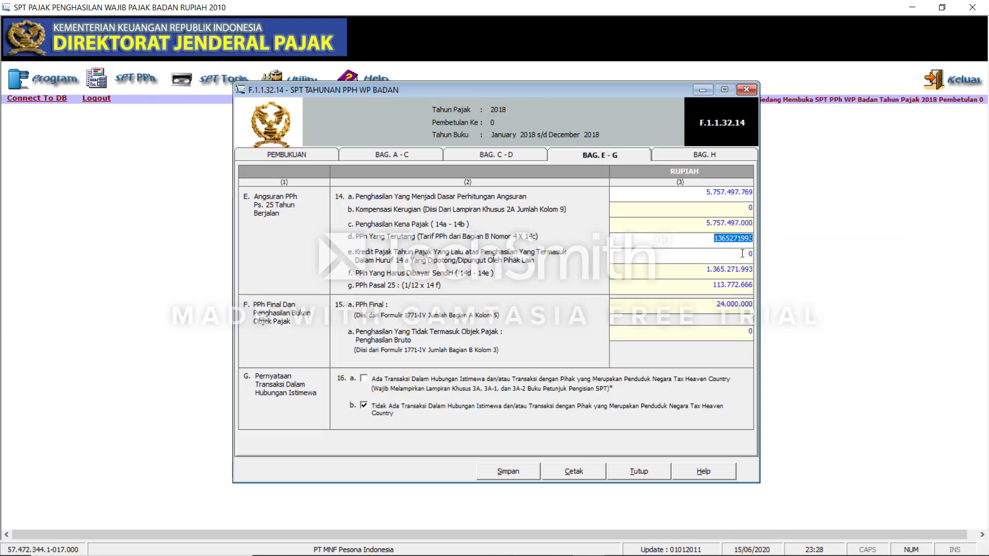
click(742, 253)
Check part A - C of the SPT form, and examine the PKP and facility tax rows of the PPh 25 calculation in Excel.
click(419, 157)
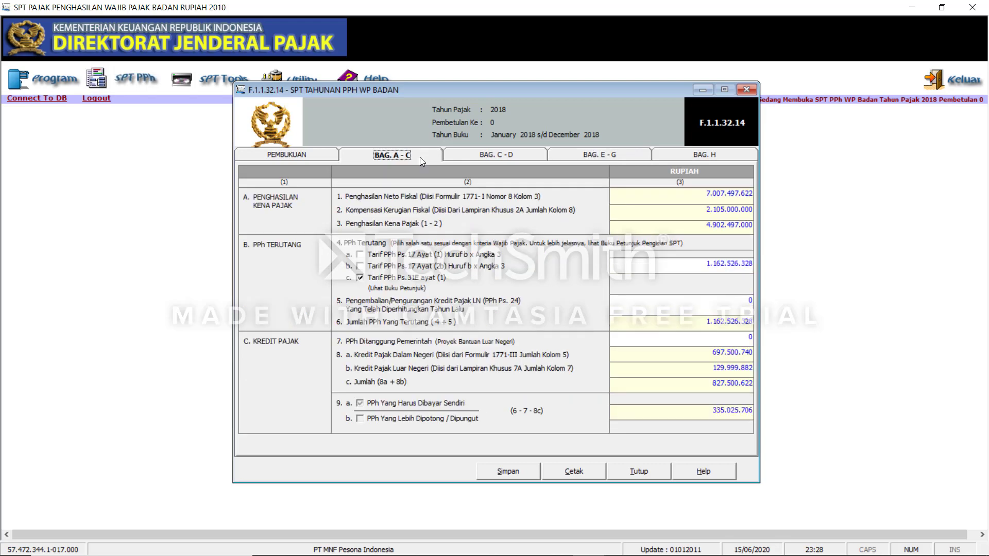
click(580, 161)
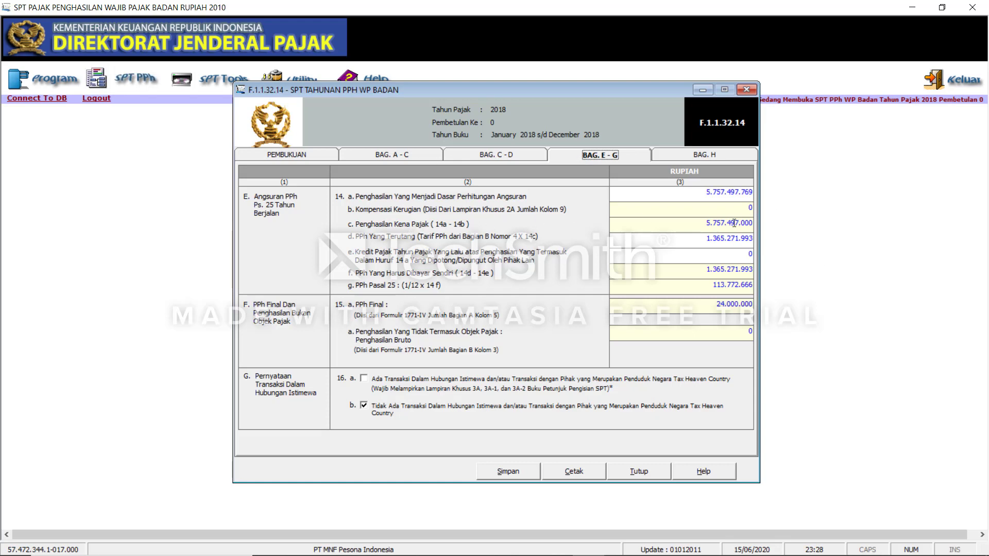
key(alt+Tab)
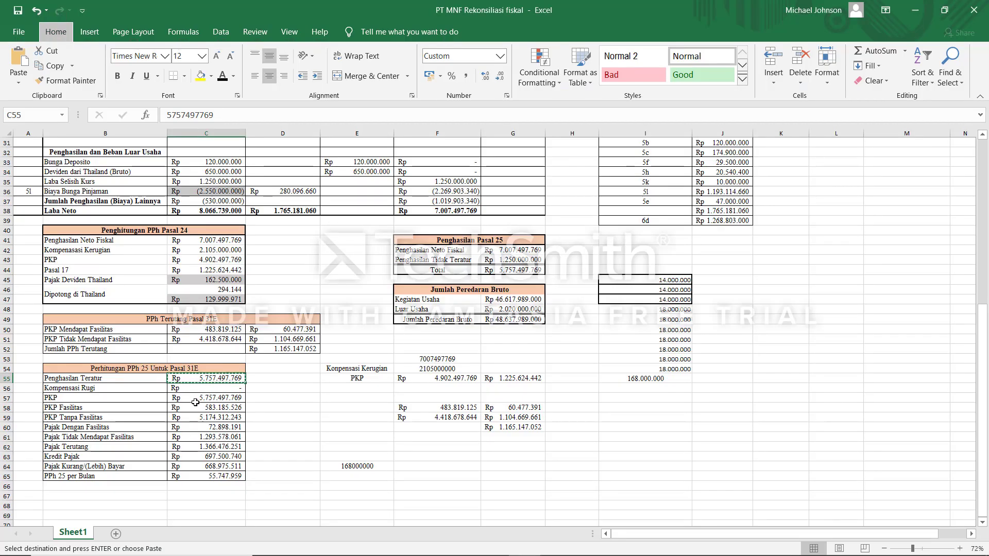
click(193, 395)
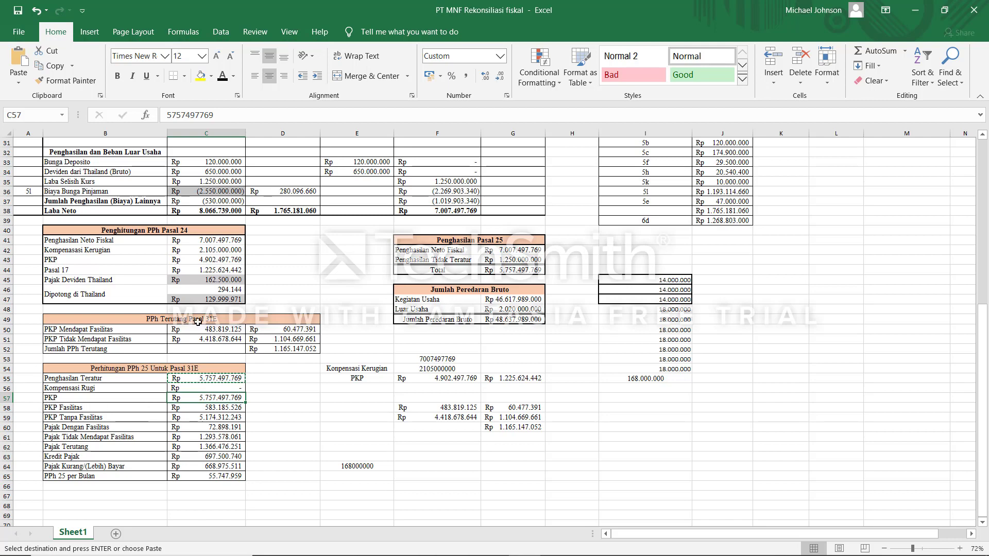
click(230, 407)
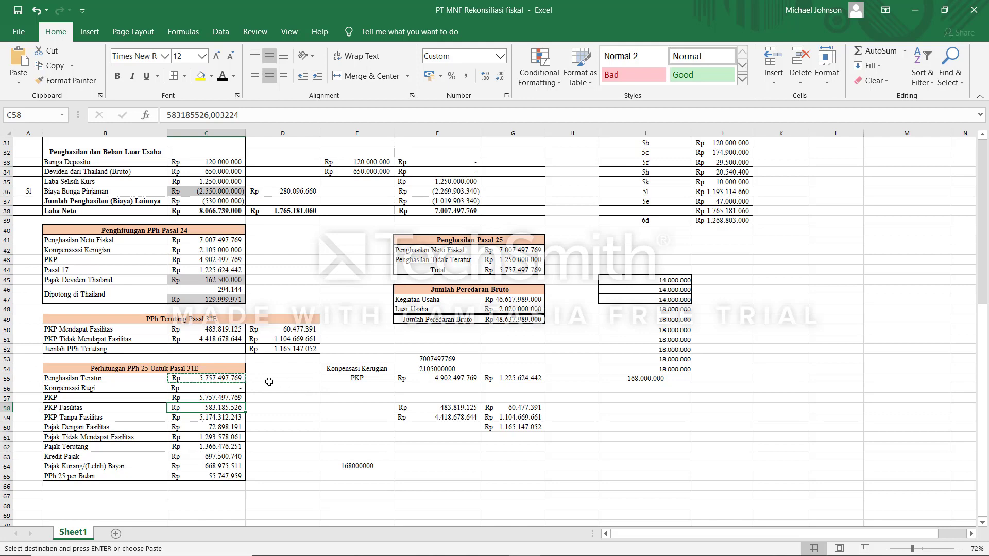
click(466, 407)
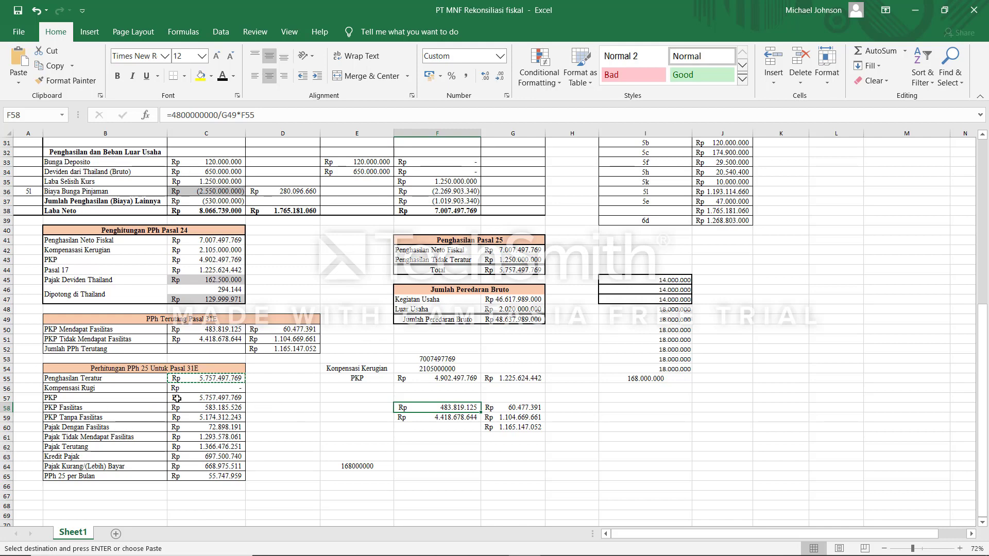
click(218, 420)
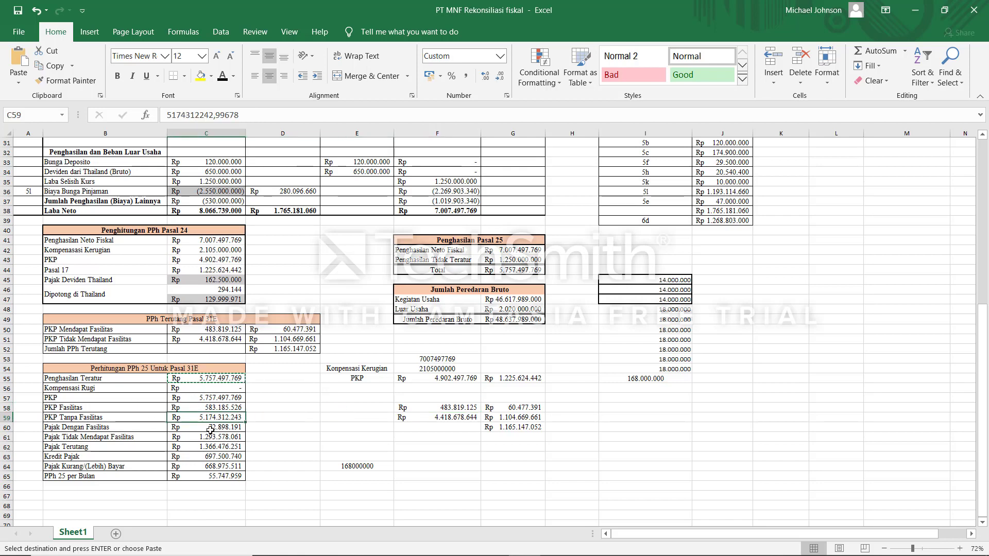
click(271, 437)
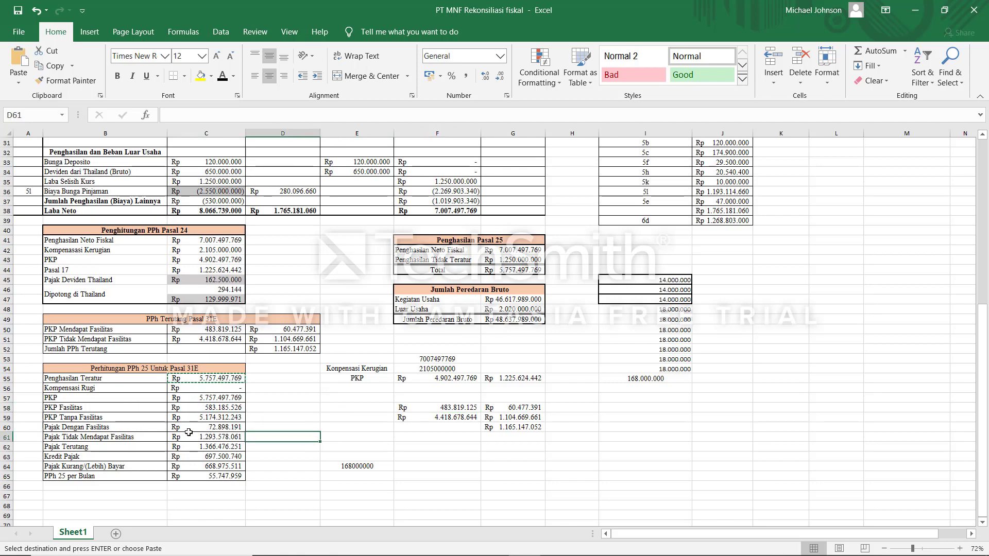
click(214, 428)
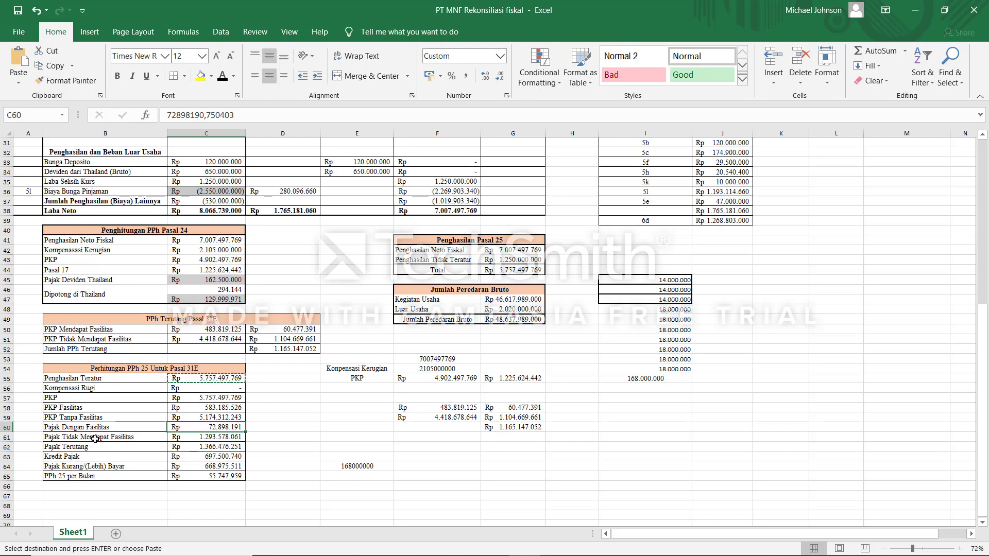
click(218, 438)
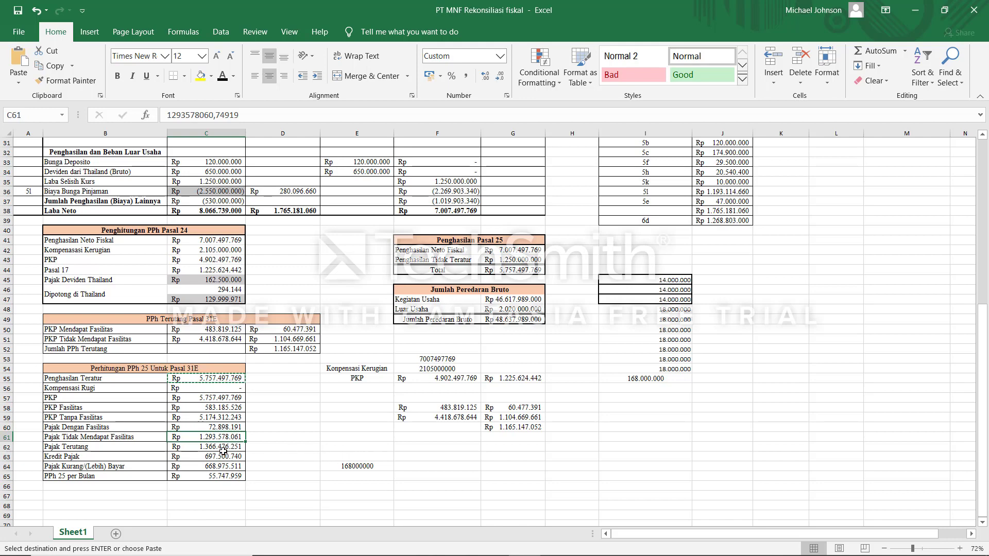
Copy the Pajak Terutang amount of 1.366.476.251 from Excel and replace item 14d, PPh Yang Terutang, with it in the eSPT form.
click(222, 449)
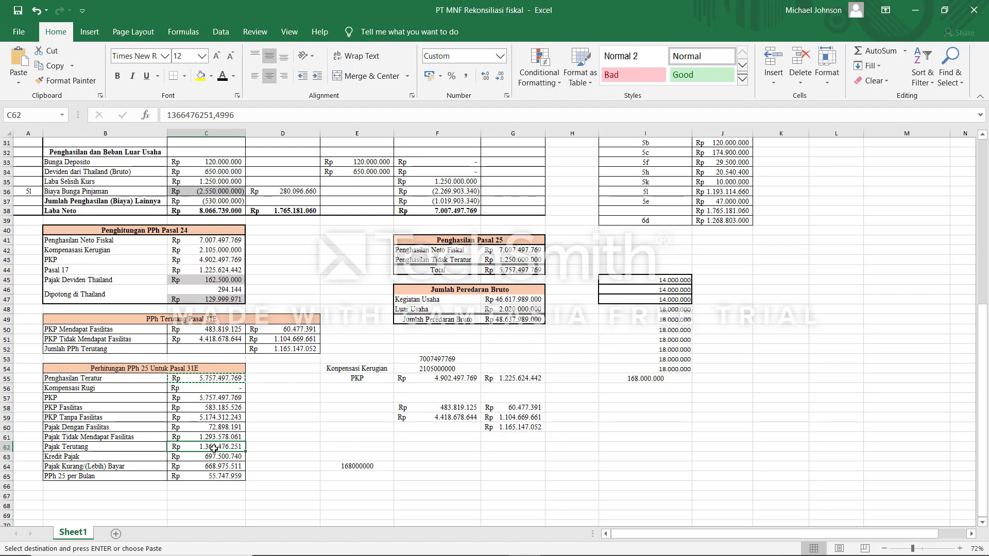
key(ctrl+c)
key(alt+Tab)
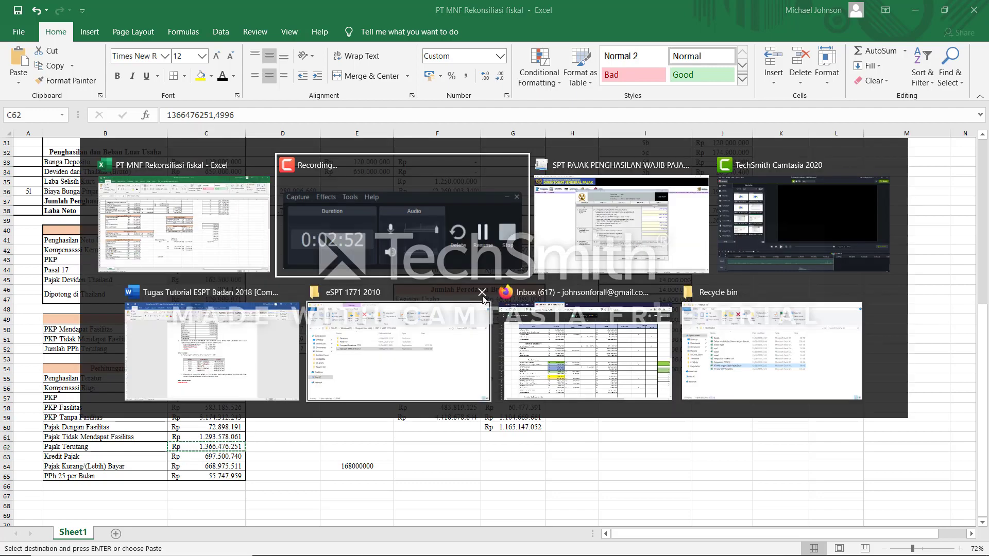
click(575, 267)
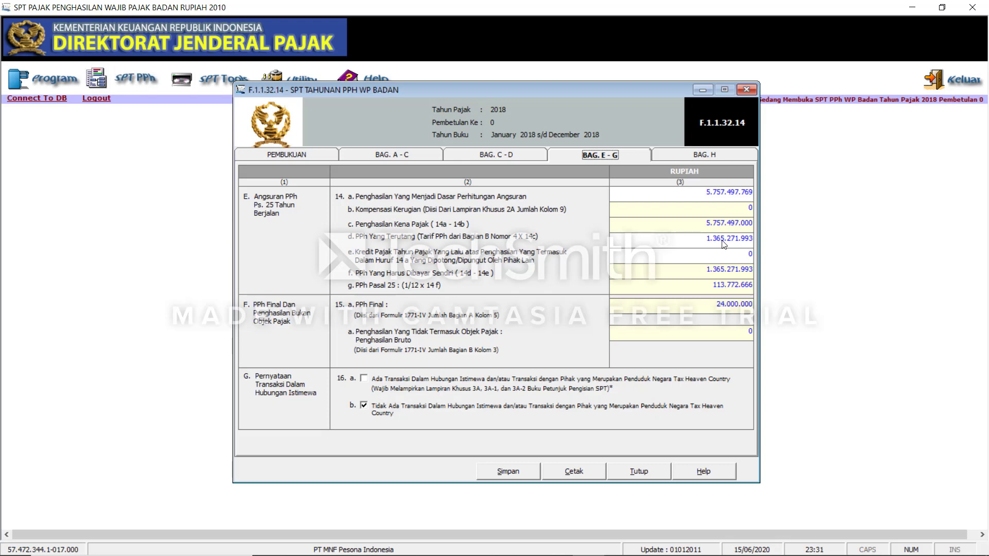
click(737, 240)
drag(753, 236, 694, 246)
right_click(747, 238)
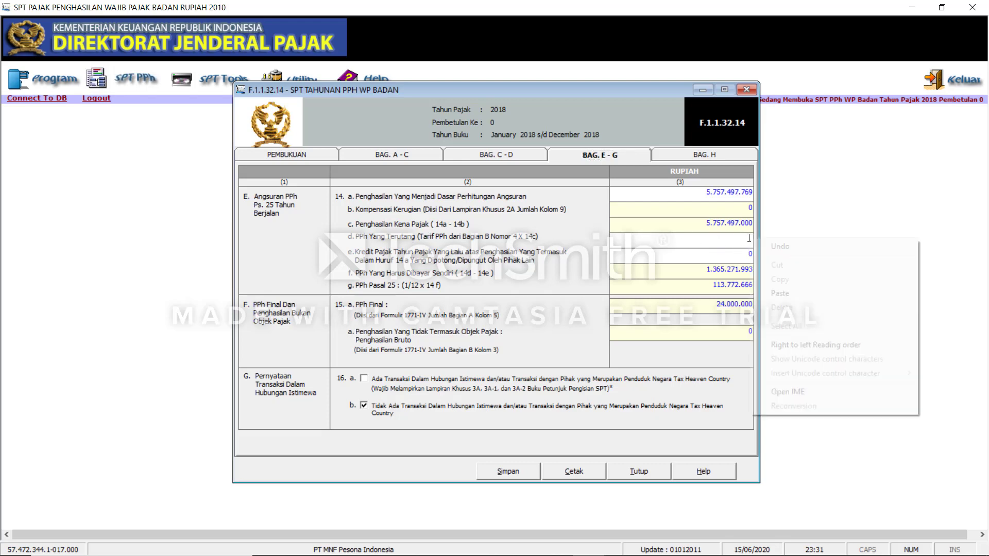
click(777, 290)
click(740, 255)
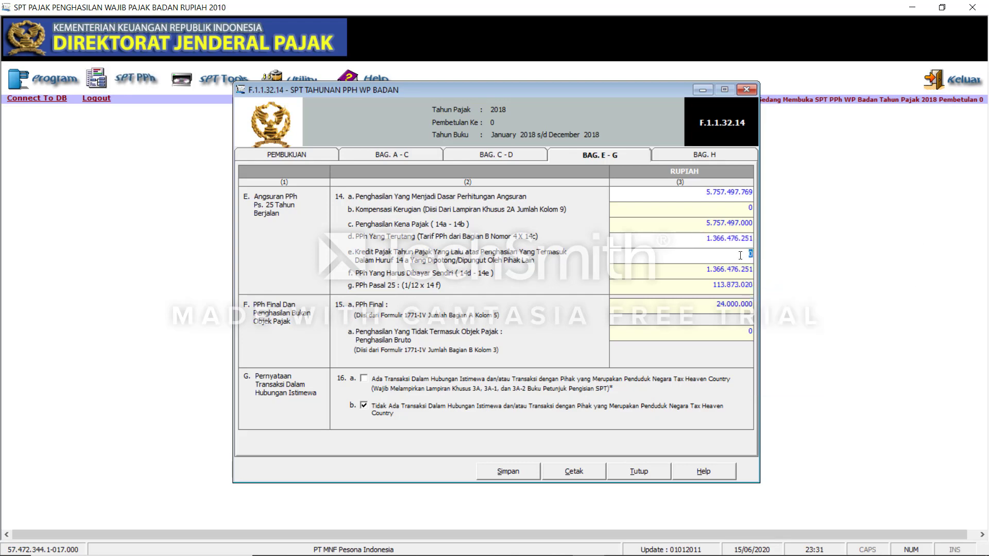
Switch to Excel and examine the Kredit Pajak, Pajak Kurang/(Lebih) Bayar and PPh 25 per Bulan rows of the PPh 25 calculation.
key(alt+Tab)
key(alt+Tab)
key(Tab)
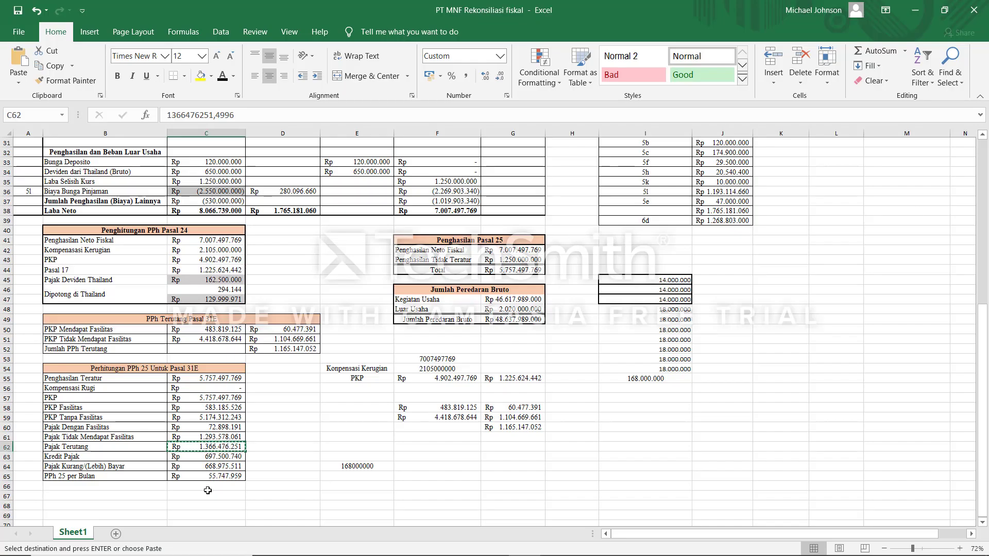
scroll(207, 490, down, 2)
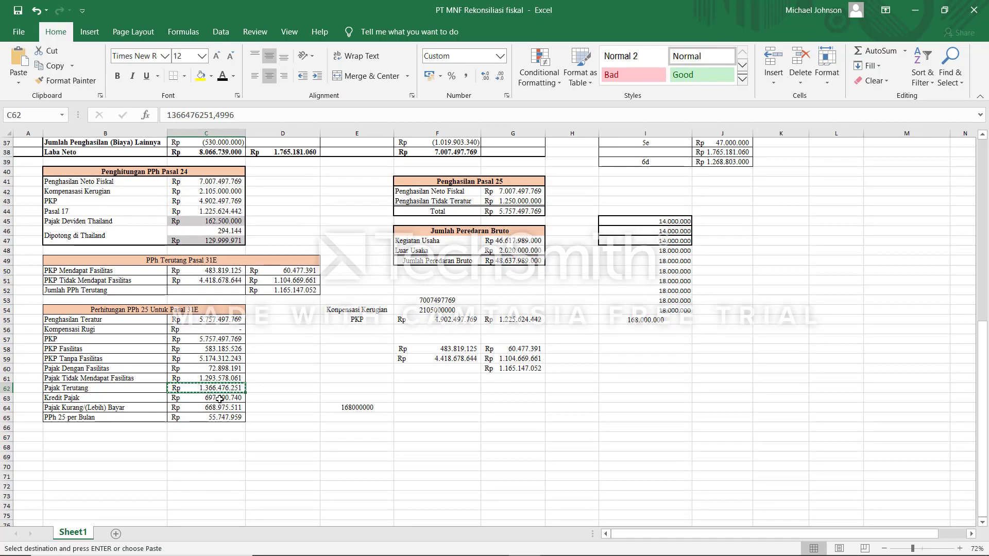
click(219, 398)
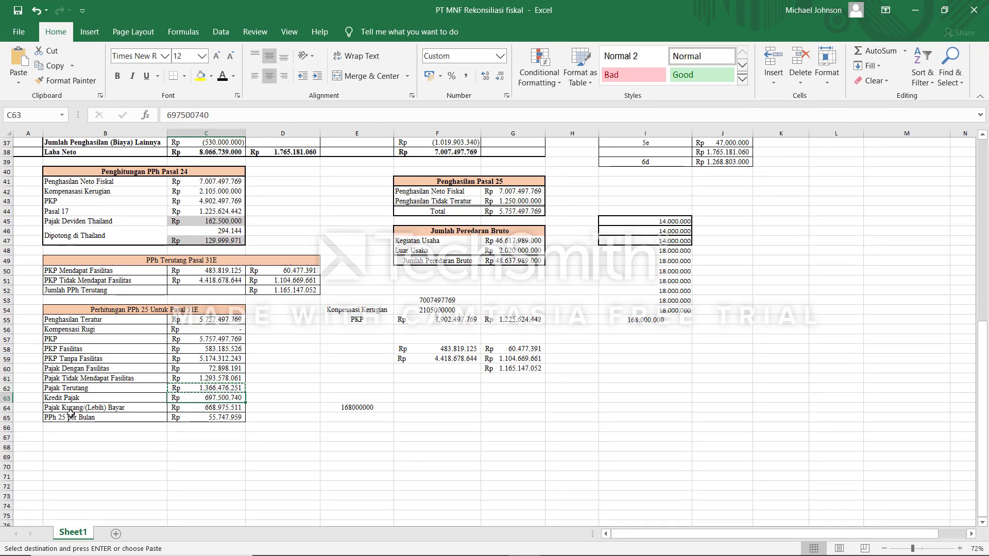
click(203, 387)
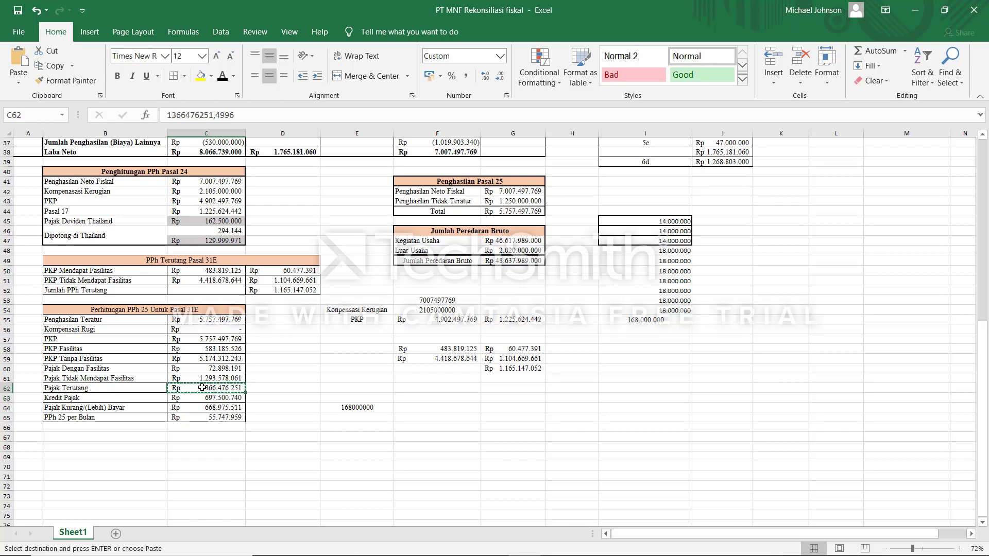
click(215, 400)
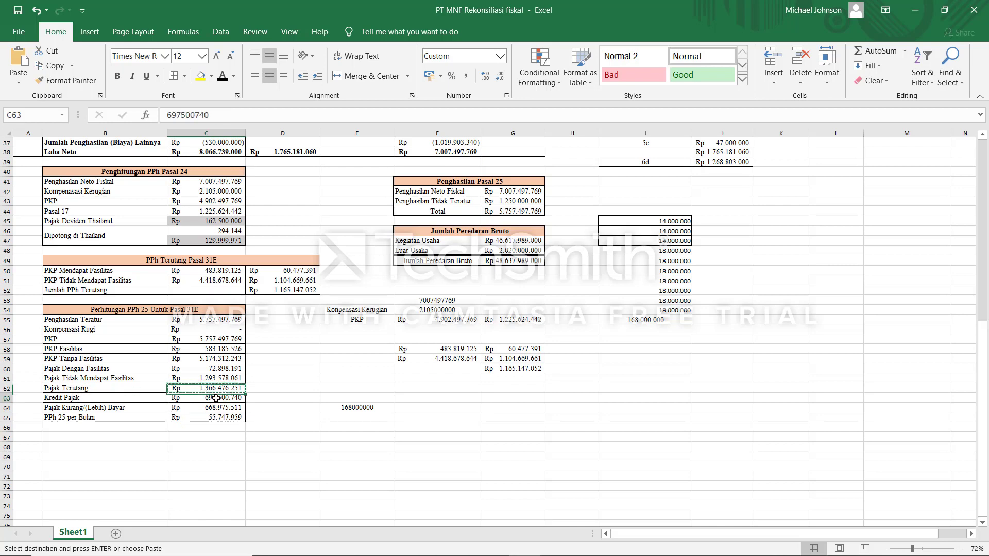
click(207, 408)
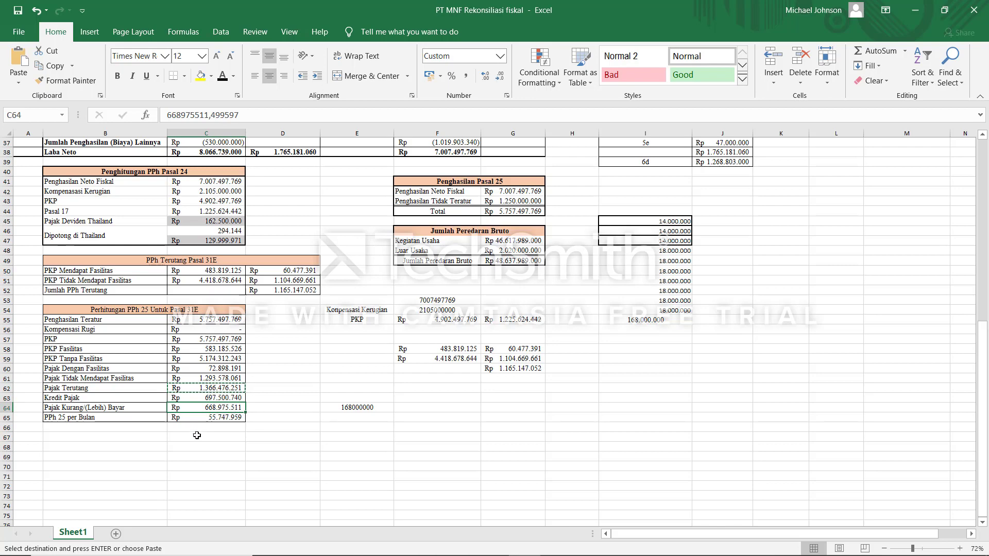
click(189, 418)
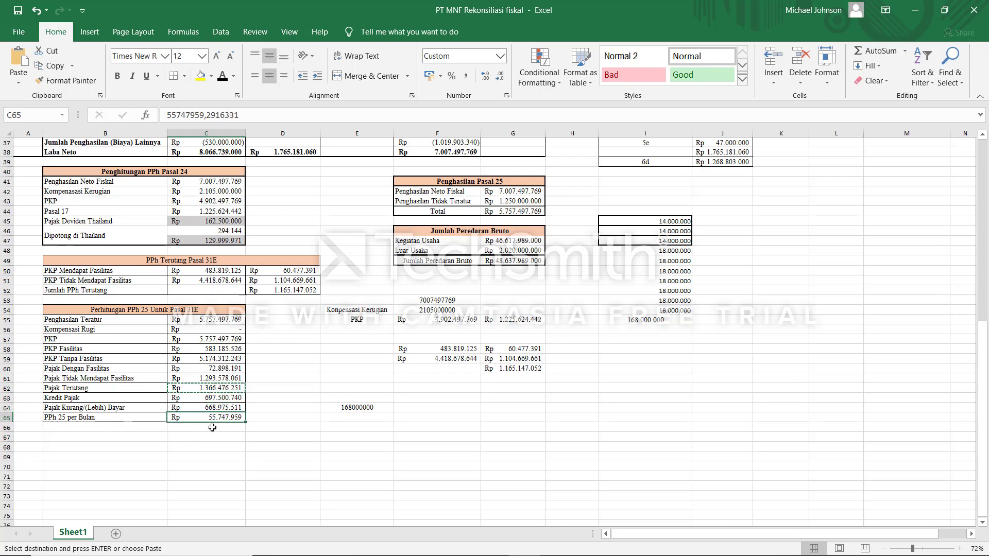
click(215, 409)
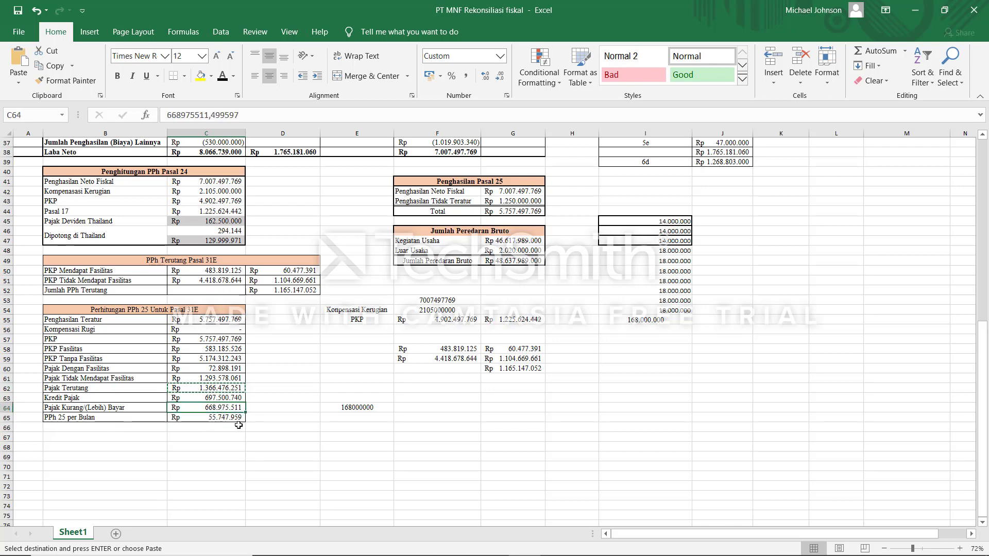
Copy the Pajak Kurang/(Lebih) Bayar amount of 668.975.511 from Excel into item 14e, Kredit Pajak, of the eSPT form.
key(F10)
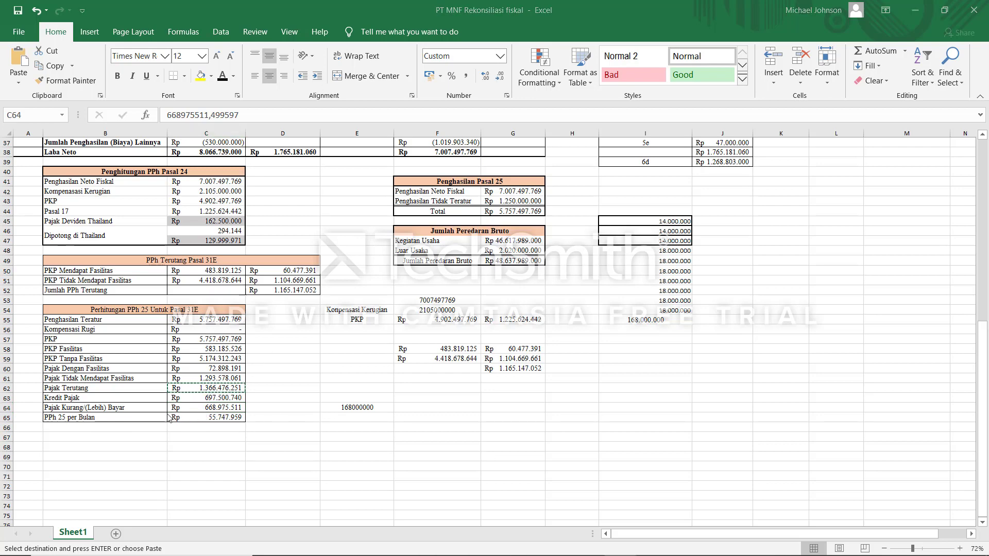
click(210, 410)
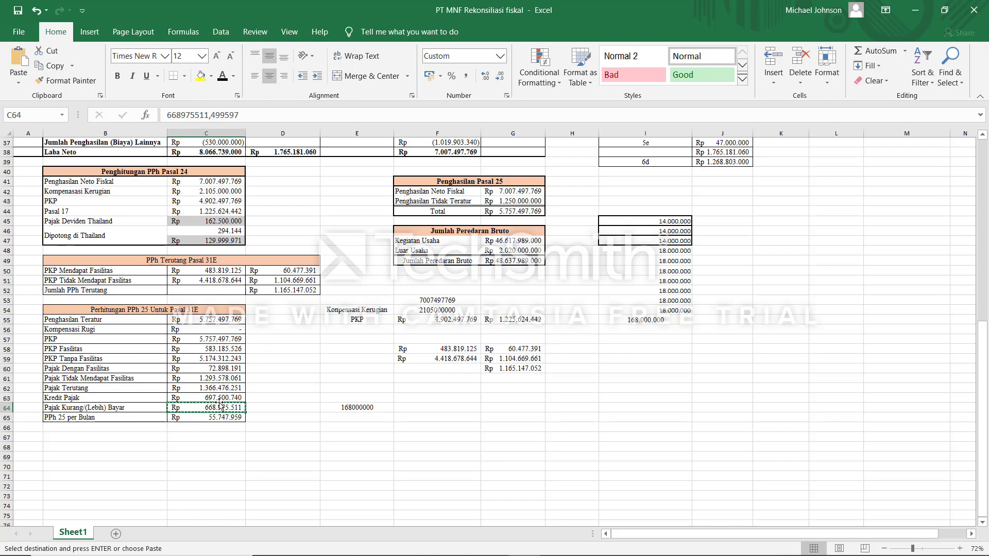
key(alt+Tab)
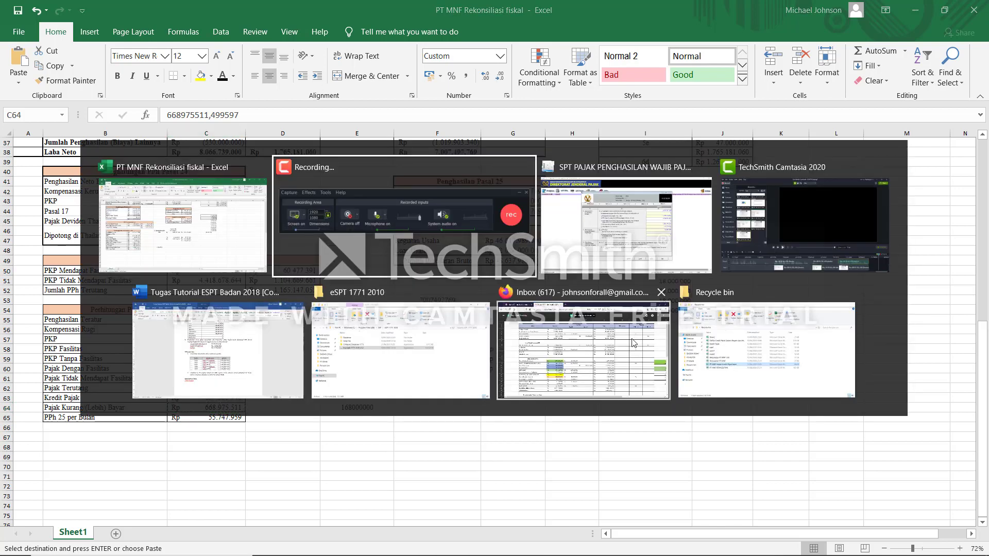
click(213, 258)
key(alt)
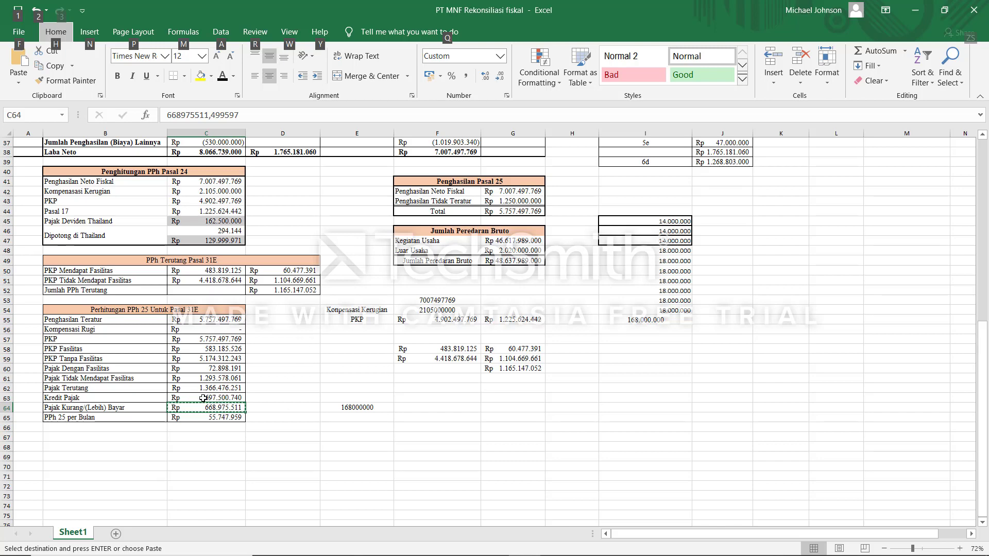
key(alt+Tab)
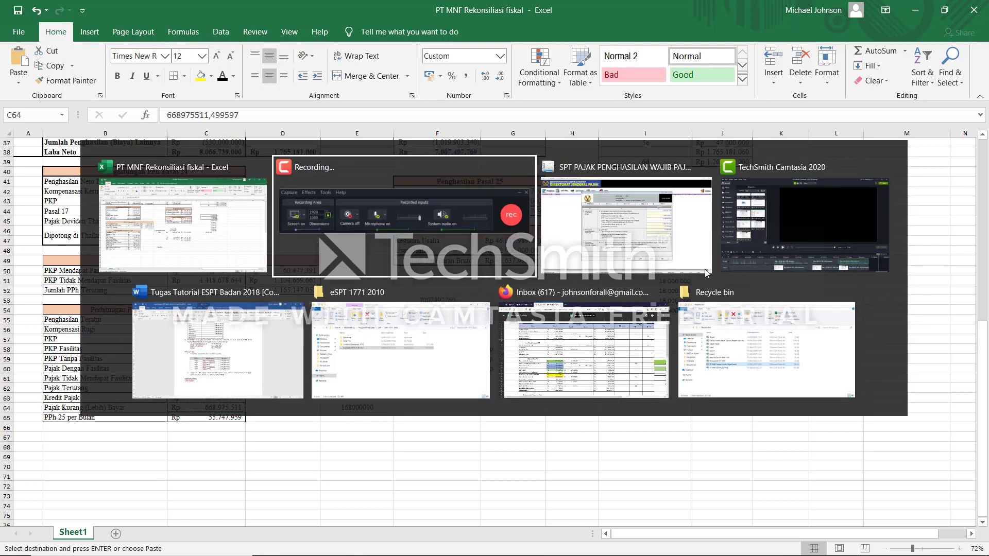
click(626, 227)
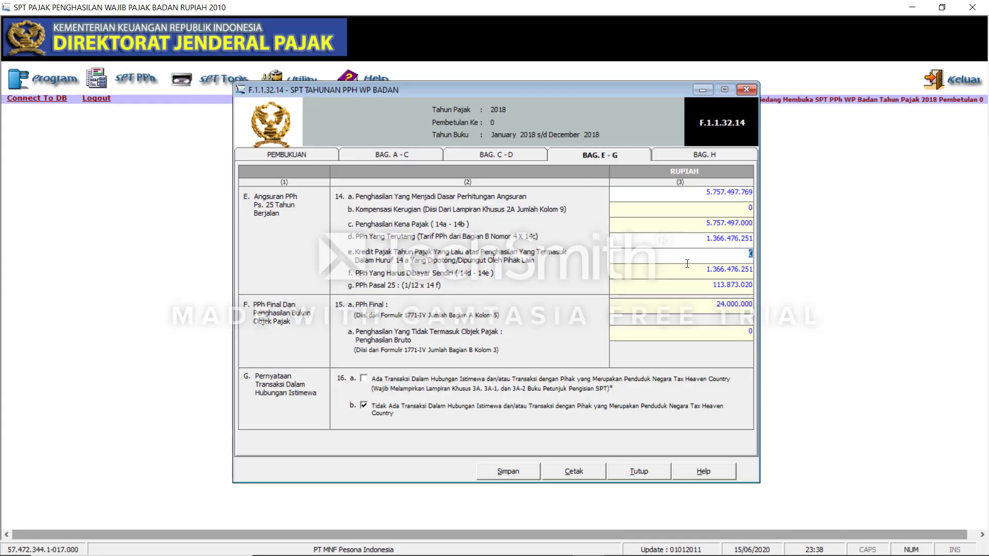
right_click(751, 254)
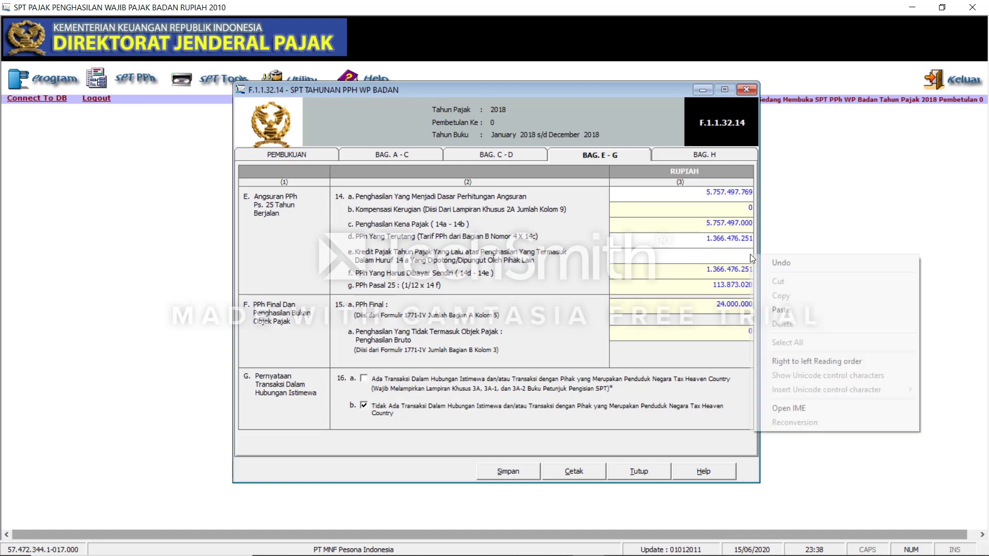
click(781, 310)
click(685, 241)
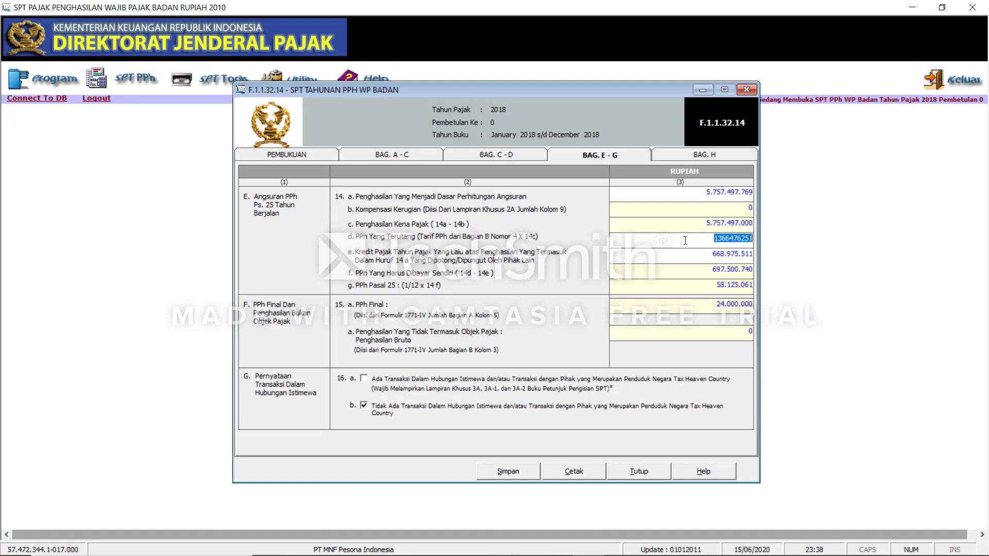
Make sure statement 16b, Tidak Ada Transaksi Dalam Hubungan Istimewa, is ticked in part E - G and save the form.
click(703, 189)
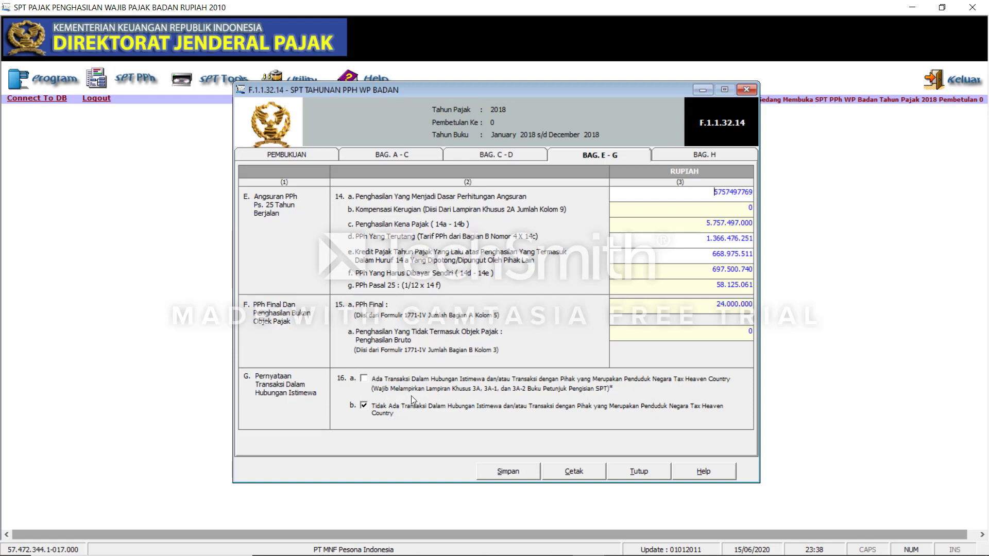
click(363, 406)
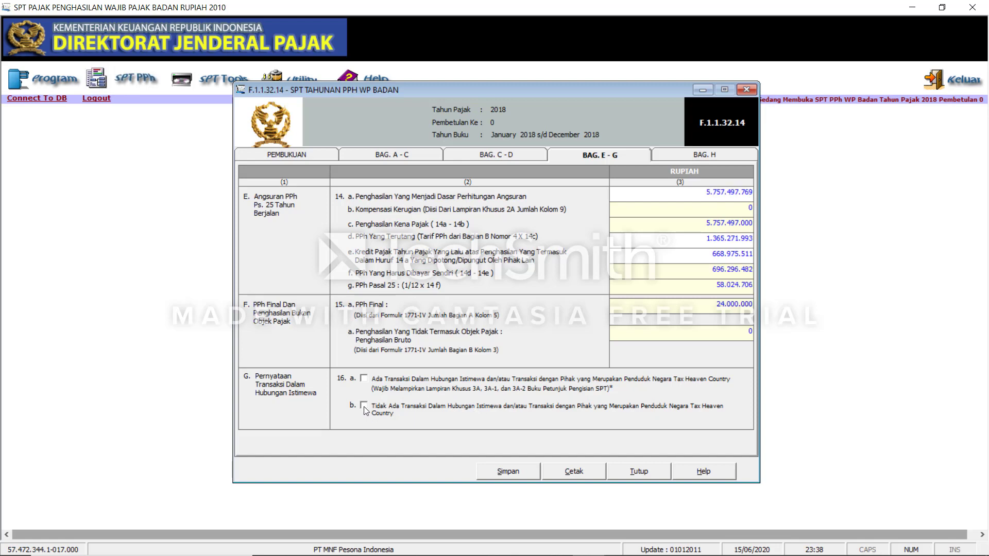
click(521, 472)
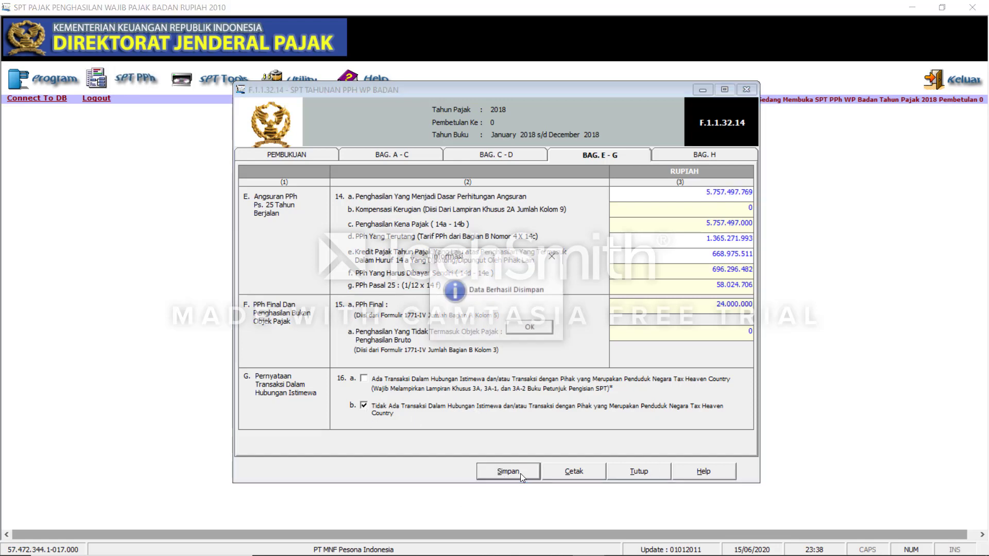
click(529, 330)
In part H, tick attachment 17g, Daftar Cabang Utama Perusahaan (Lampiran Khusus 5A), leaving 17a unticked.
click(714, 156)
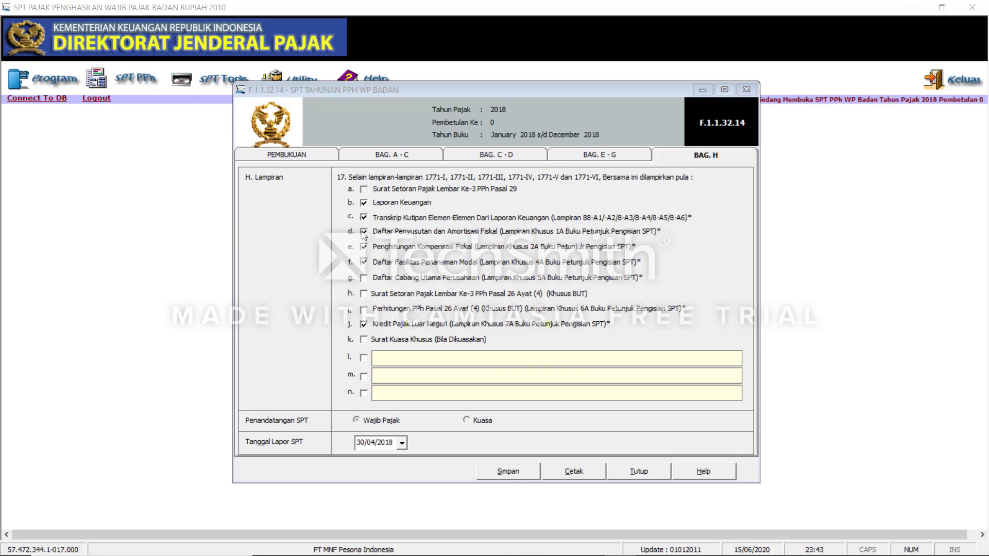
click(366, 192)
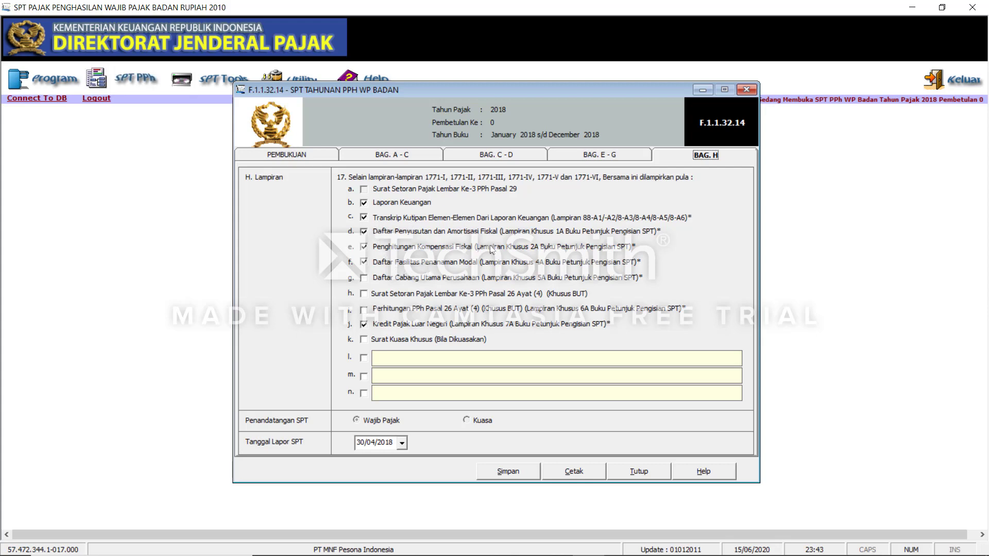
click(363, 279)
Set the Tanggal Lapor SPT in part H to 30/04/2019 and save the form.
click(403, 443)
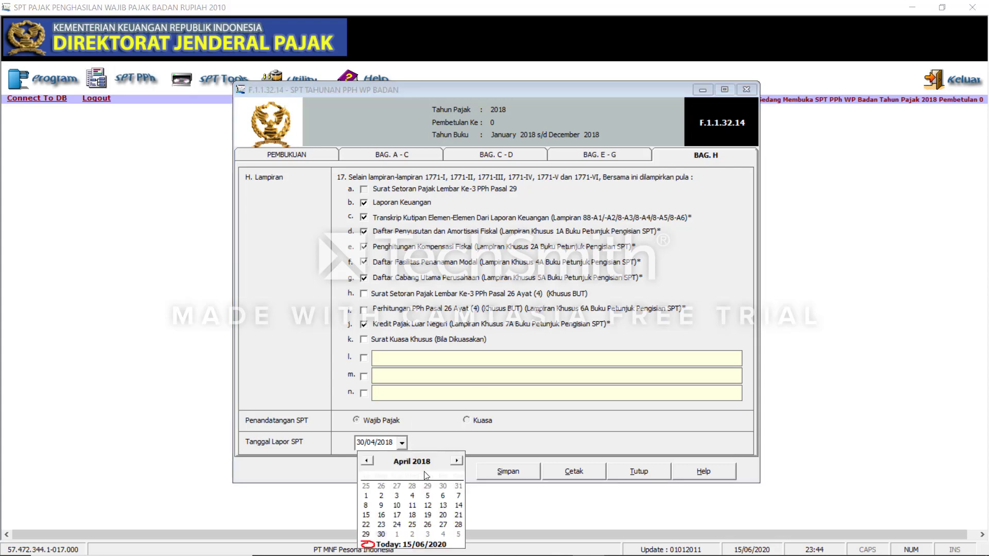
click(439, 456)
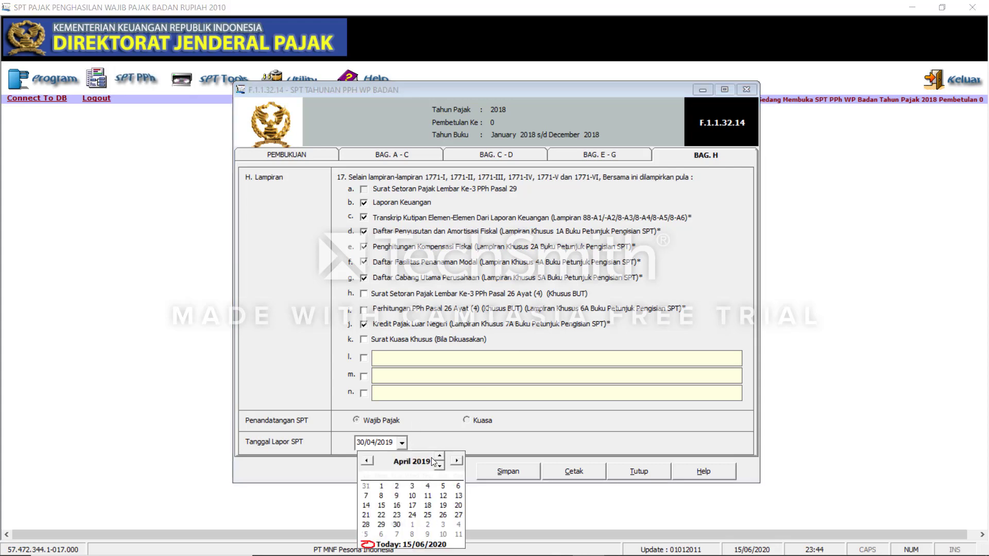
click(415, 440)
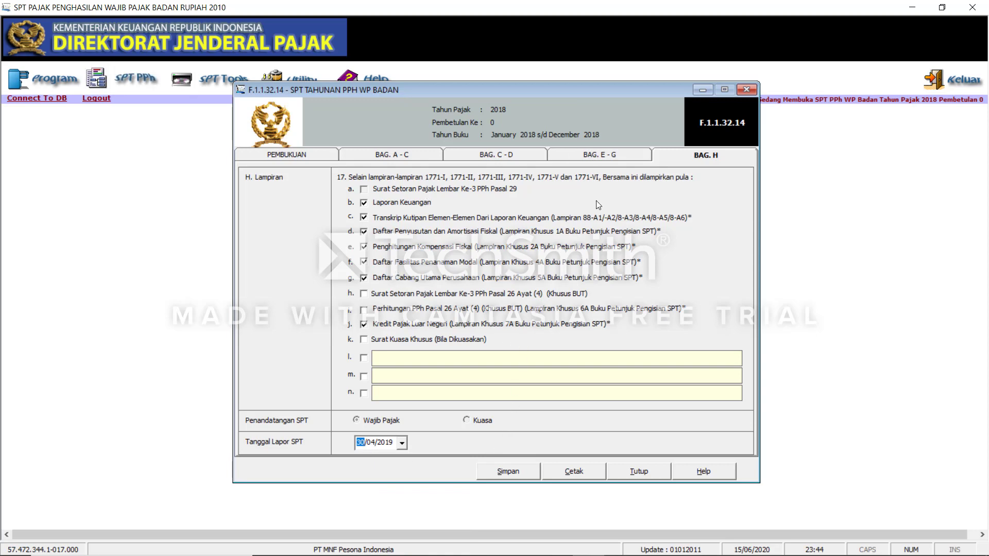
click(516, 476)
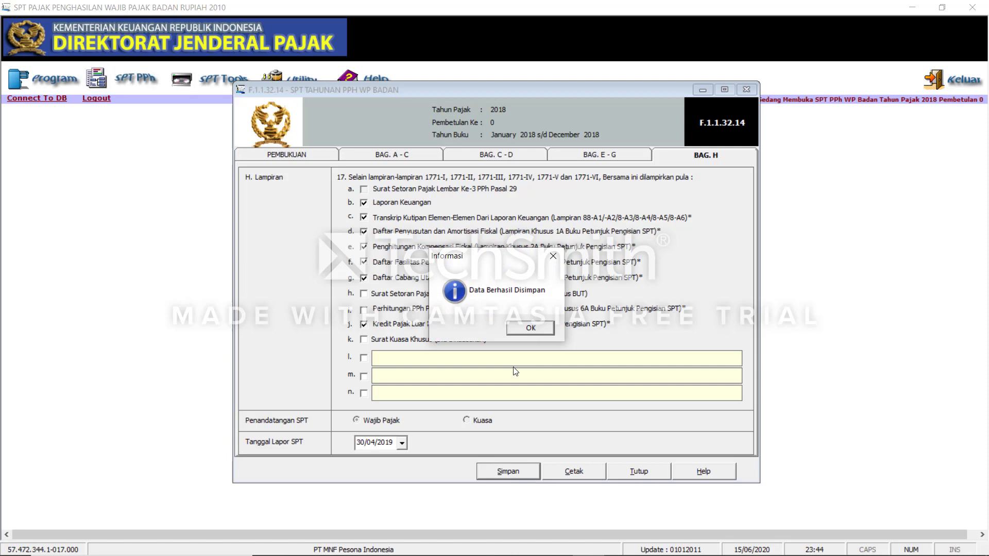
click(530, 329)
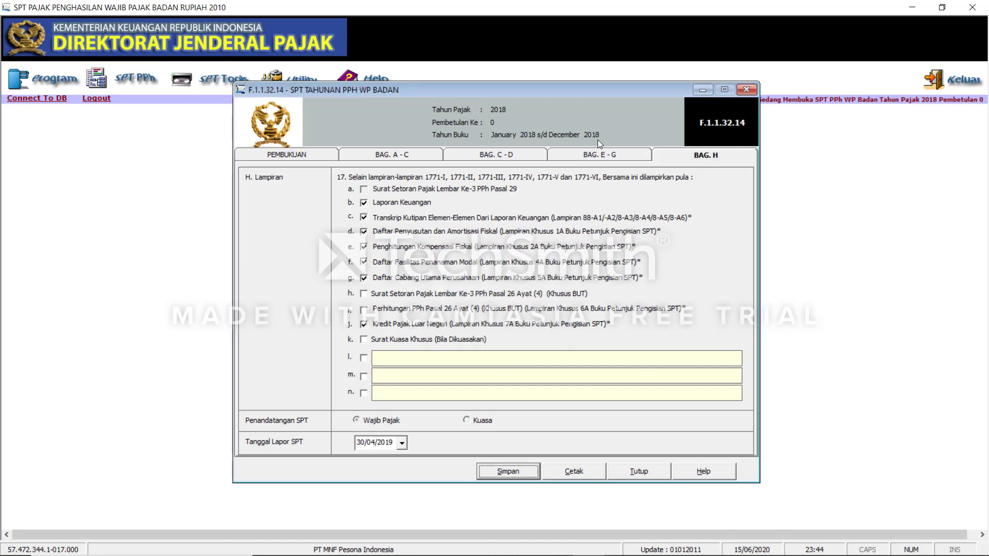
Check parts E - G, C - D, A - C and Pembukuan of the return, then save and close the SPT form.
click(602, 155)
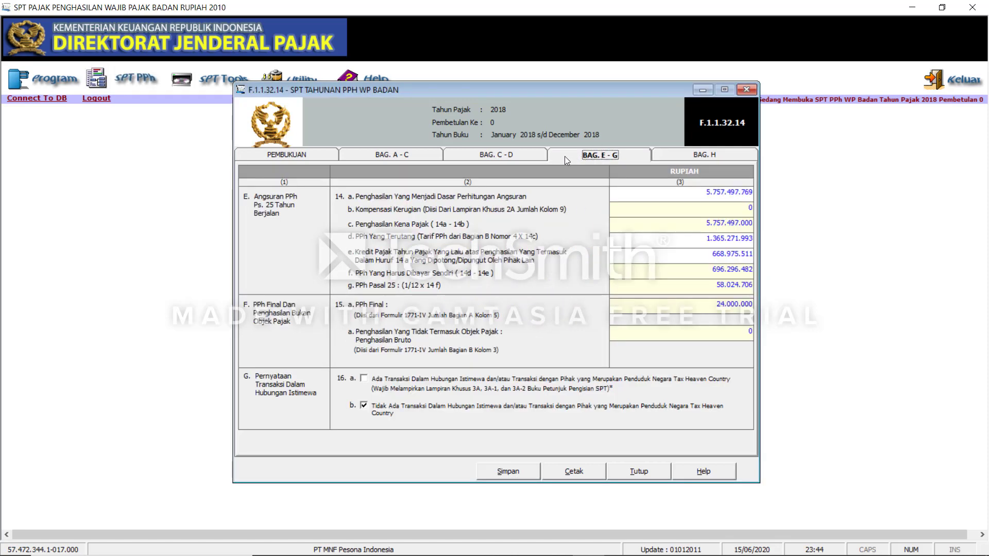
click(527, 158)
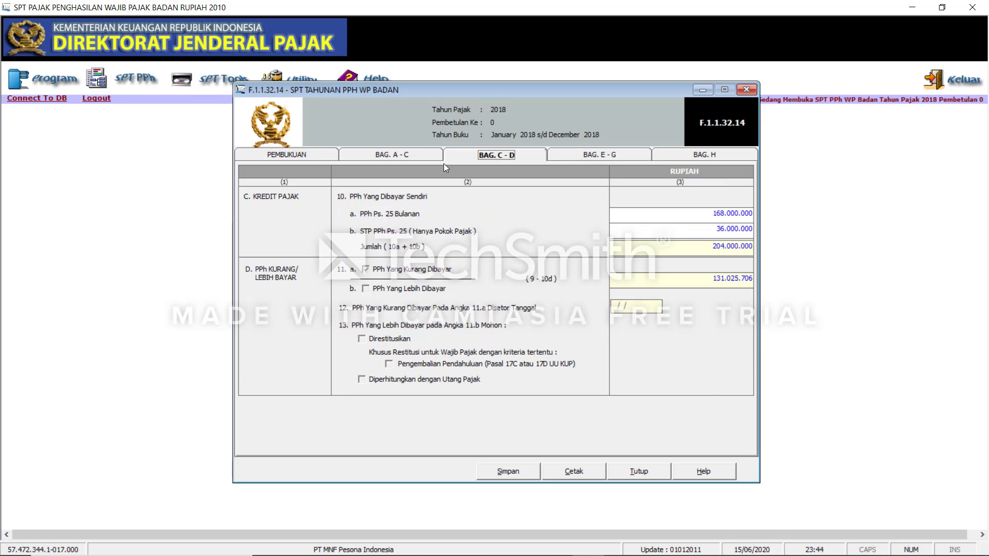
click(419, 158)
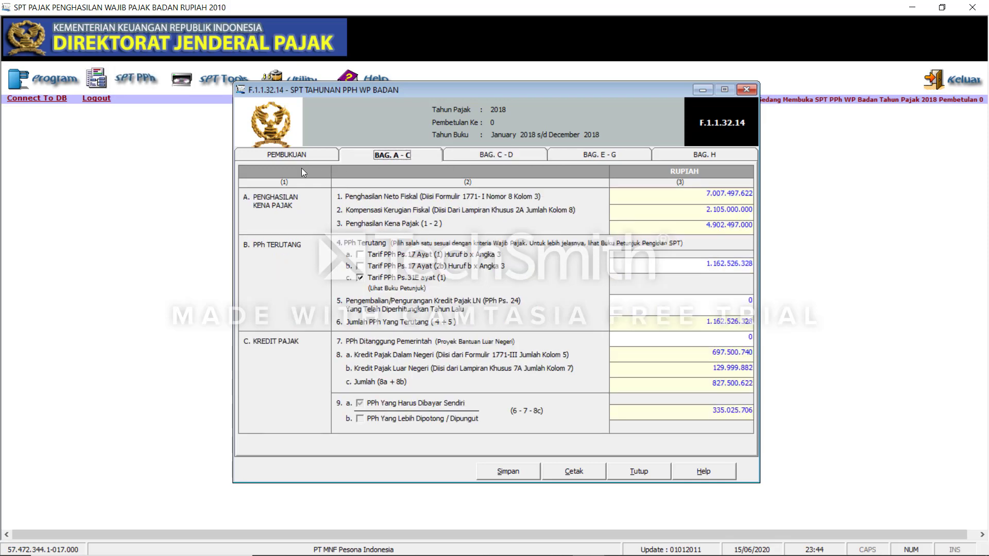
click(291, 157)
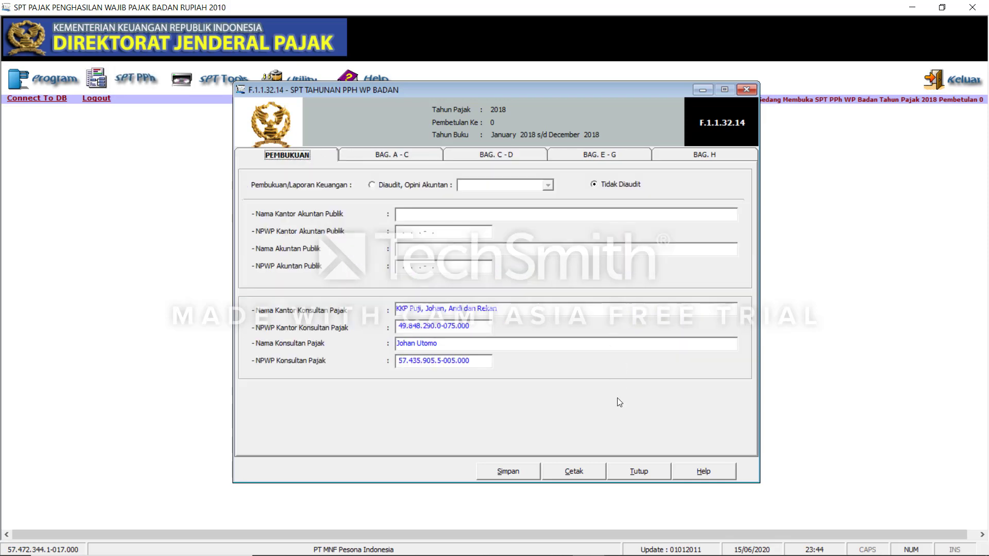
click(535, 479)
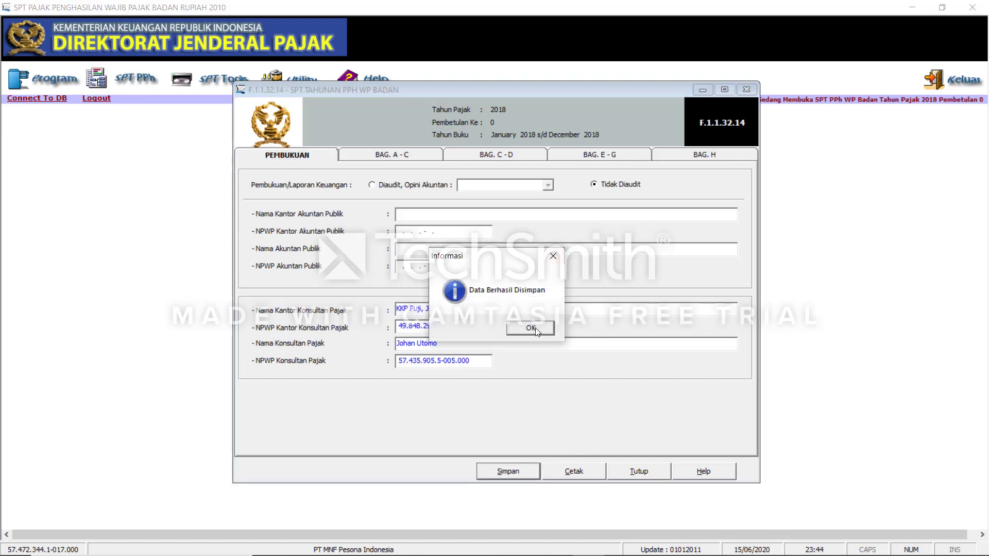
click(538, 332)
click(747, 90)
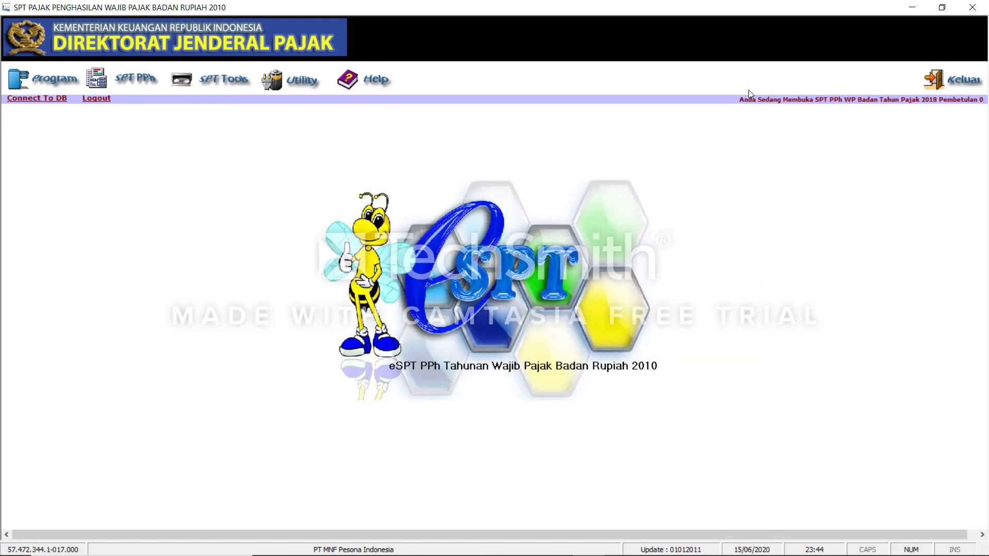